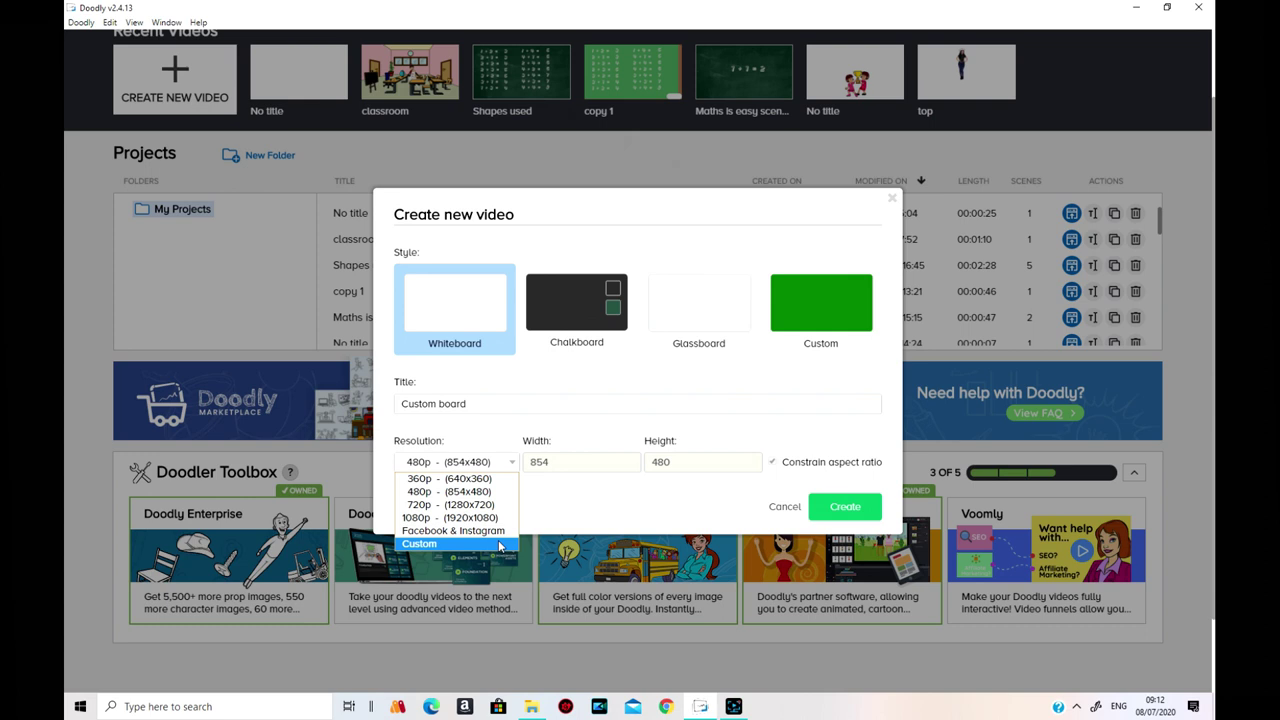
left_click(500, 545)
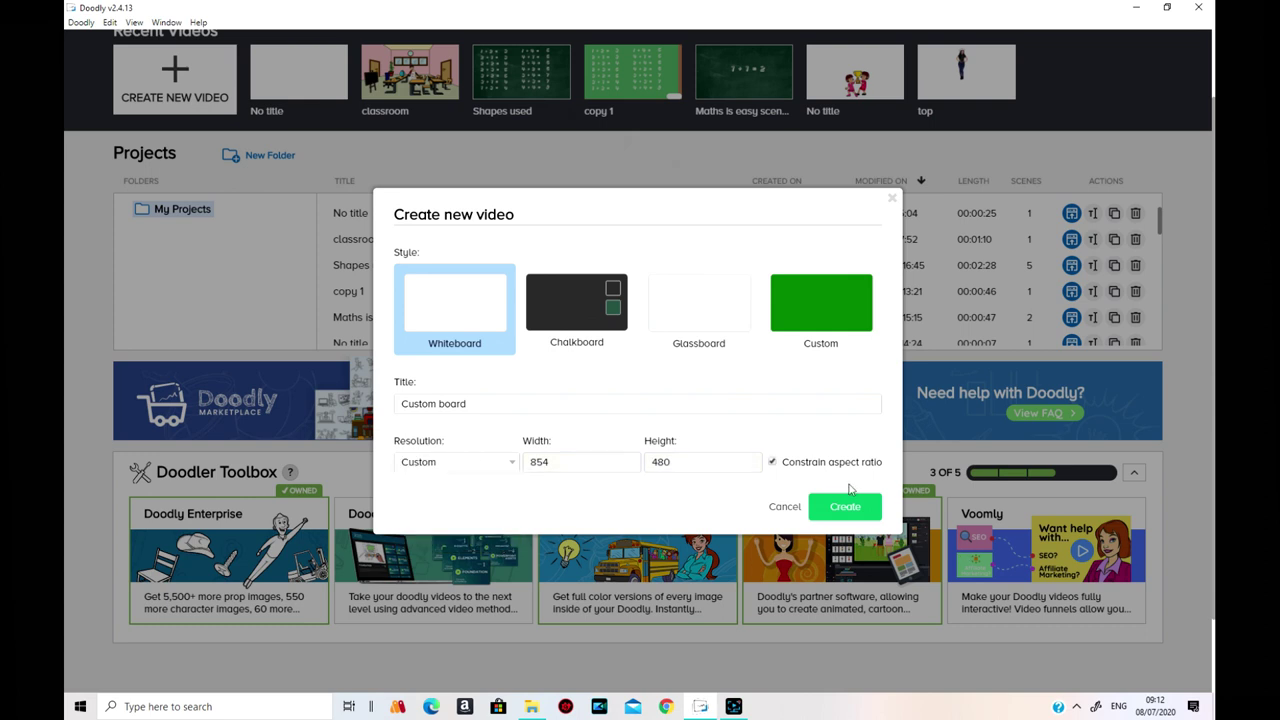
left_click(772, 463)
left_click(773, 463)
Create the "Custom board" video at 1080p (1920x1080) with the Custom style, Marker hand and green custom color
left_click(514, 463)
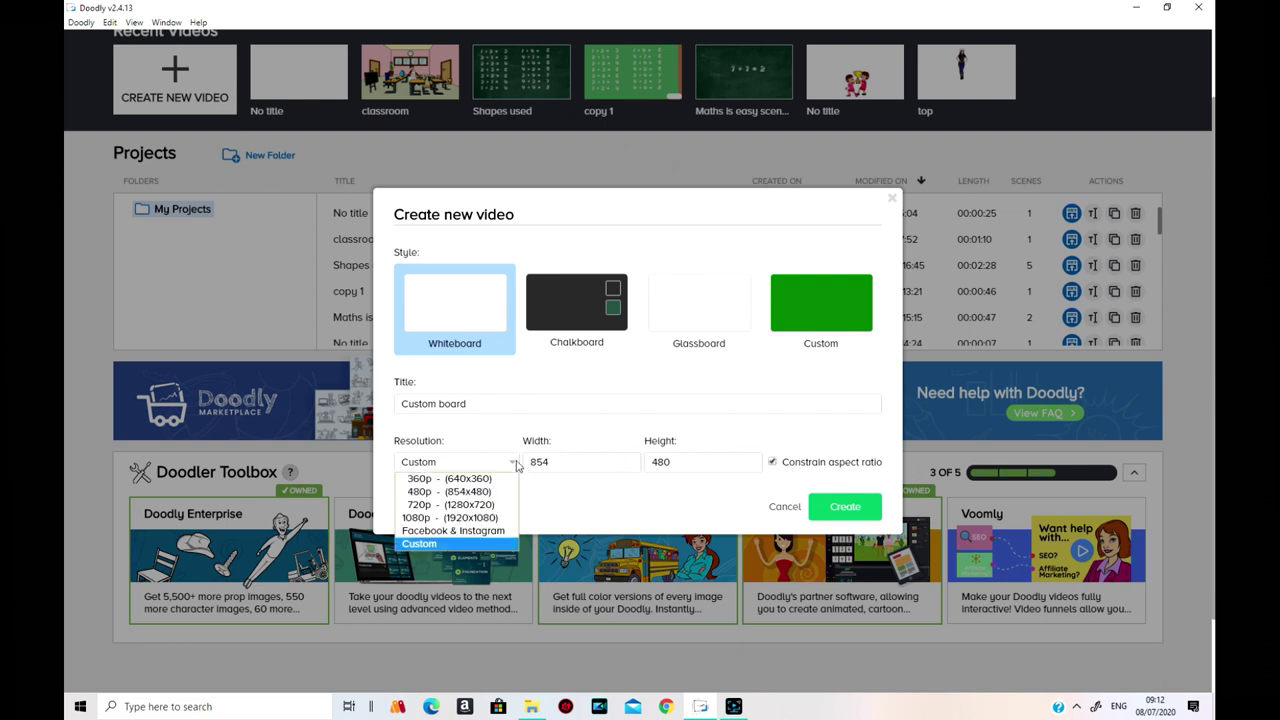
left_click(488, 518)
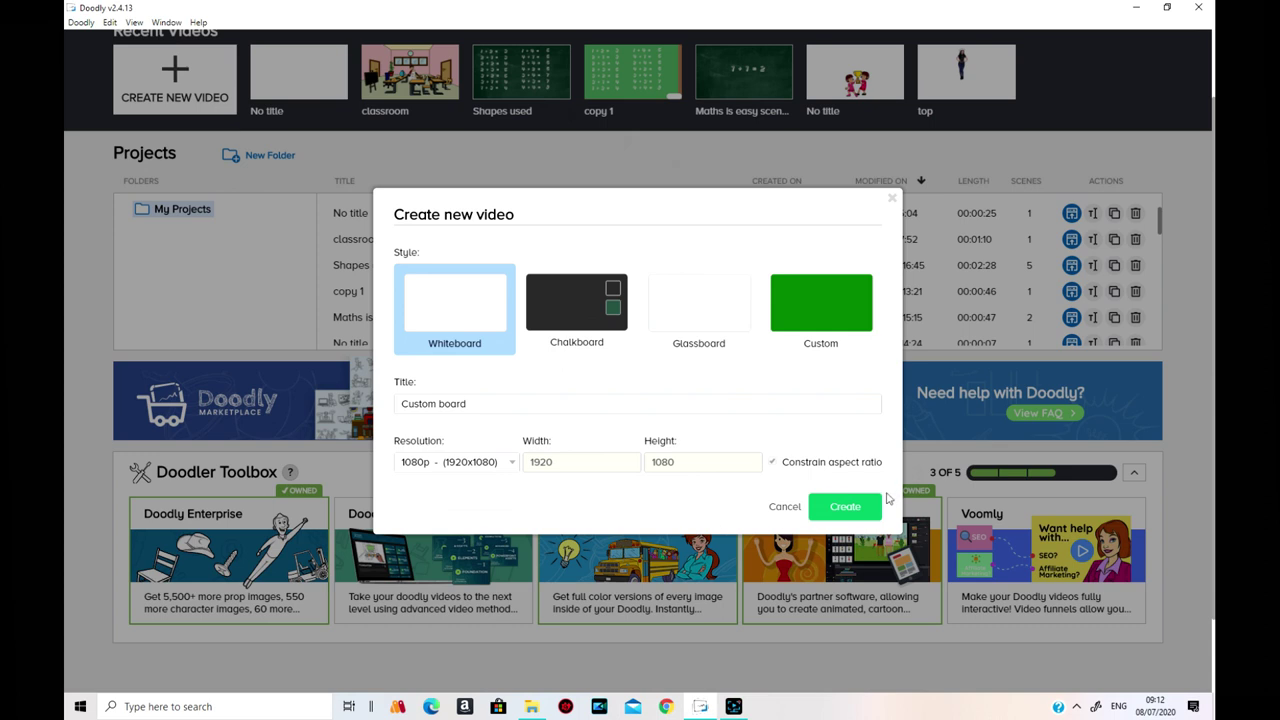
left_click(838, 318)
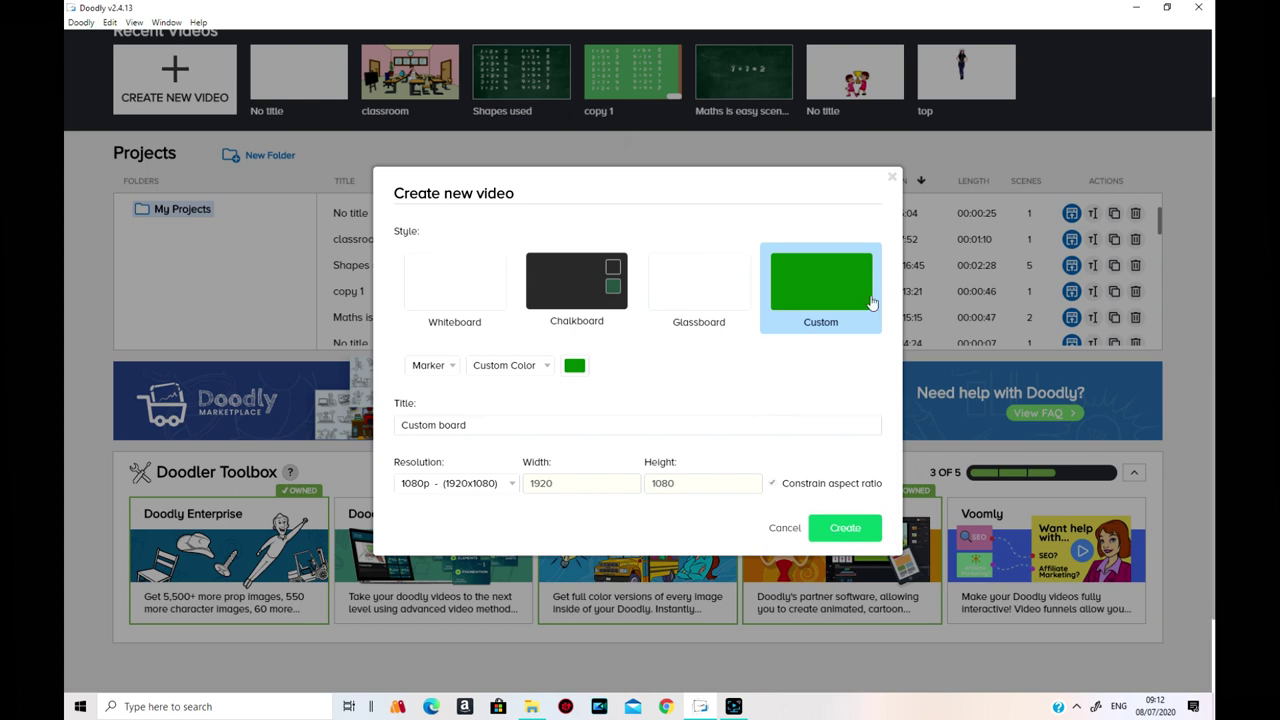
left_click(446, 367)
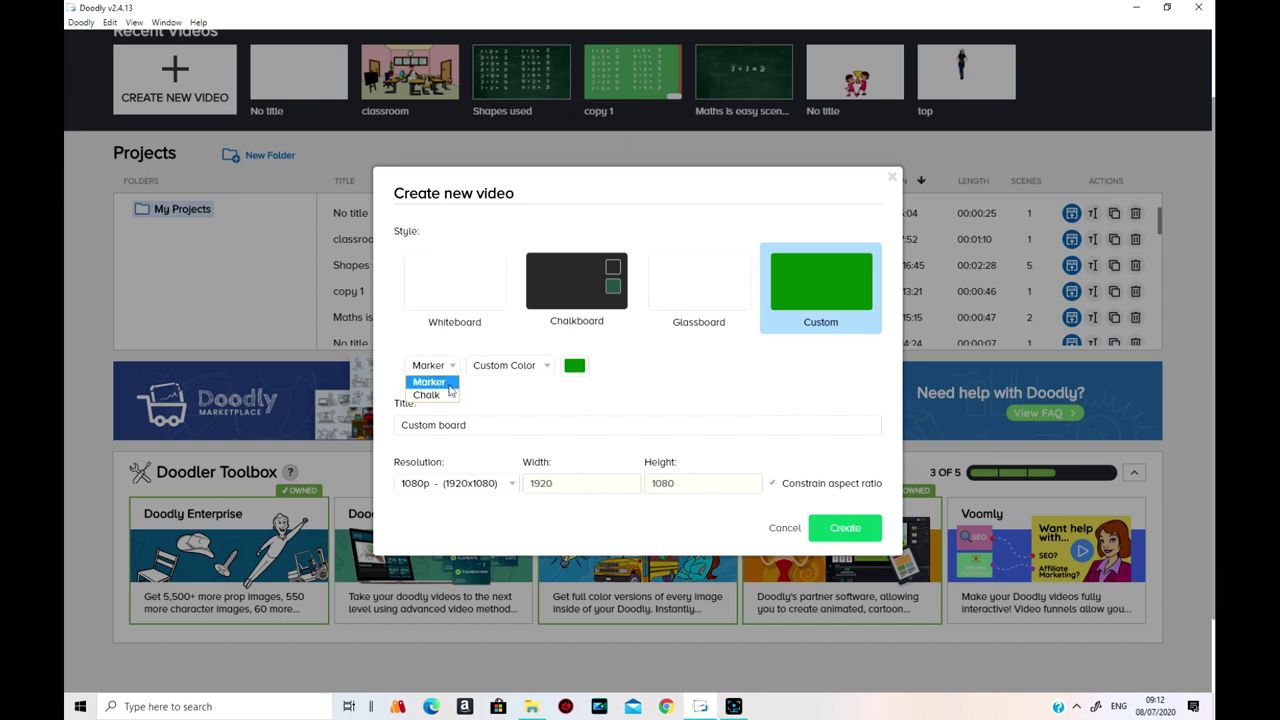
left_click(450, 386)
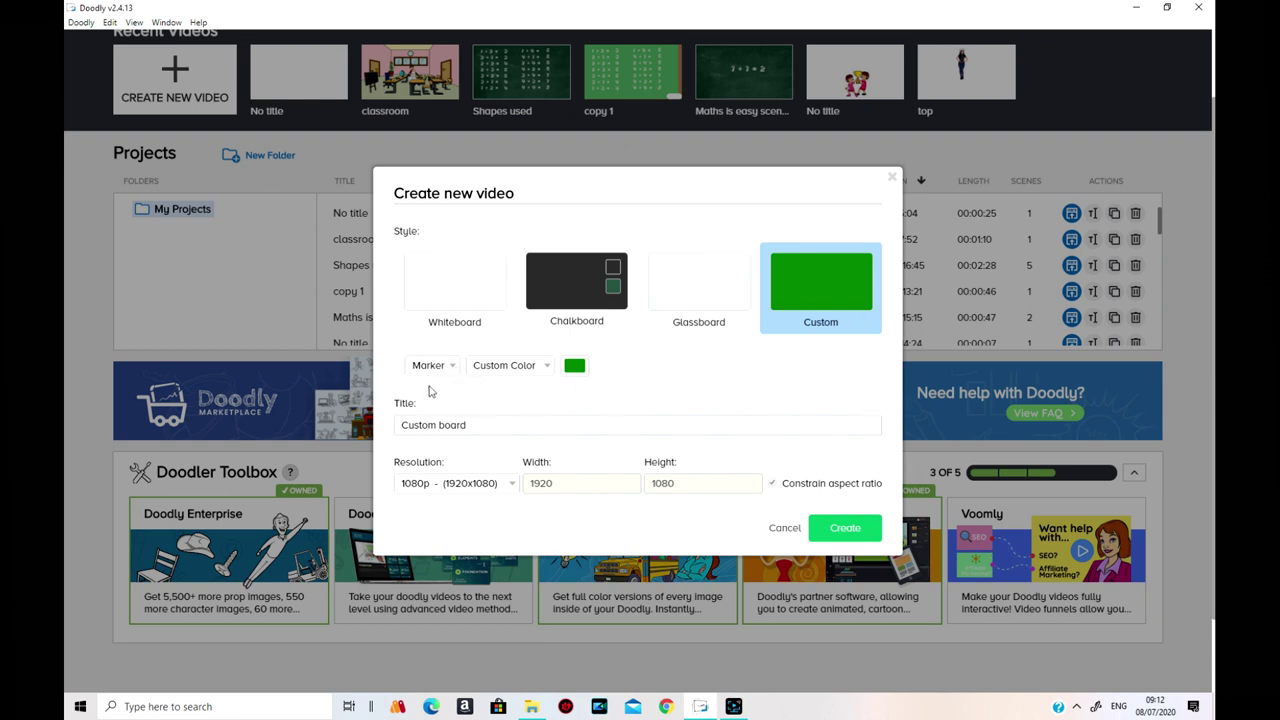
left_click(862, 535)
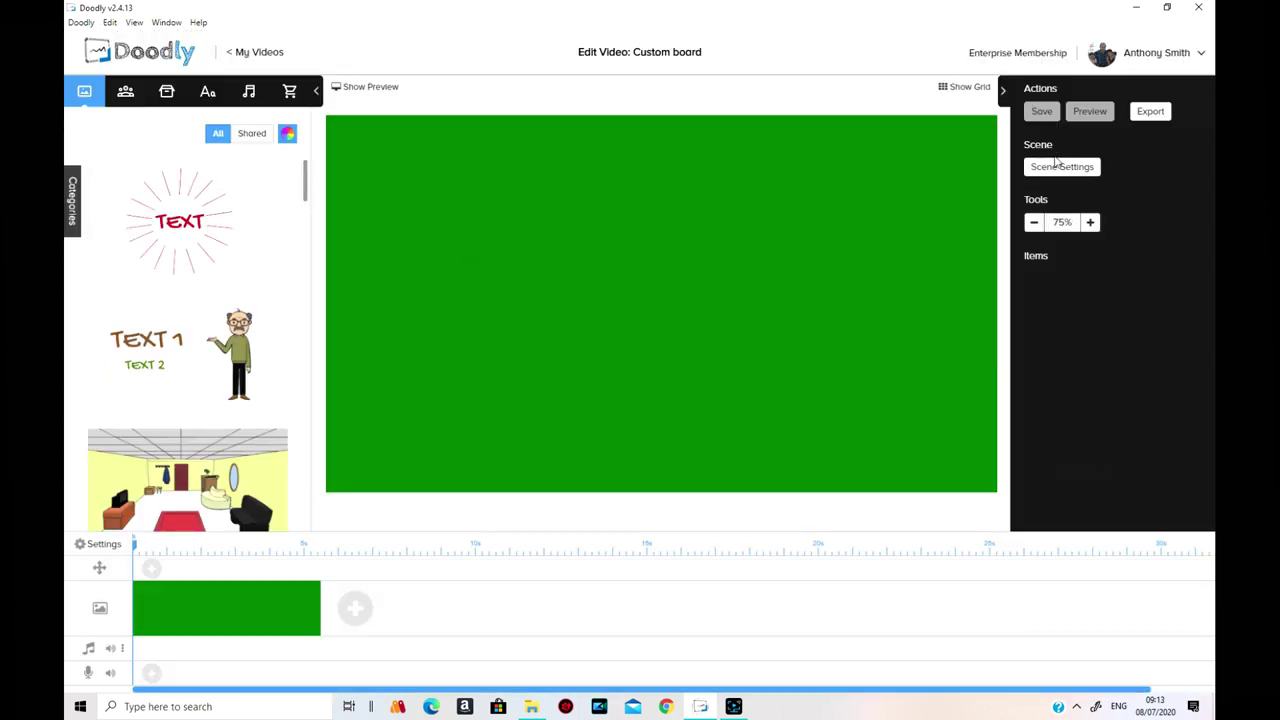
Stop the scene from using the video's board and hand style, and switch its background to Custom Image
left_click(1056, 167)
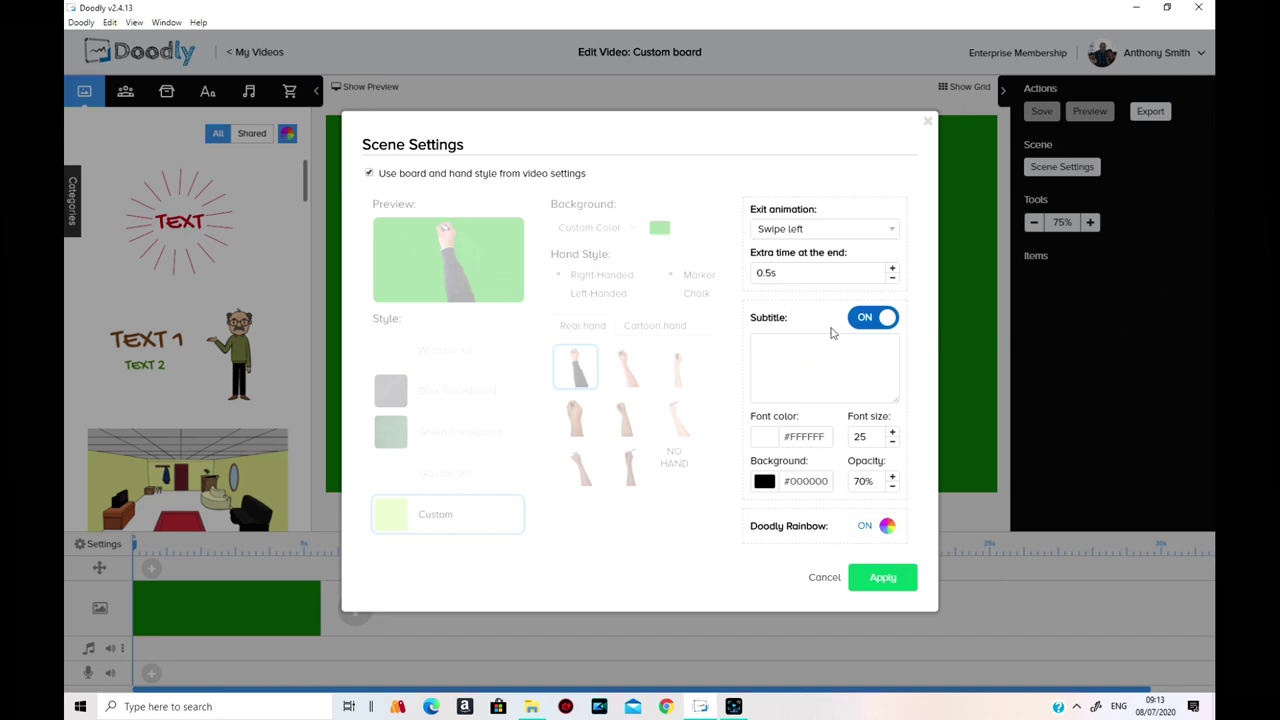
left_click(376, 178)
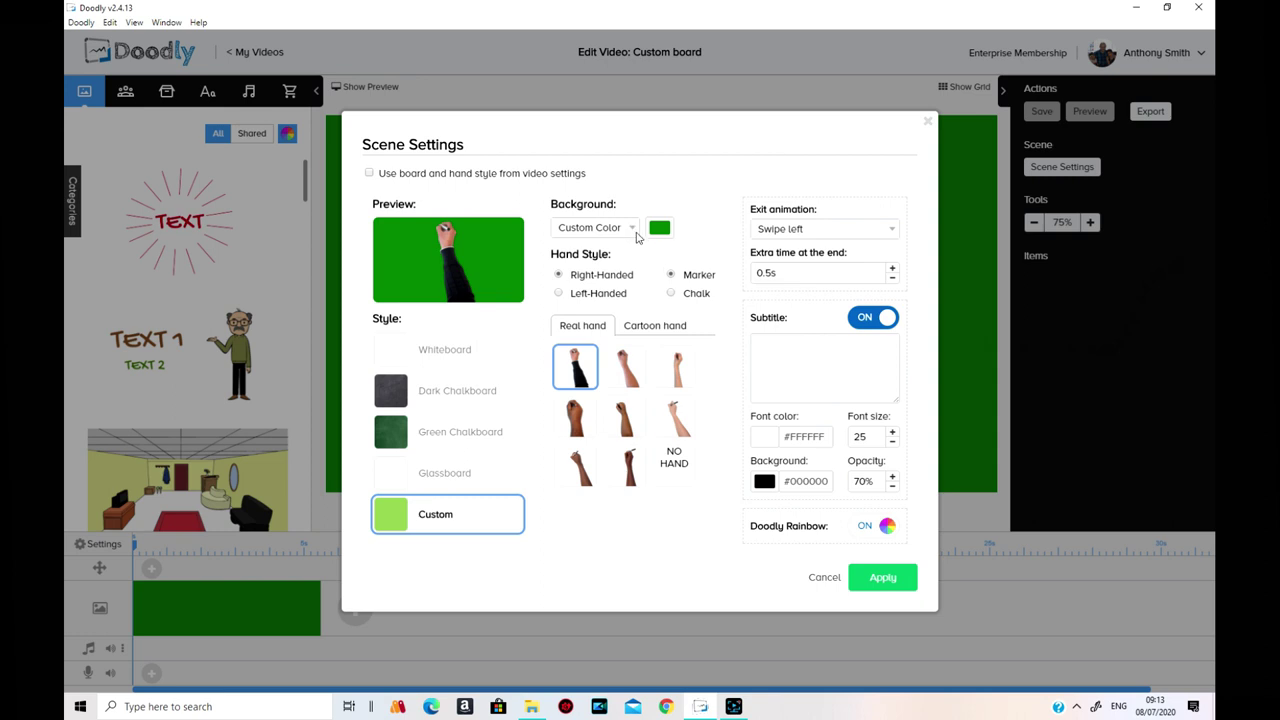
left_click(663, 232)
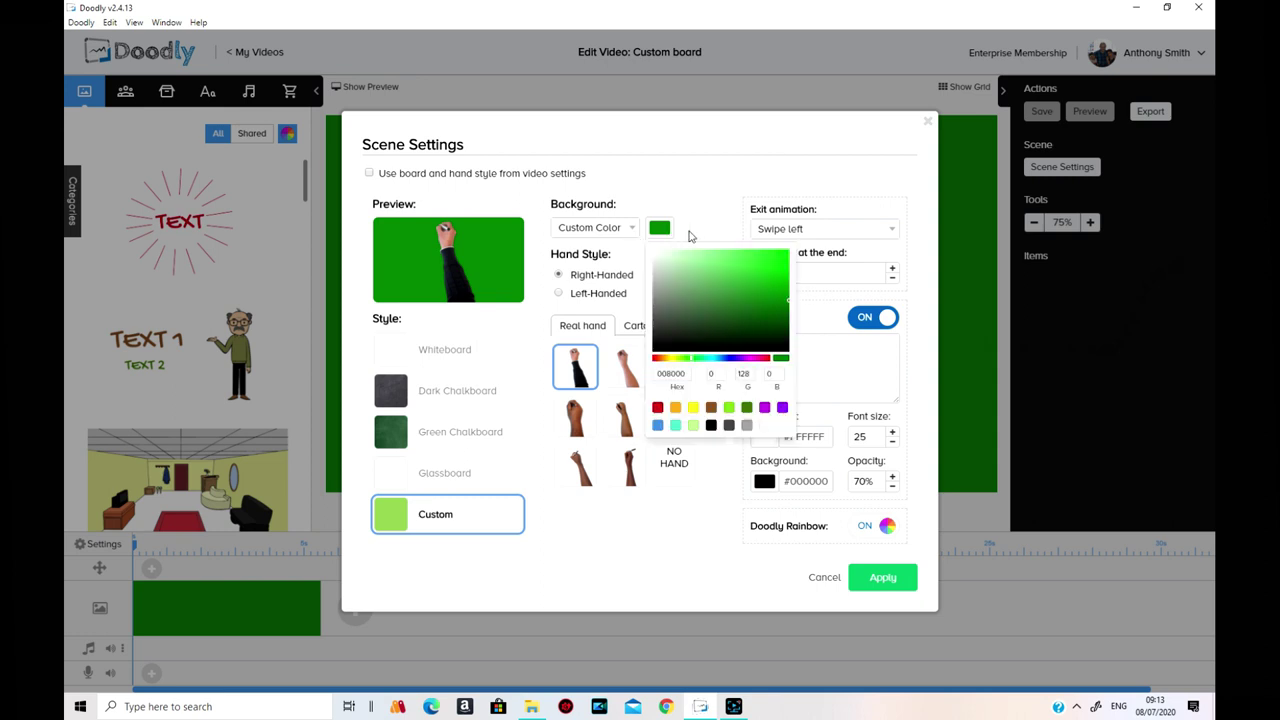
left_click(733, 247)
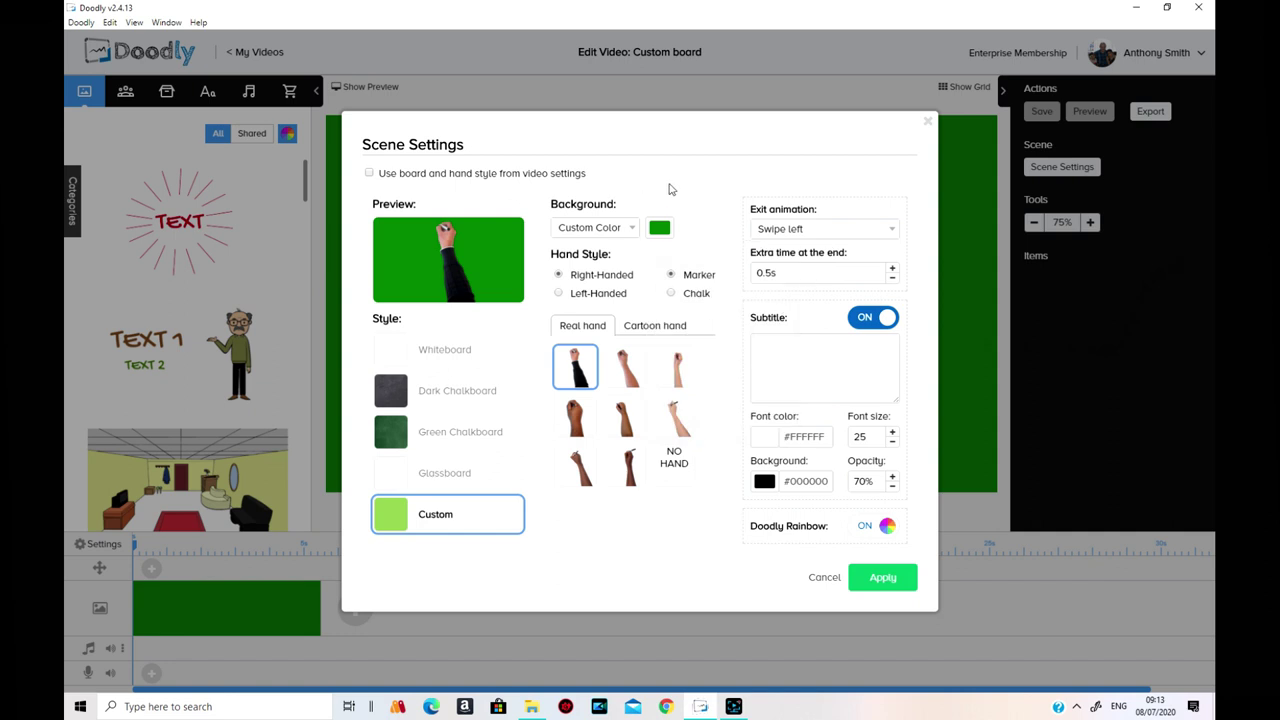
left_click(663, 229)
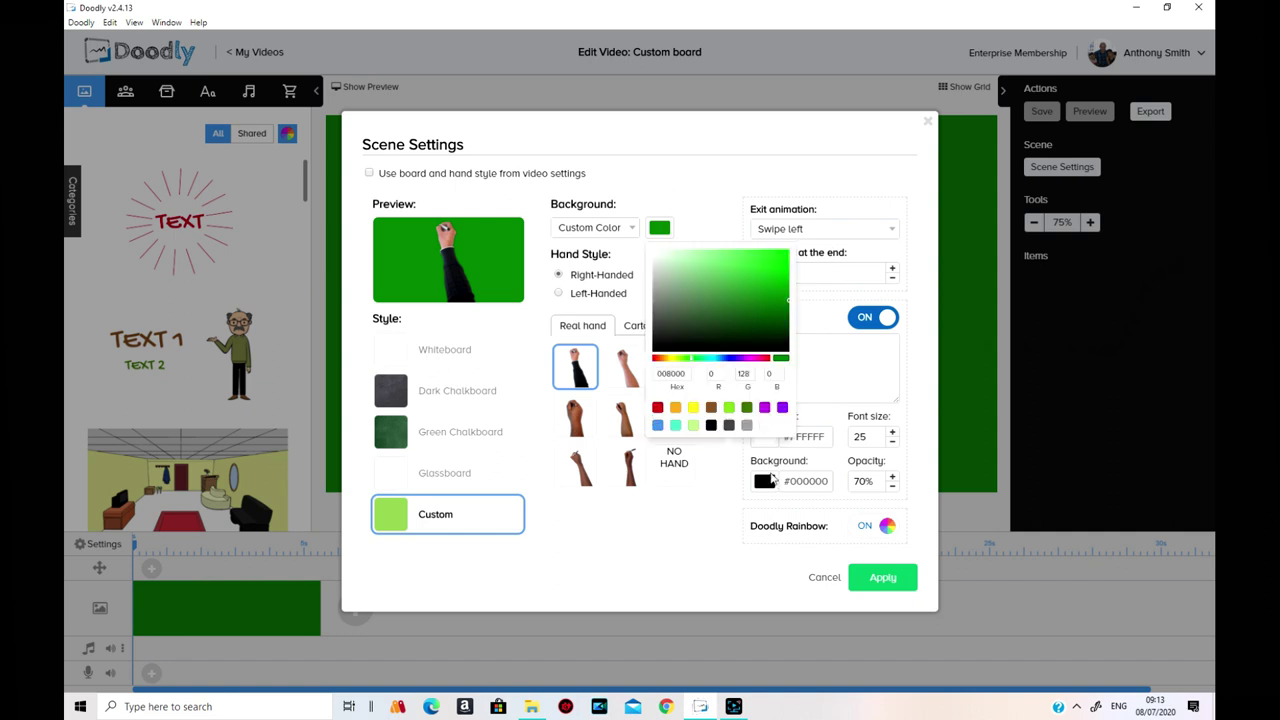
left_click(714, 213)
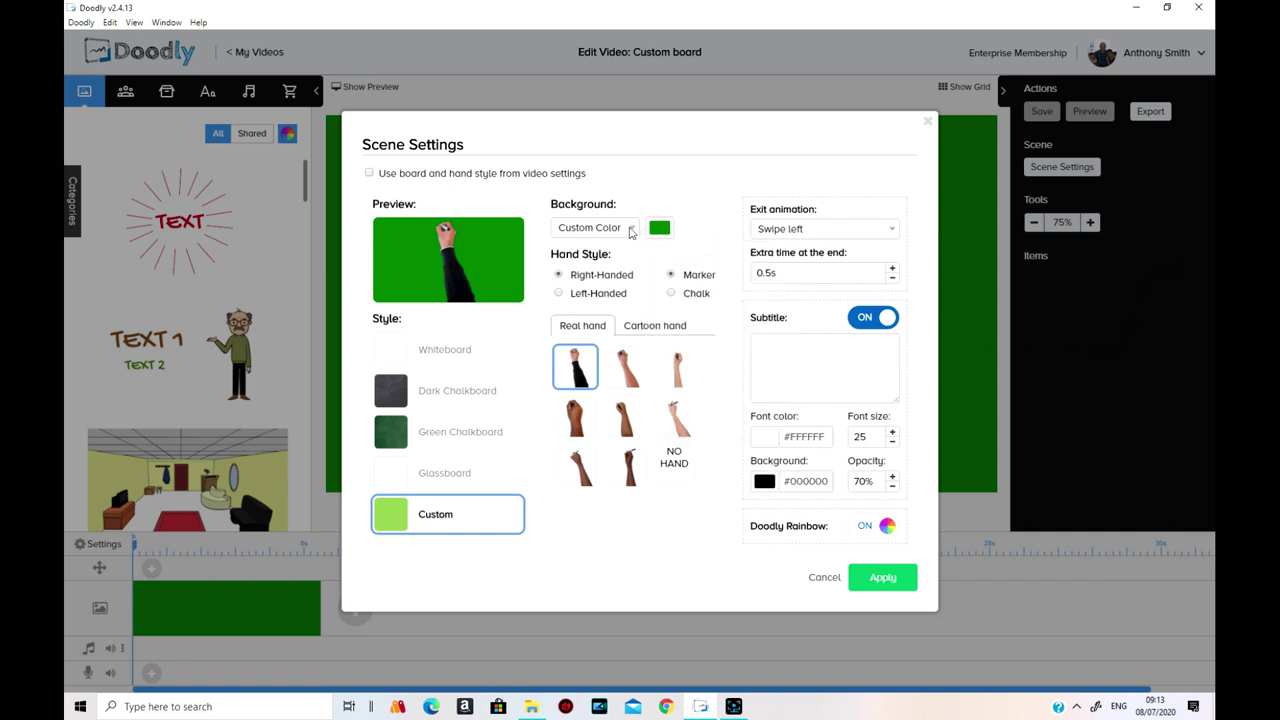
left_click(631, 230)
left_click(620, 260)
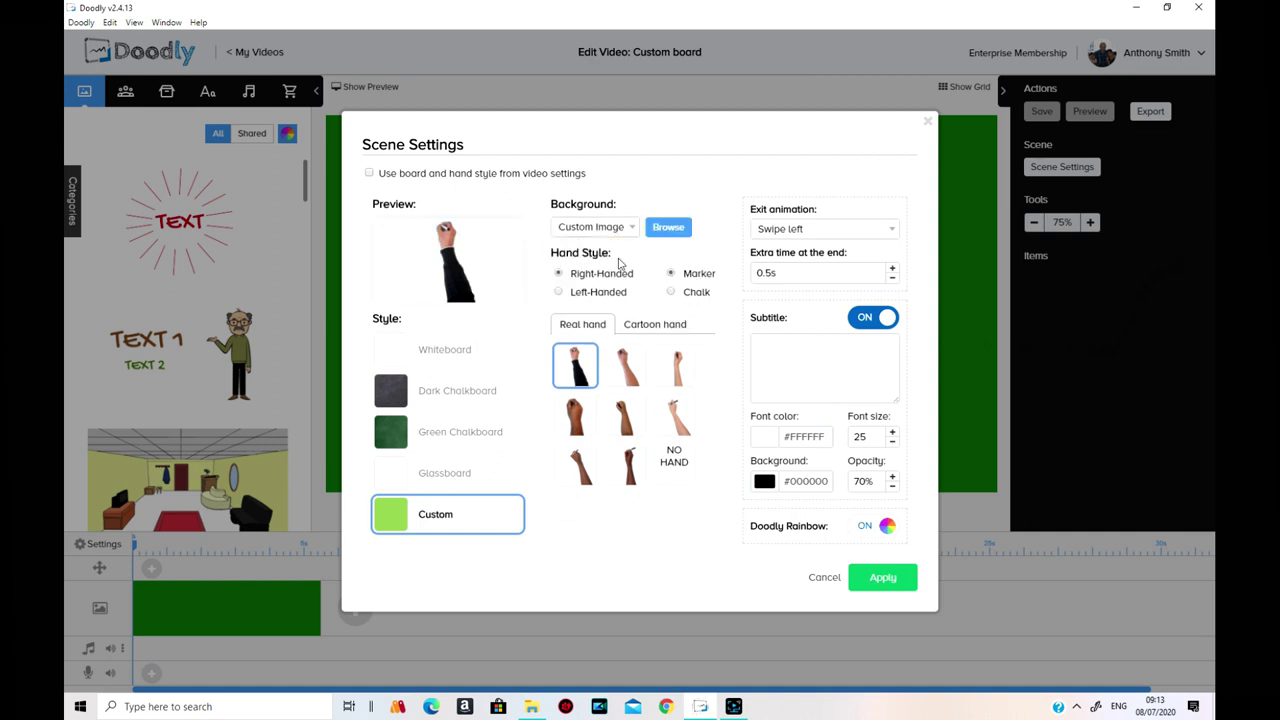
Try to load the video file abf2e7a50d3f206bc7ef0dc75a6942f6.mp4 from the Desktop as the scene's background image
left_click(678, 229)
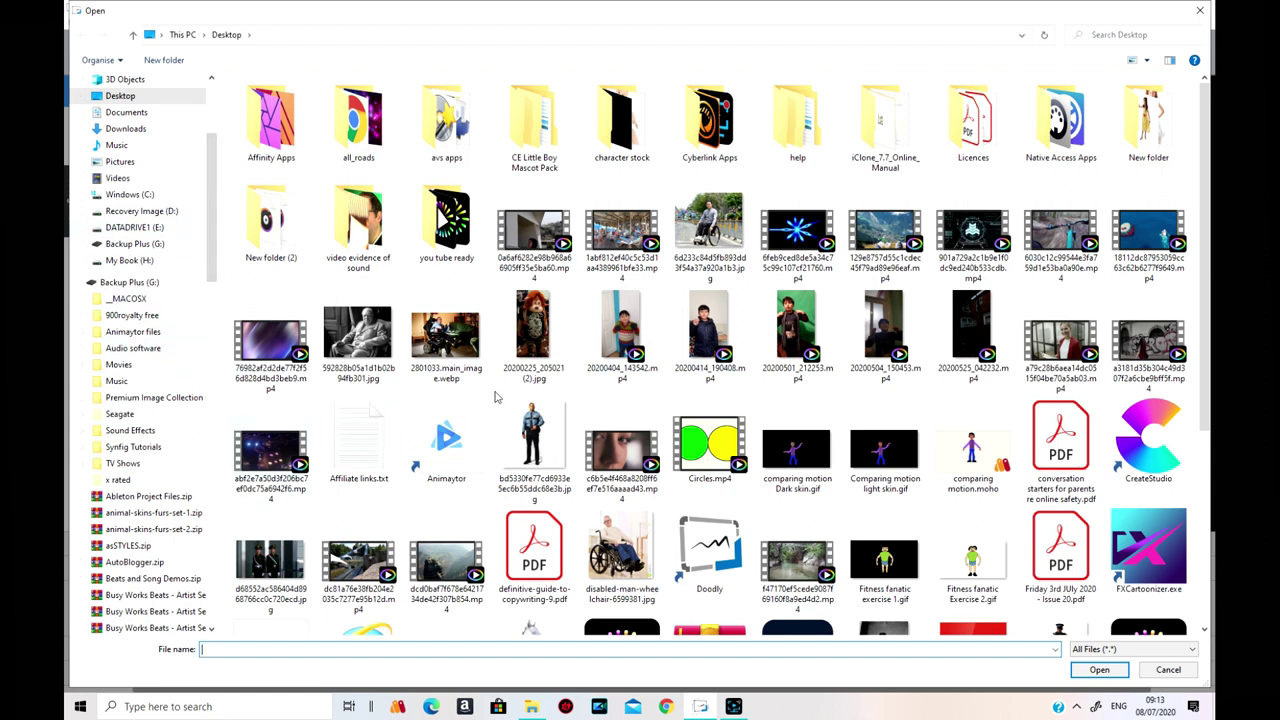
left_click(268, 455)
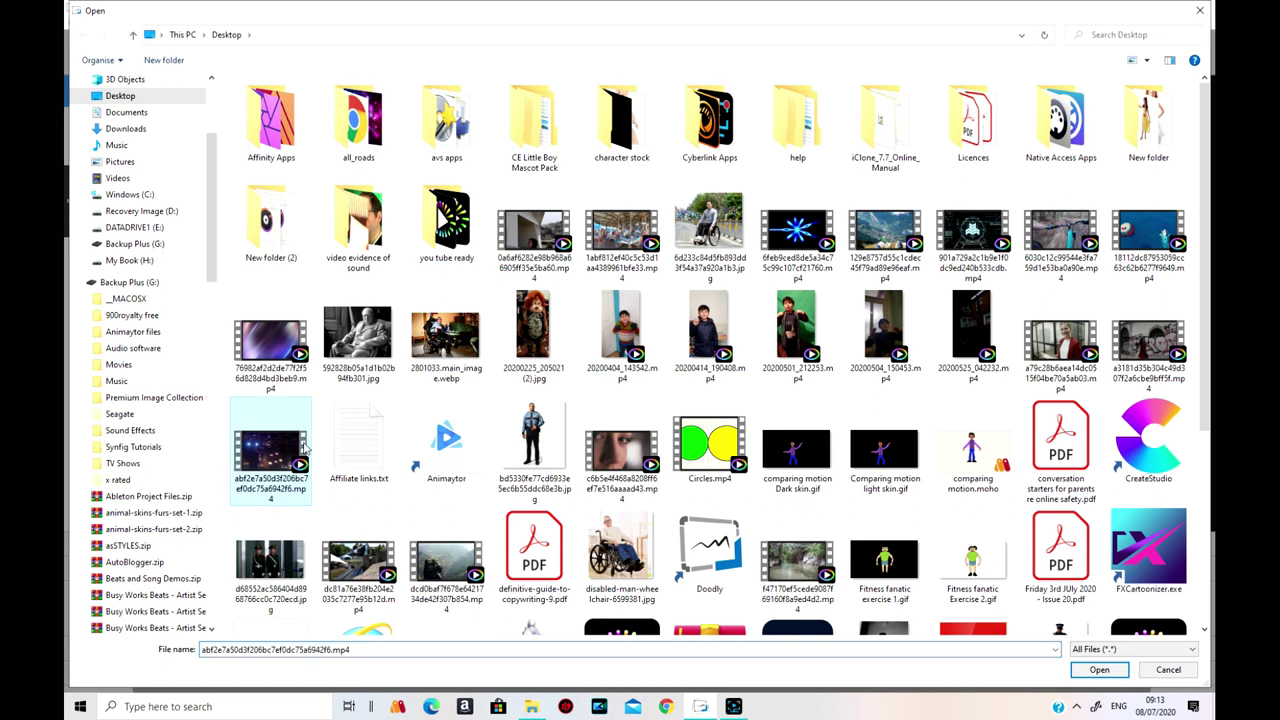
left_click(1100, 668)
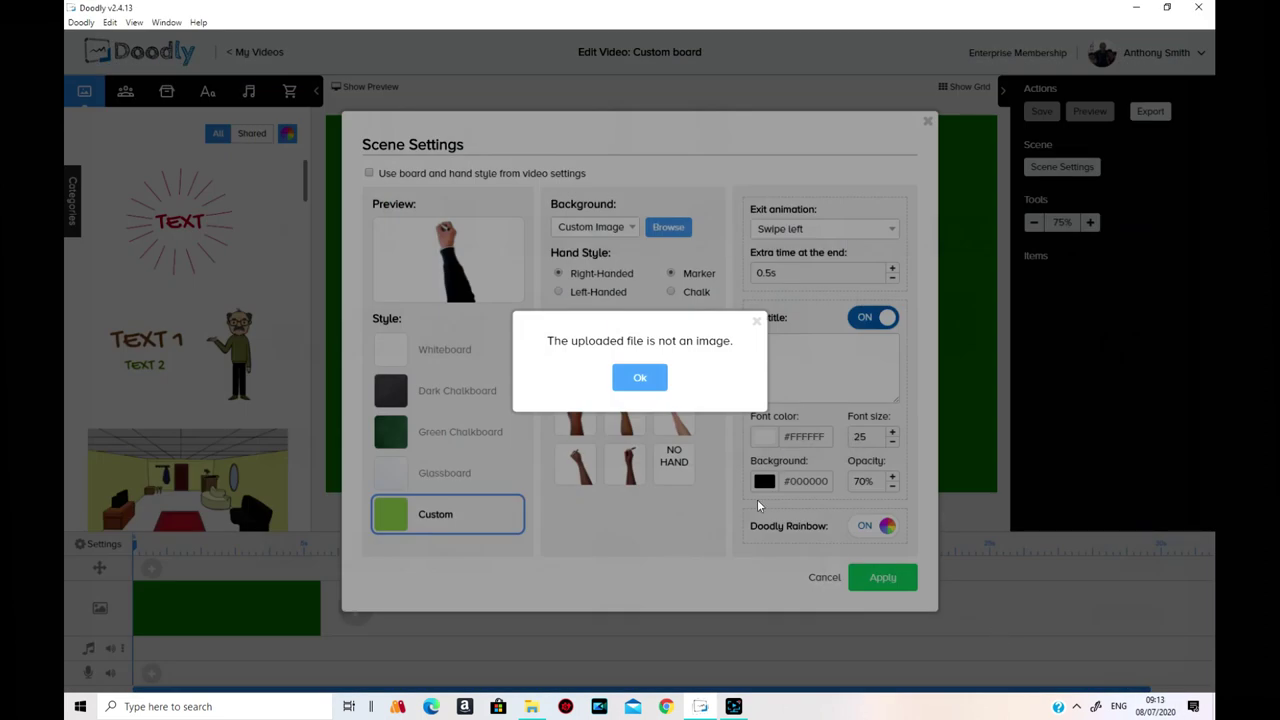
left_click(644, 377)
Load the mountain and pine tree PNG from the CLIPART\BAKlands folder on DATADRIVE1 (E:) as the background image
left_click(668, 228)
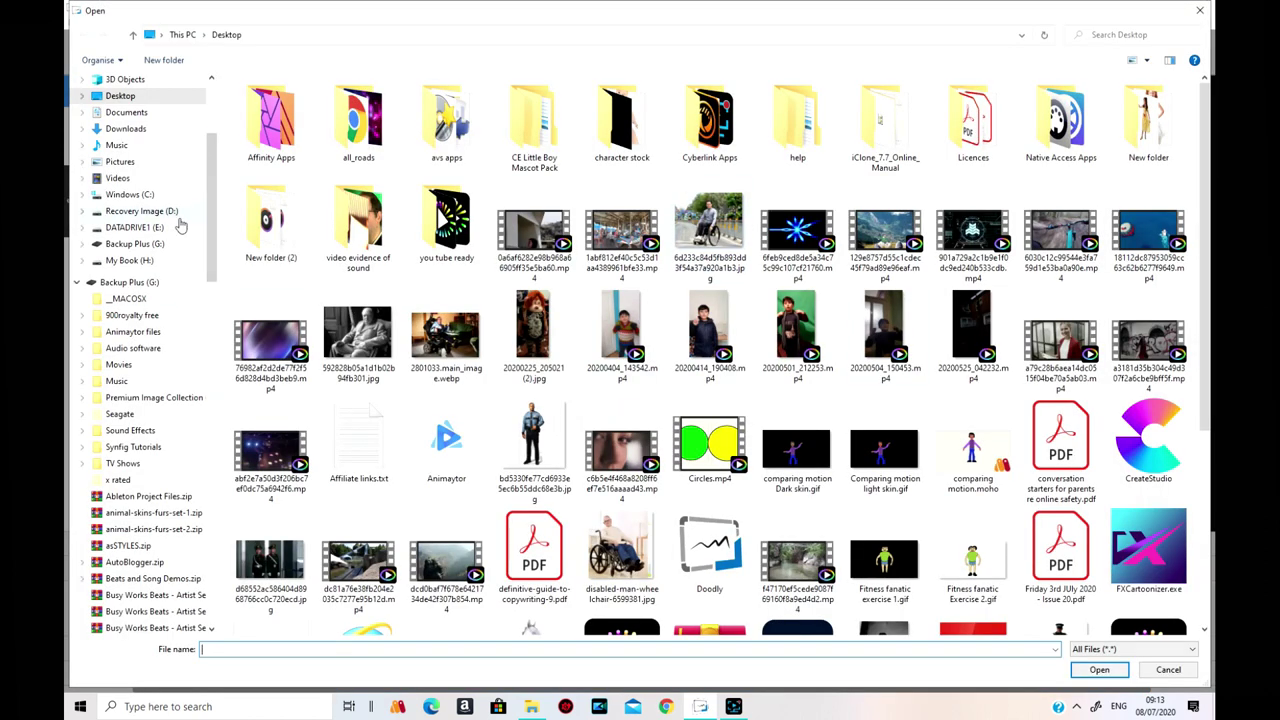
left_click(130, 227)
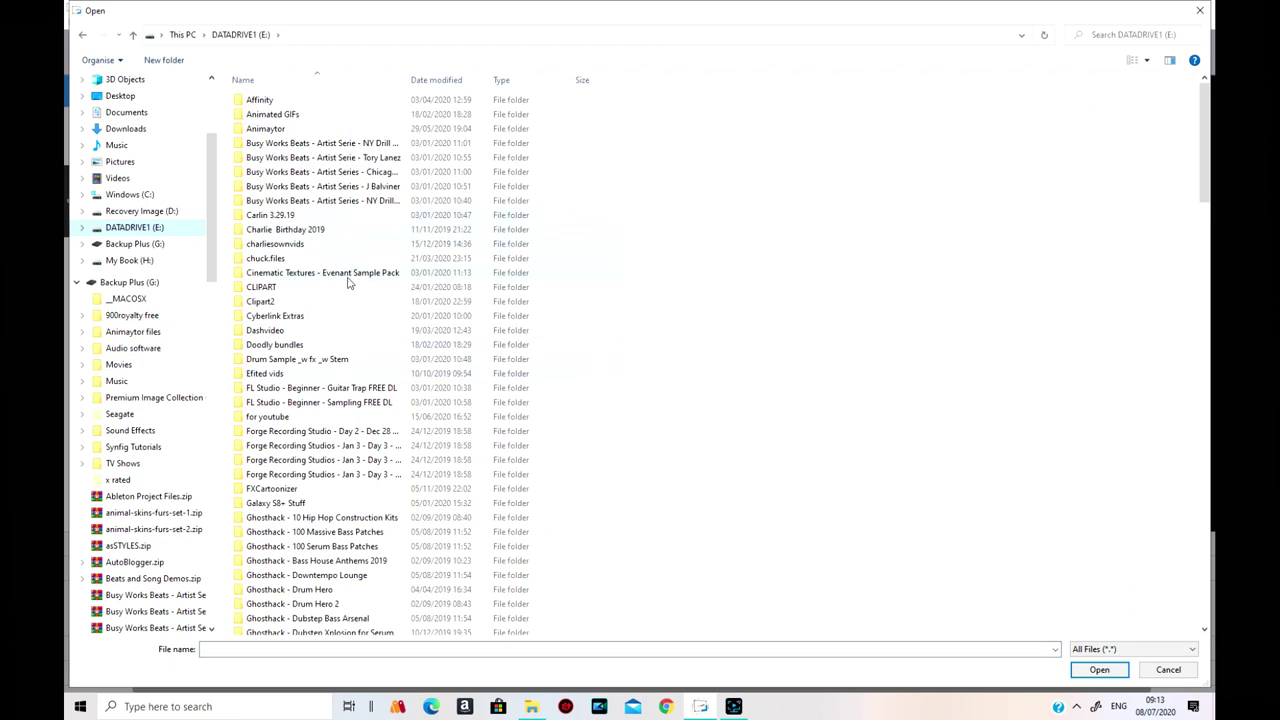
double_click(340, 287)
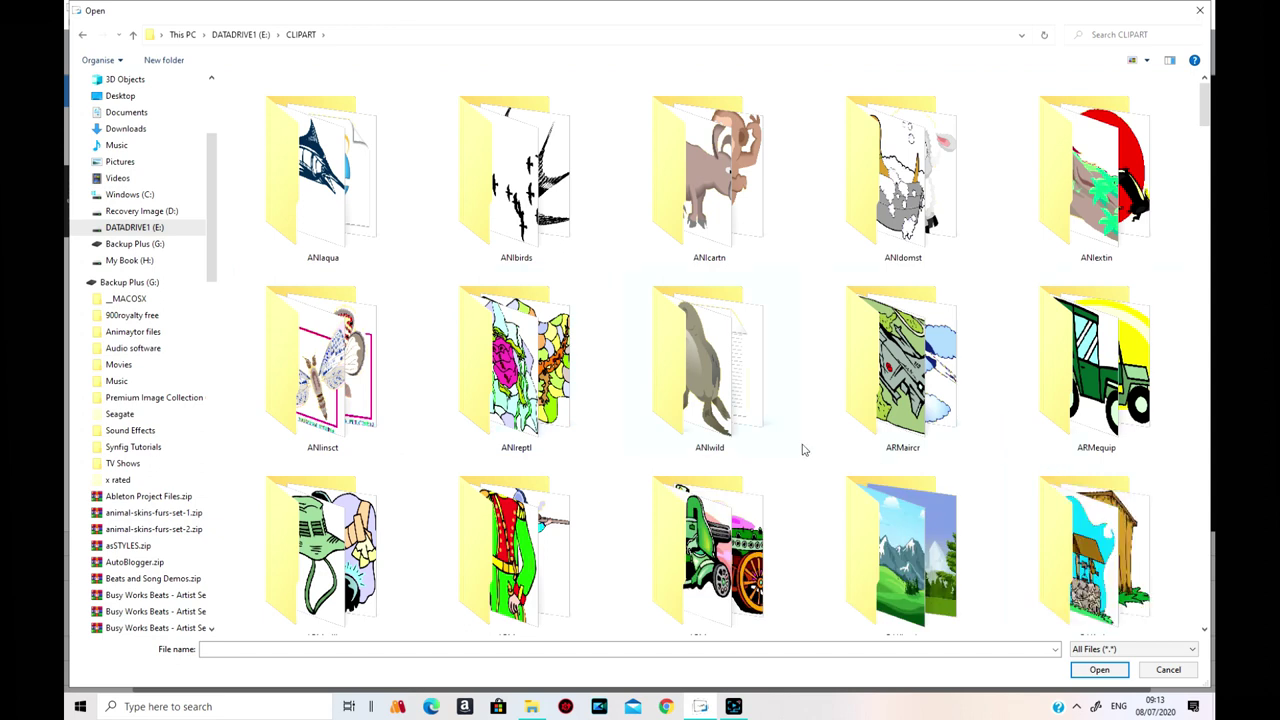
double_click(905, 560)
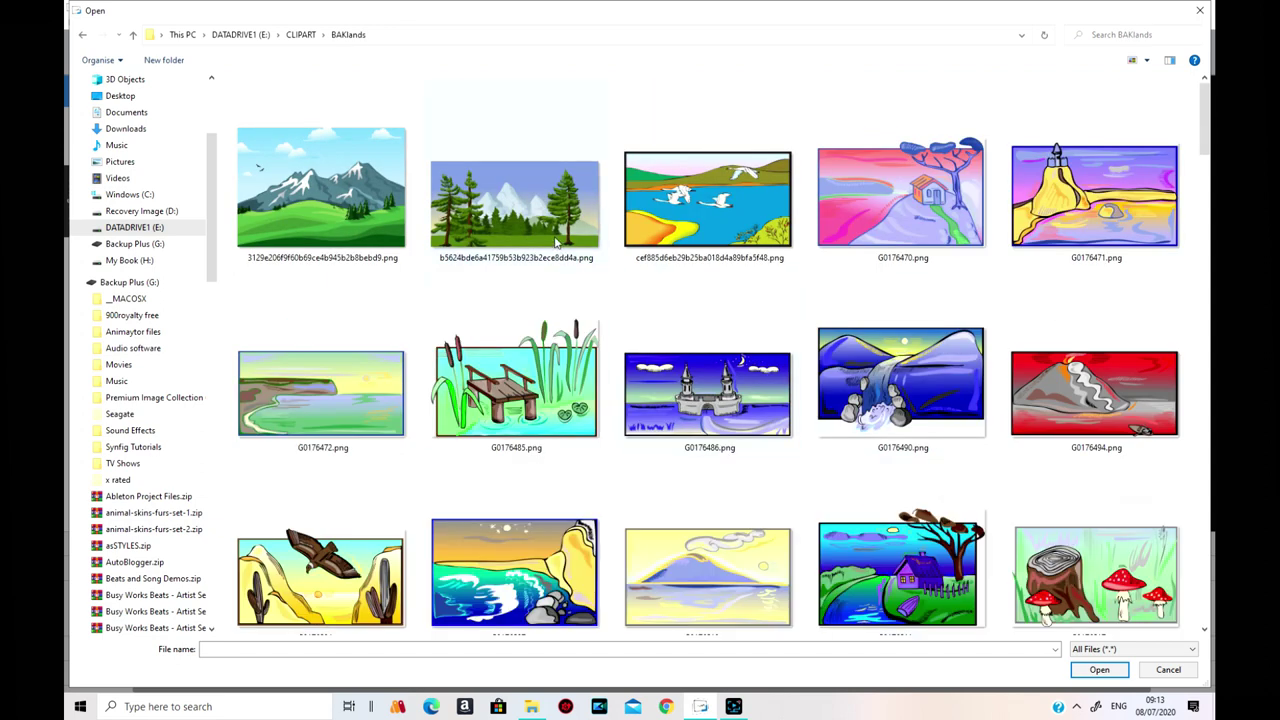
left_click(515, 205)
left_click(1098, 670)
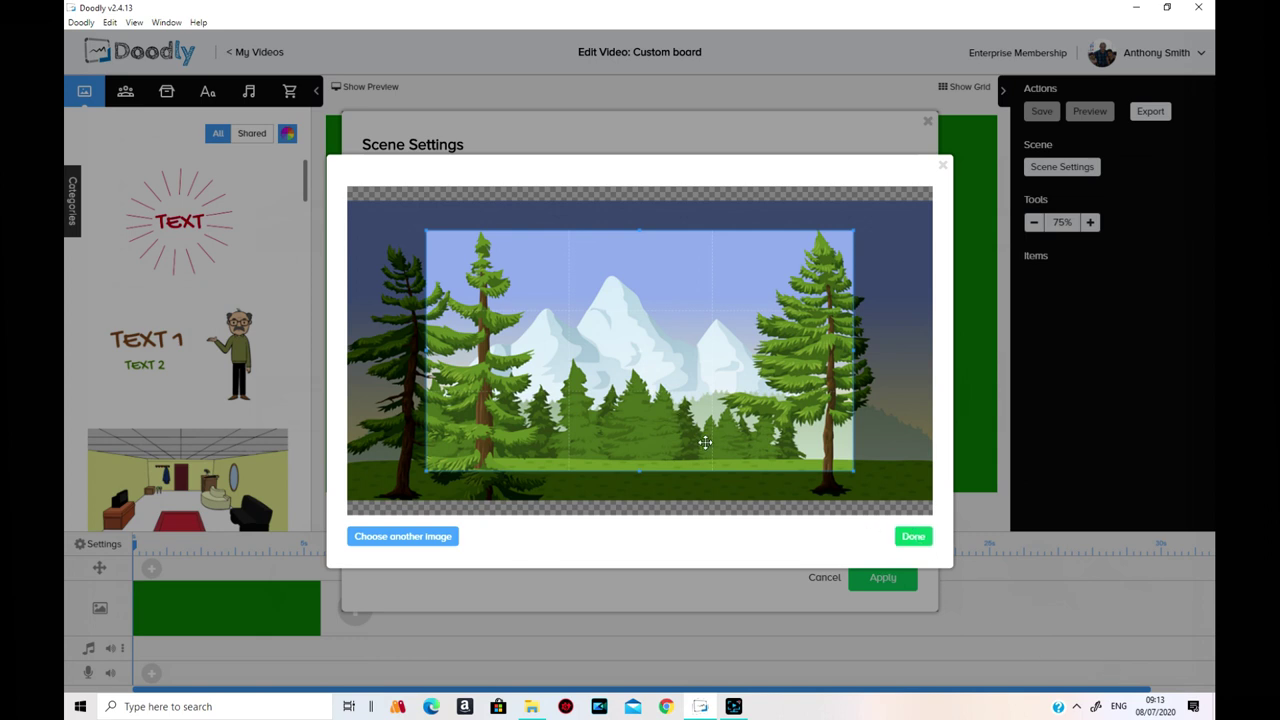
Shift the background crop to the image's left edge to include both left trees, and apply the scene settings
left_click_drag(735, 412, 653, 426)
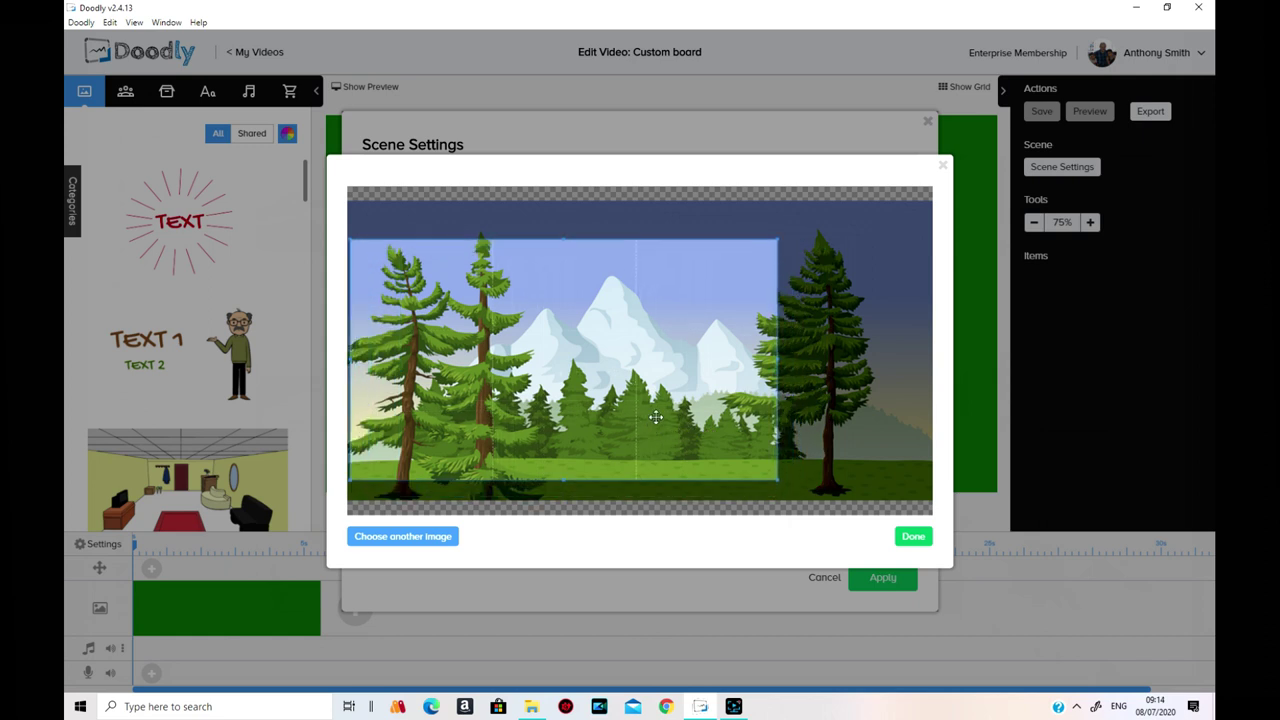
left_click(912, 536)
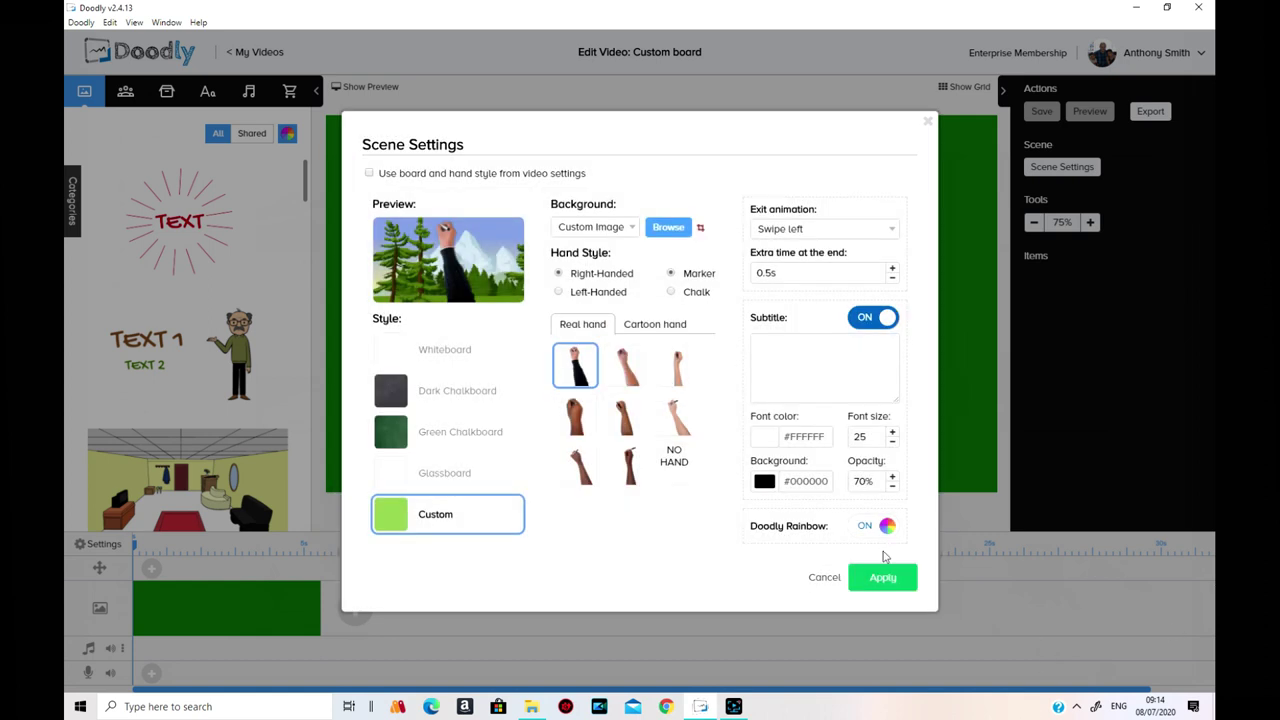
left_click(885, 581)
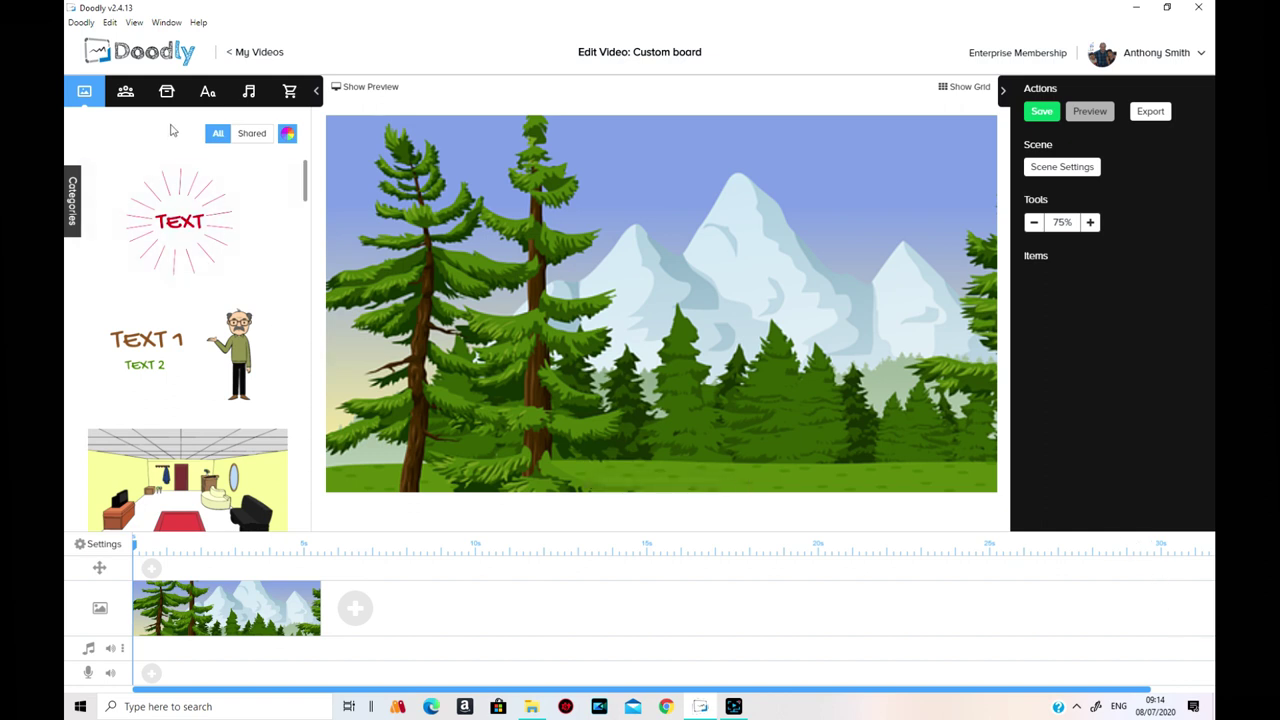
Add the Aya Christmas Costume 1 character to the scene, standing on the grass right of center
left_click(125, 91)
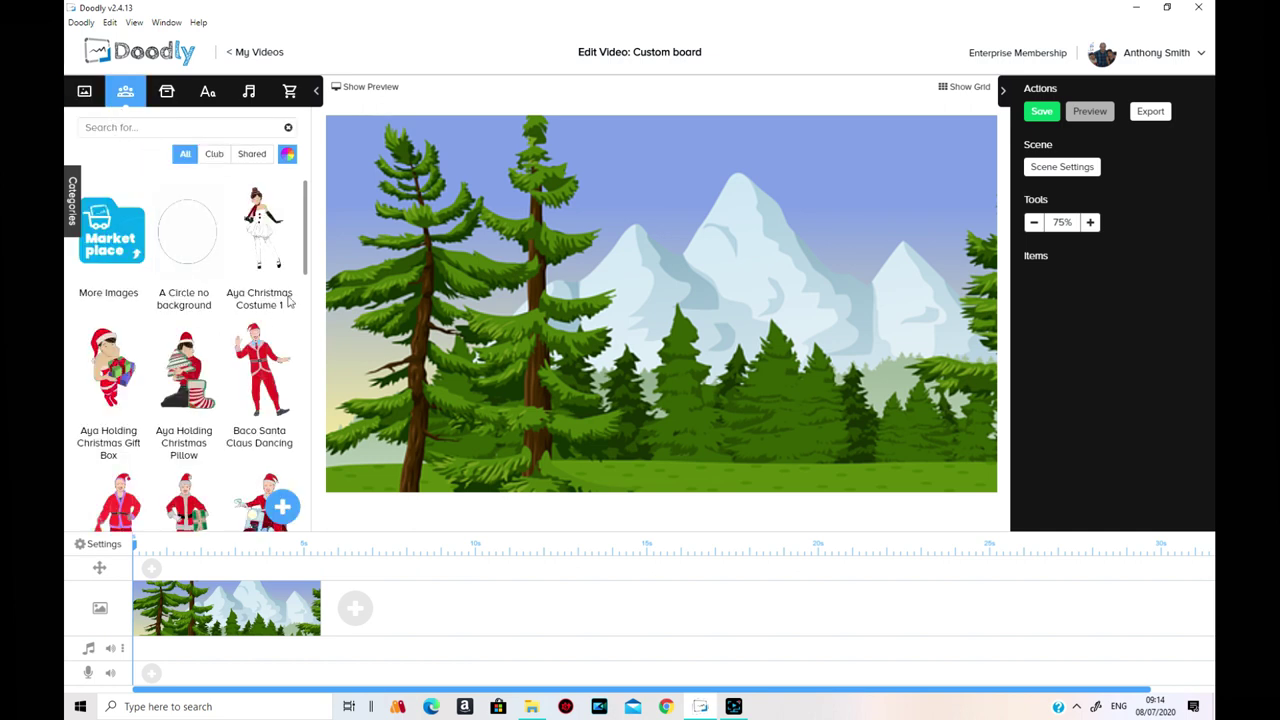
left_click_drag(258, 245, 722, 389)
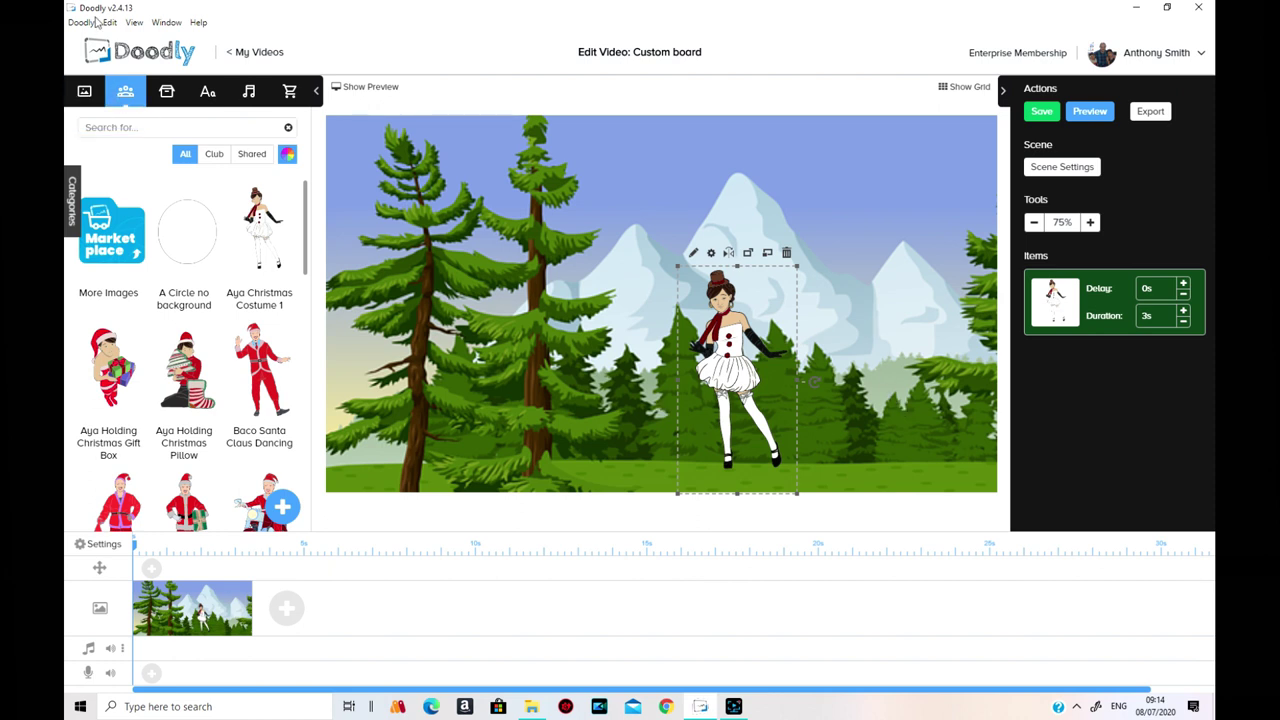
Return to the video list, discarding the unsaved changes, and open the most recent "No title" video
left_click(255, 55)
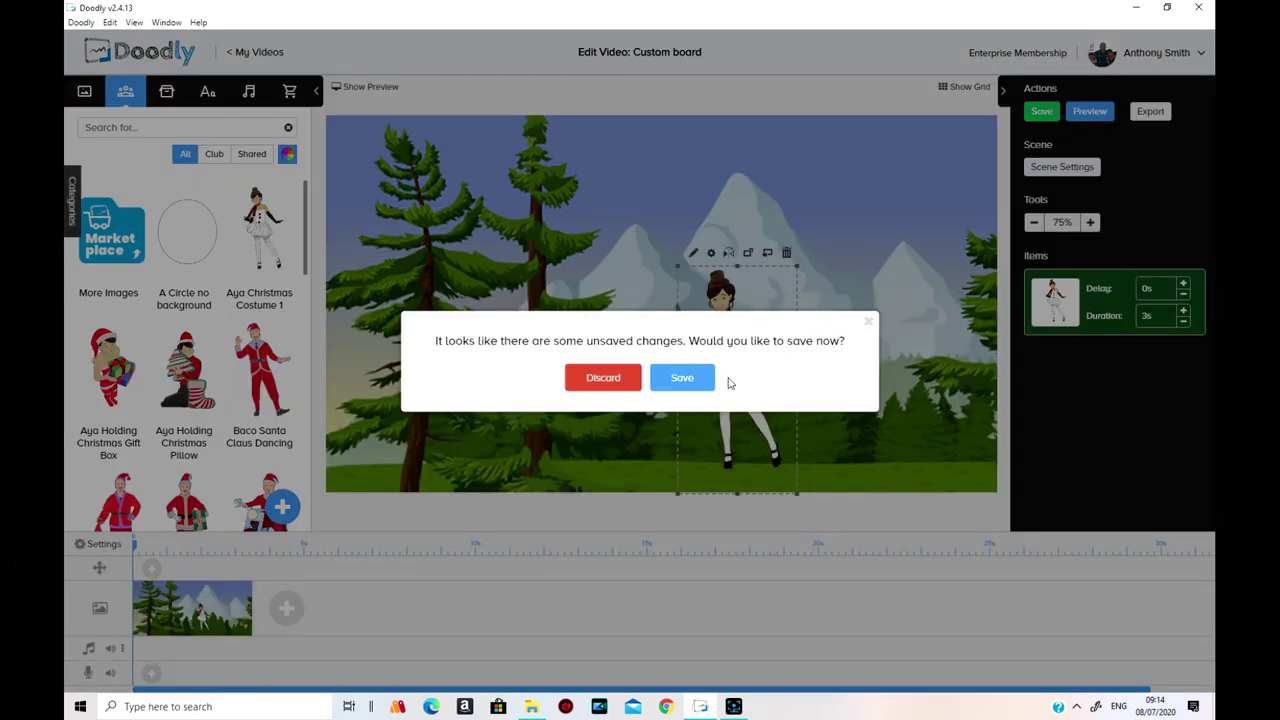
left_click(619, 386)
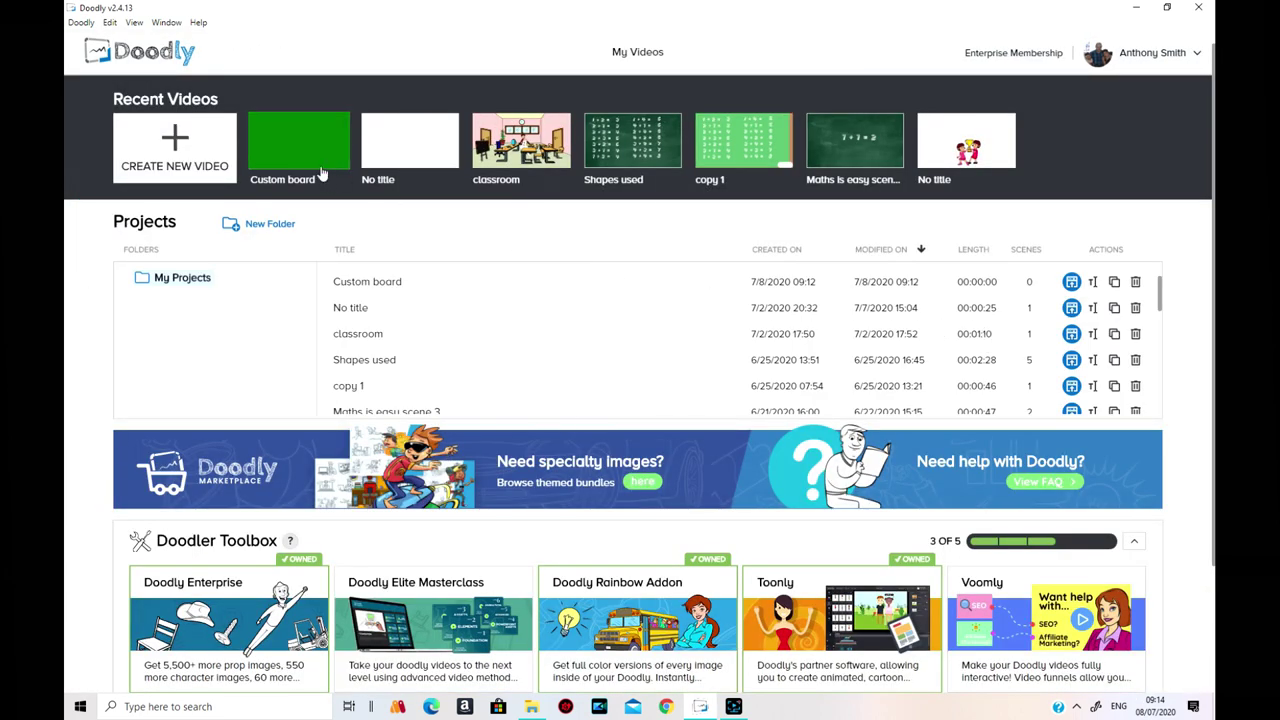
left_click(428, 157)
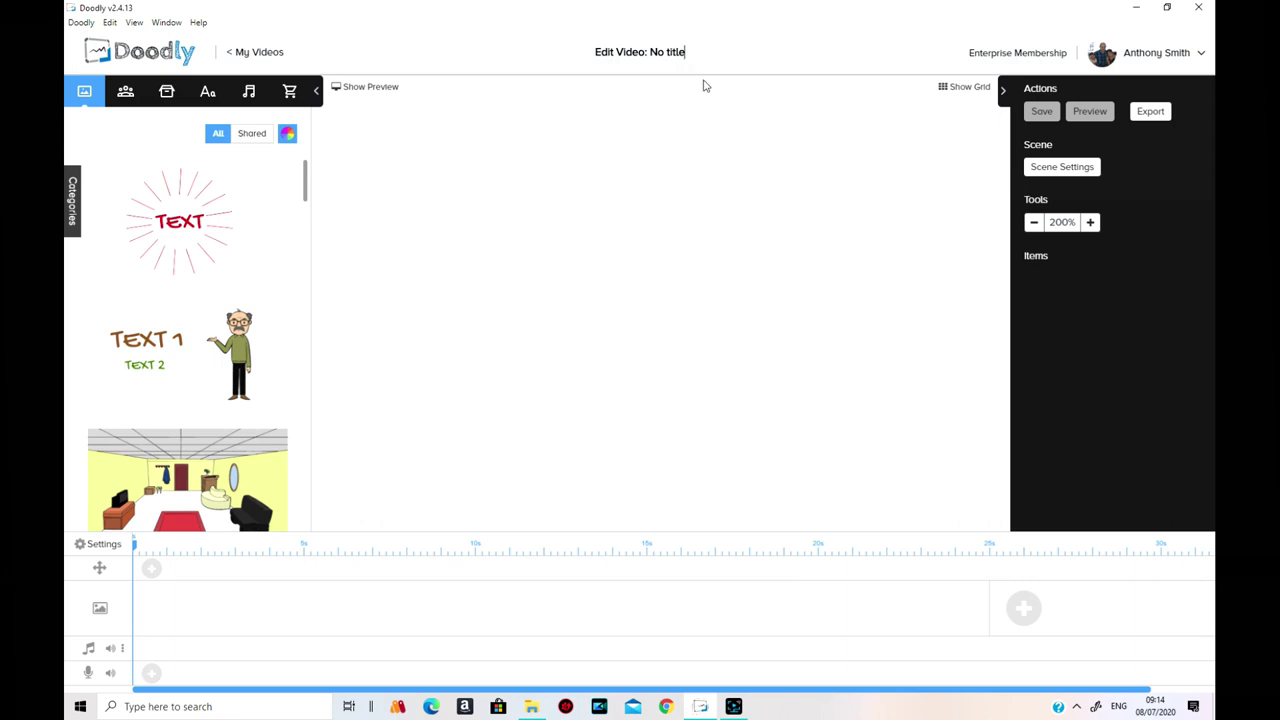
Rename the open video as "No glasss board"
key("BackSpace")
key("BackSpace")
key("BackSpace")
key("BackSpace")
key("BackSpace")
type("glasss bo")
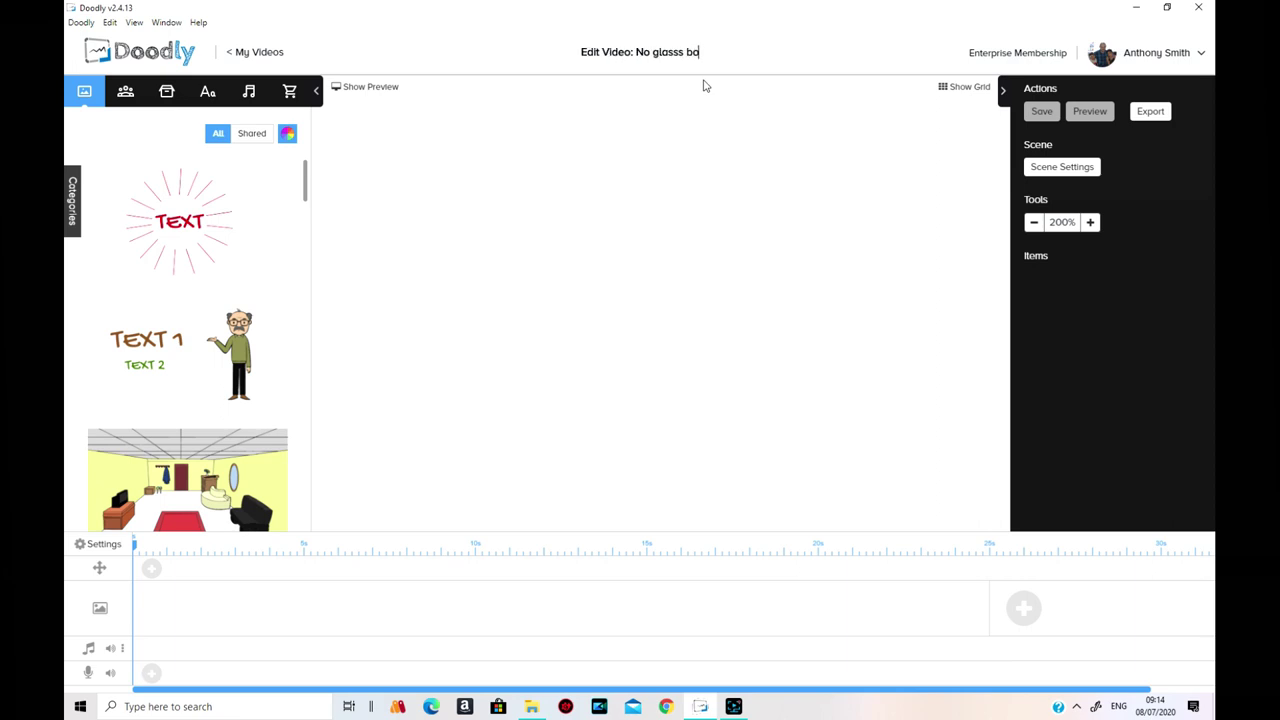
type("ard")
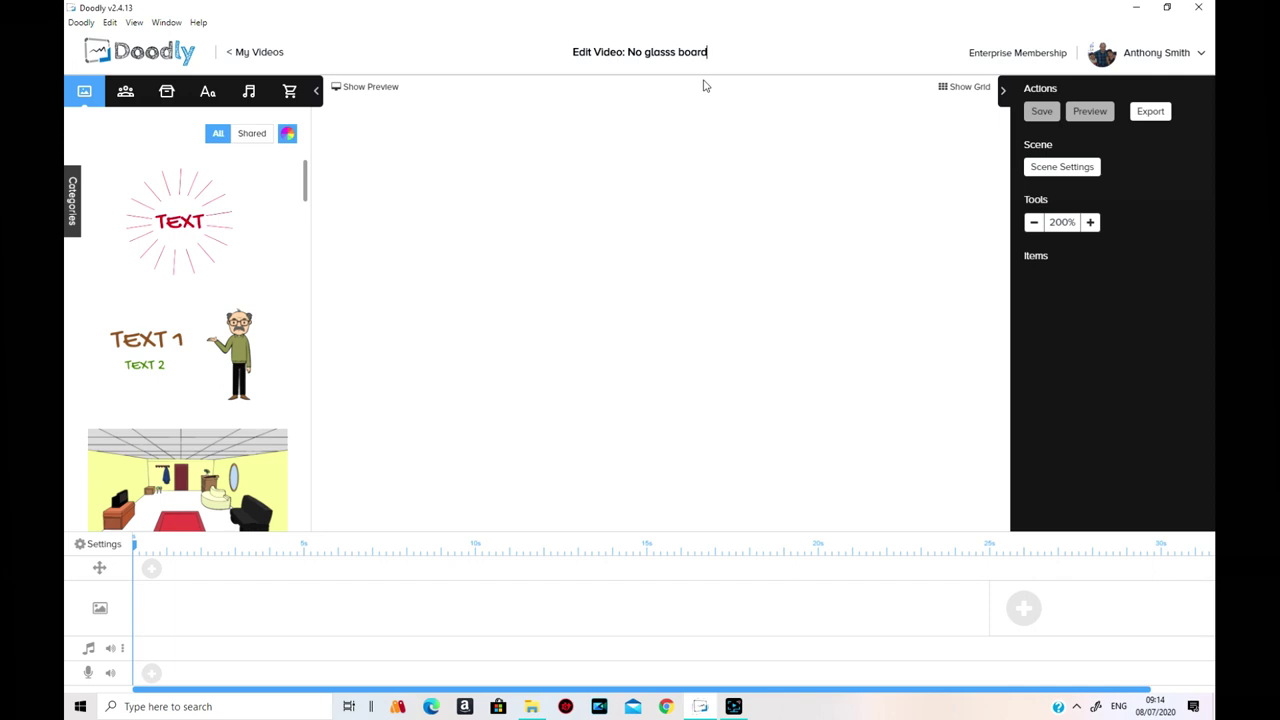
left_click(1092, 114)
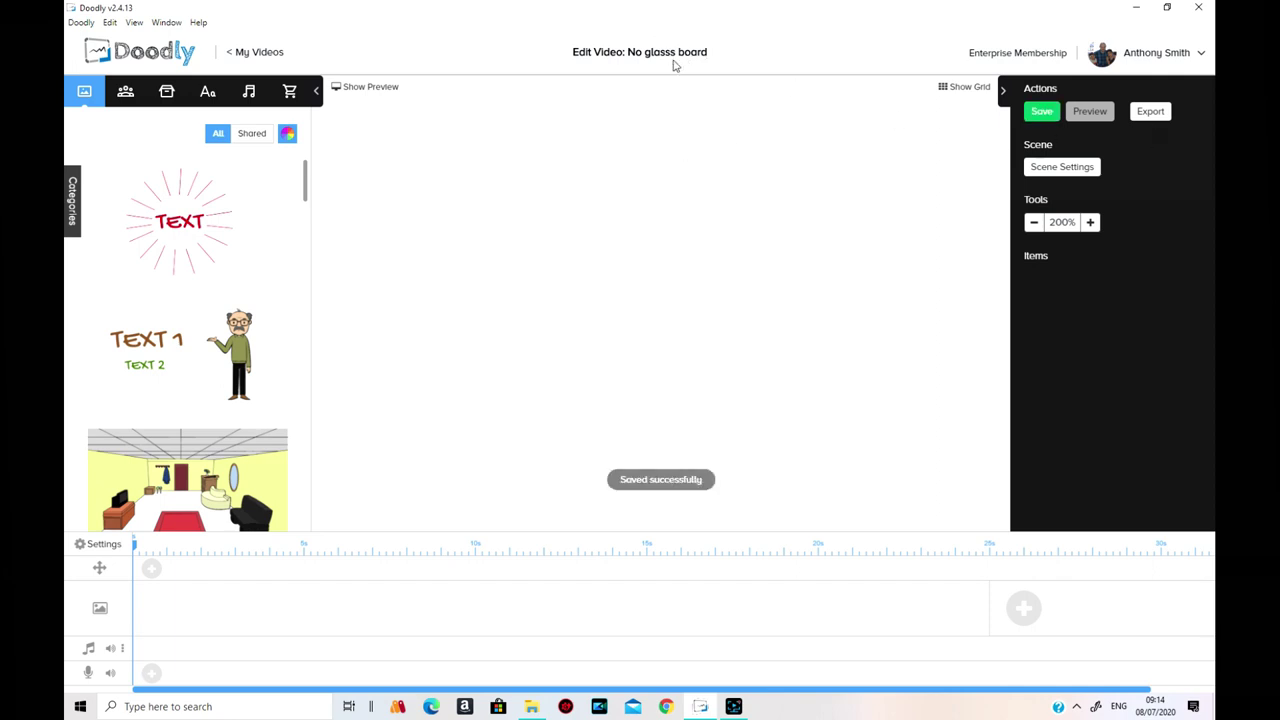
Override the video's board and hand style for this scene, choose the Glassboard style, and apply the scene settings
left_click(1082, 172)
left_click(1084, 195)
left_click(1066, 170)
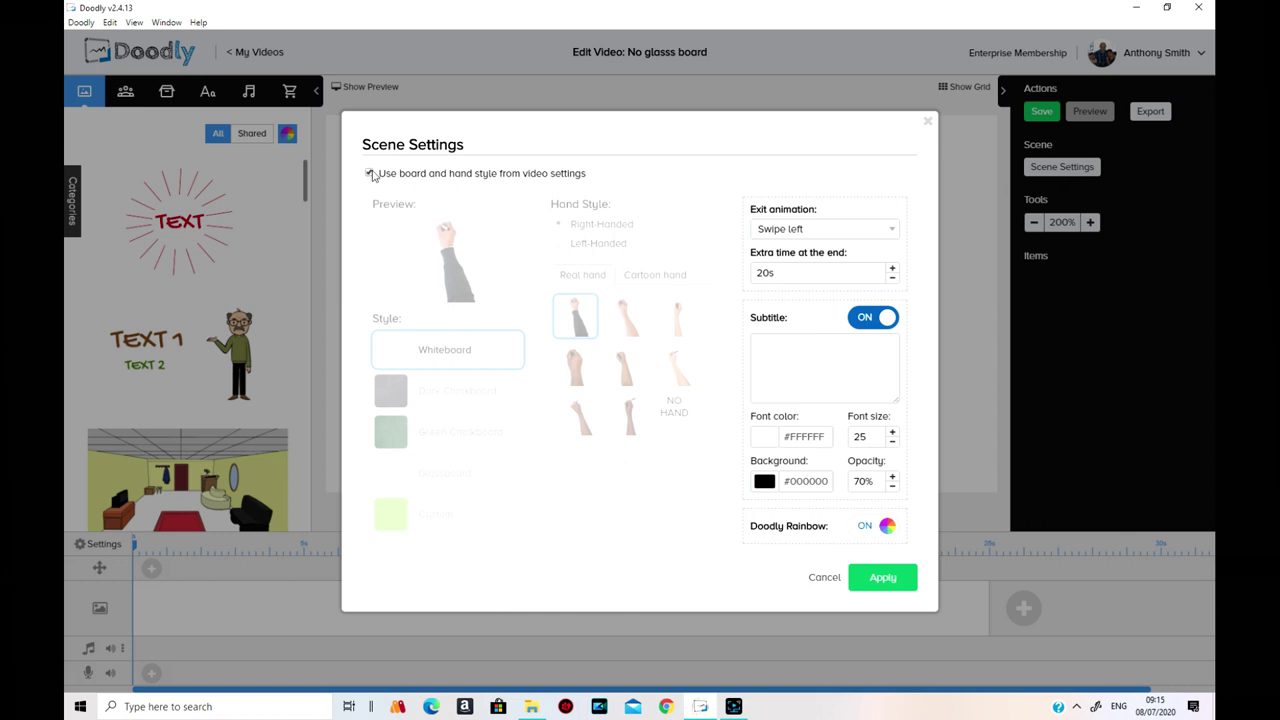
left_click(369, 173)
left_click(446, 480)
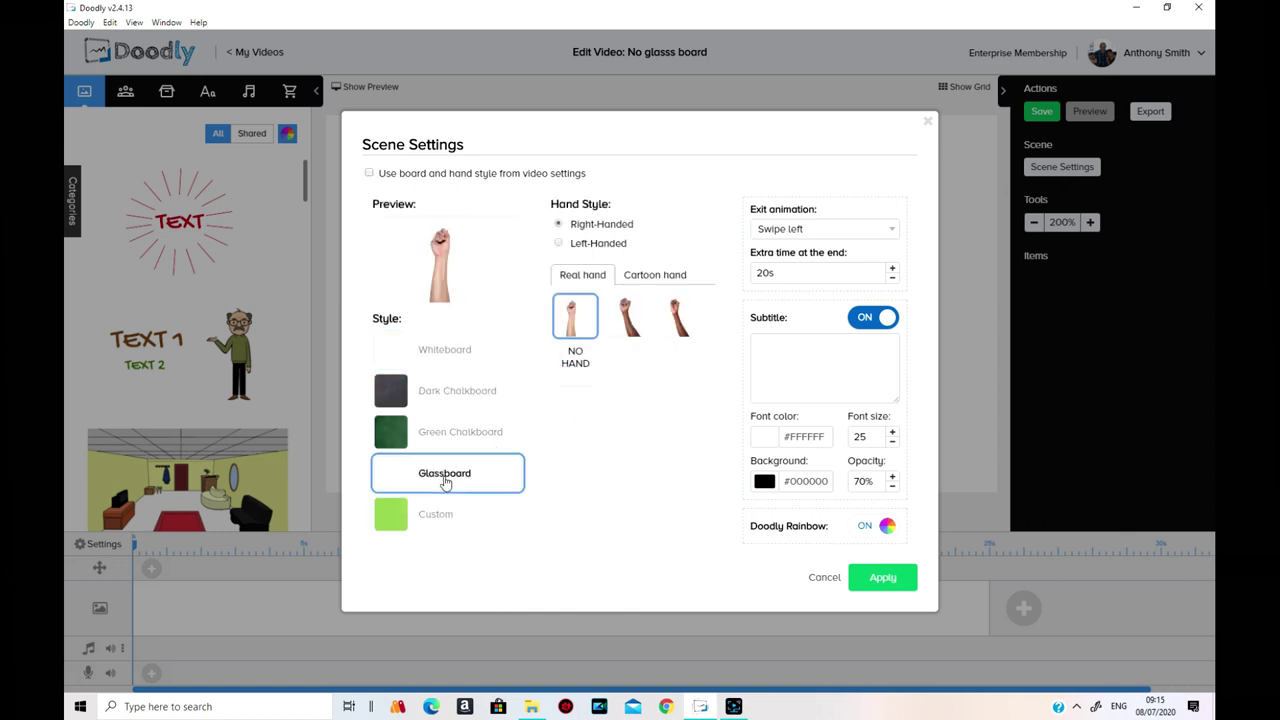
left_click(890, 579)
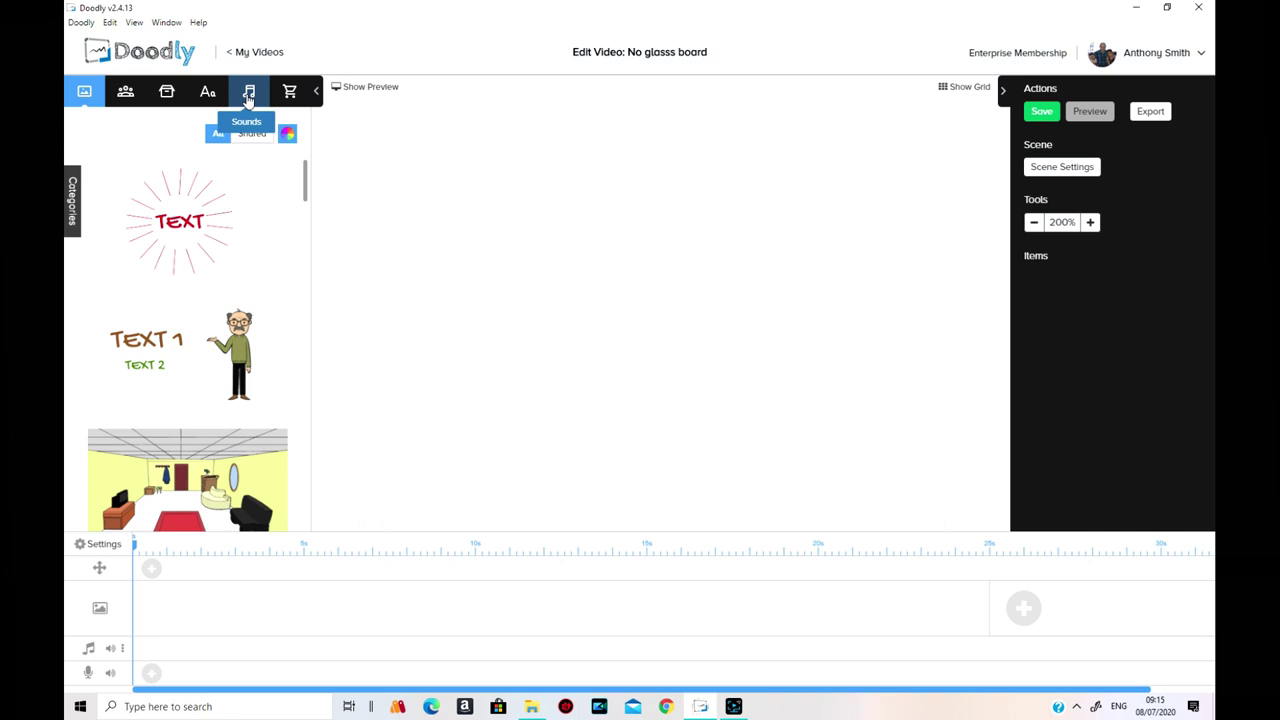
left_click(315, 91)
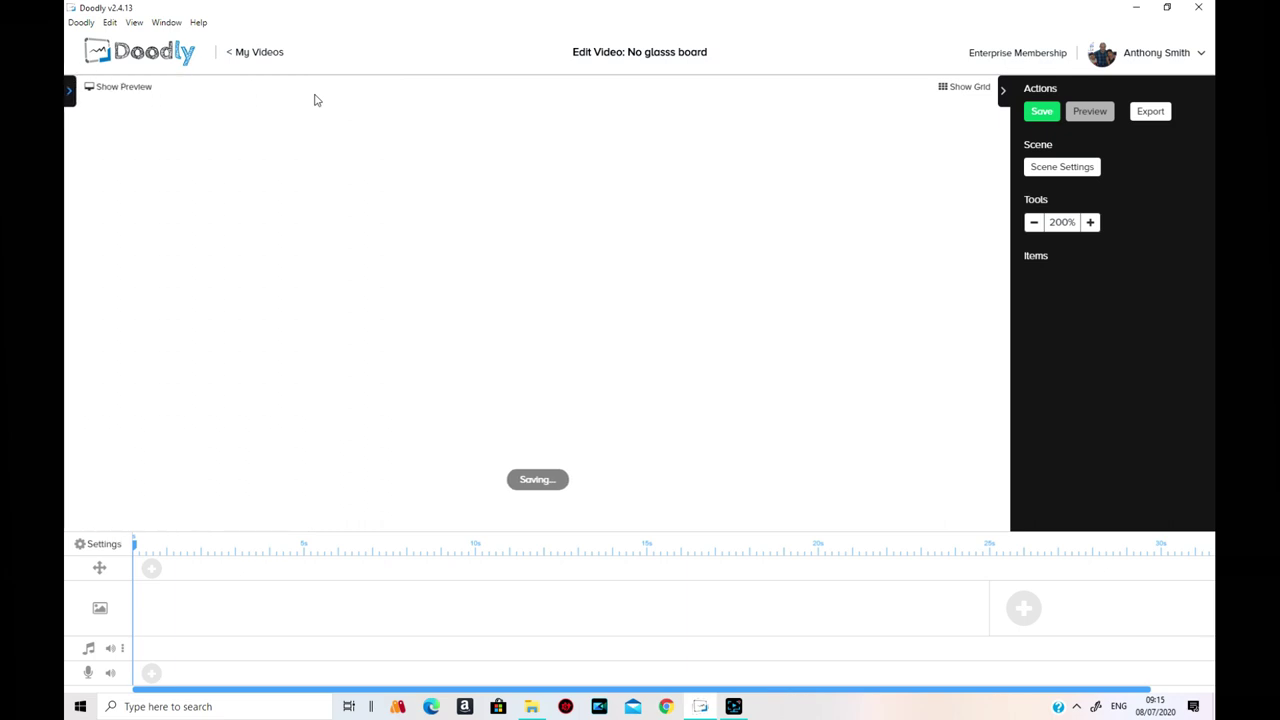
left_click(69, 91)
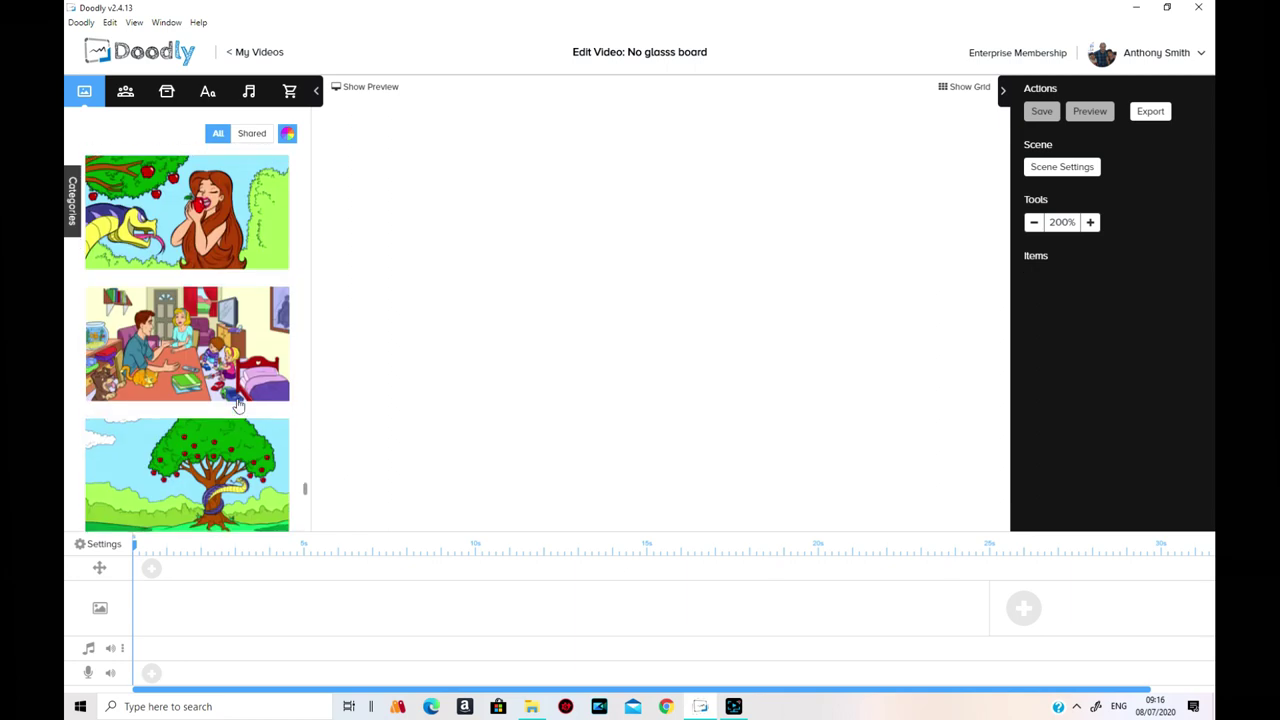
Find the premade "Don't eat from this tree" scene in the scene library and add it to the empty board
scroll(248, 312, "up", 3)
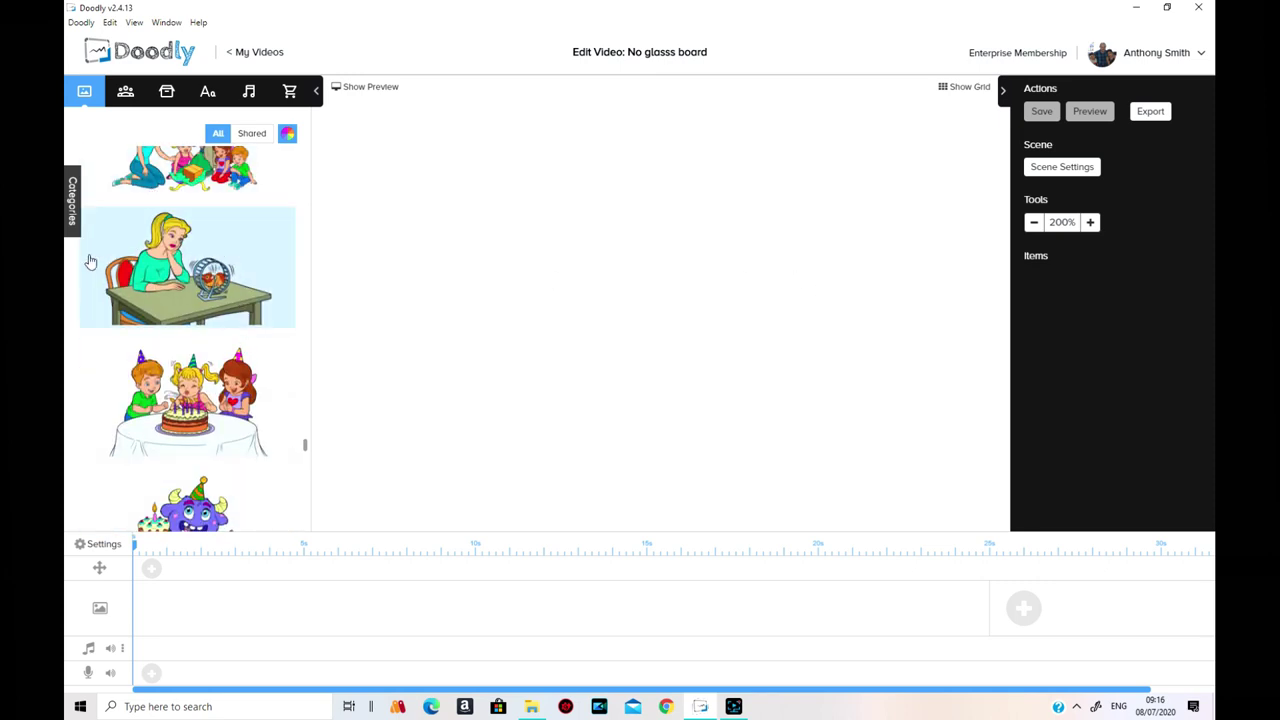
scroll(195, 280, "up", 3)
scroll(200, 440, "up", 3)
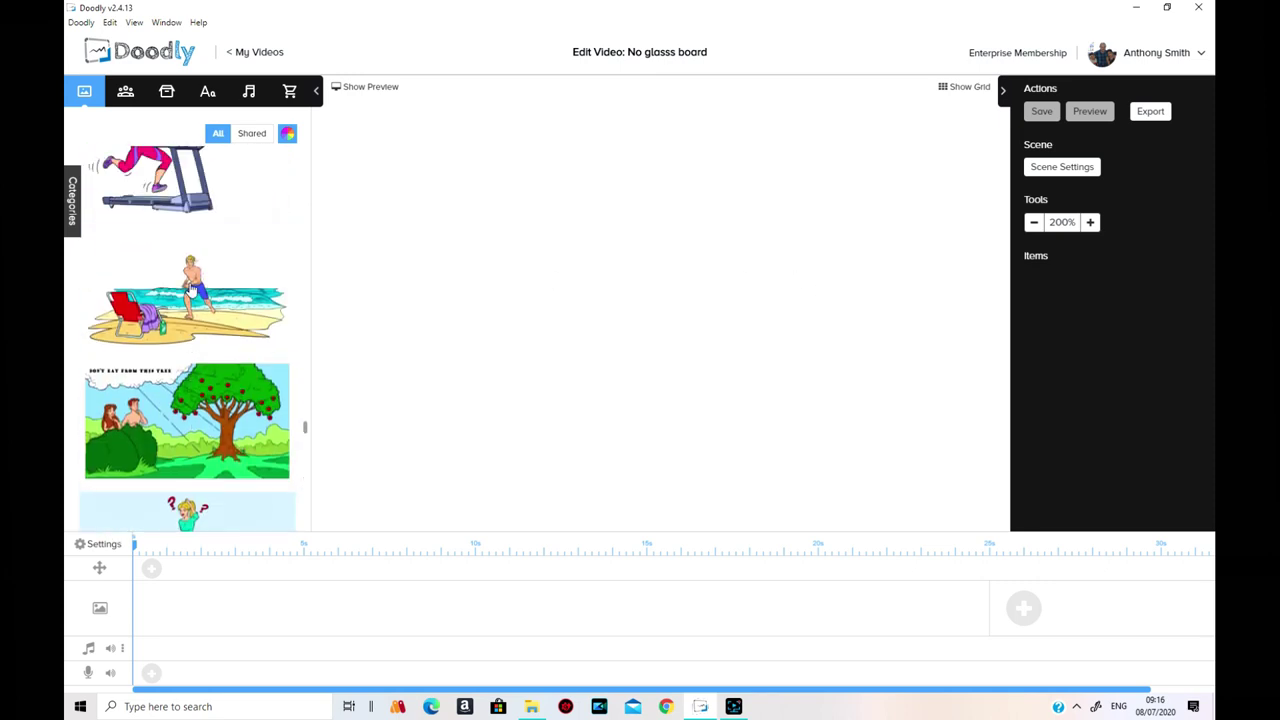
left_click(203, 458)
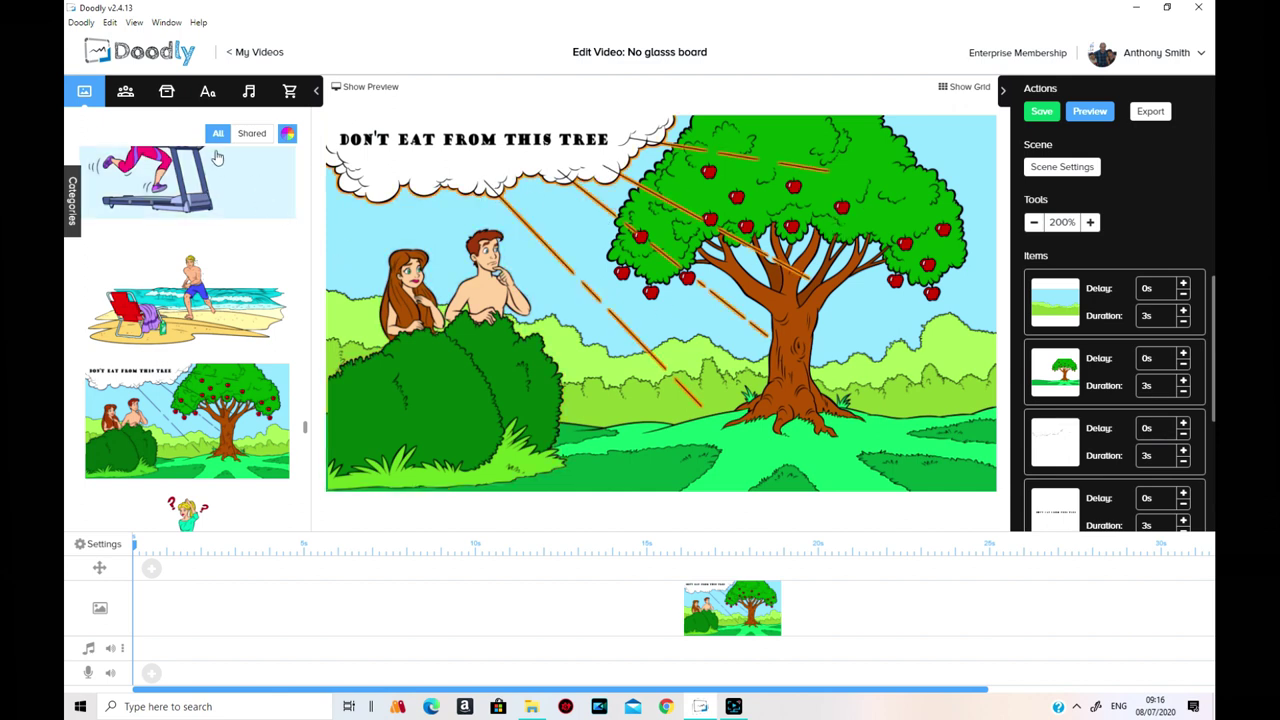
Check the scene library's categories and filter it to My Library
left_click(71, 200)
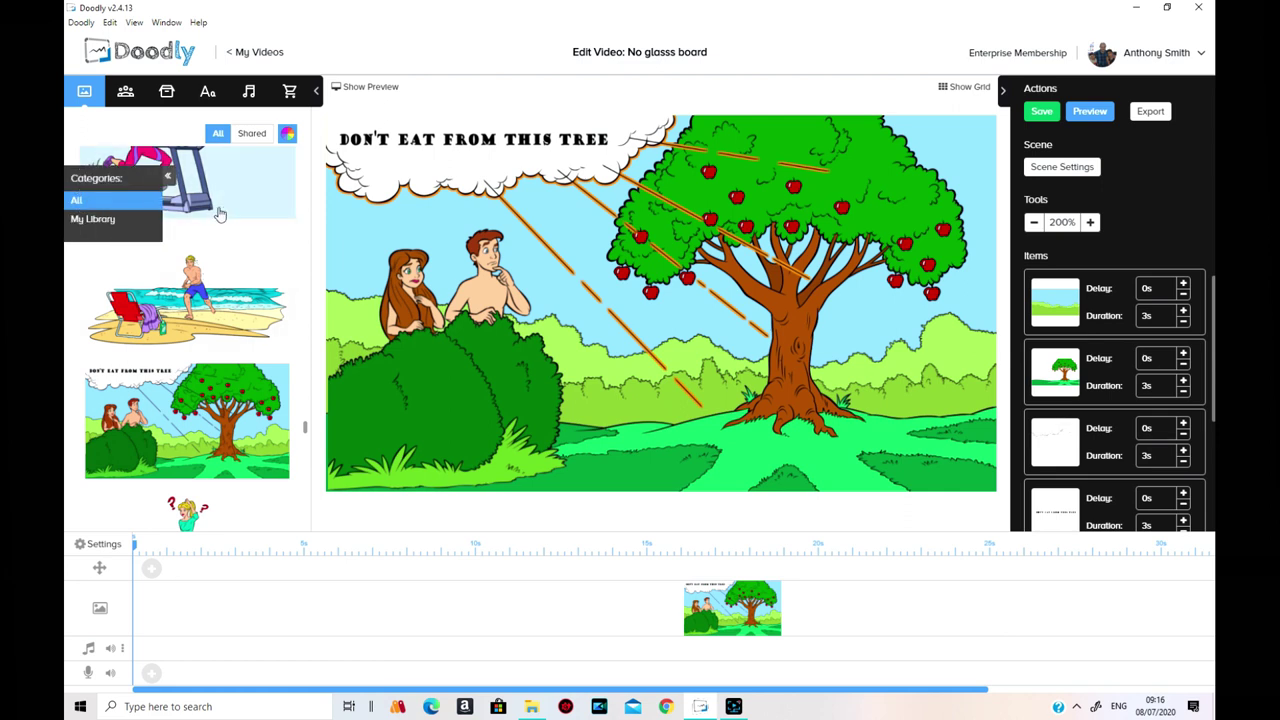
left_click(110, 204)
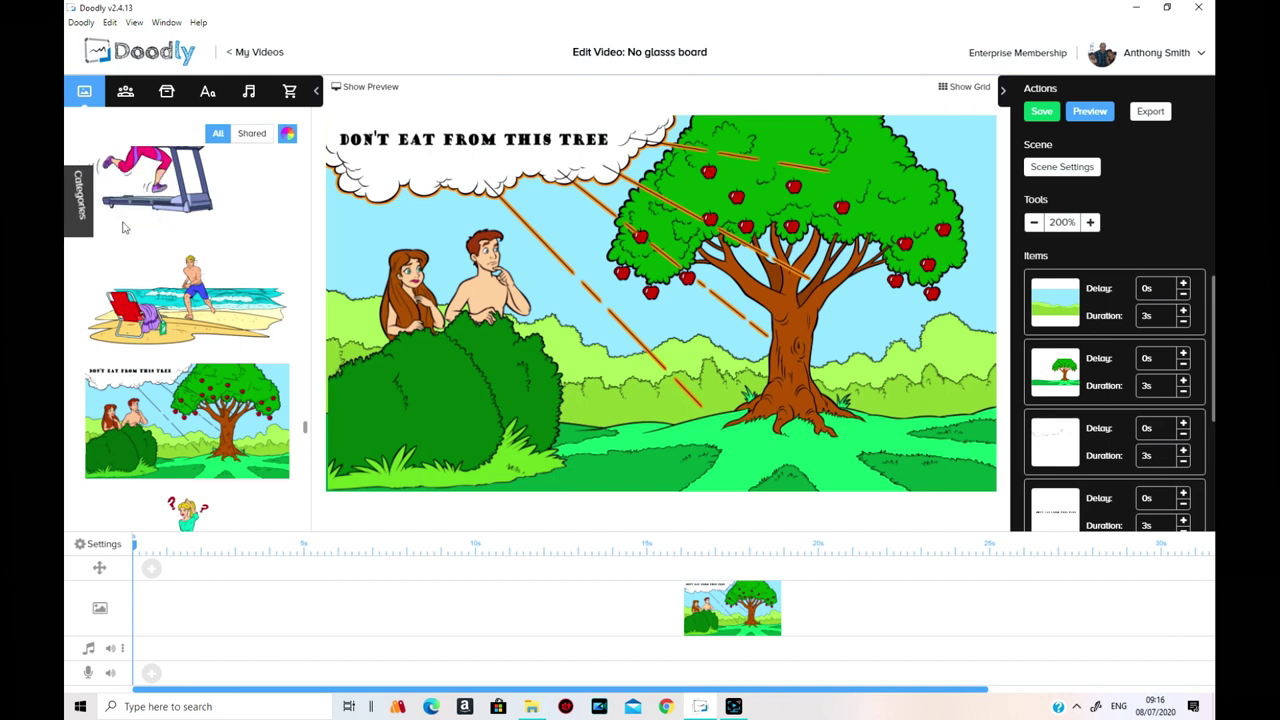
left_click(70, 205)
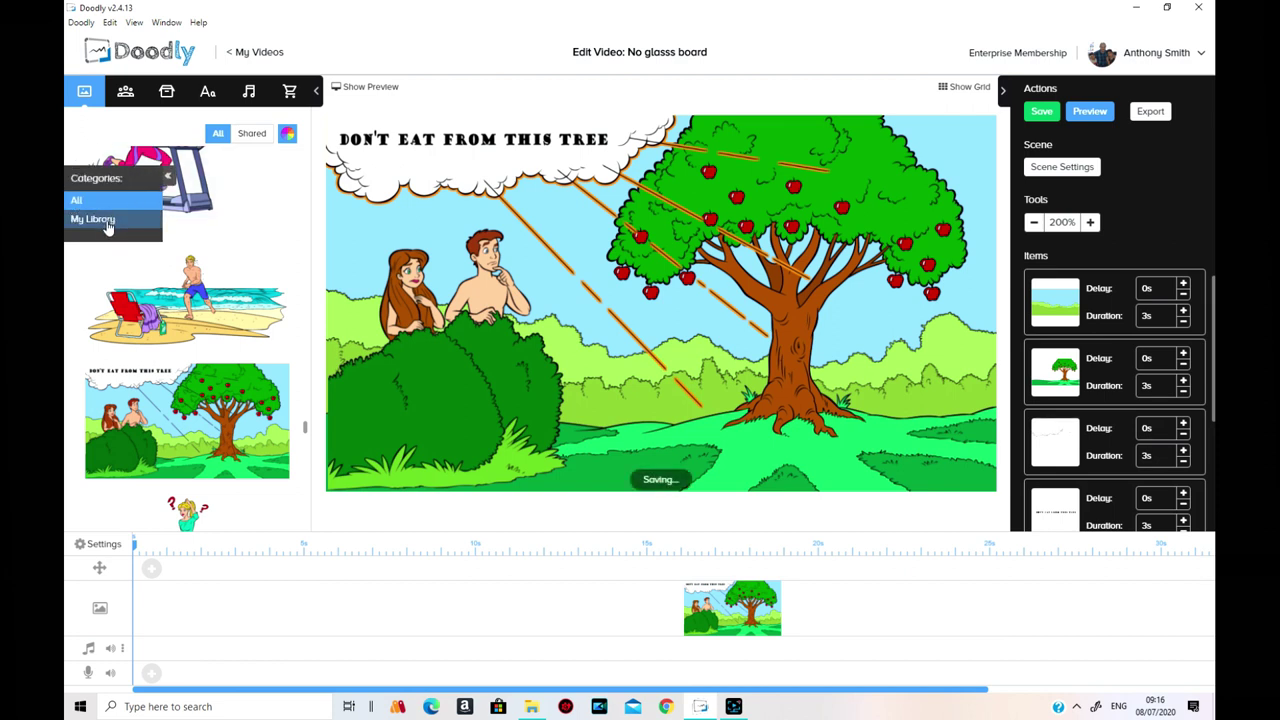
left_click(95, 219)
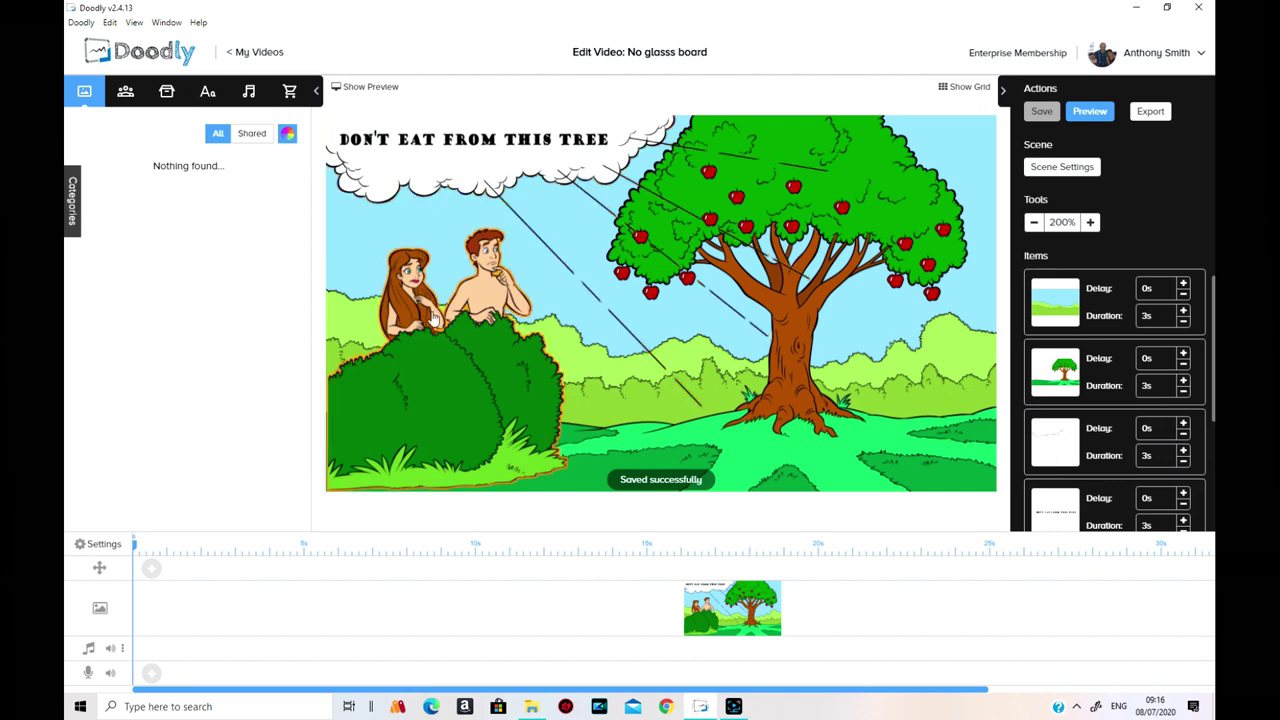
Browse the character library and filter it to the My Library category
left_click(128, 93)
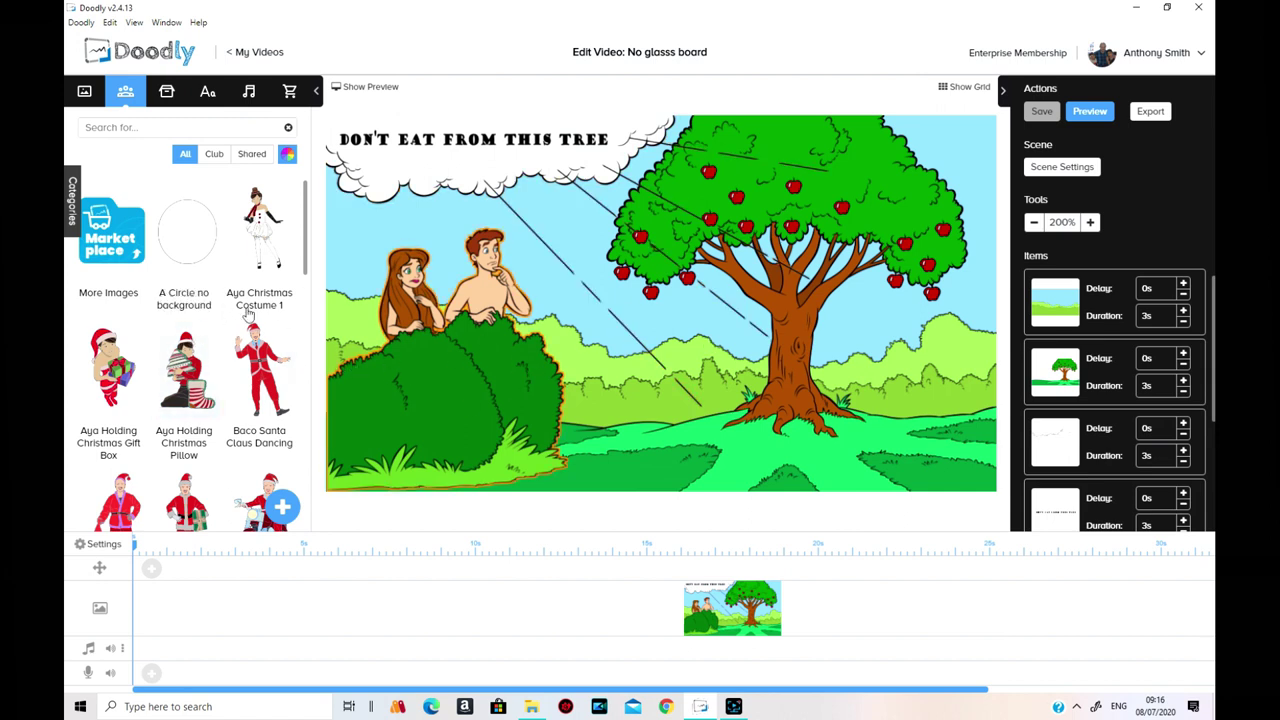
scroll(192, 265, "down", 10)
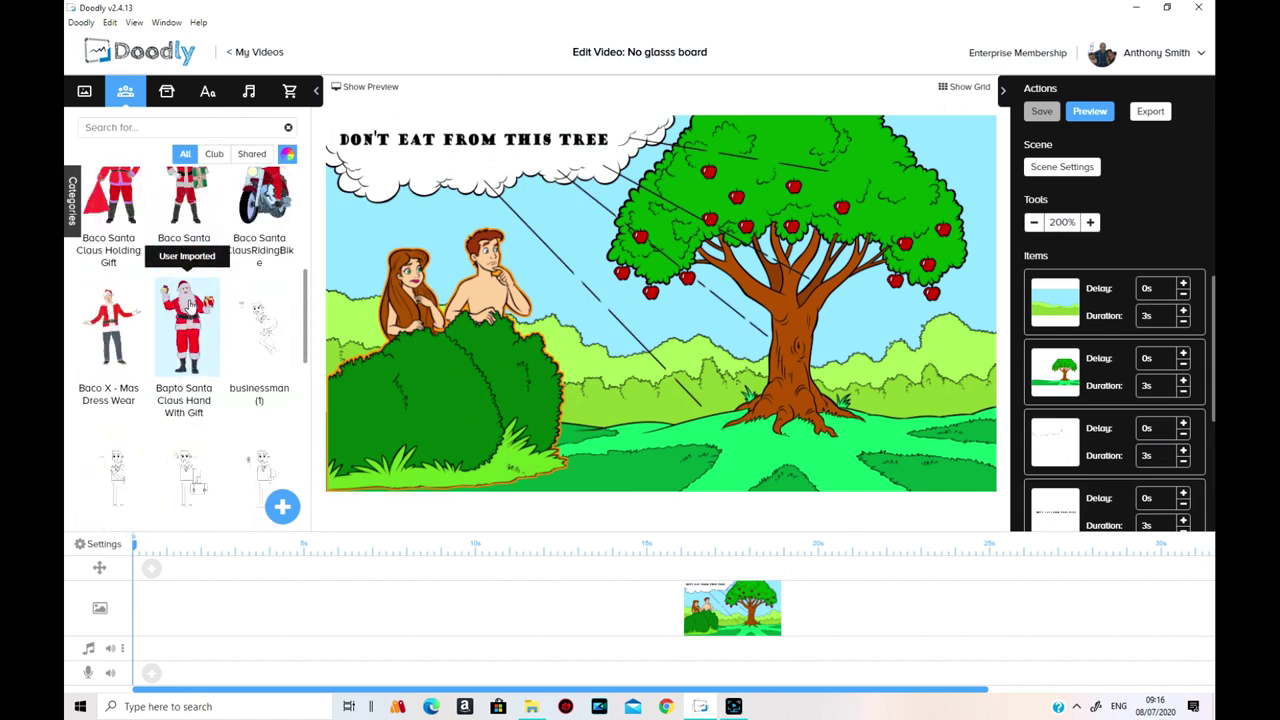
scroll(262, 400, "down", 3)
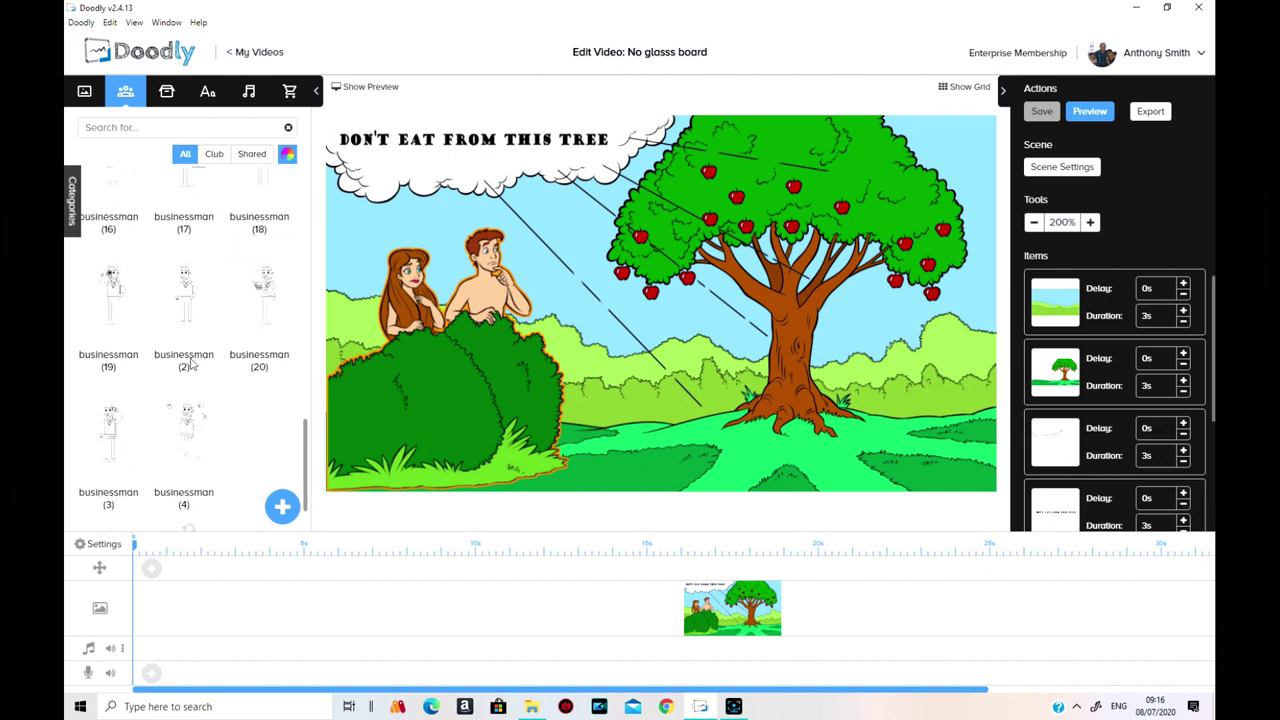
left_click(72, 200)
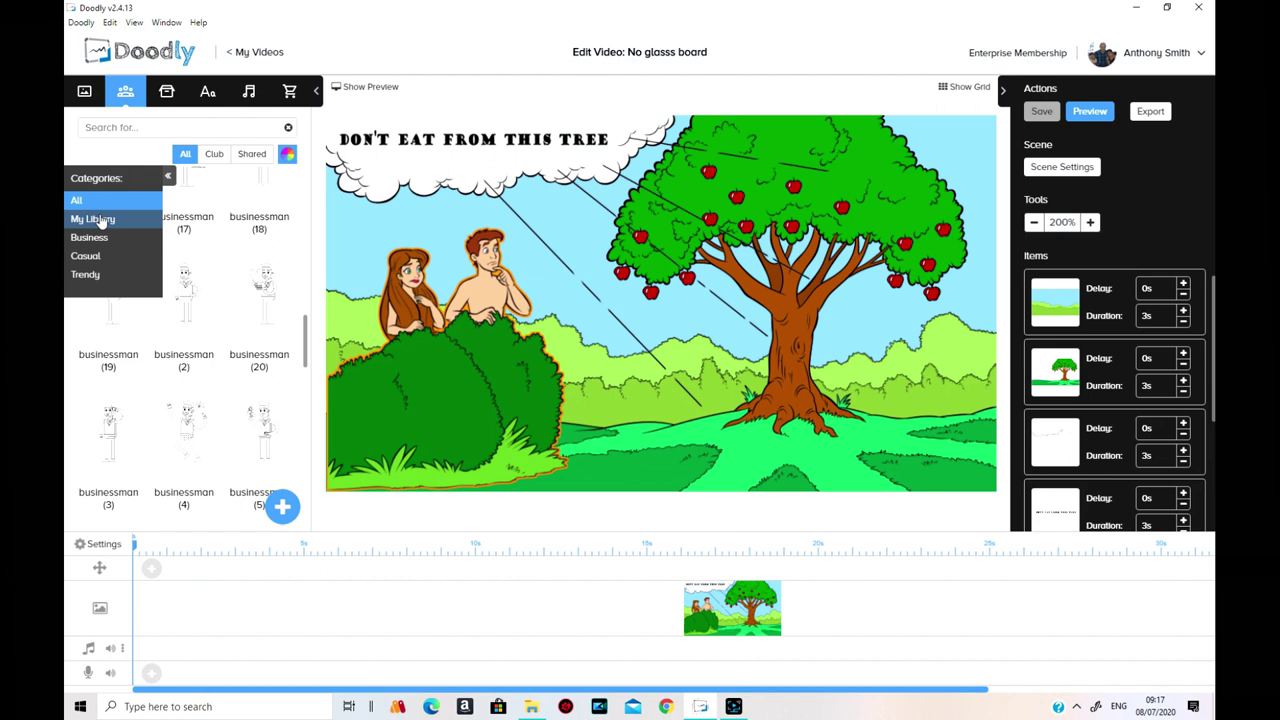
left_click(101, 221)
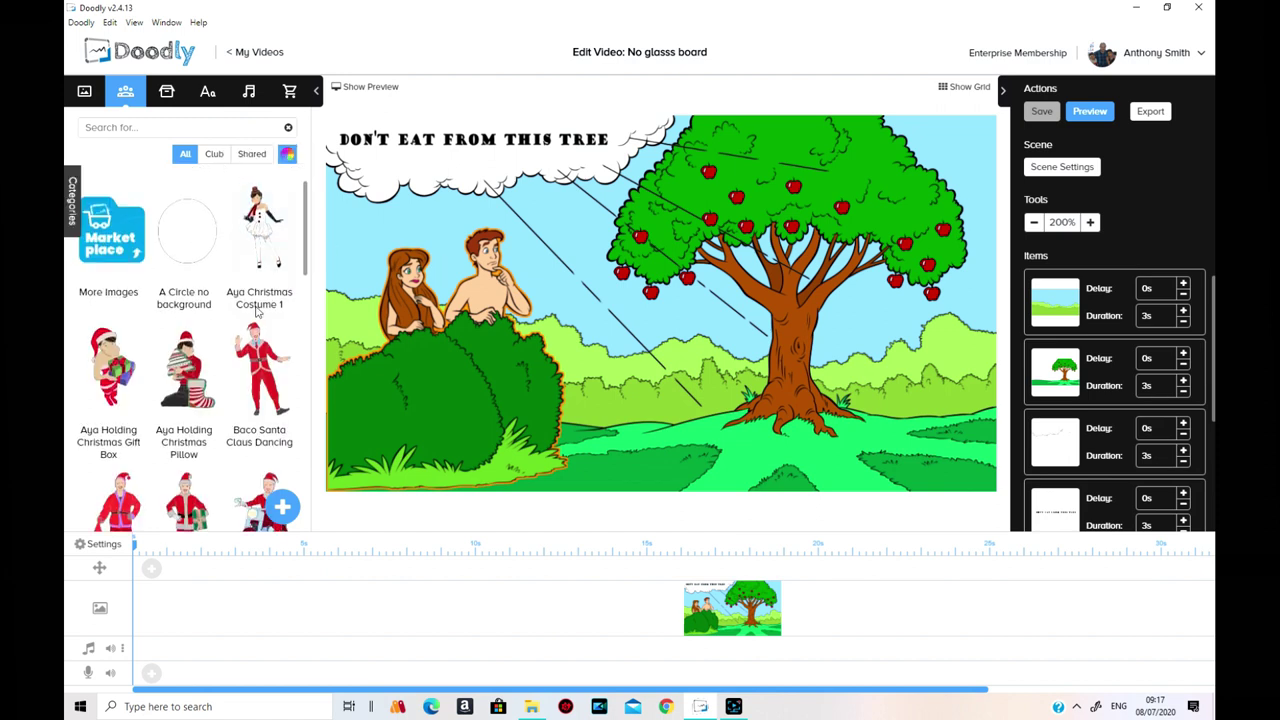
Add the charliehead character without replacing any image, shrink it, and place it to the right of the tree trunk
scroll(257, 312, "down", 15)
scroll(214, 330, "down", 5)
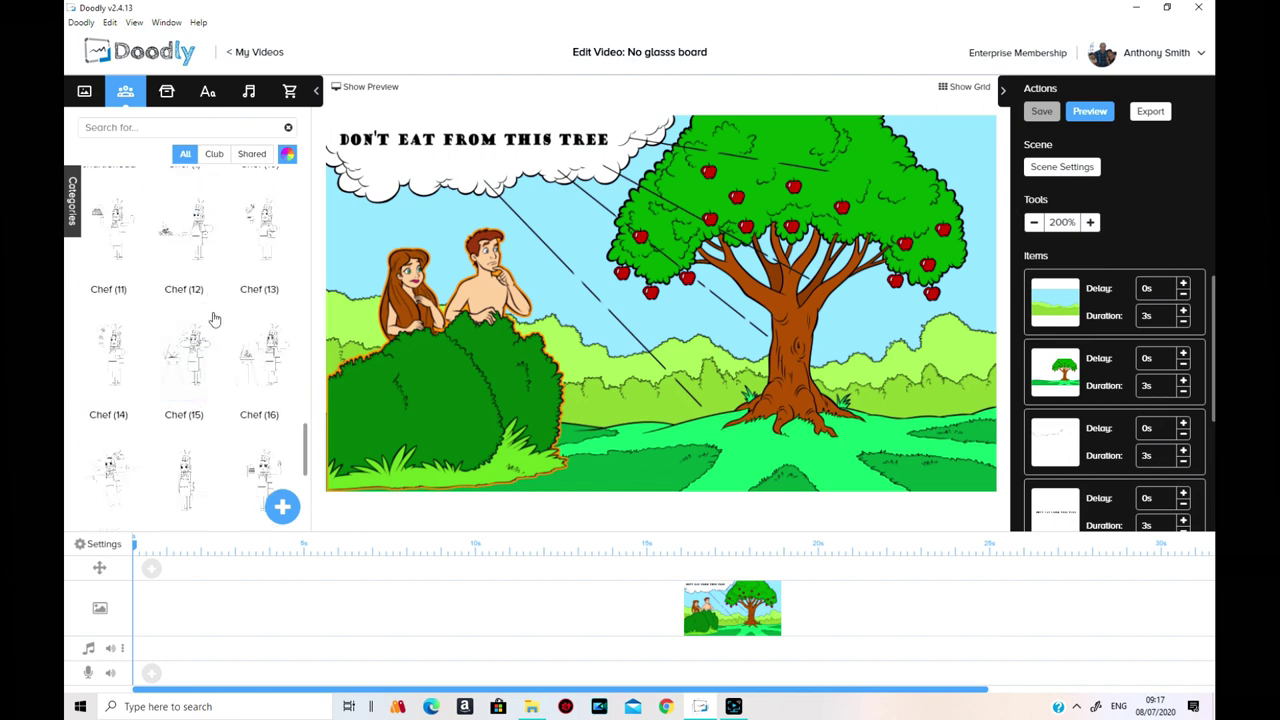
scroll(200, 320, "up", 3)
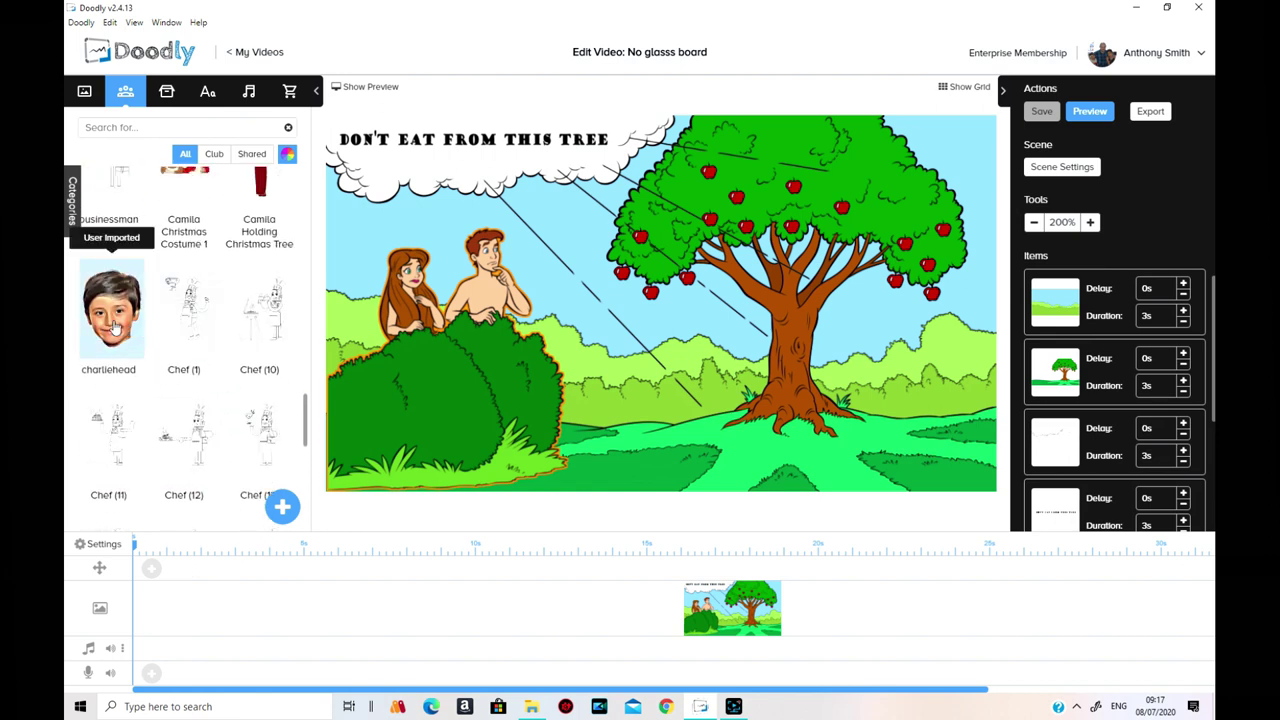
left_click_drag(111, 310, 597, 372)
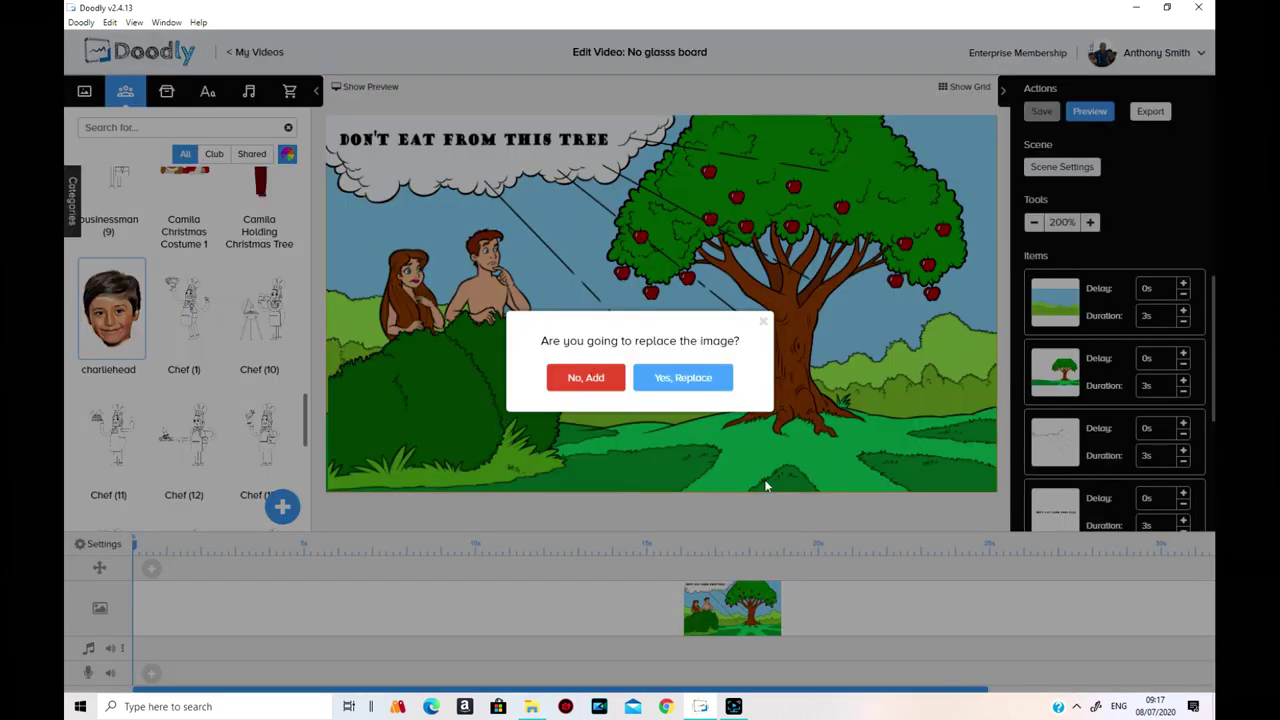
left_click(587, 379)
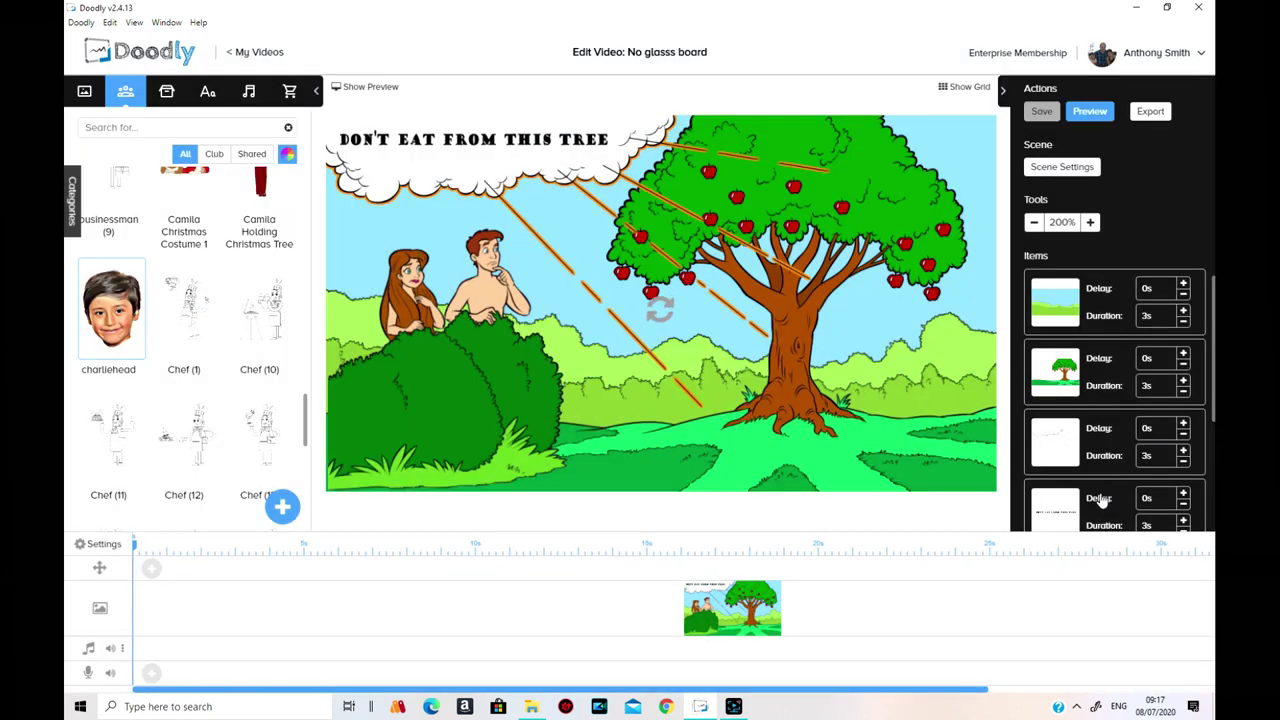
left_click(606, 303)
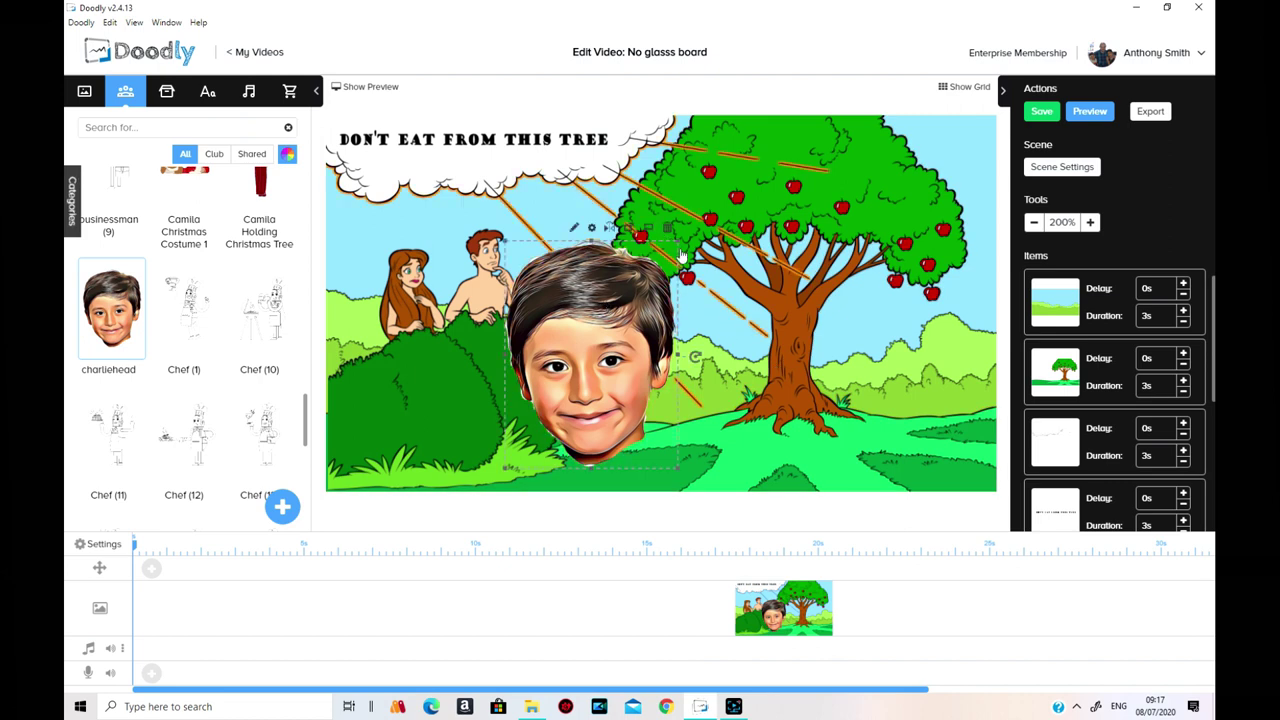
left_click_drag(677, 247, 629, 313)
left_click_drag(590, 380, 920, 355)
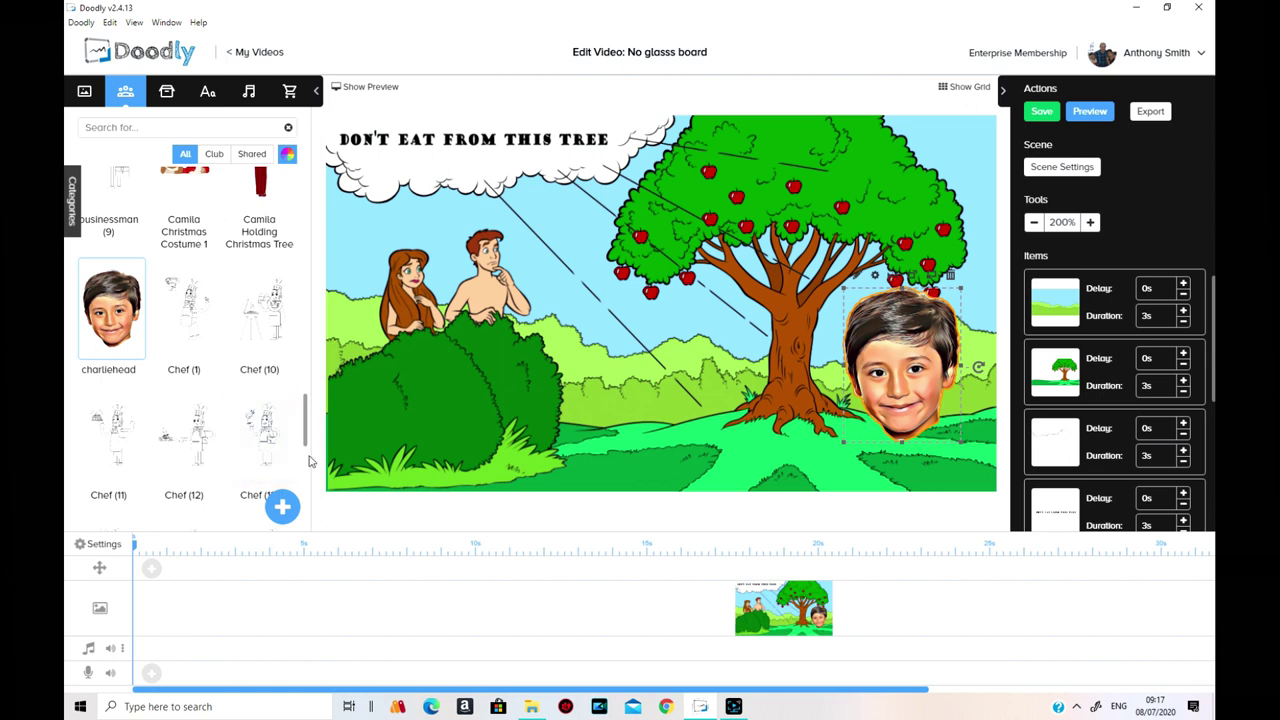
Start adding a new character and browse to the Characters folder inside MYy own pngs on DATADRIVE1 (E:)
left_click_drag(305, 420, 297, 510)
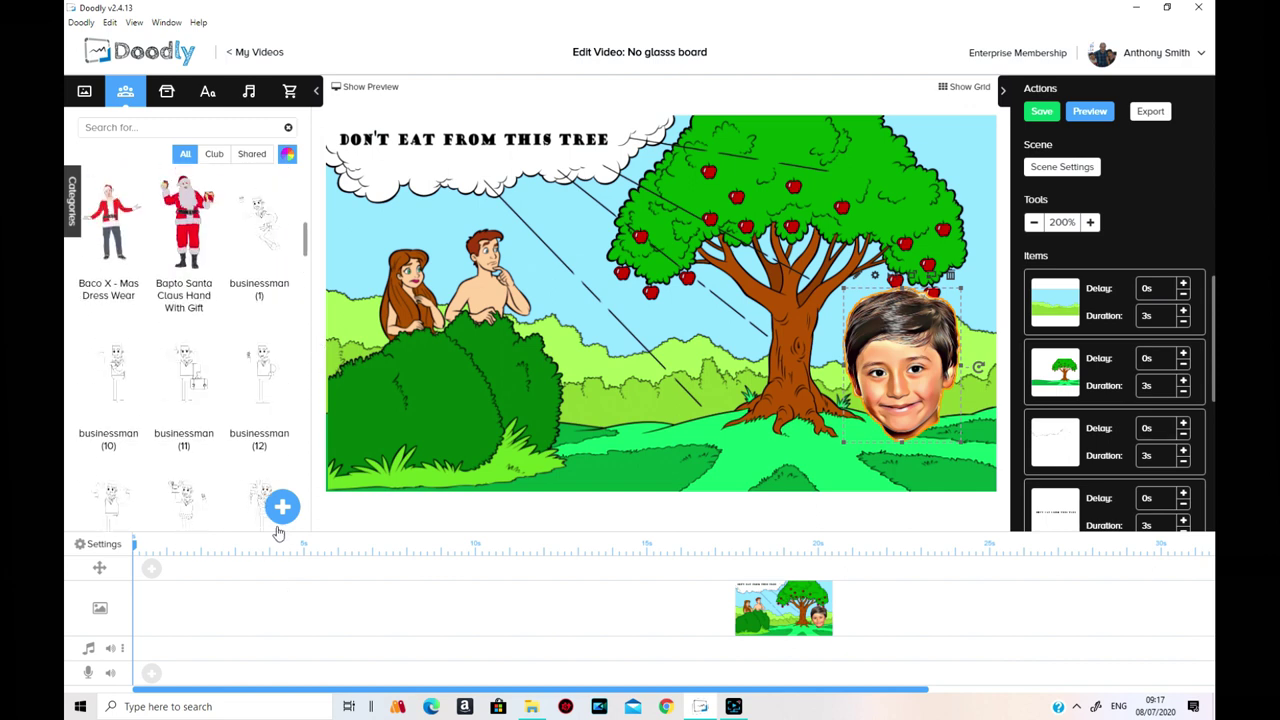
left_click(282, 510)
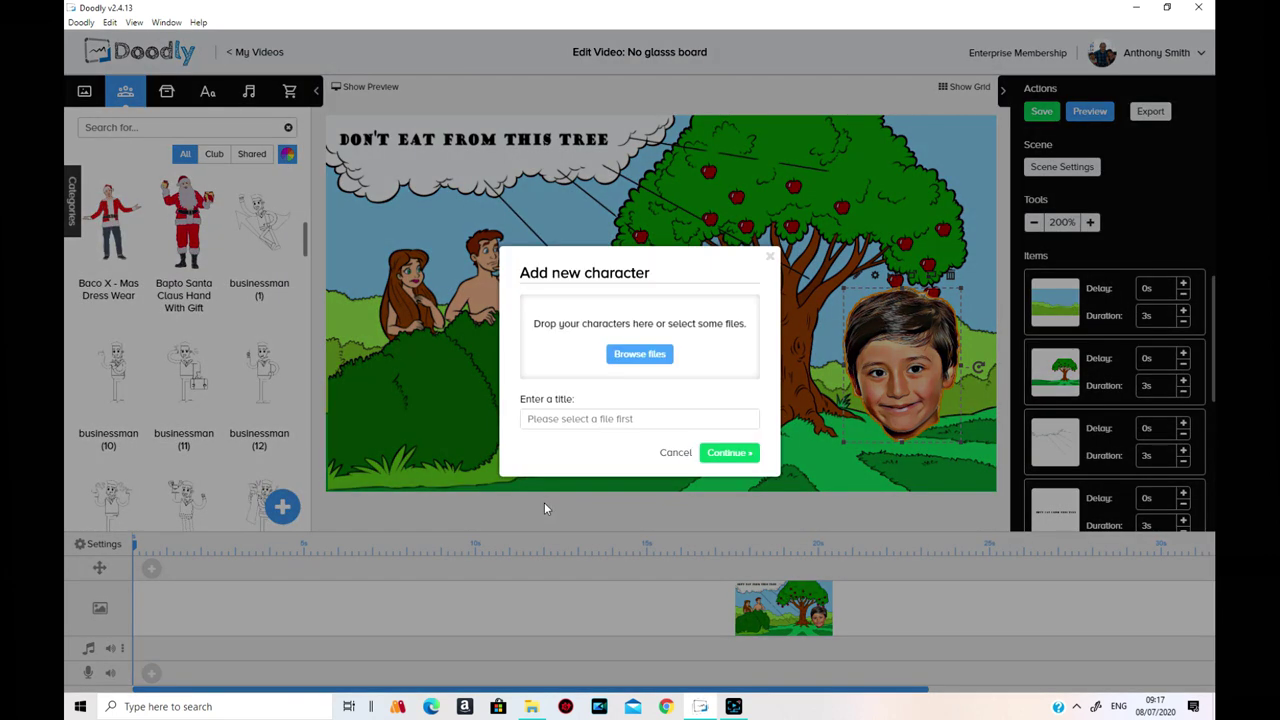
left_click(660, 358)
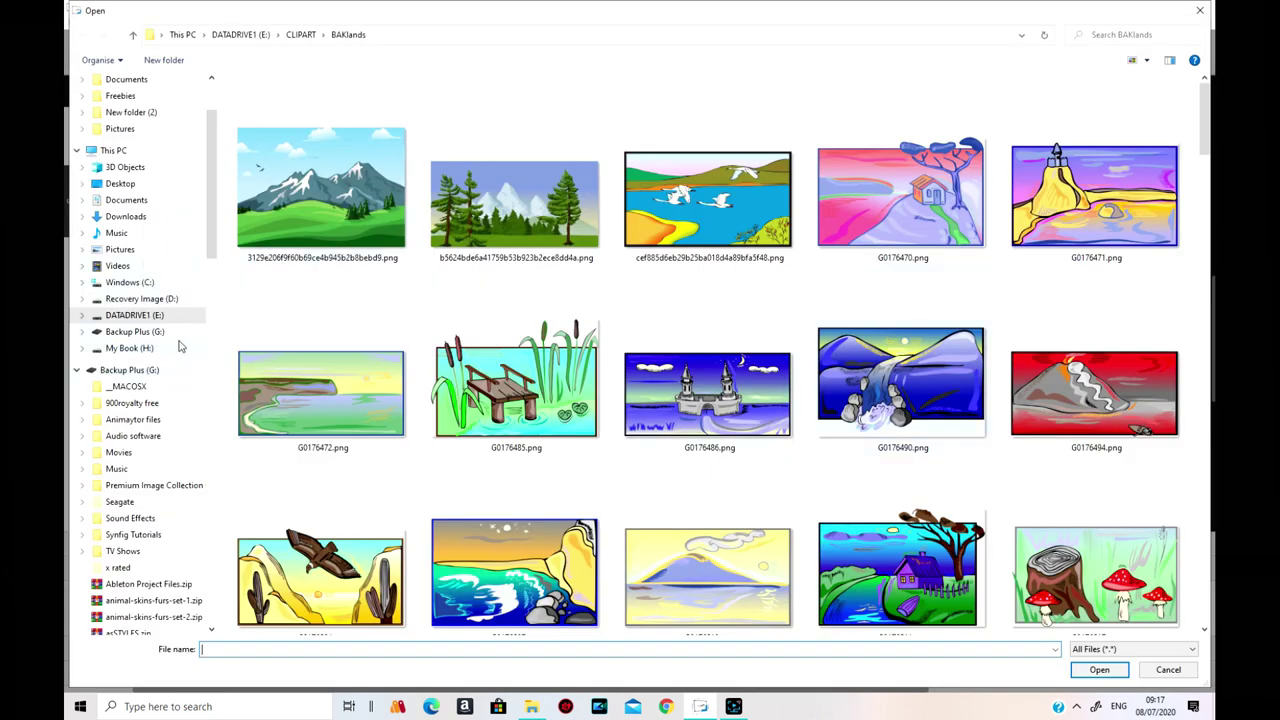
left_click(224, 34)
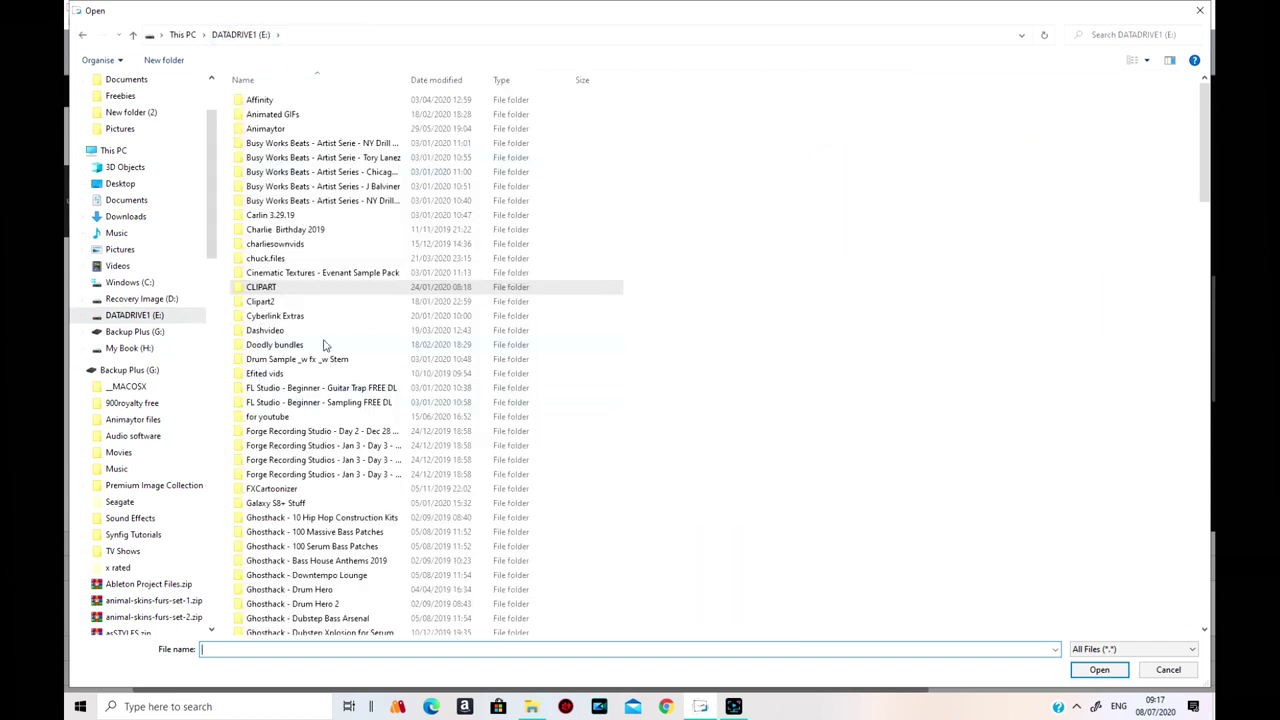
scroll(320, 441, "down", 15)
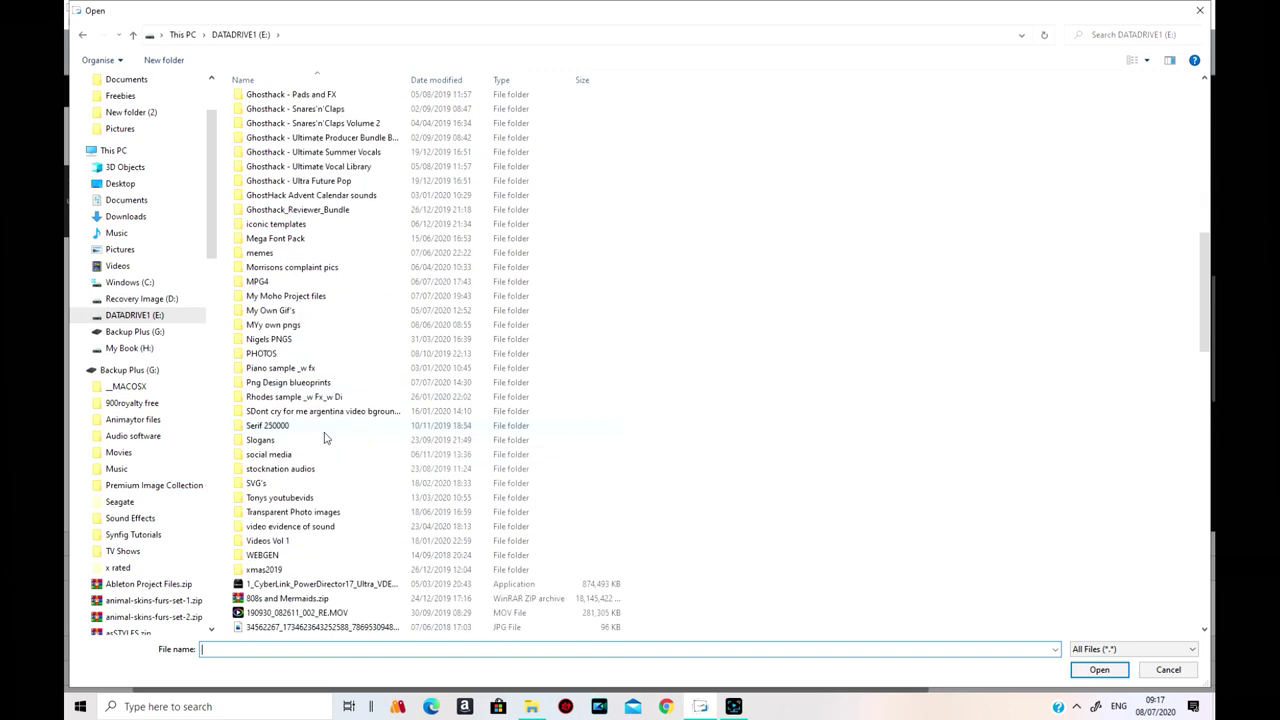
double_click(285, 325)
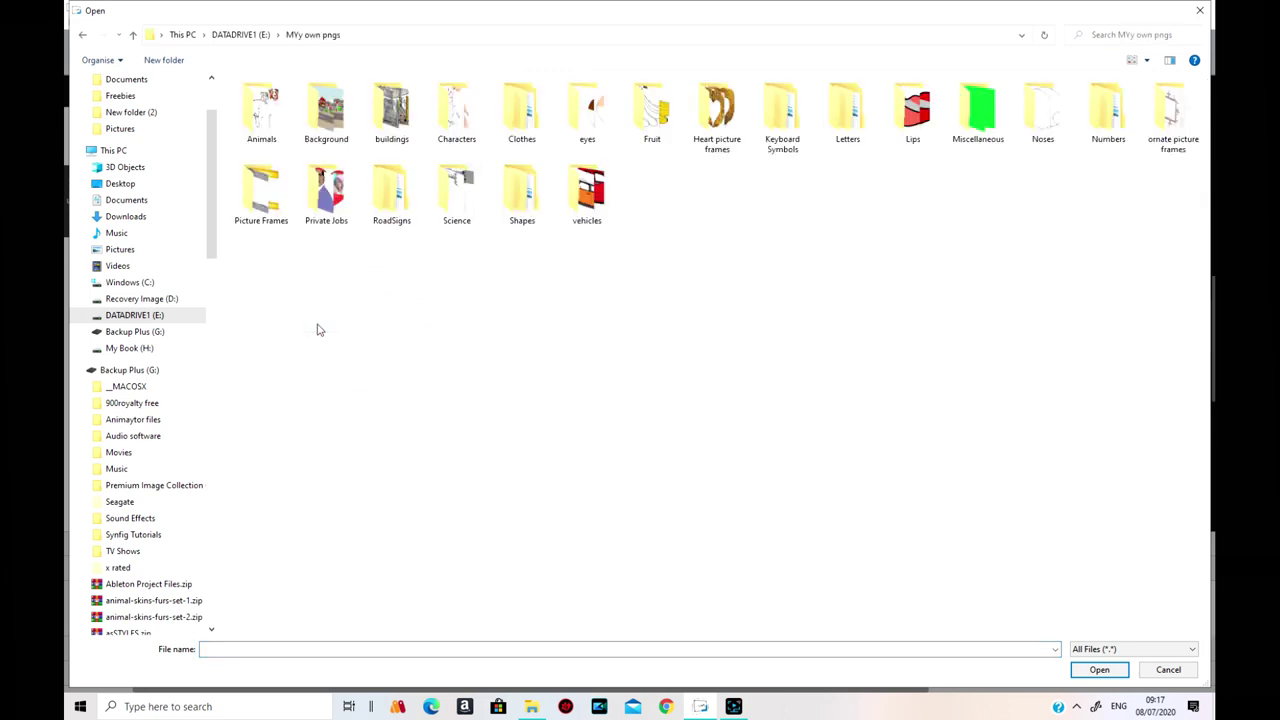
double_click(445, 117)
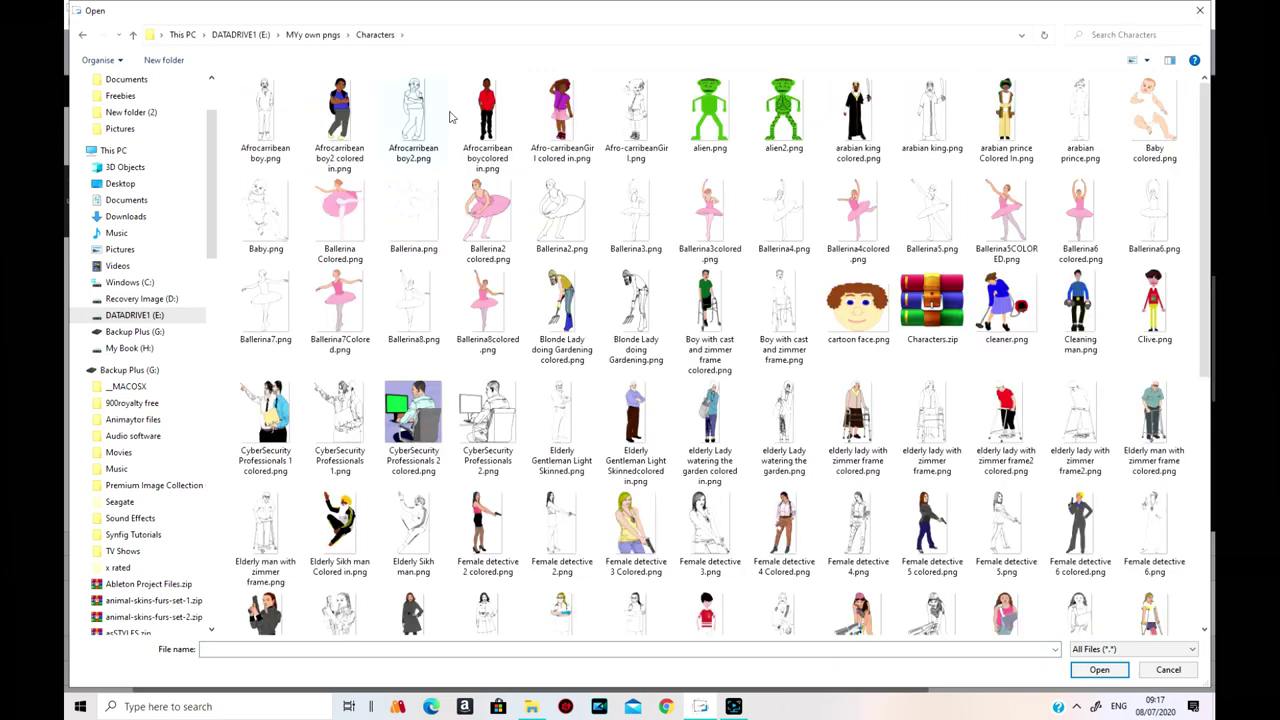
Try to import alien2.png as the new character
left_click(711, 105)
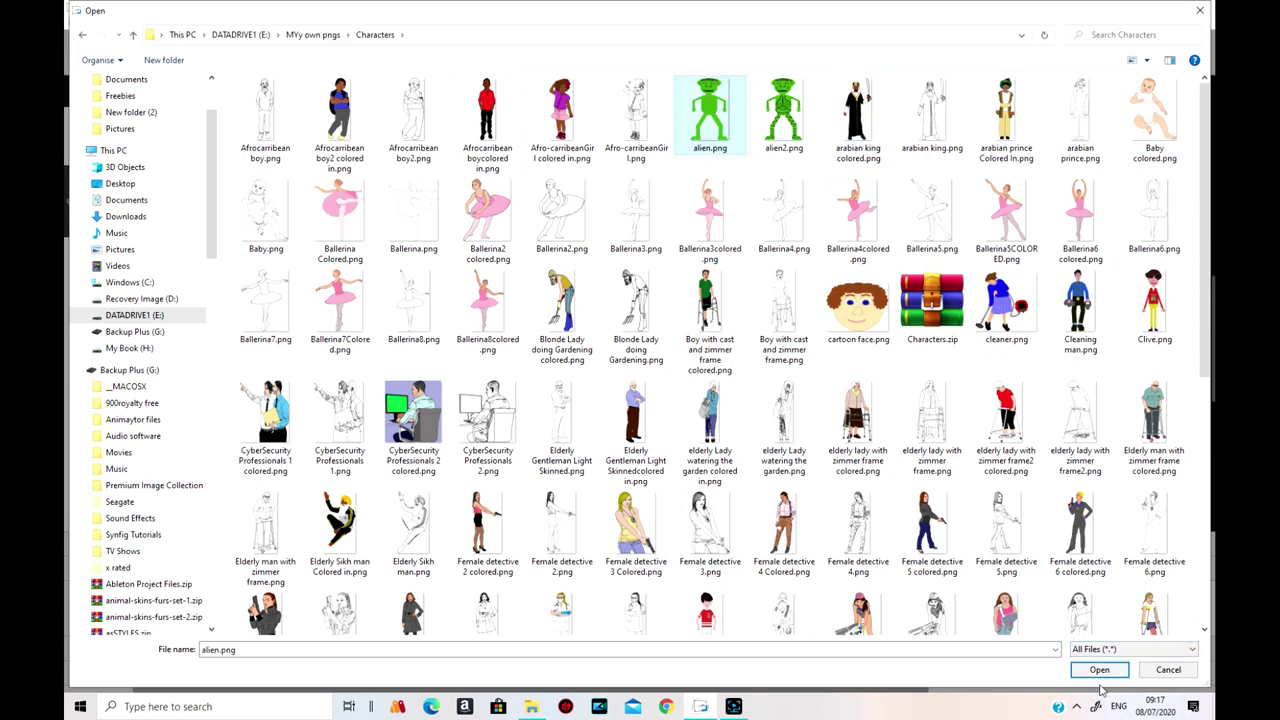
left_click(787, 142)
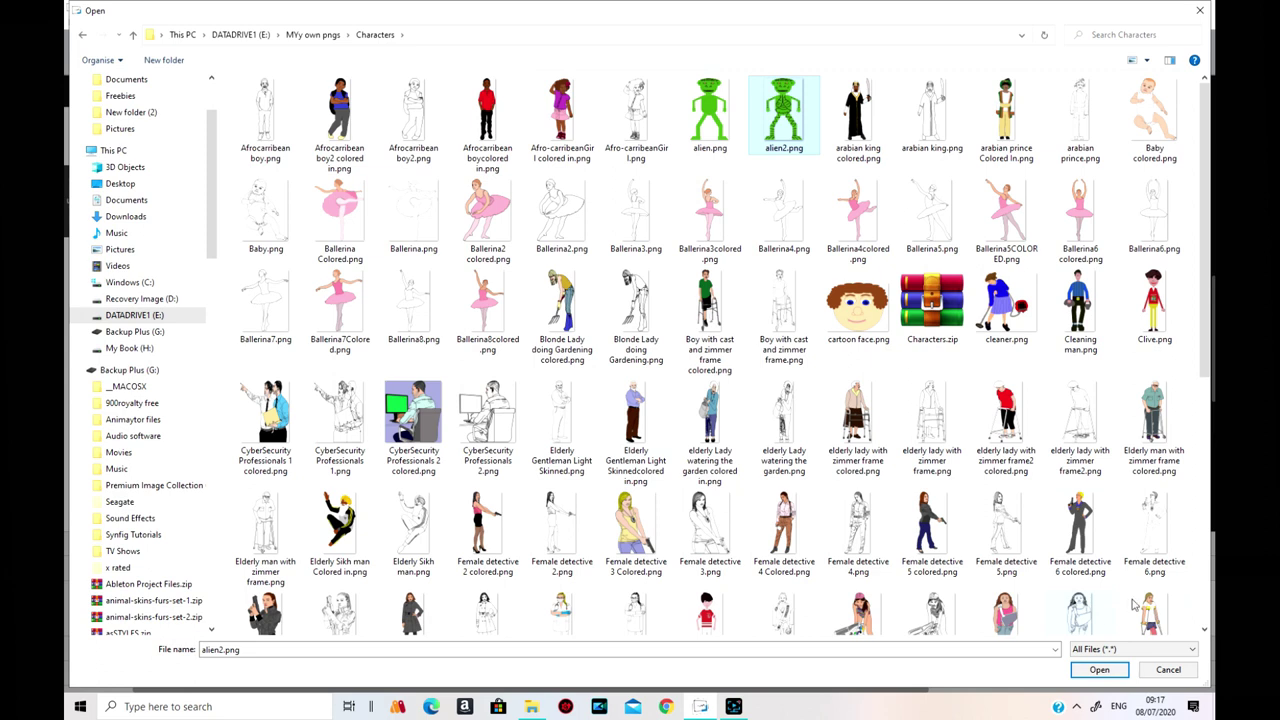
left_click(1099, 669)
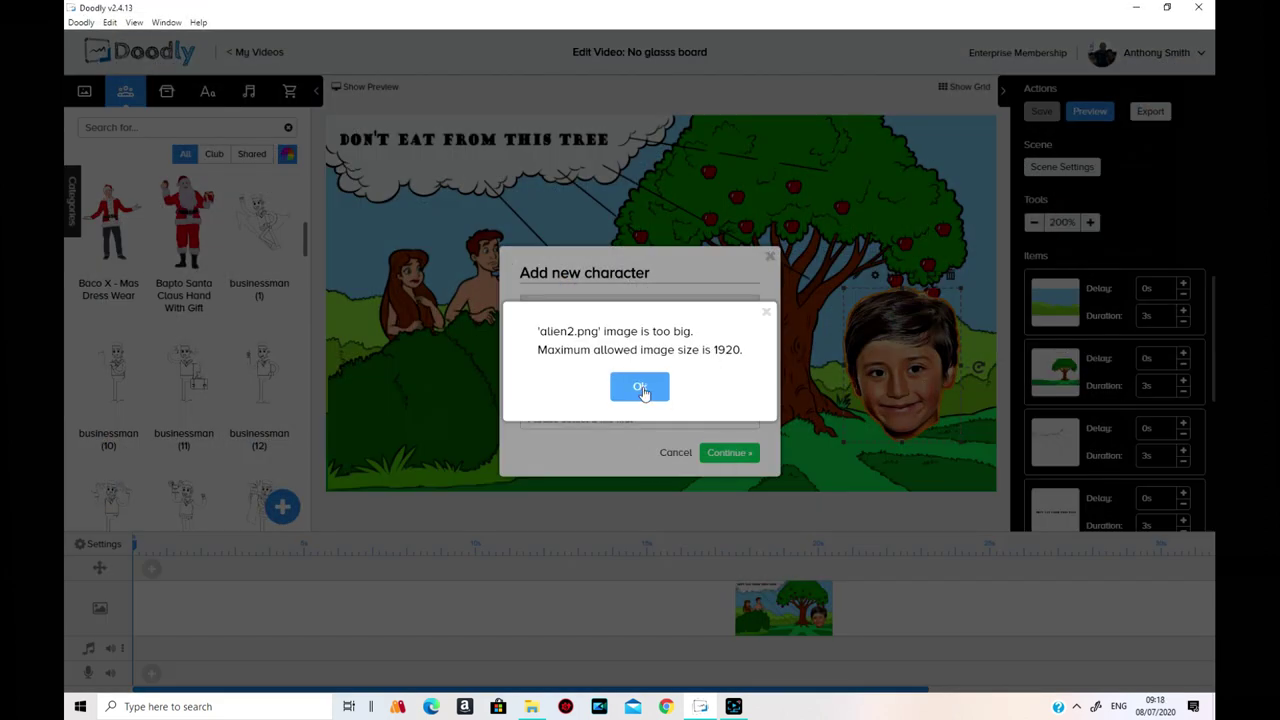
left_click(641, 387)
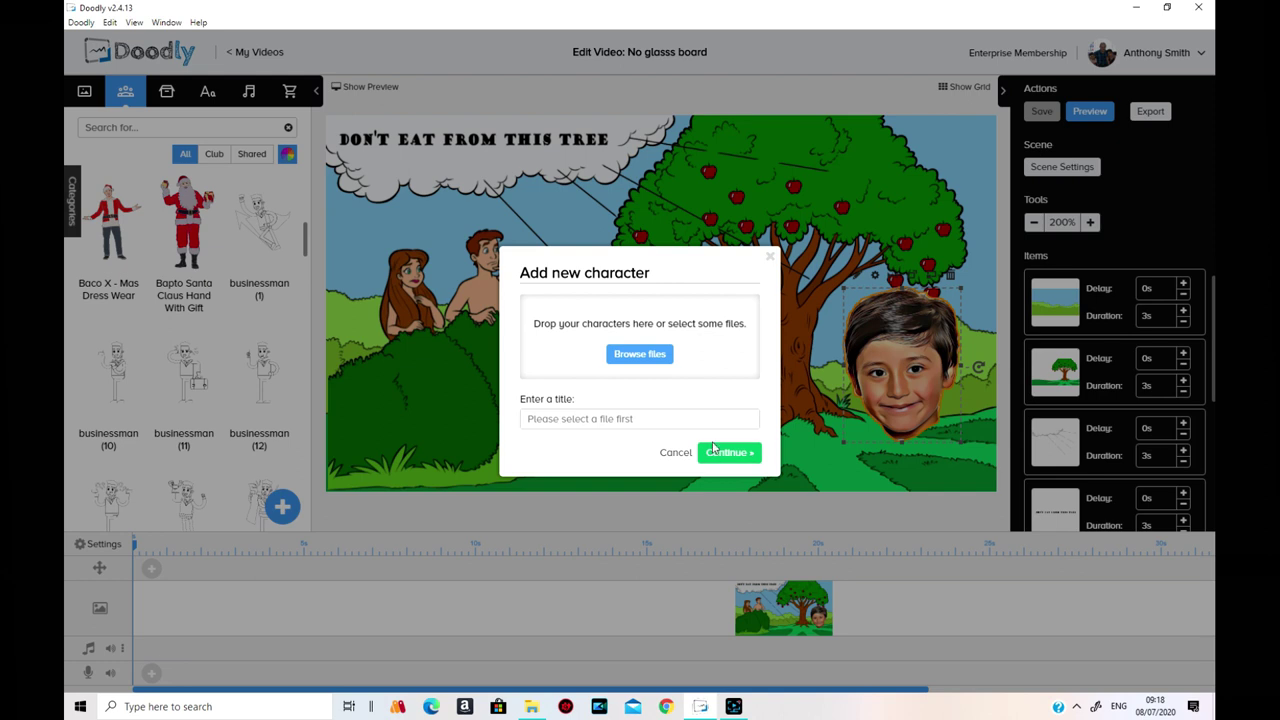
Import arabian king colored.png as a new character under its default title and place it between the bush and the tree trunk
left_click(658, 354)
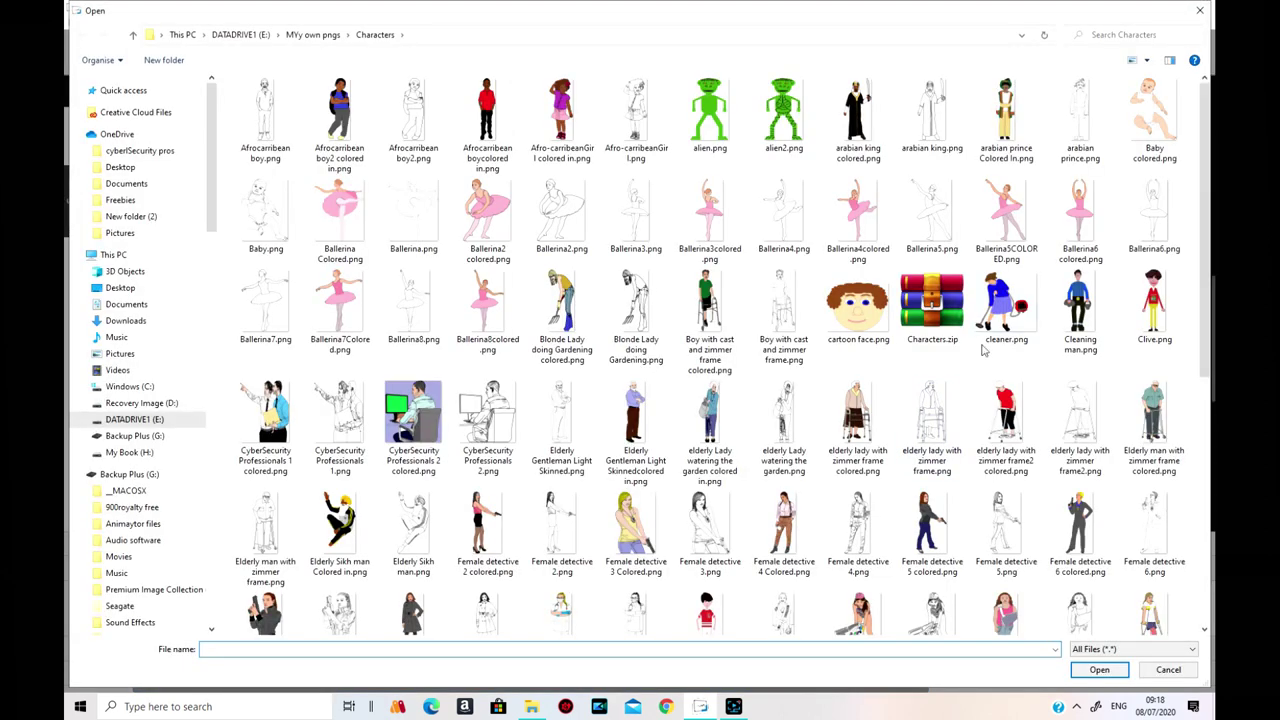
left_click(860, 117)
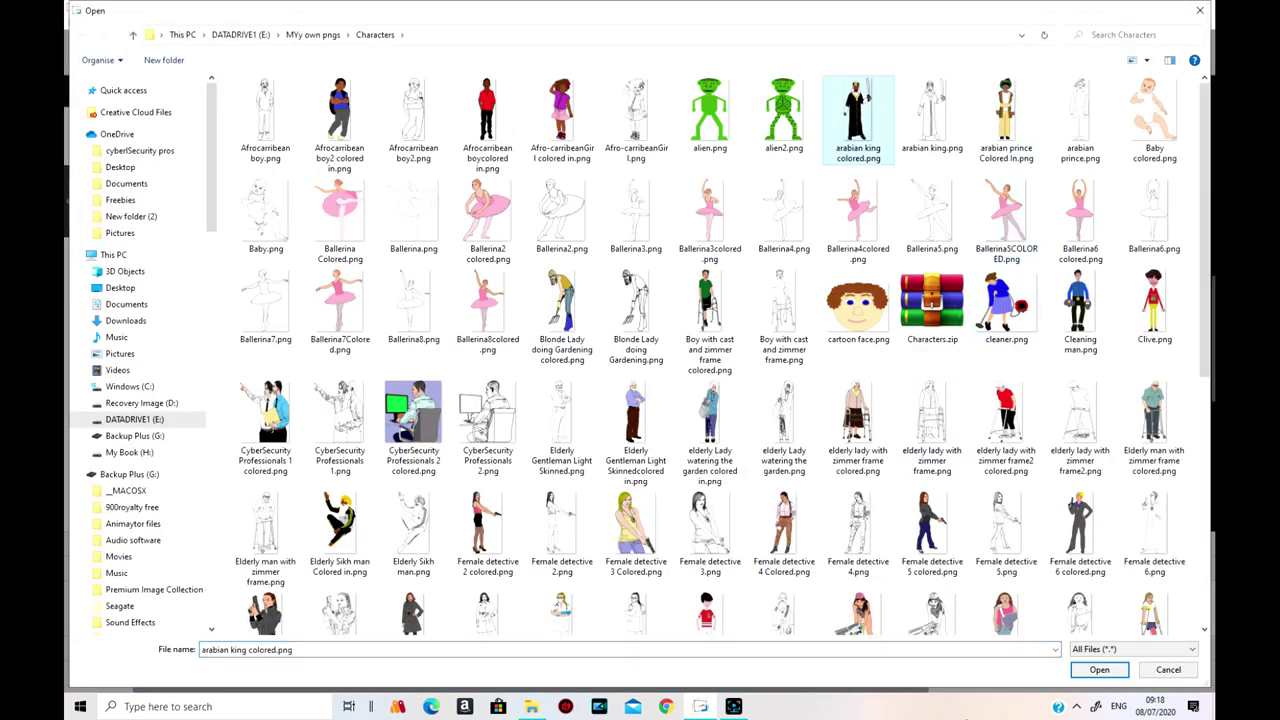
double_click(858, 117)
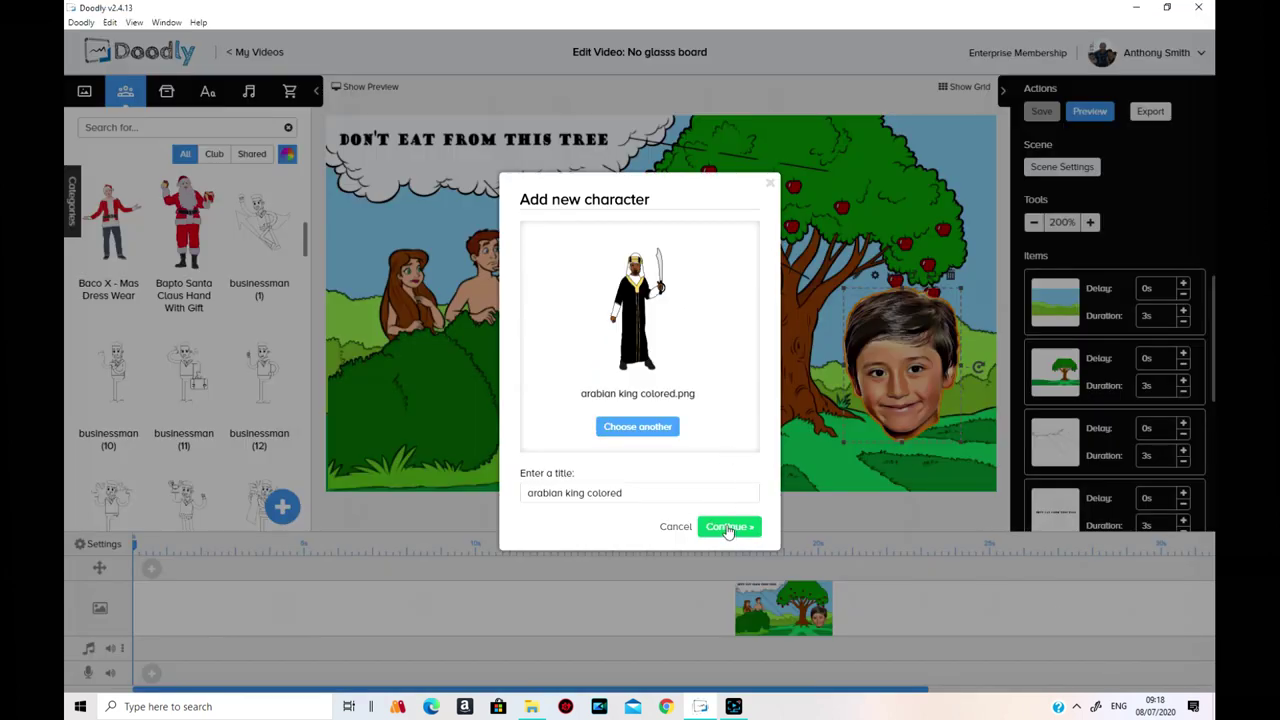
left_click(728, 528)
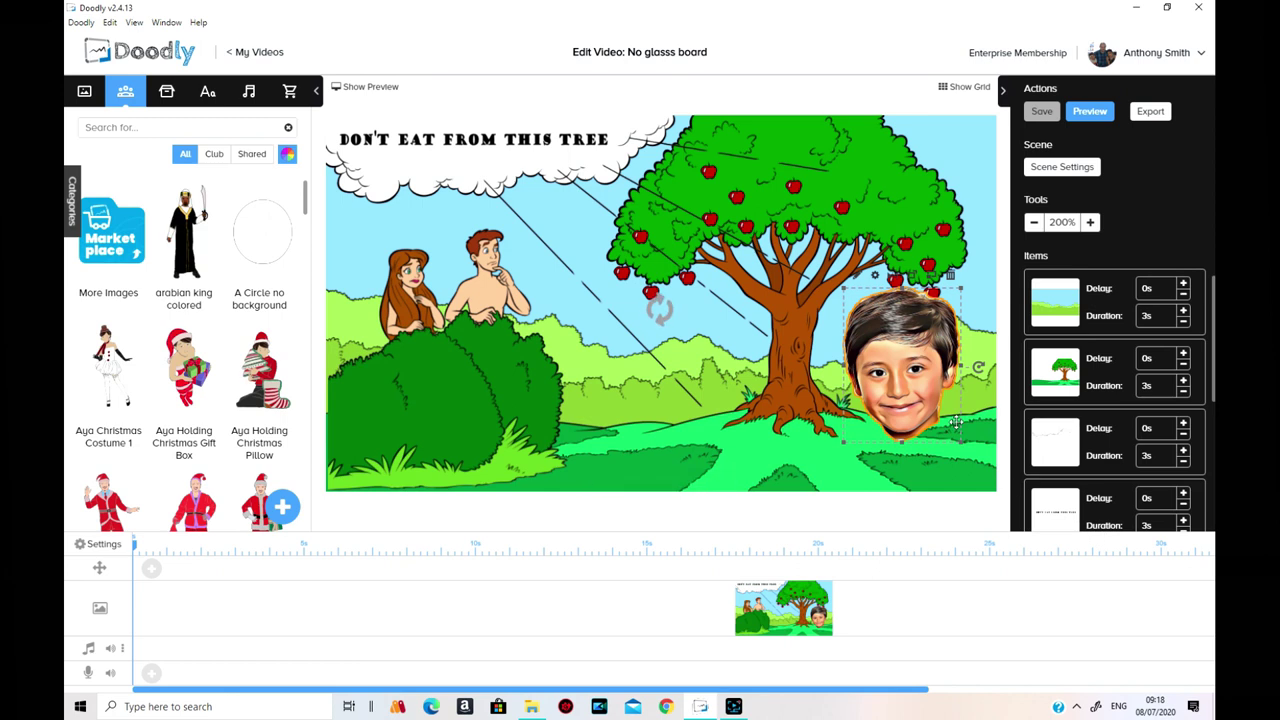
left_click_drag(603, 291, 606, 344)
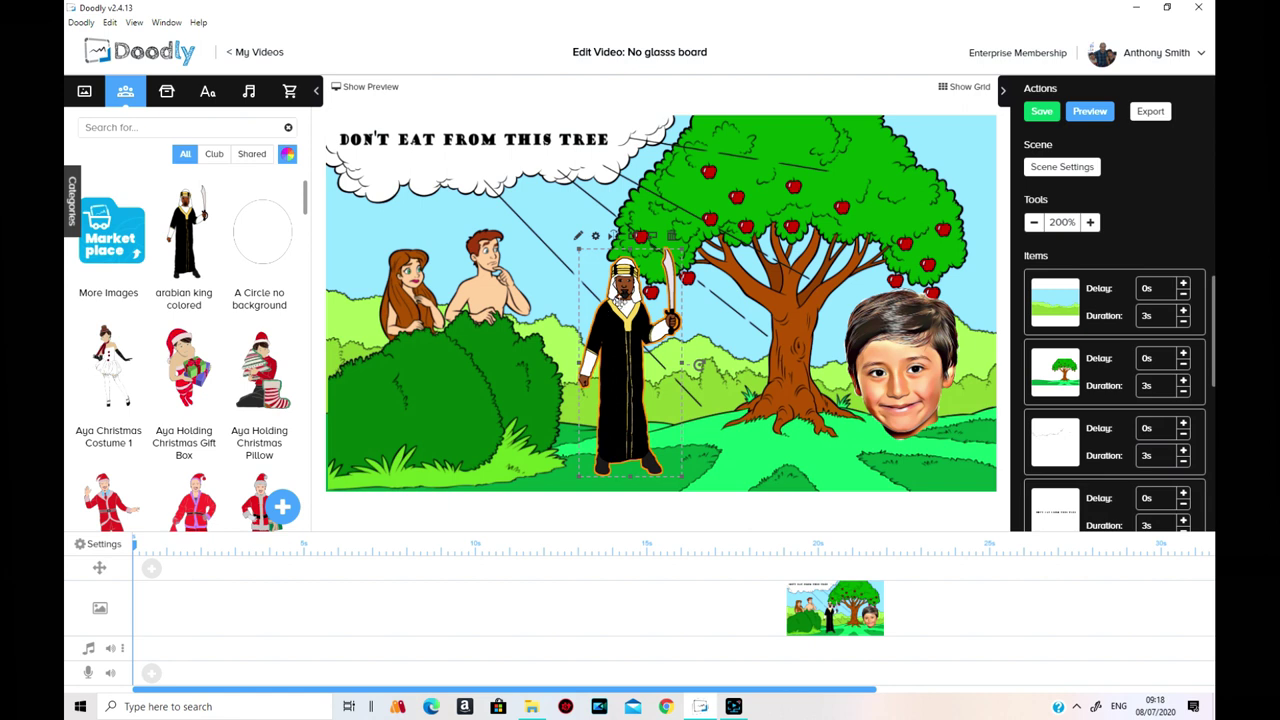
left_click_drag(608, 318, 563, 314)
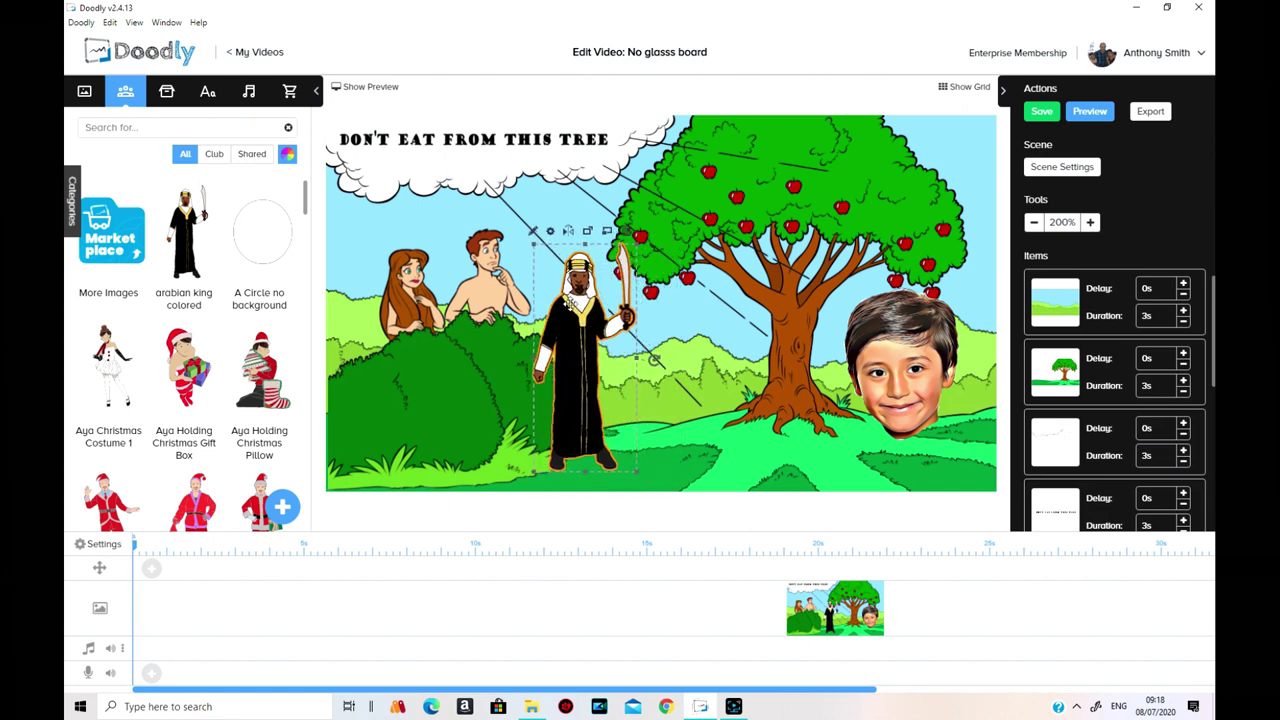
Set the arabian king's enter animation to None and its exit animation to Erase in the asset settings
left_click(552, 232)
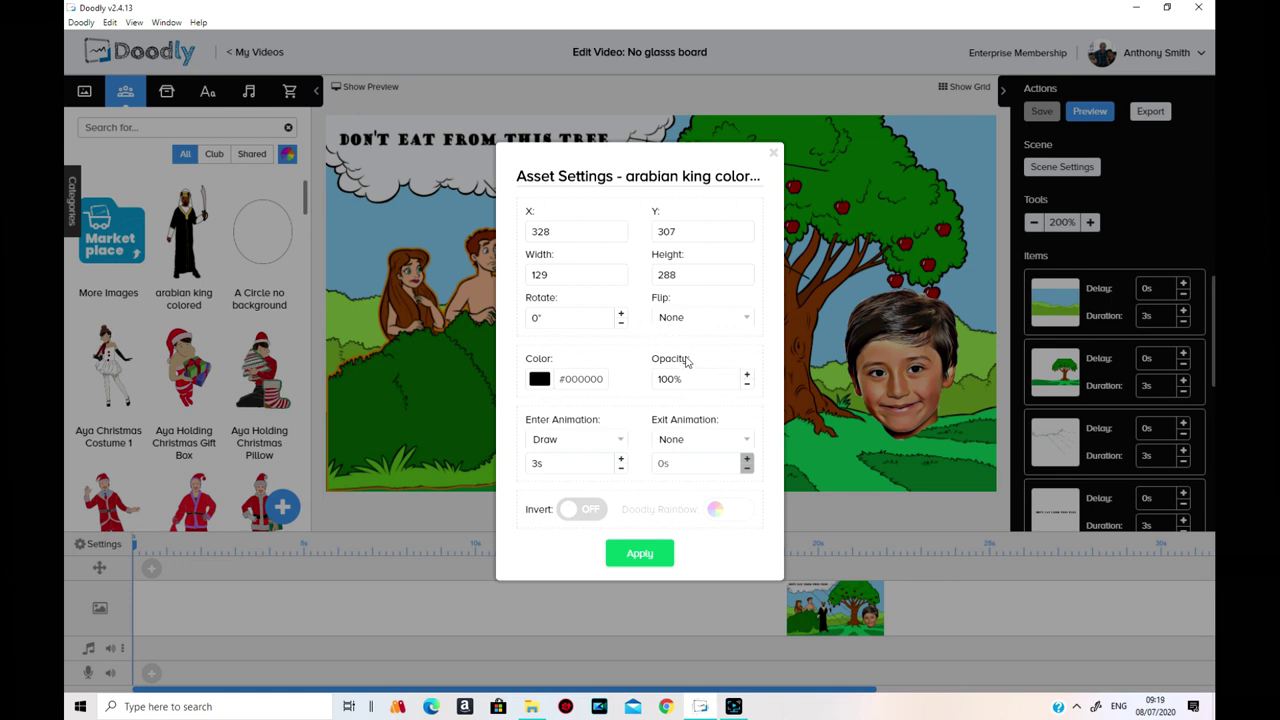
left_click(616, 446)
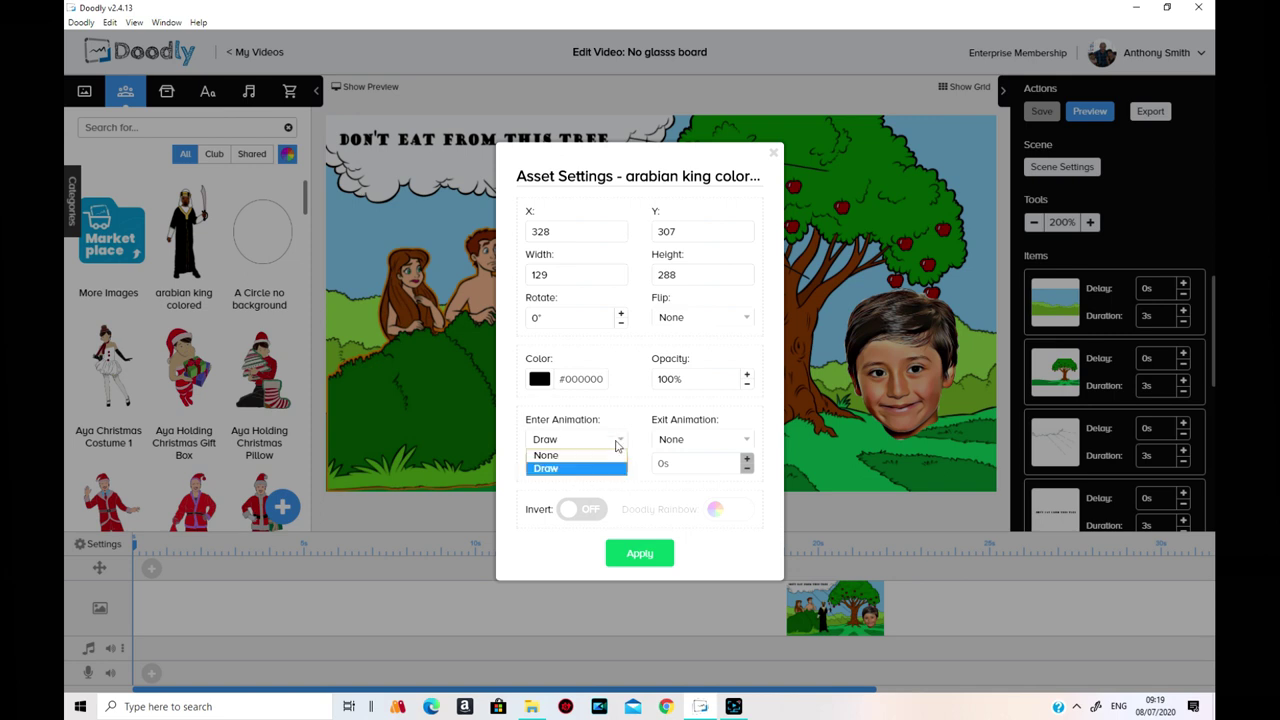
left_click(603, 456)
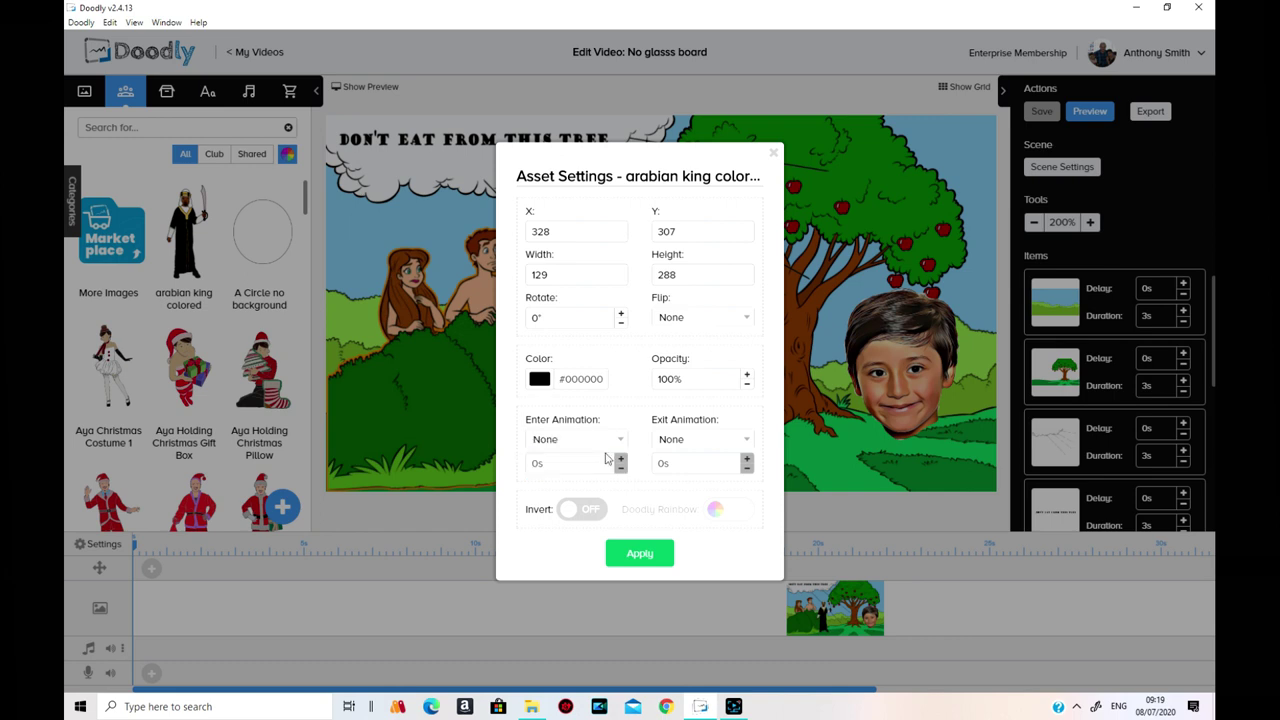
left_click(748, 440)
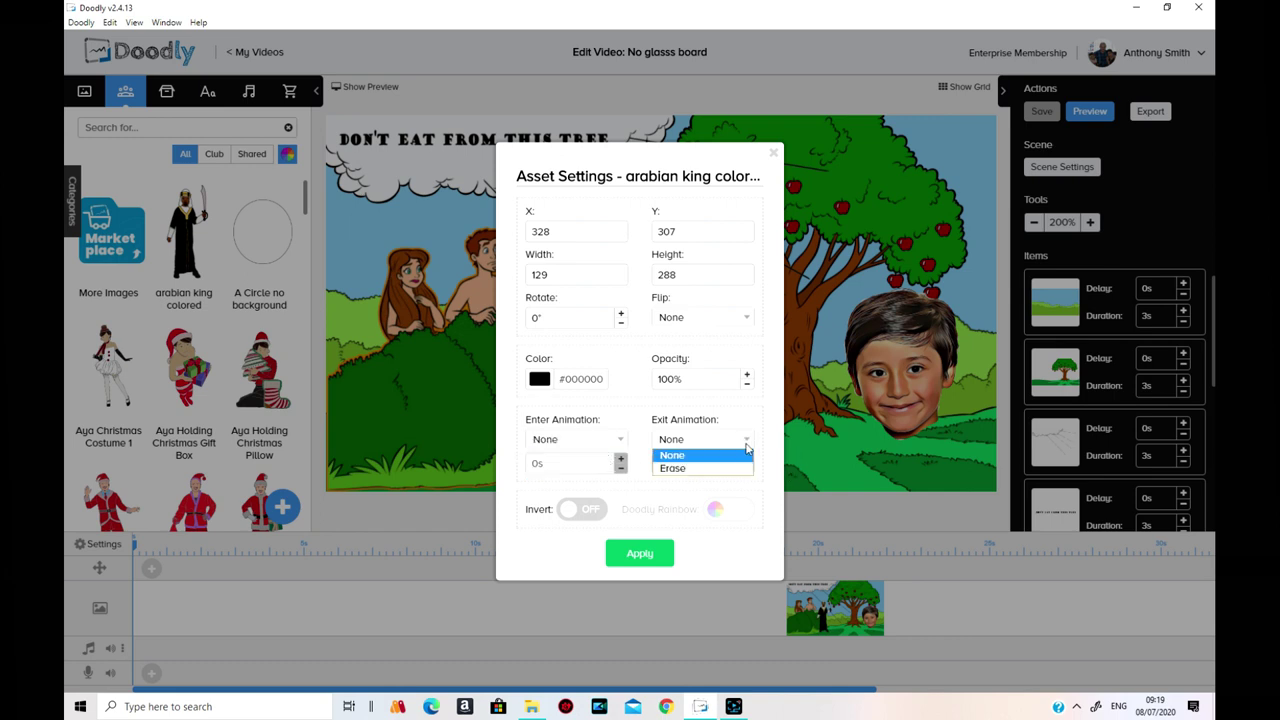
left_click(735, 471)
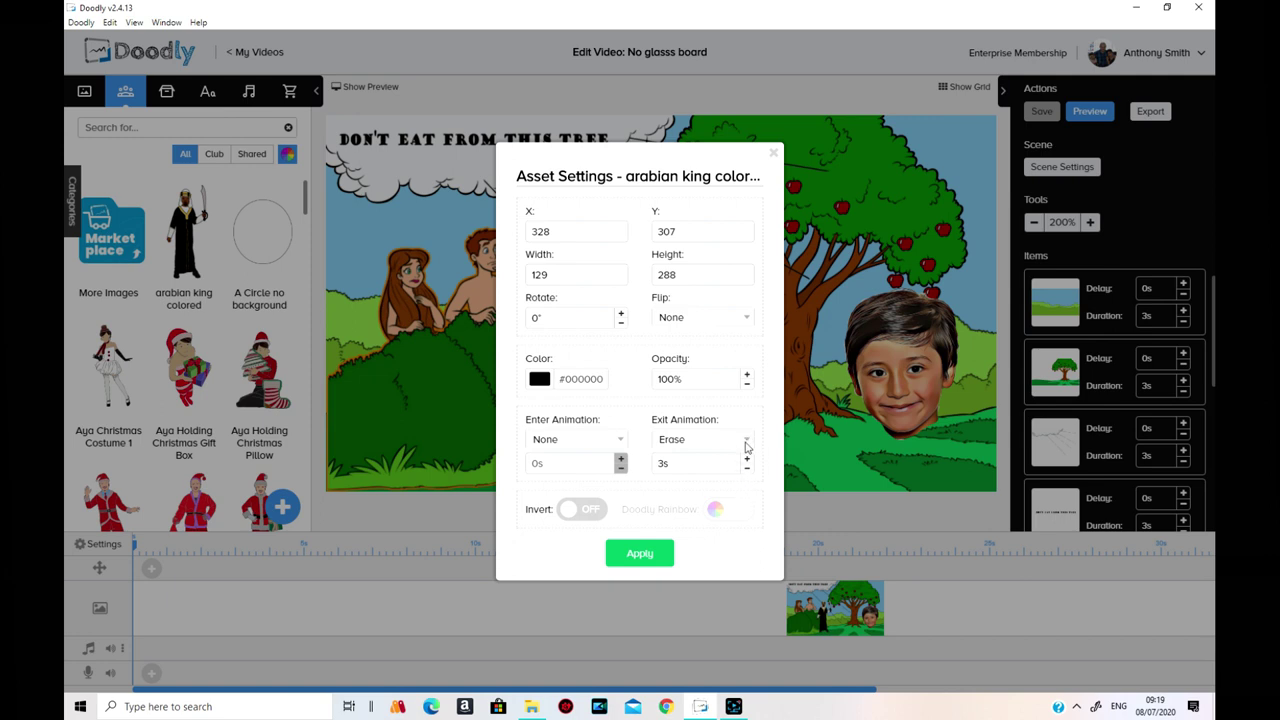
left_click(660, 551)
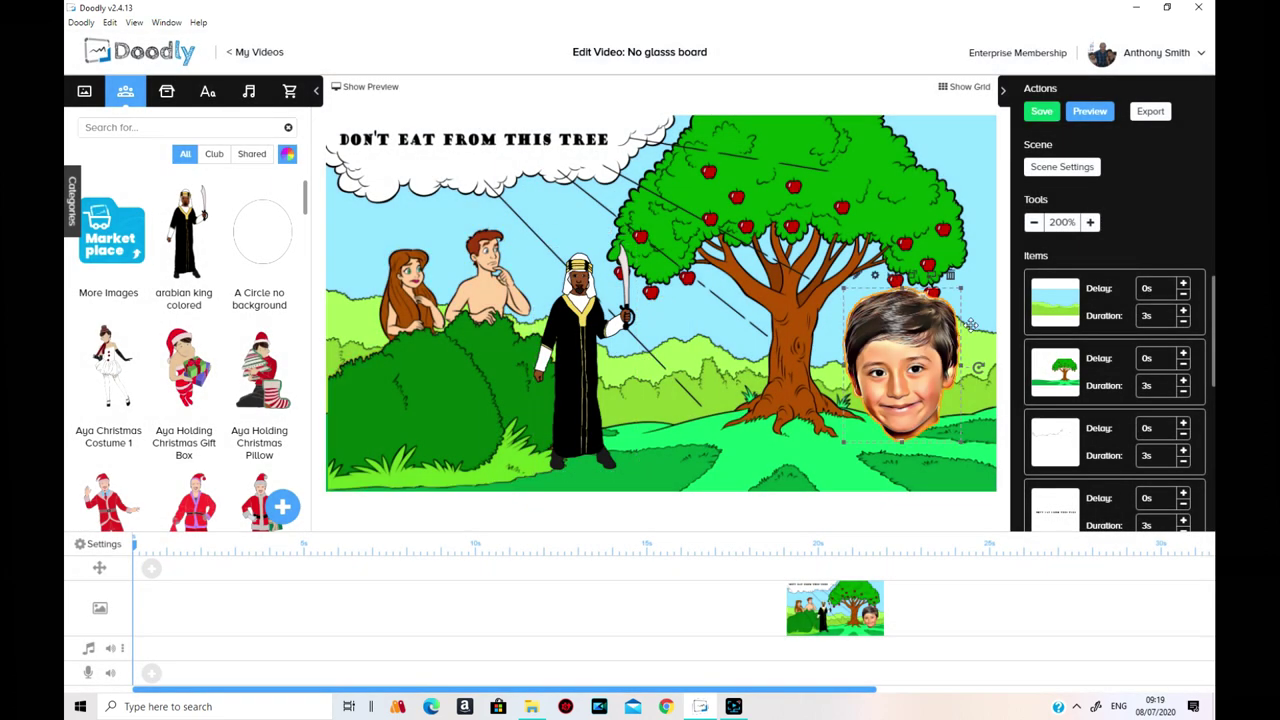
Remove the boy's head from the scene and preview the video
left_click(952, 280)
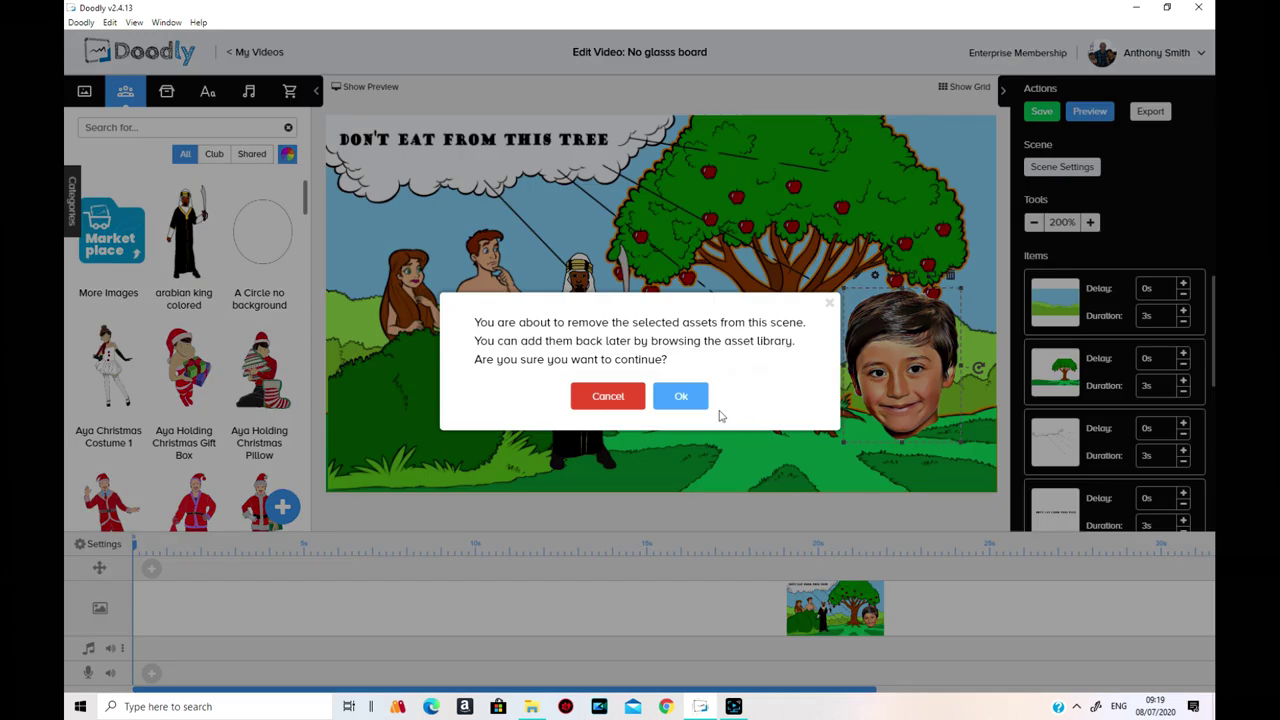
left_click(684, 398)
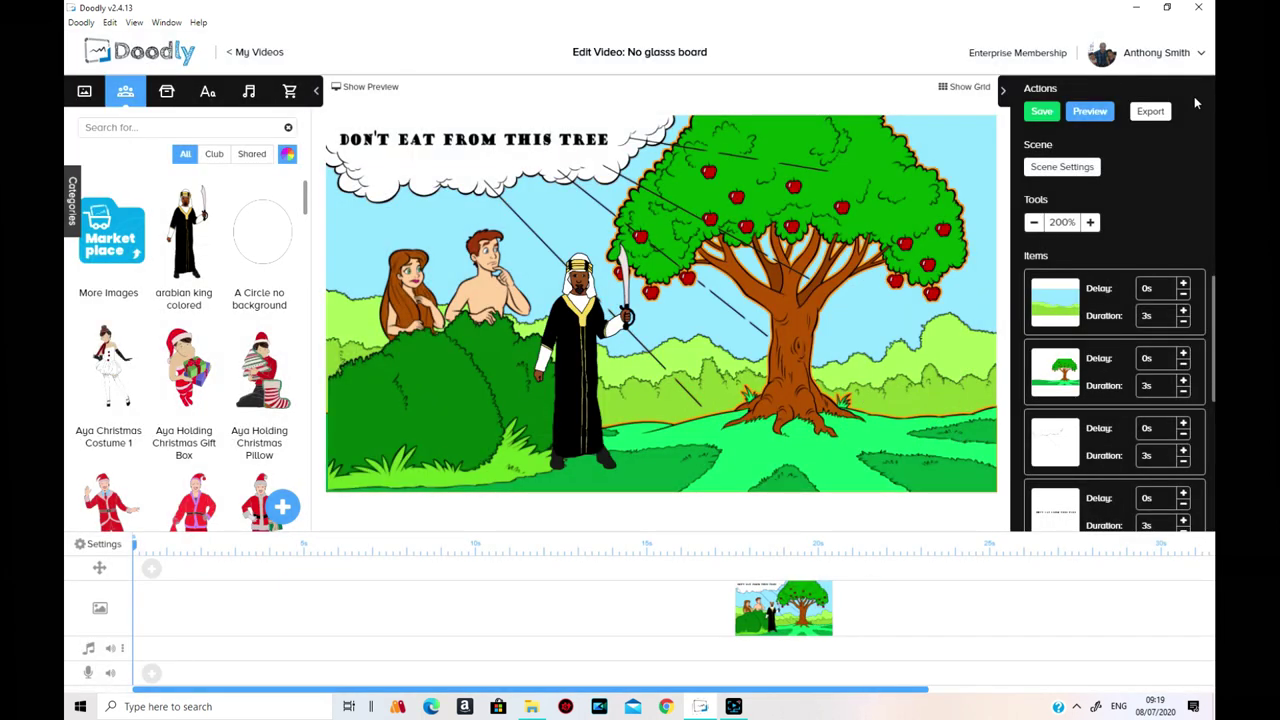
left_click(1094, 114)
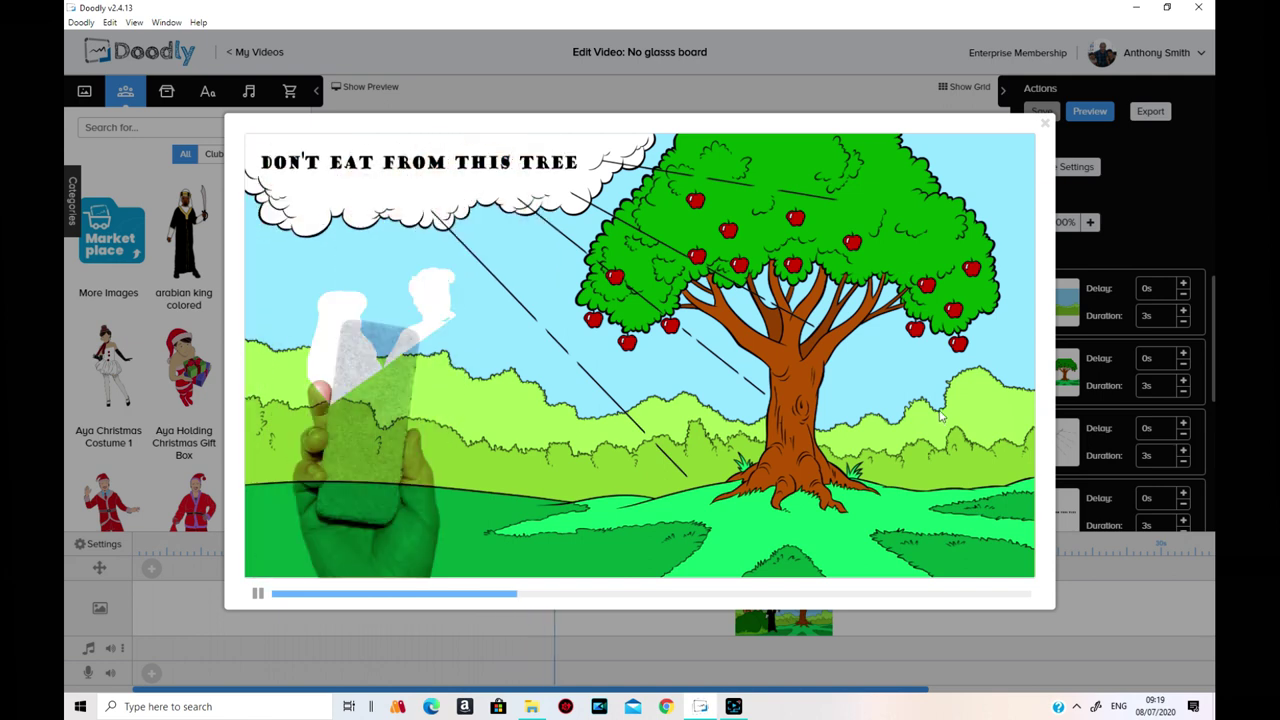
left_click(1045, 125)
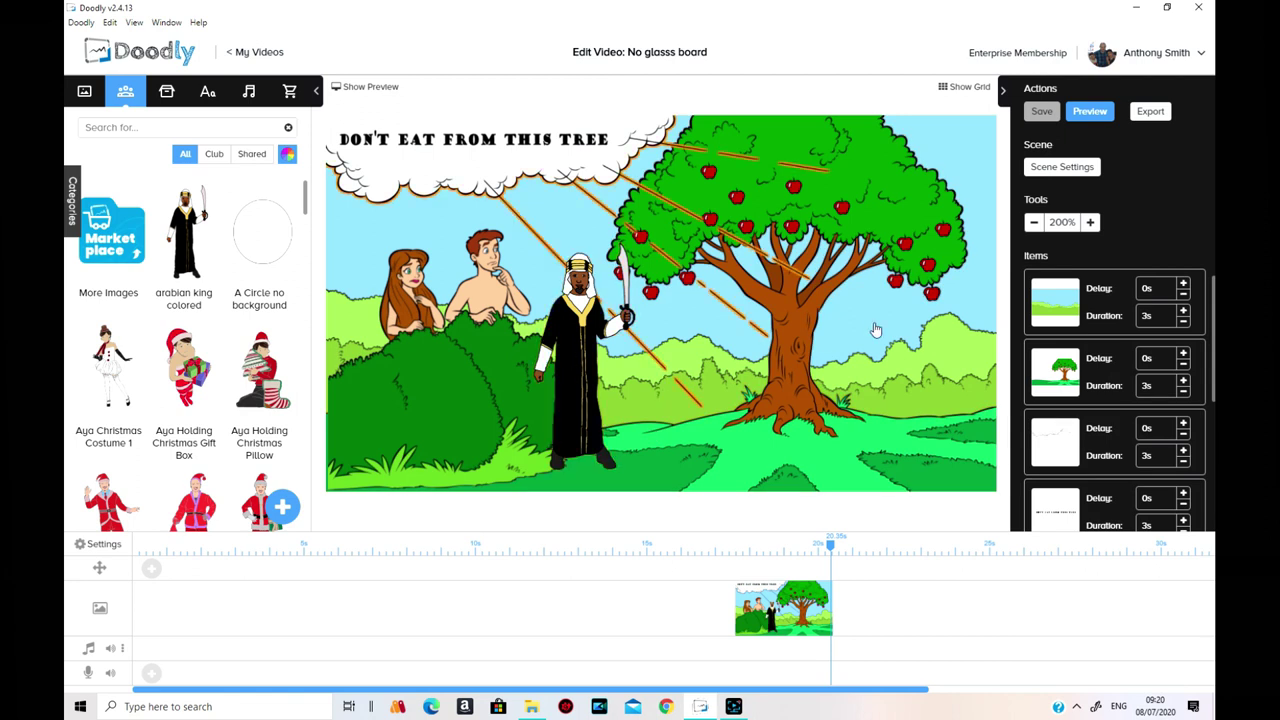
Set the arabian king's enter animation to Draw and its exit animation to None, and apply the asset settings
left_click(584, 342)
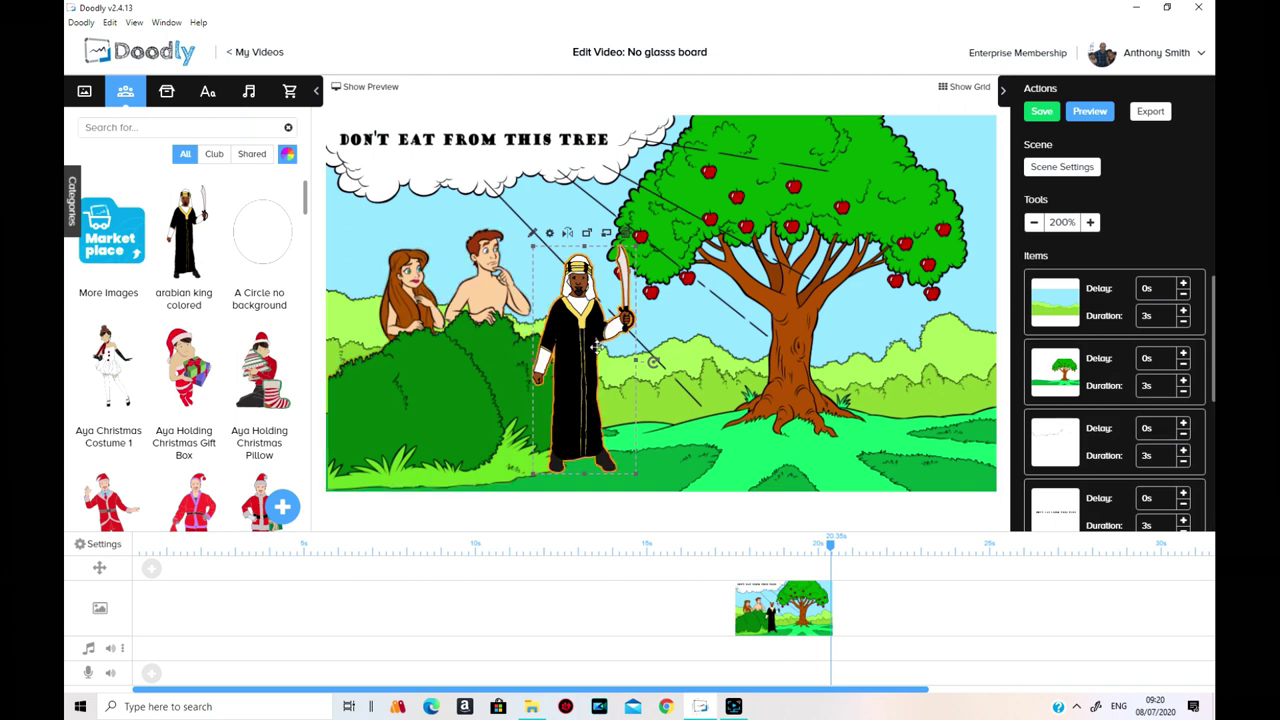
left_click(550, 234)
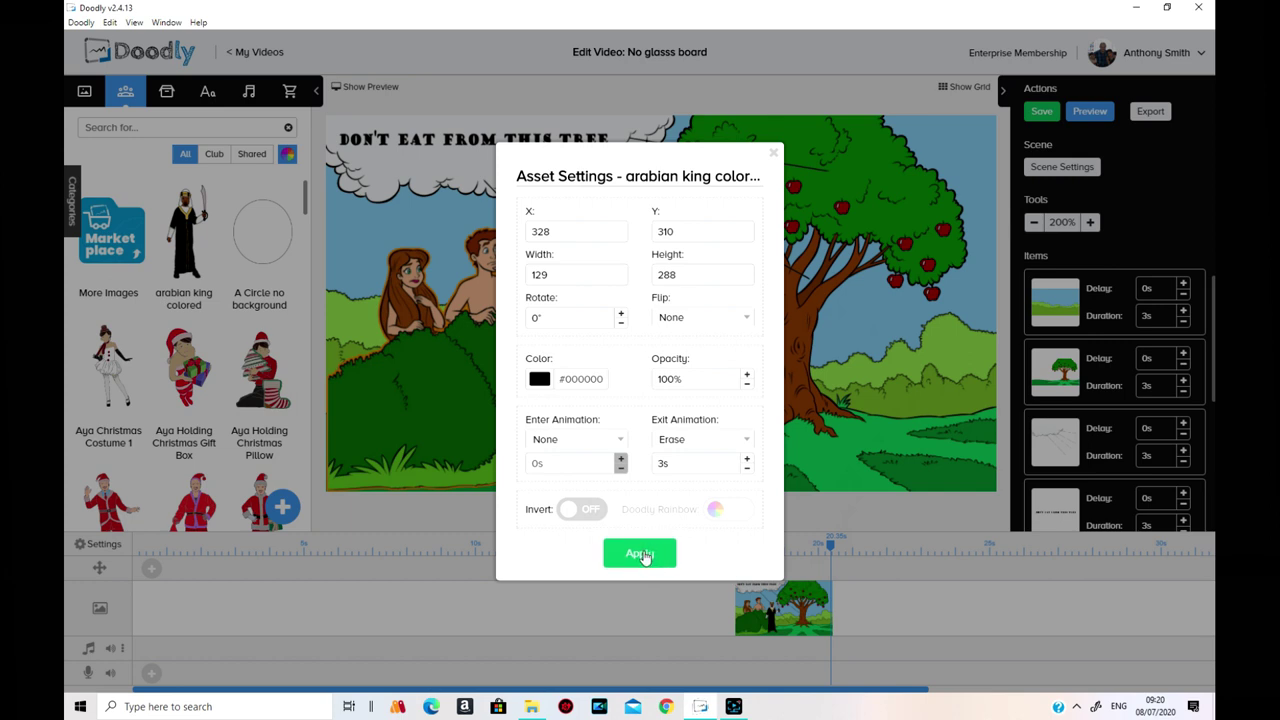
left_click(744, 447)
left_click(746, 443)
left_click(744, 451)
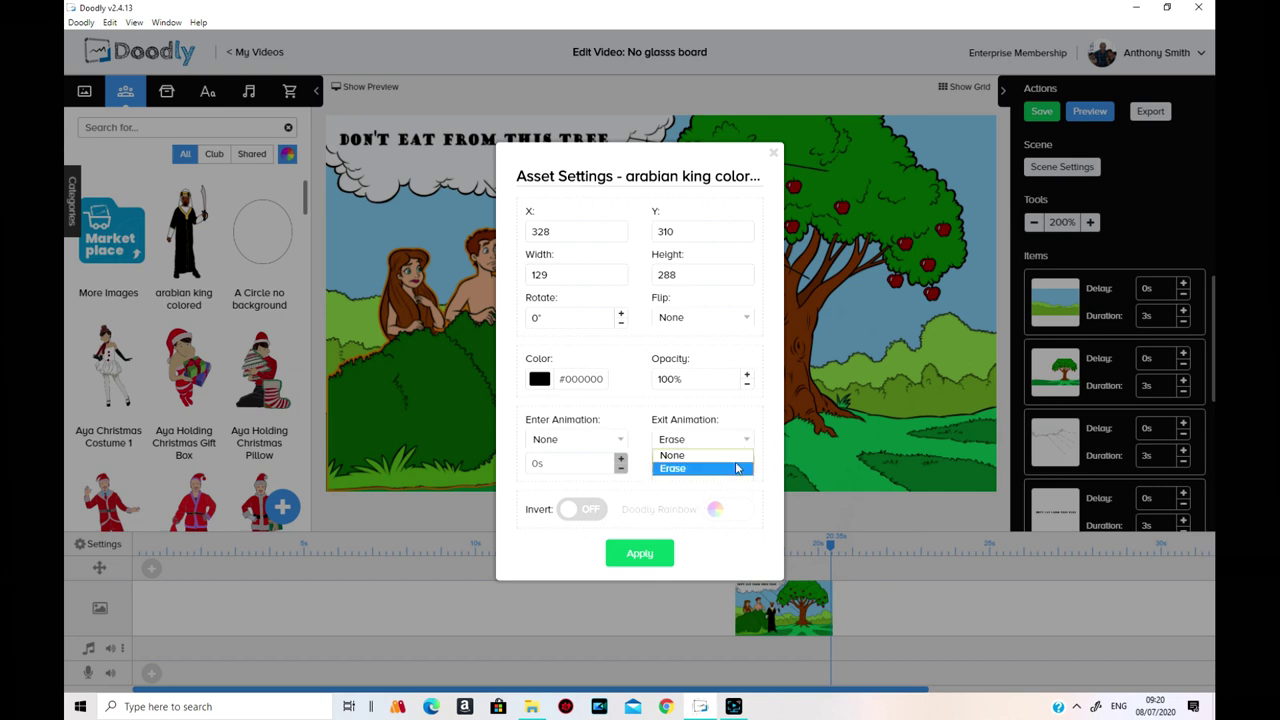
left_click(737, 456)
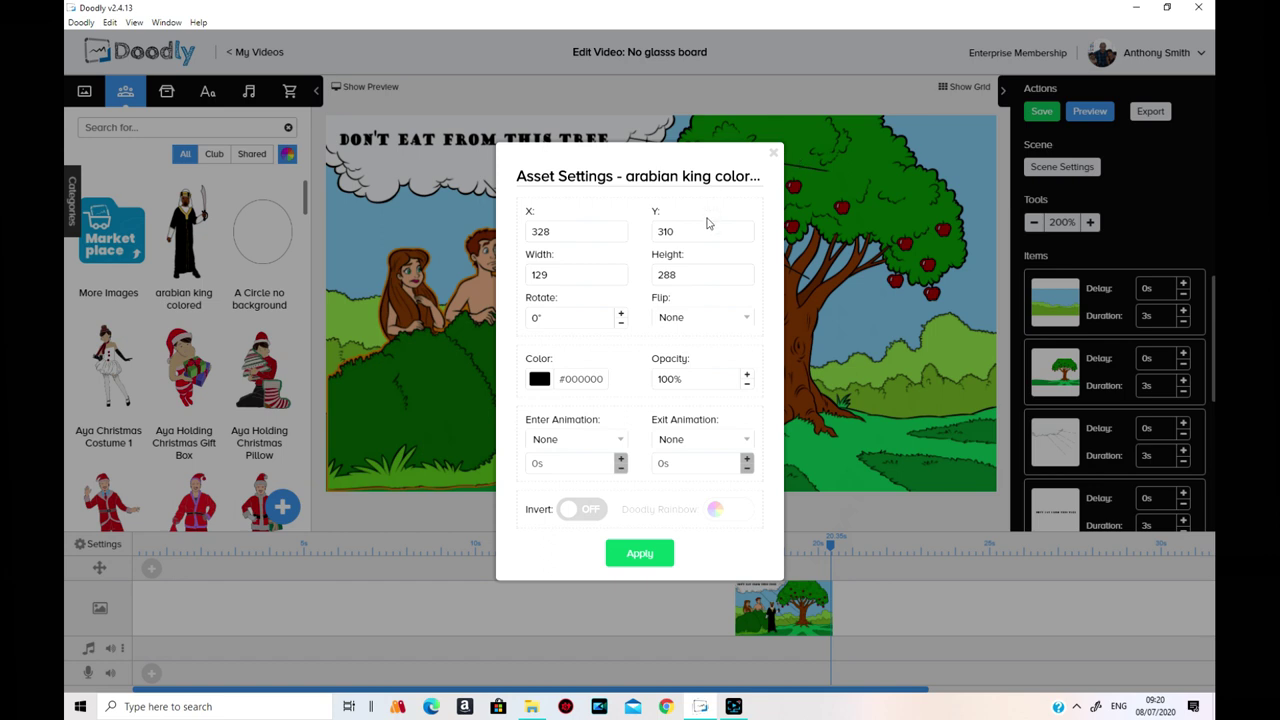
left_click(621, 441)
left_click(600, 468)
left_click(622, 459)
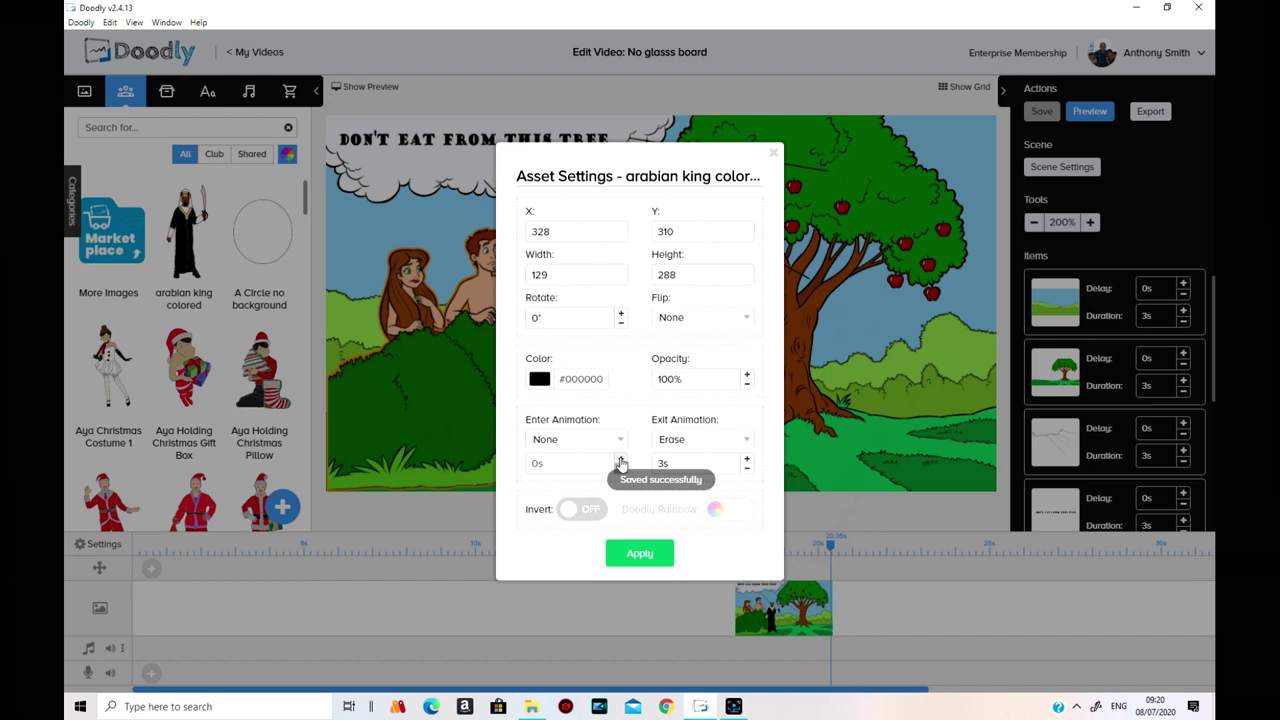
left_click(610, 441)
left_click(590, 473)
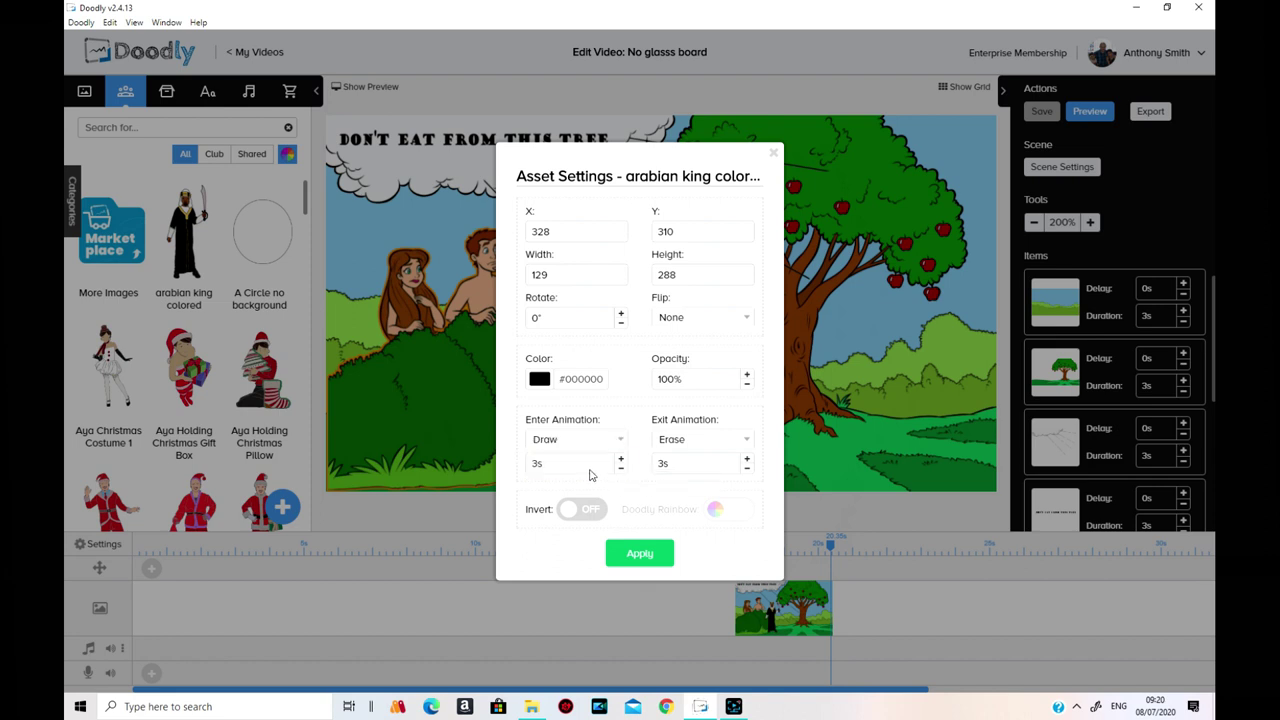
left_click(744, 440)
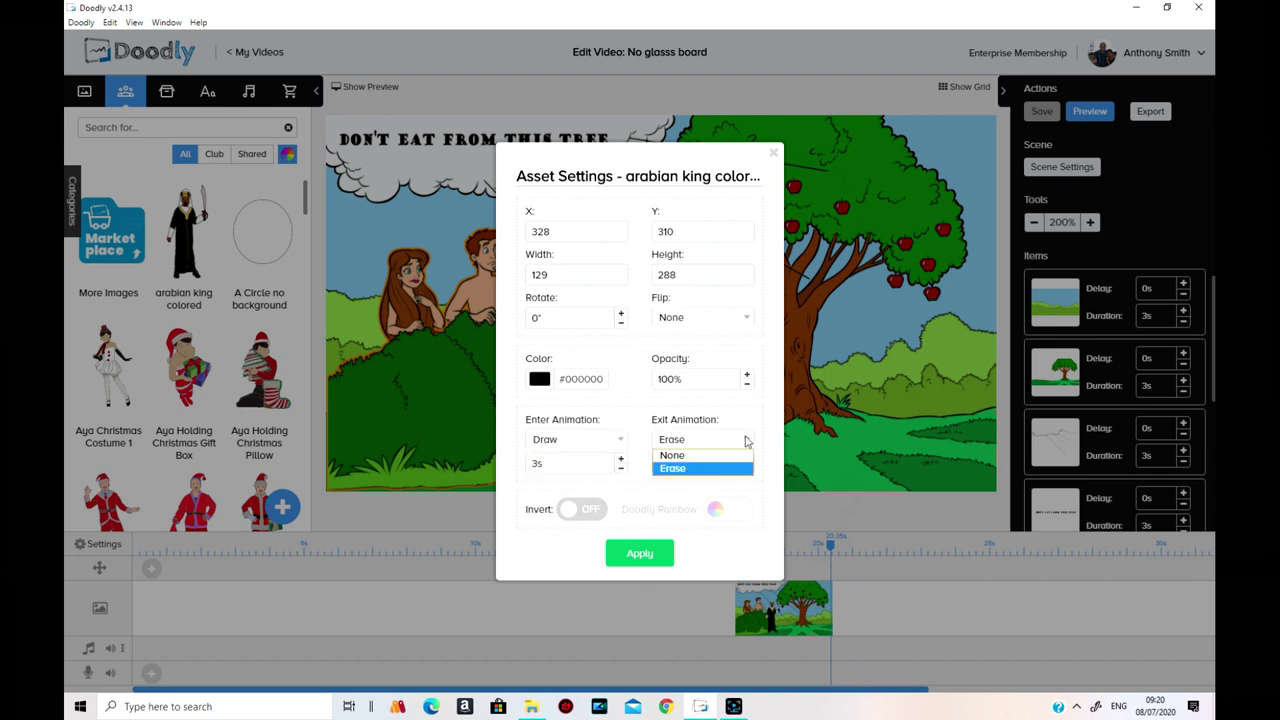
left_click(735, 453)
left_click(632, 556)
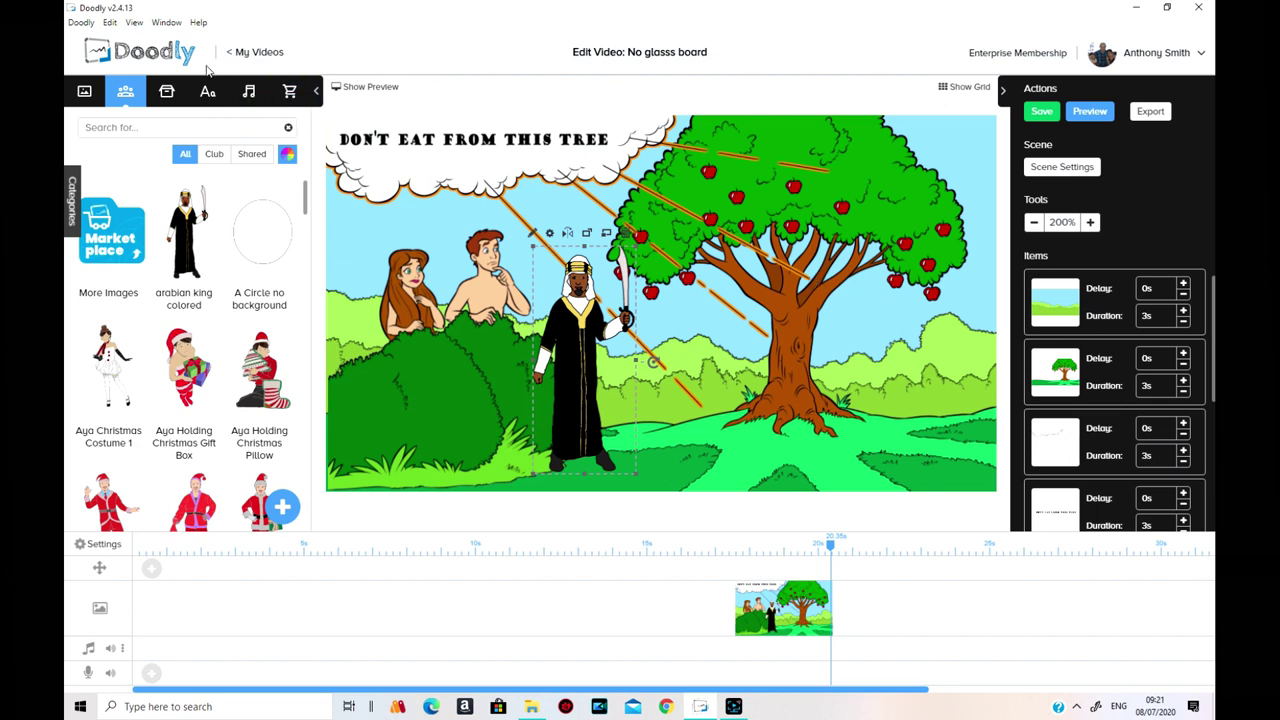
Open the props library and filter it to the Animals category, minimising the Marketplace web page
left_click(164, 91)
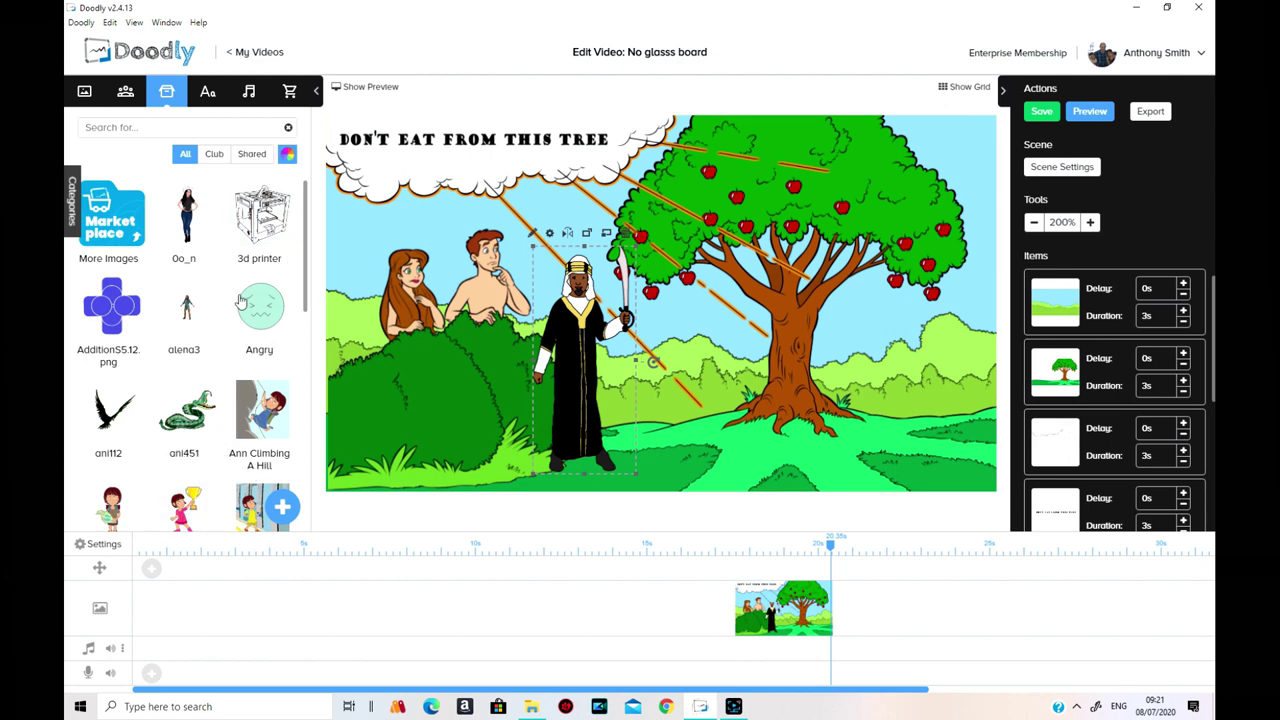
left_click(76, 195)
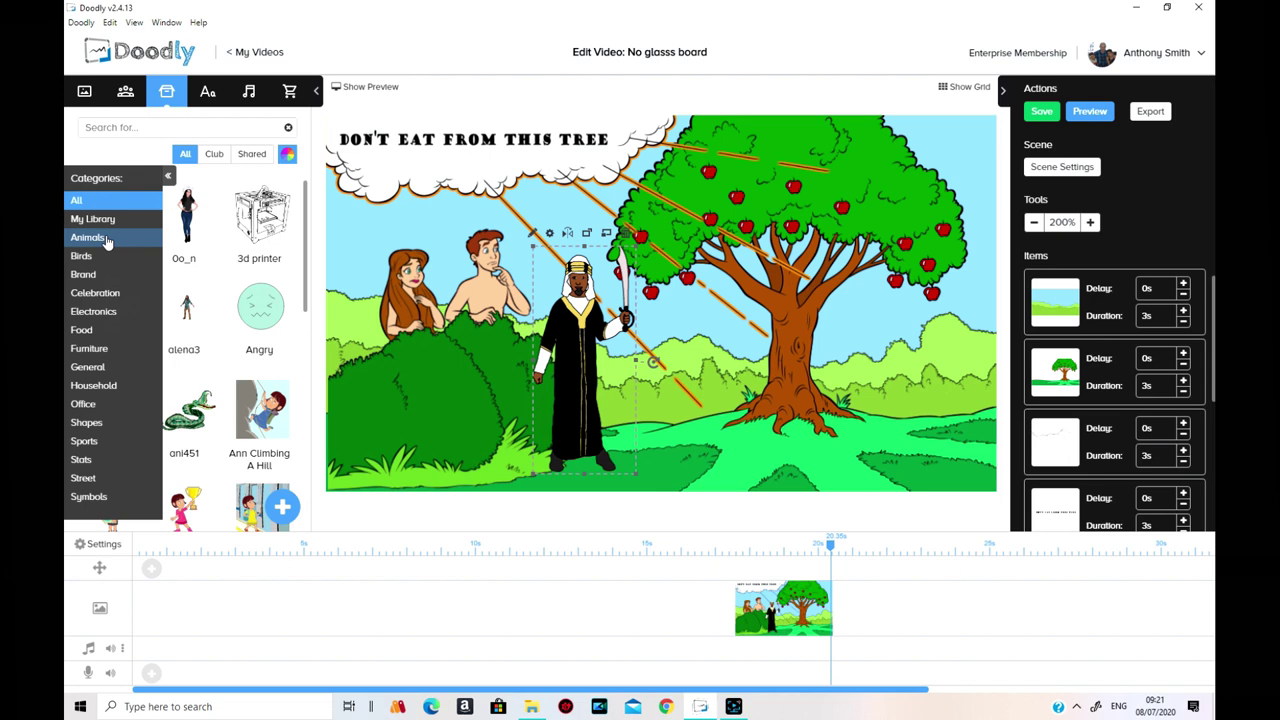
left_click(106, 241)
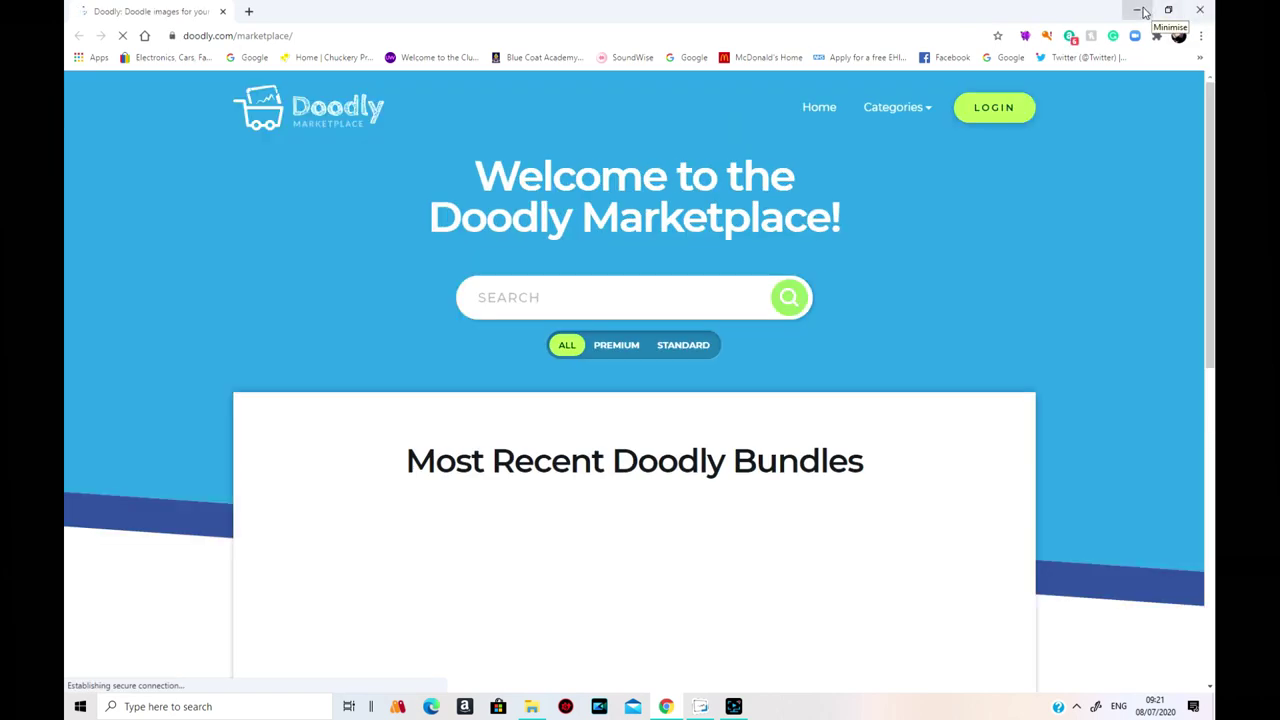
left_click(1140, 10)
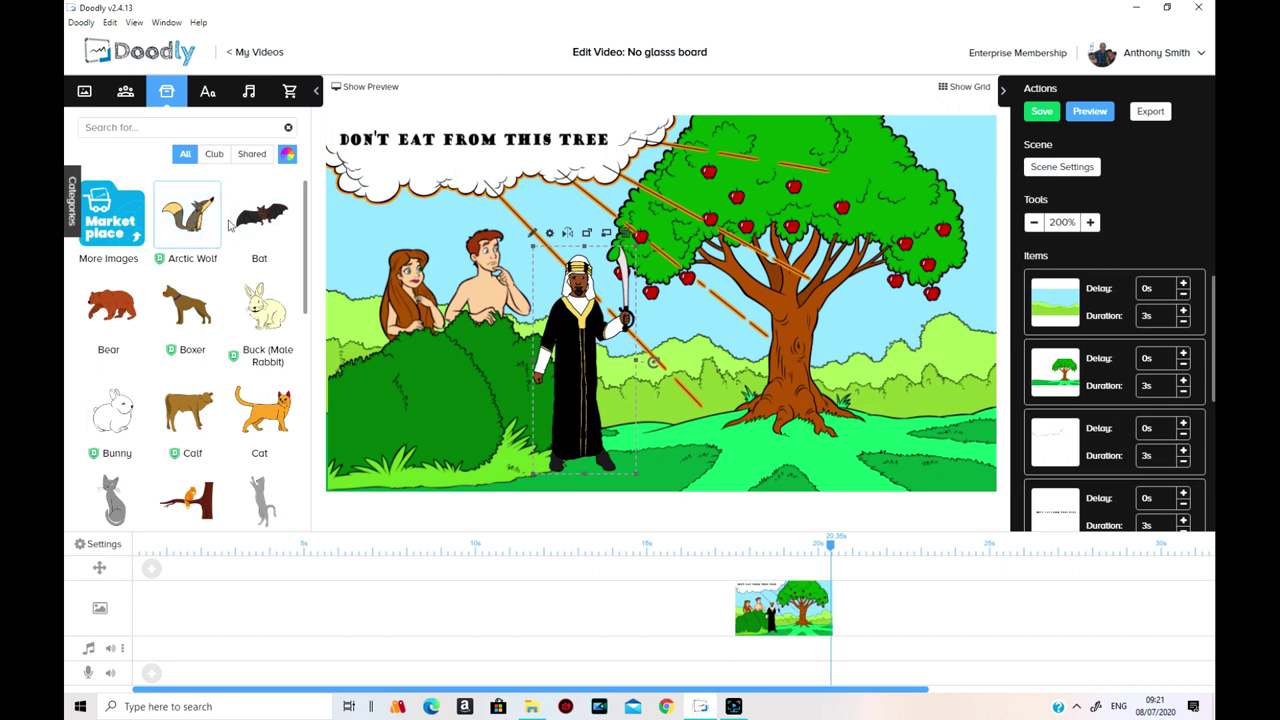
Add the Arctic Wolf prop without replacing any image and place it in front of the tree trunk
left_click_drag(193, 220, 849, 449)
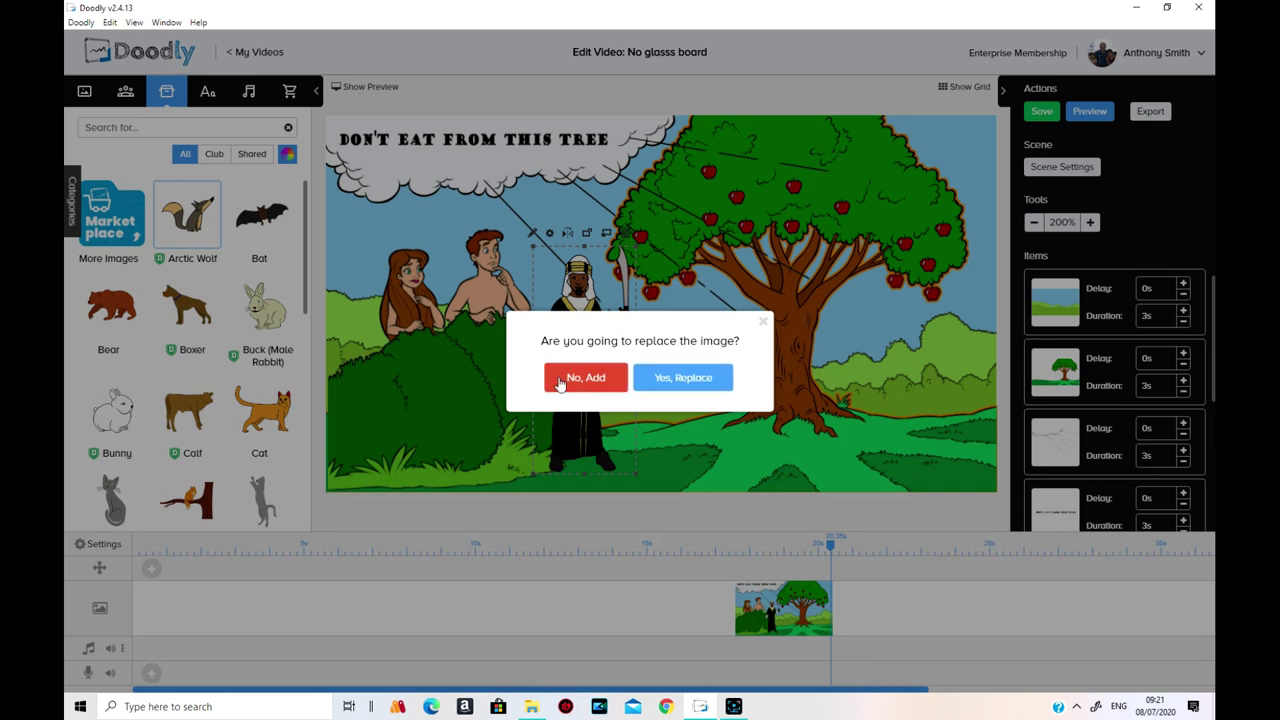
left_click(565, 380)
left_click(776, 410)
left_click_drag(777, 407, 781, 387)
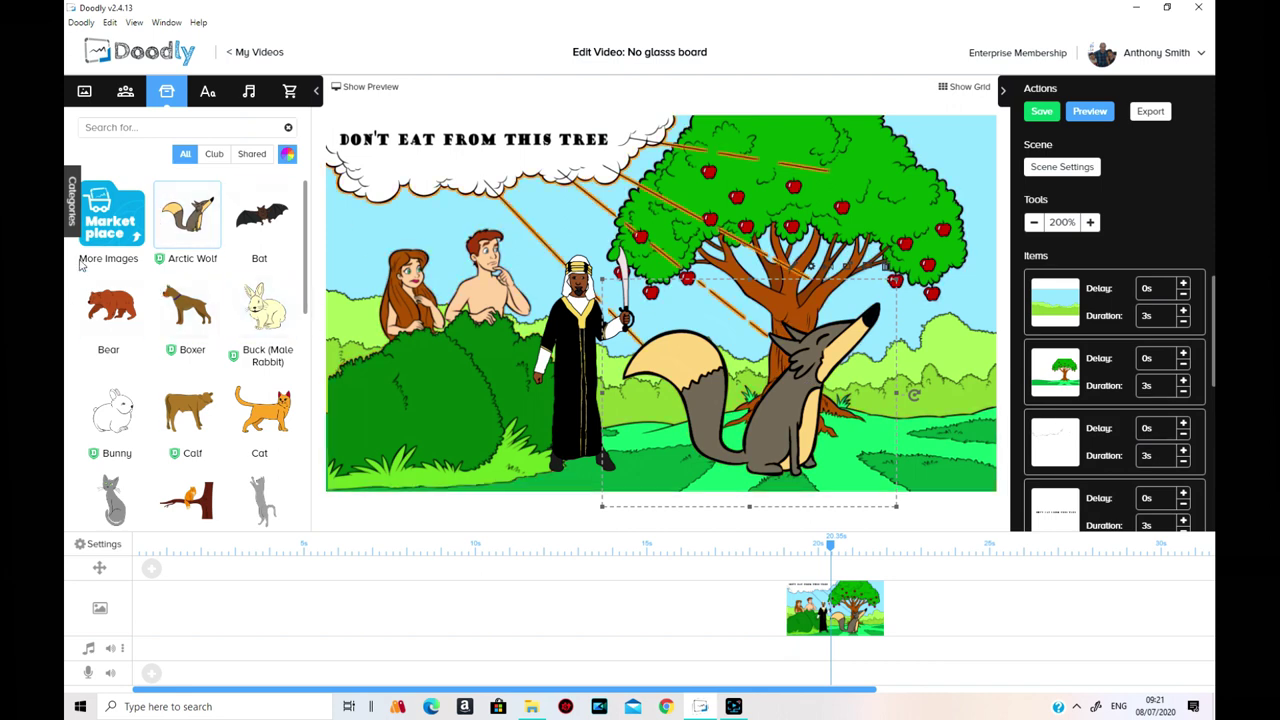
Filter the props library to the Household category and browse its items
left_click(71, 190)
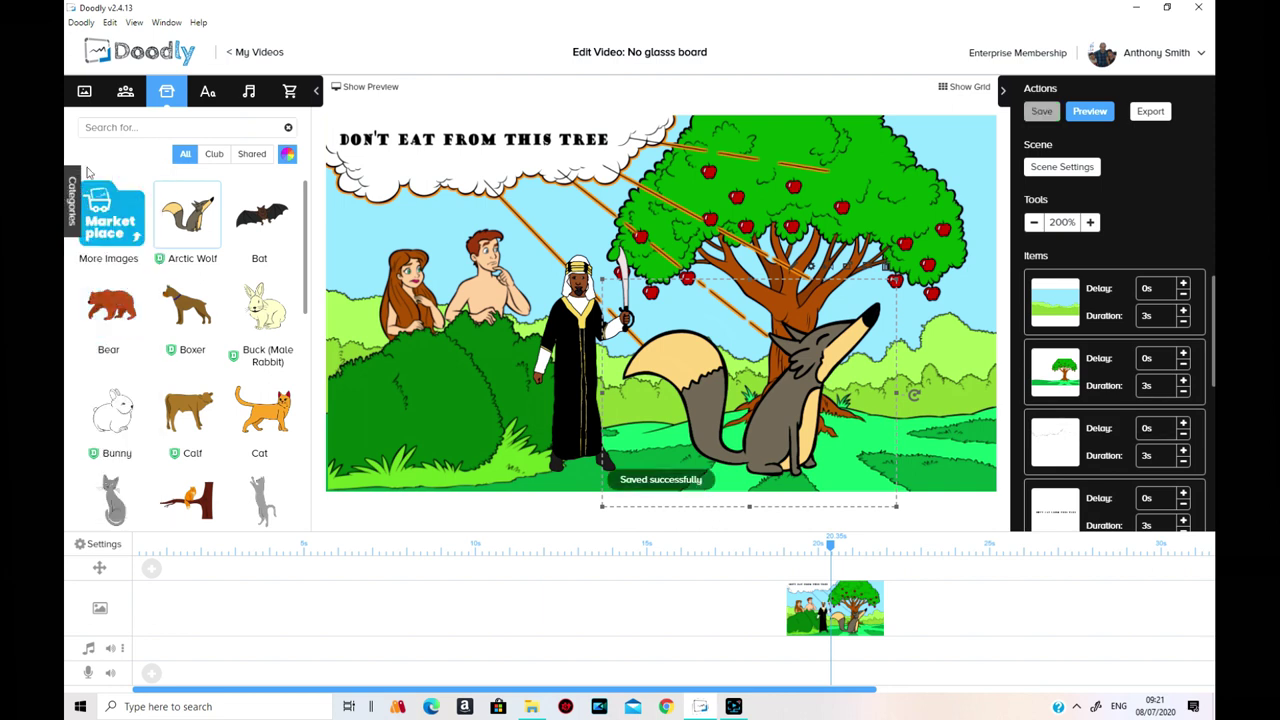
left_click(72, 182)
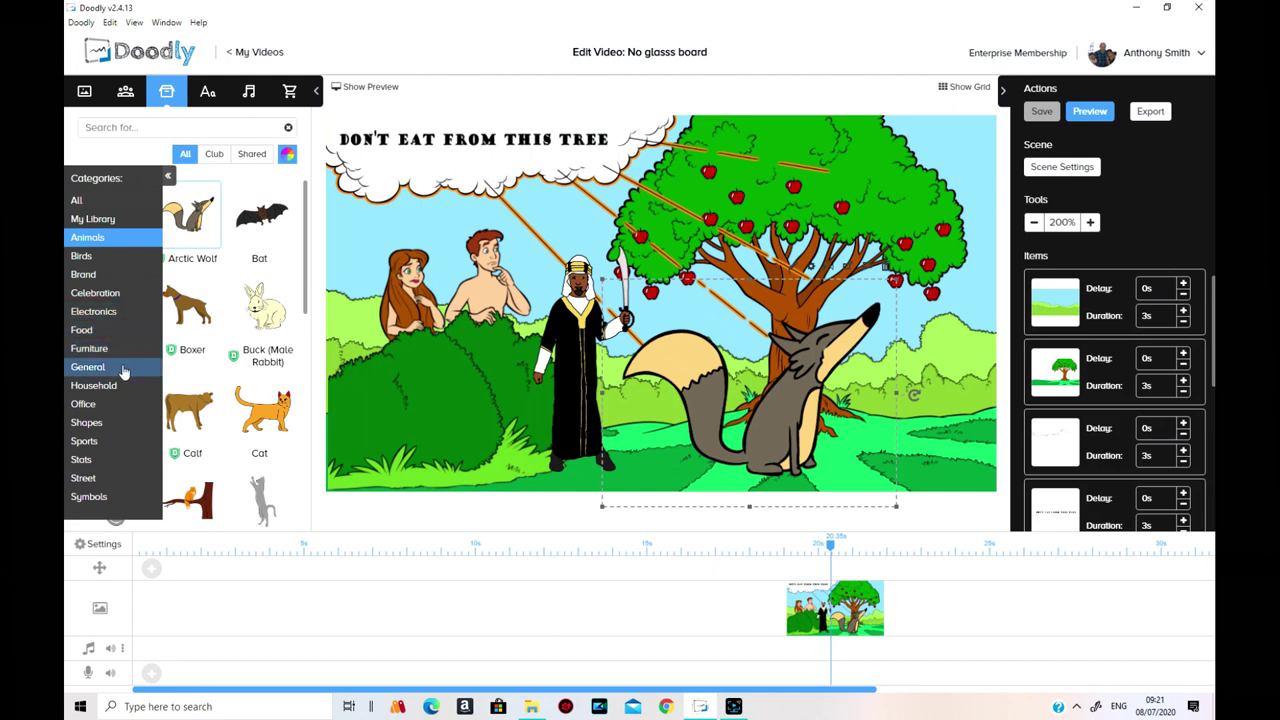
left_click(128, 387)
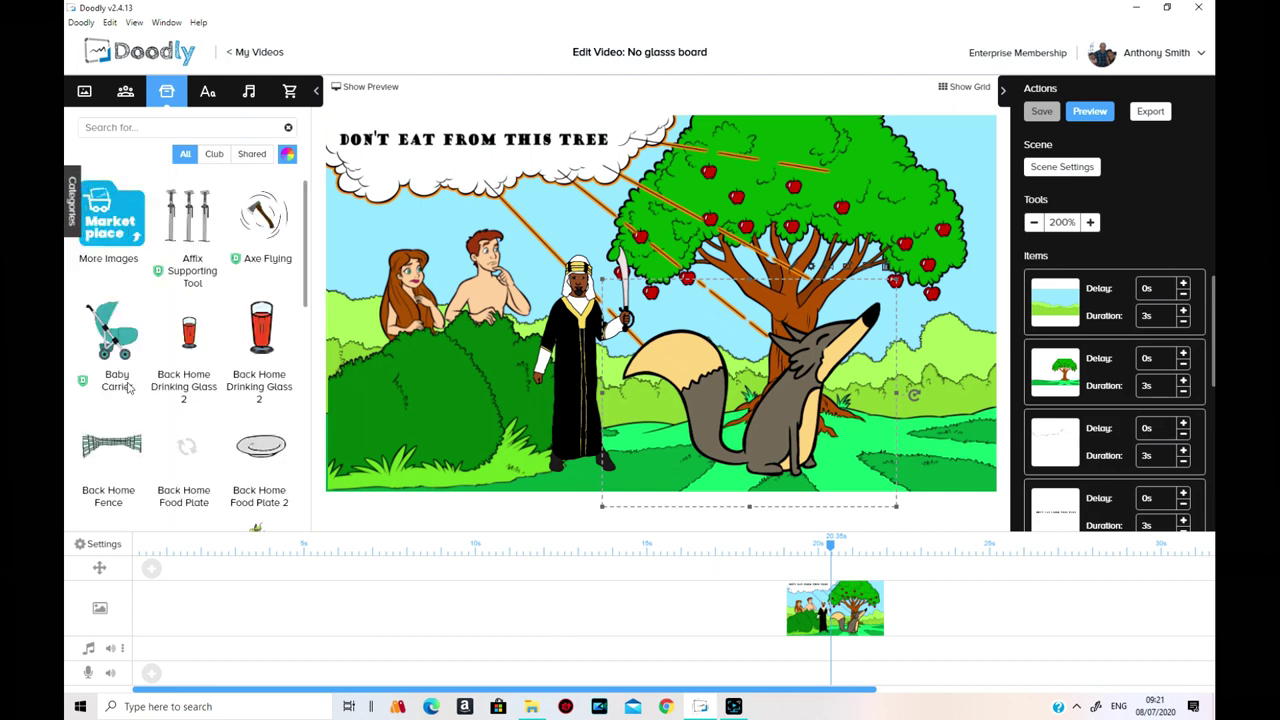
scroll(240, 393, "down", 2)
scroll(240, 393, "down", 15)
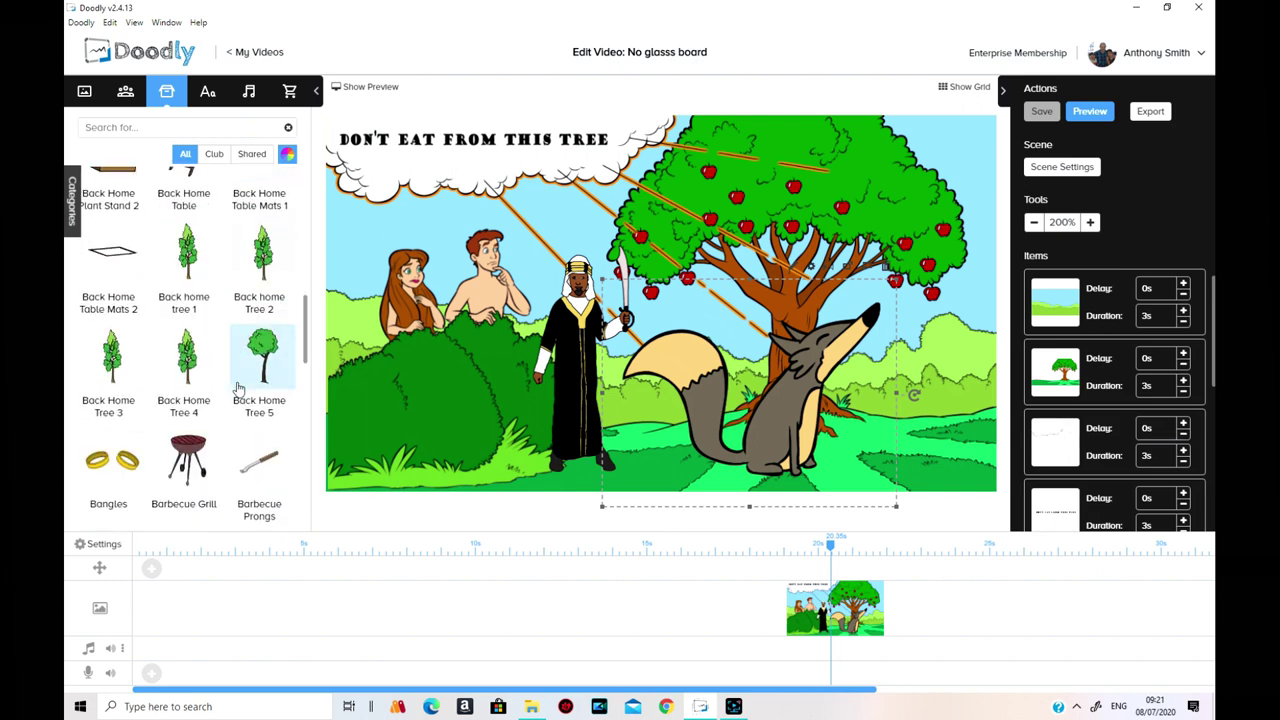
scroll(238, 390, "down", 15)
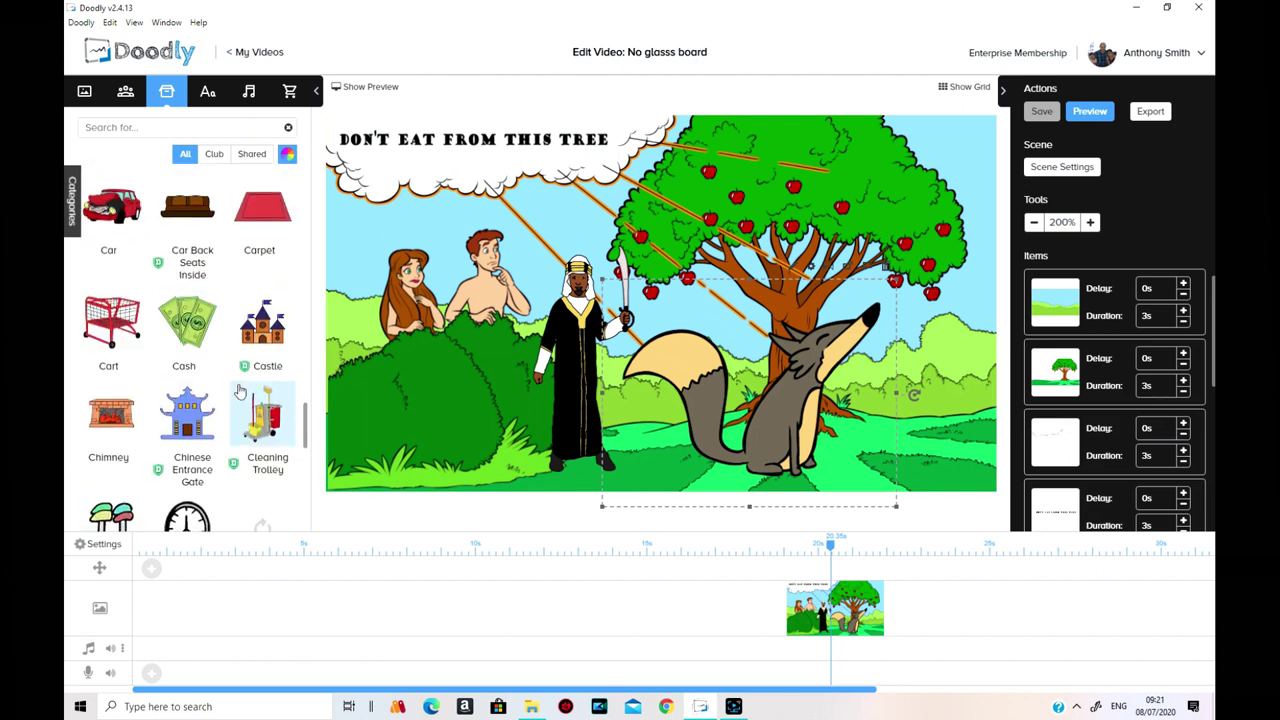
Filter the props library to the Office category and browse its items
scroll(238, 390, "down", 10)
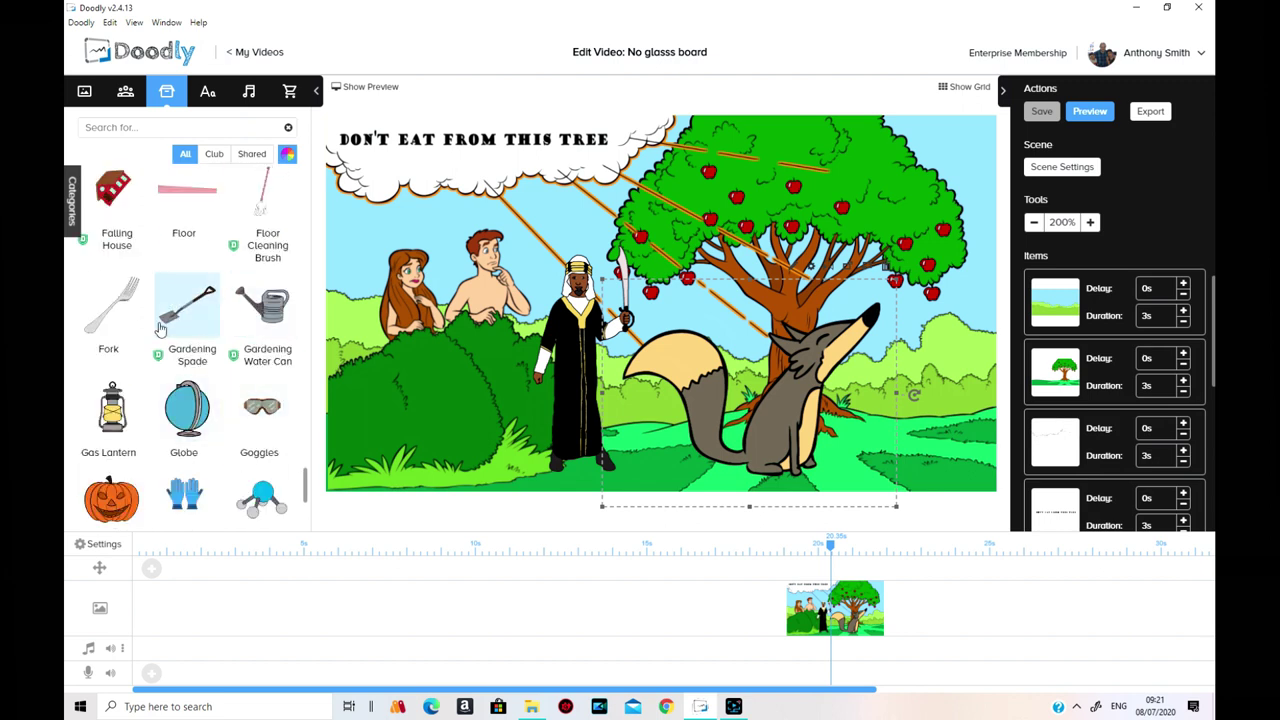
left_click(70, 205)
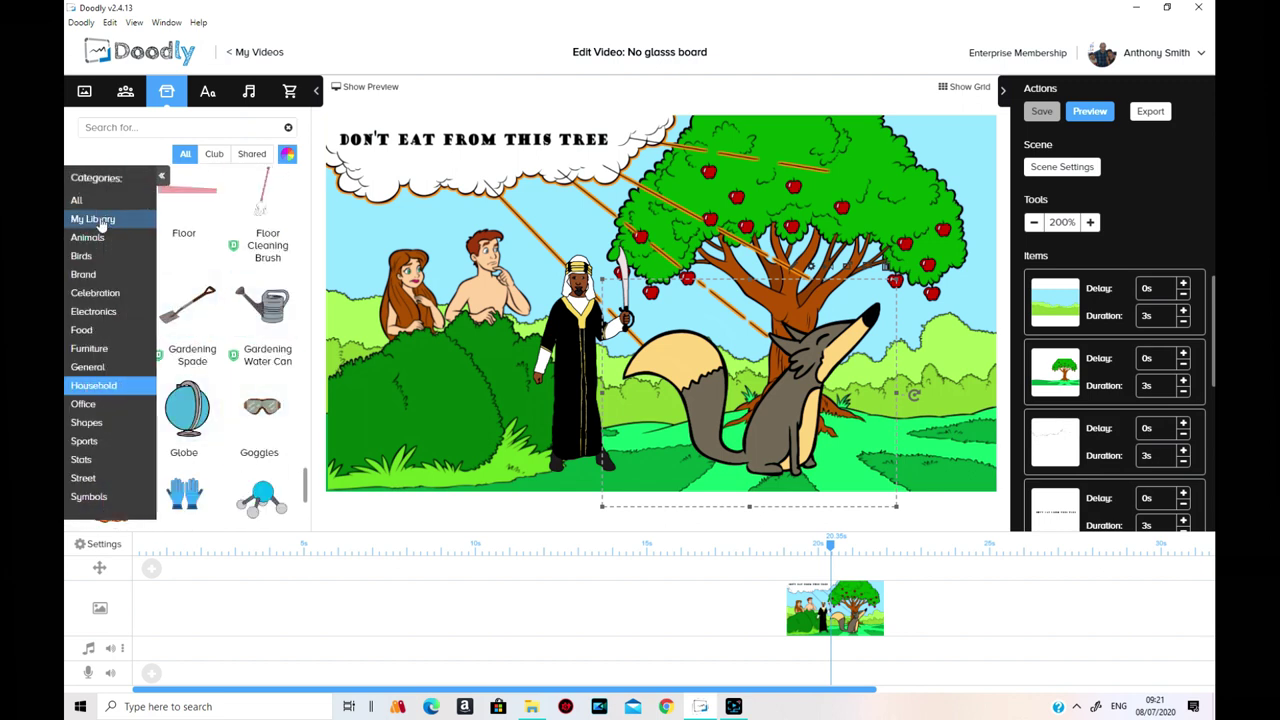
left_click(129, 405)
scroll(238, 358, "down", 4)
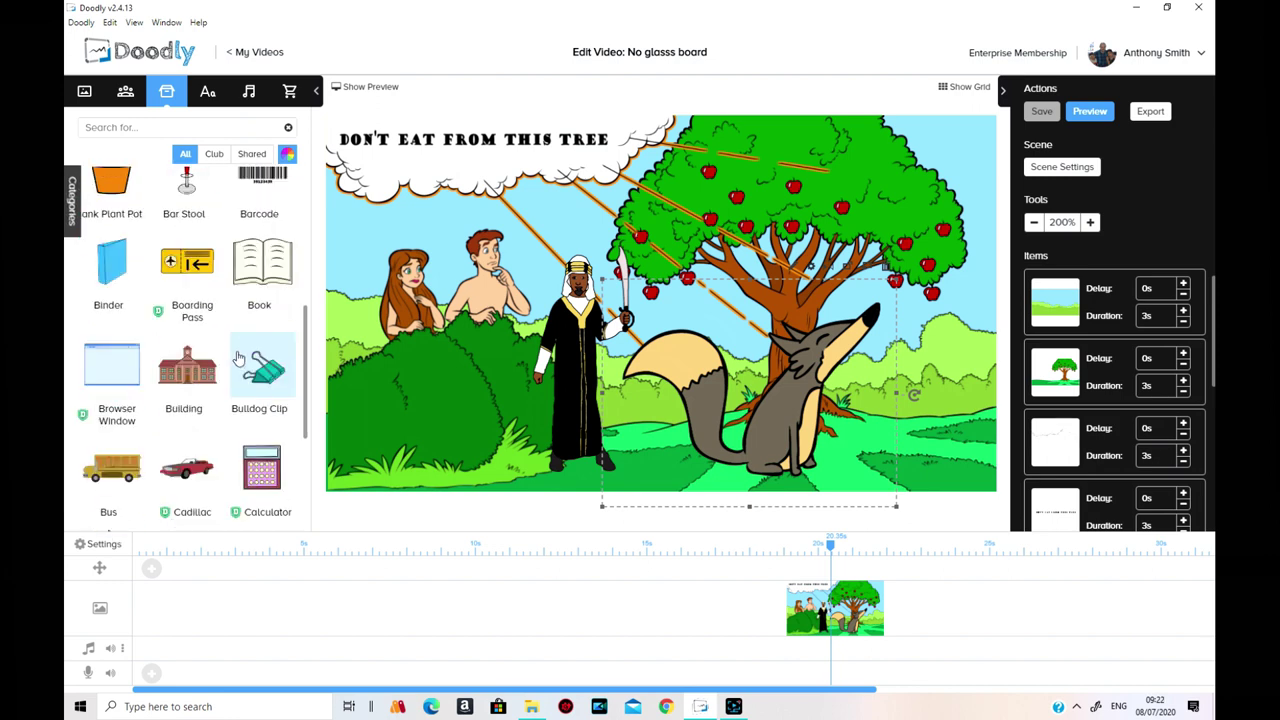
scroll(238, 358, "down", 3)
scroll(236, 365, "down", 15)
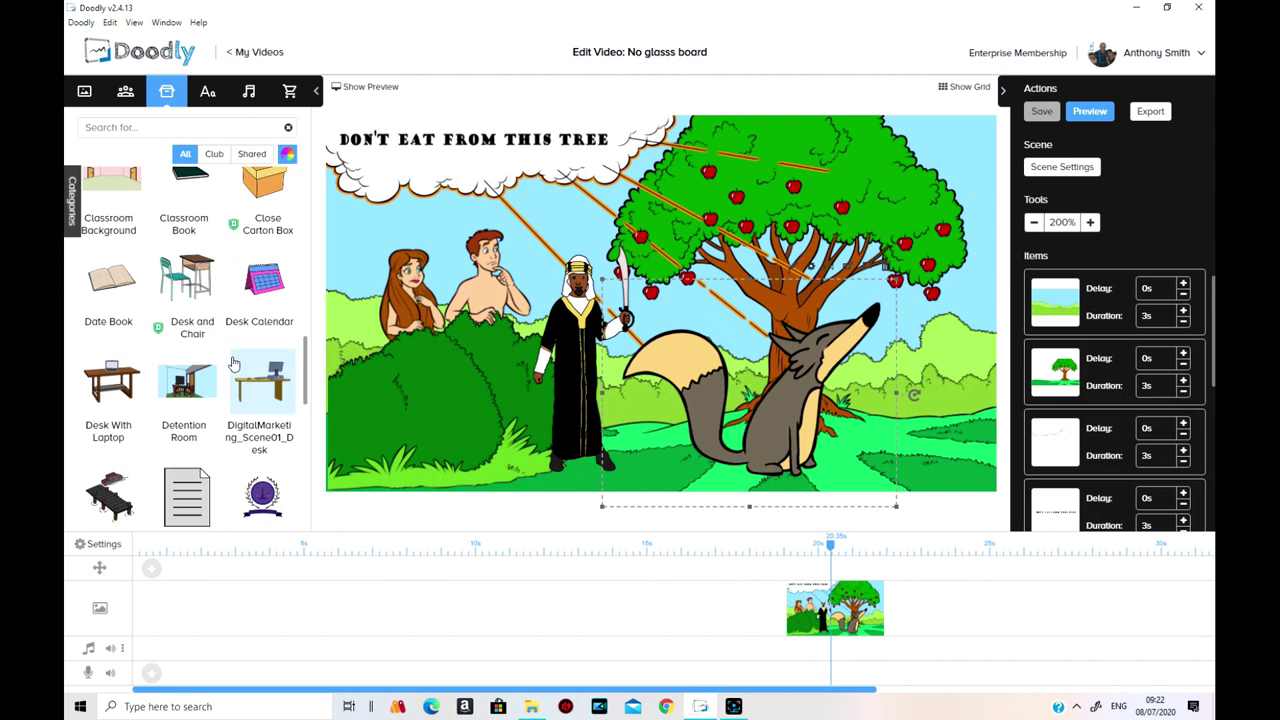
scroll(240, 370, "down", 12)
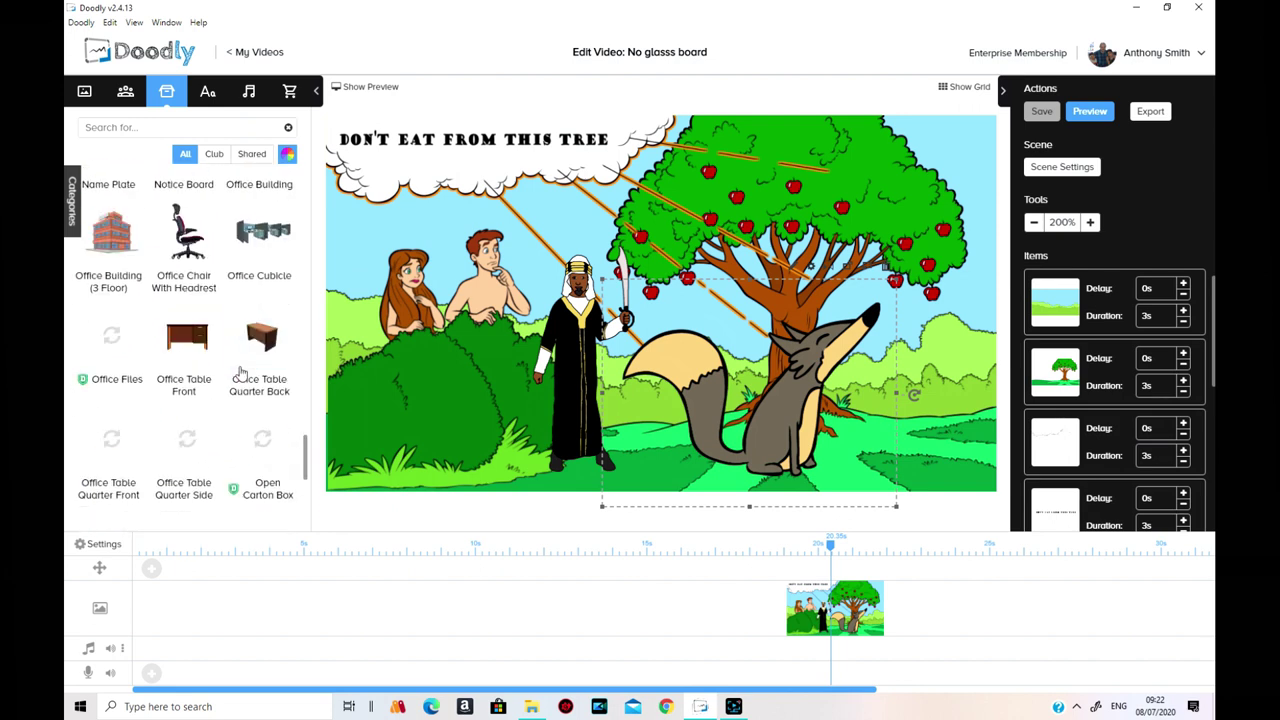
Filter the props library to My Library and browse the user-imported images
left_click(75, 200)
left_click(100, 219)
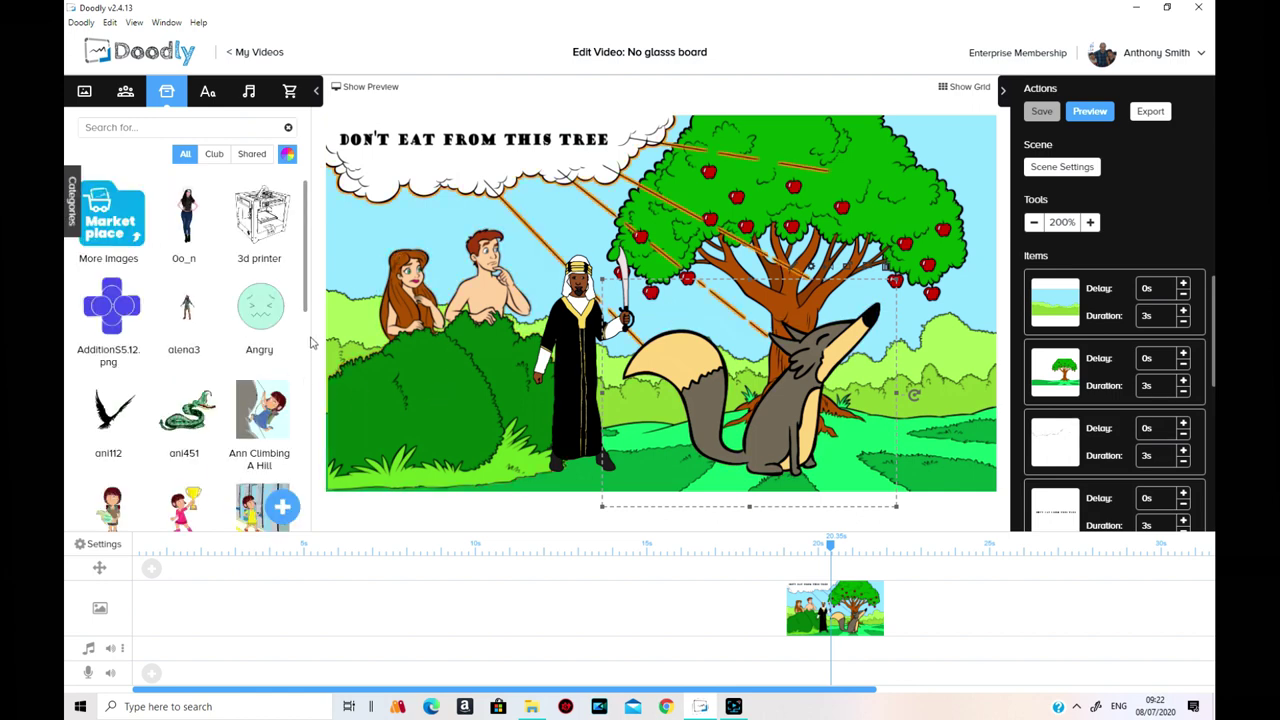
scroll(265, 330, "down", 5)
scroll(279, 320, "down", 1)
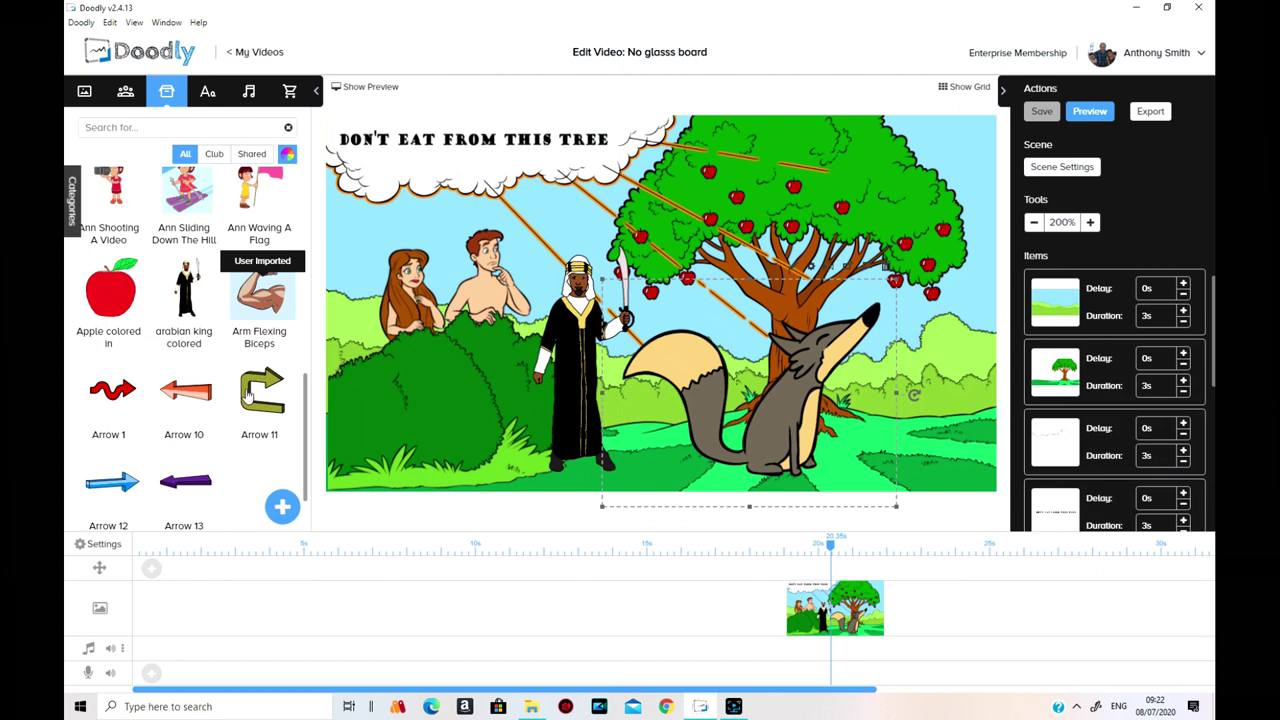
scroll(270, 440, "down", 6)
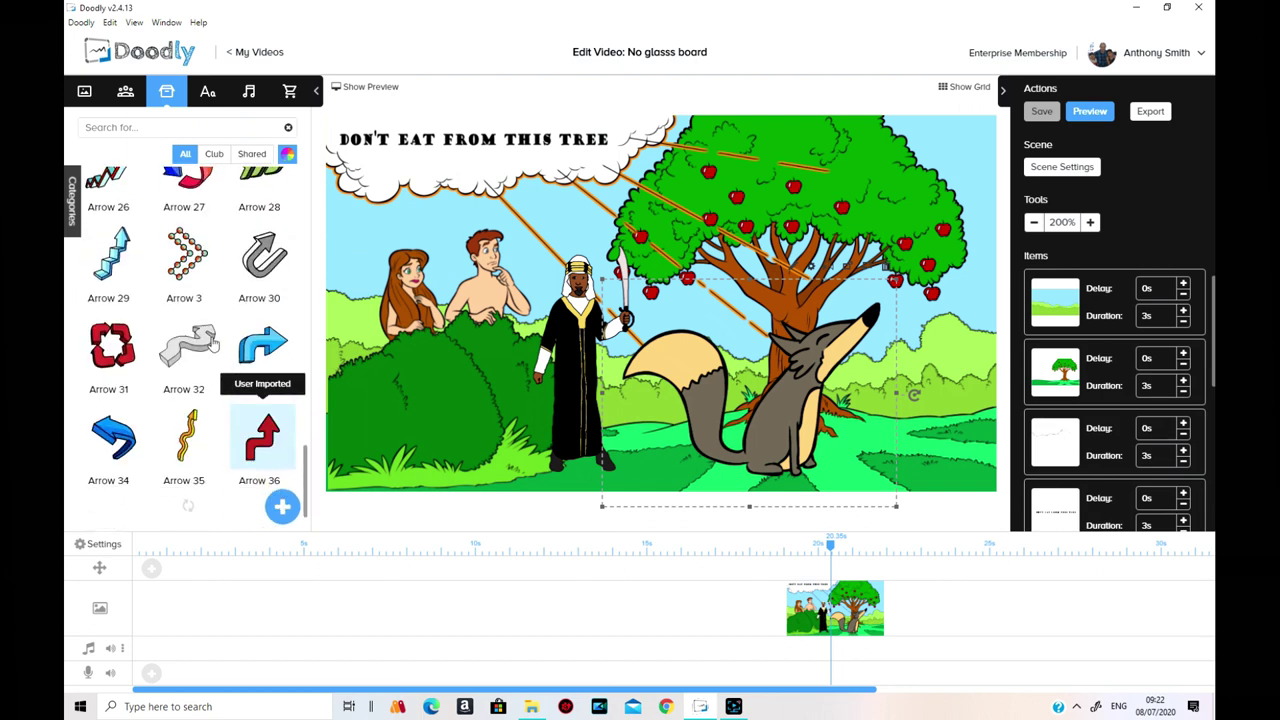
scroll(220, 338, "down", 5)
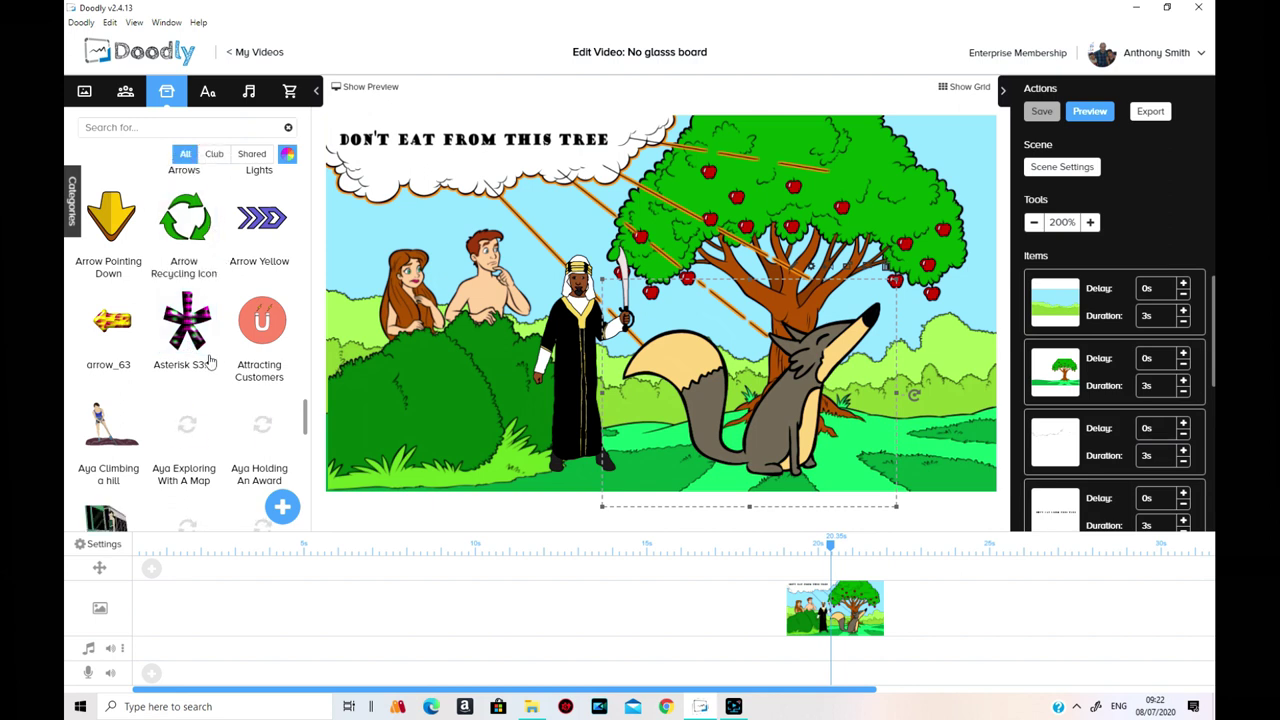
scroll(212, 348, "down", 3)
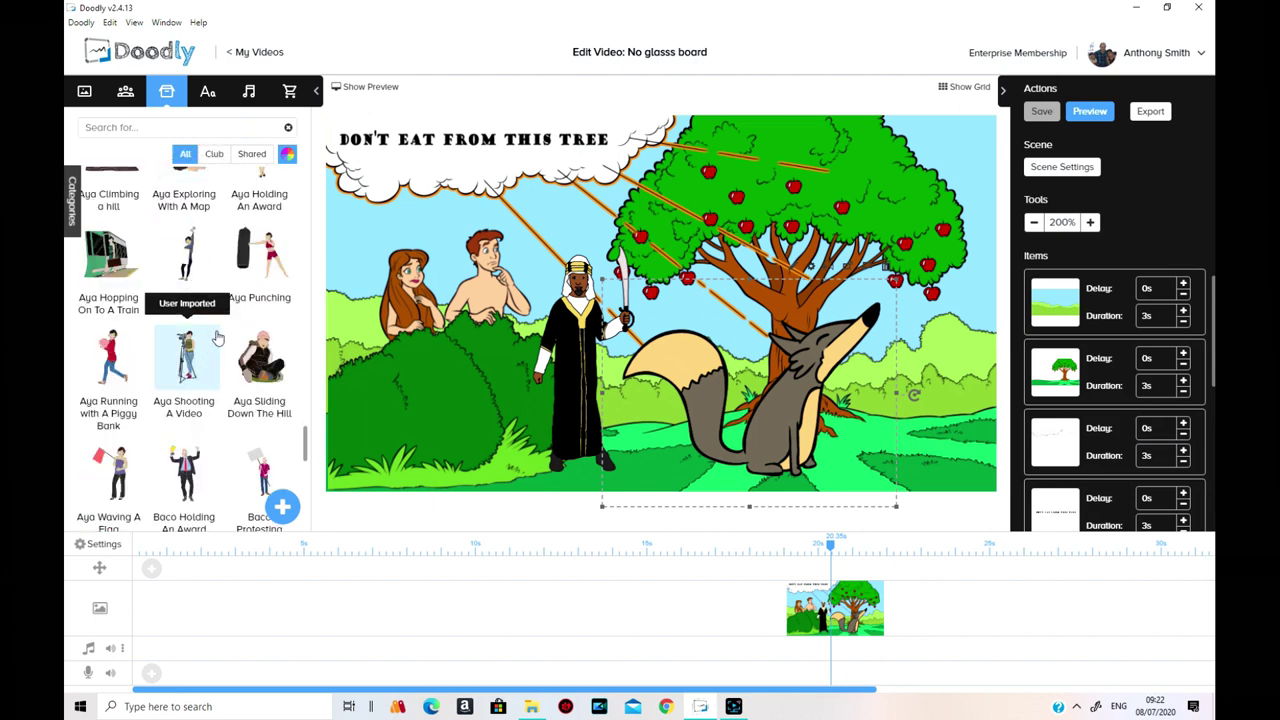
scroll(255, 315, "up", 5)
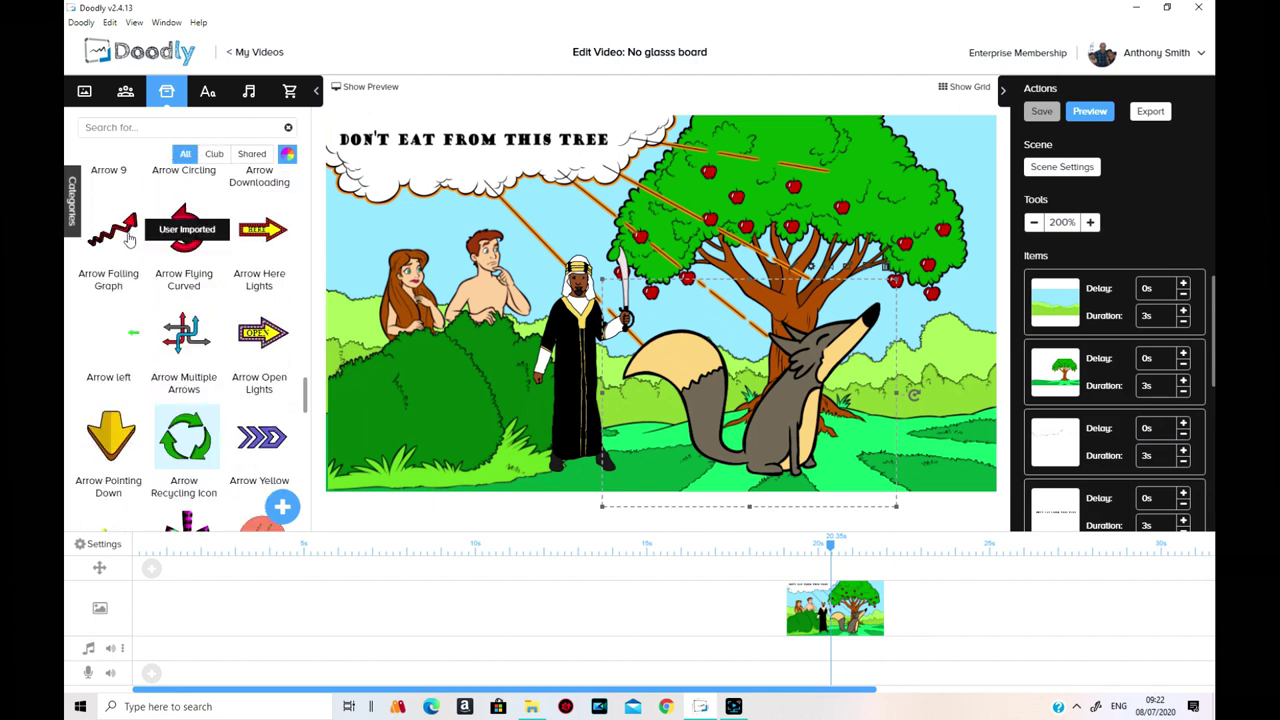
left_click(72, 200)
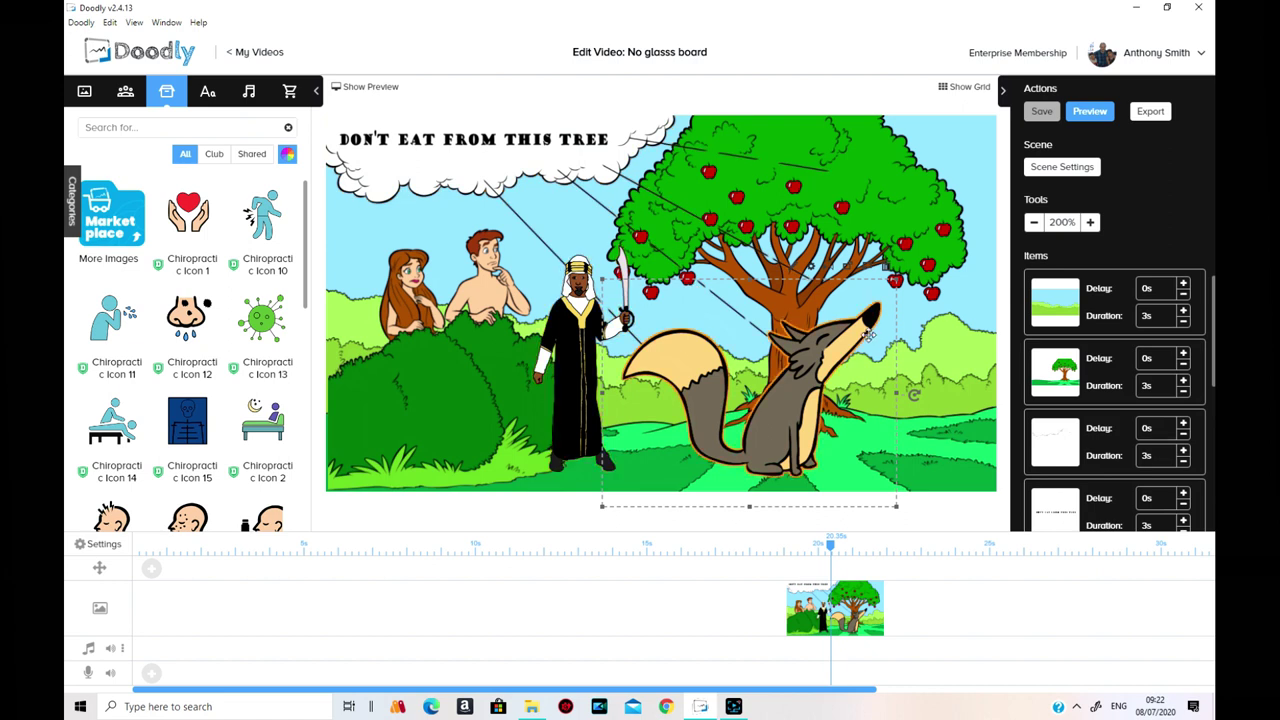
Open the font library and add a text item in the ARBERKLEY font across the couple and the arabian king
left_click(205, 91)
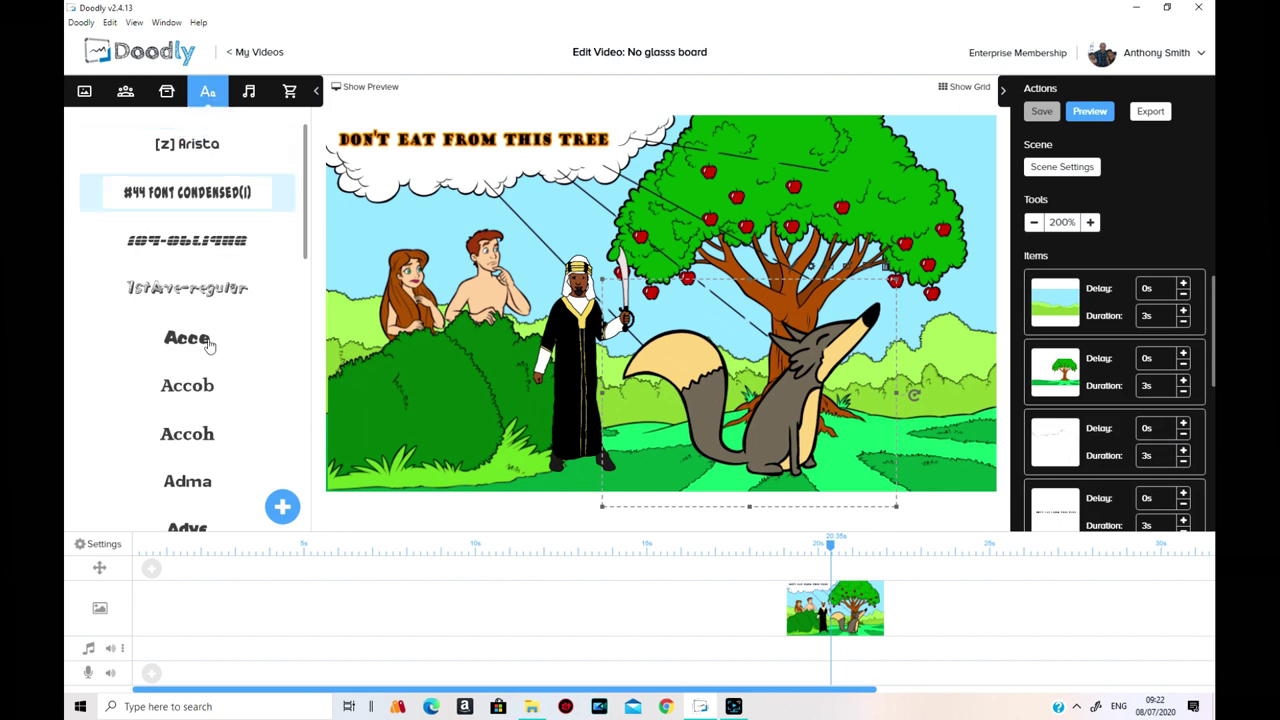
scroll(240, 335, "down", 6)
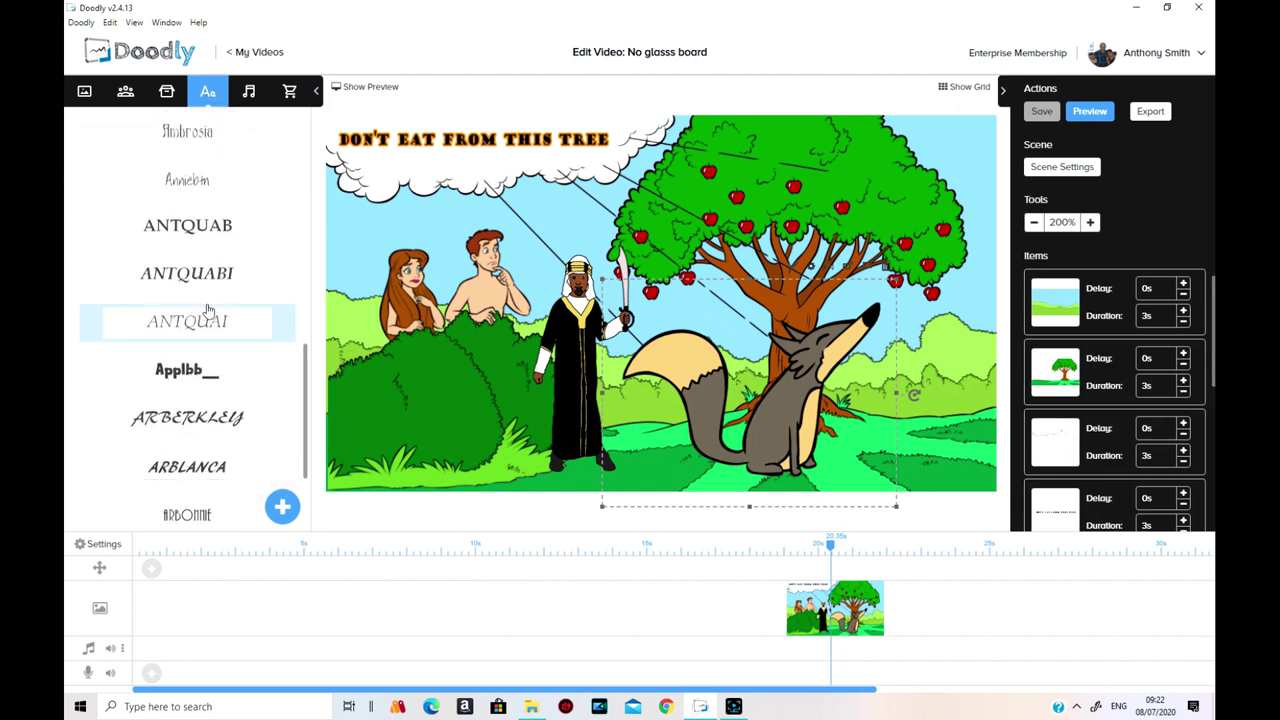
scroll(205, 308, "down", 2)
left_click(196, 302)
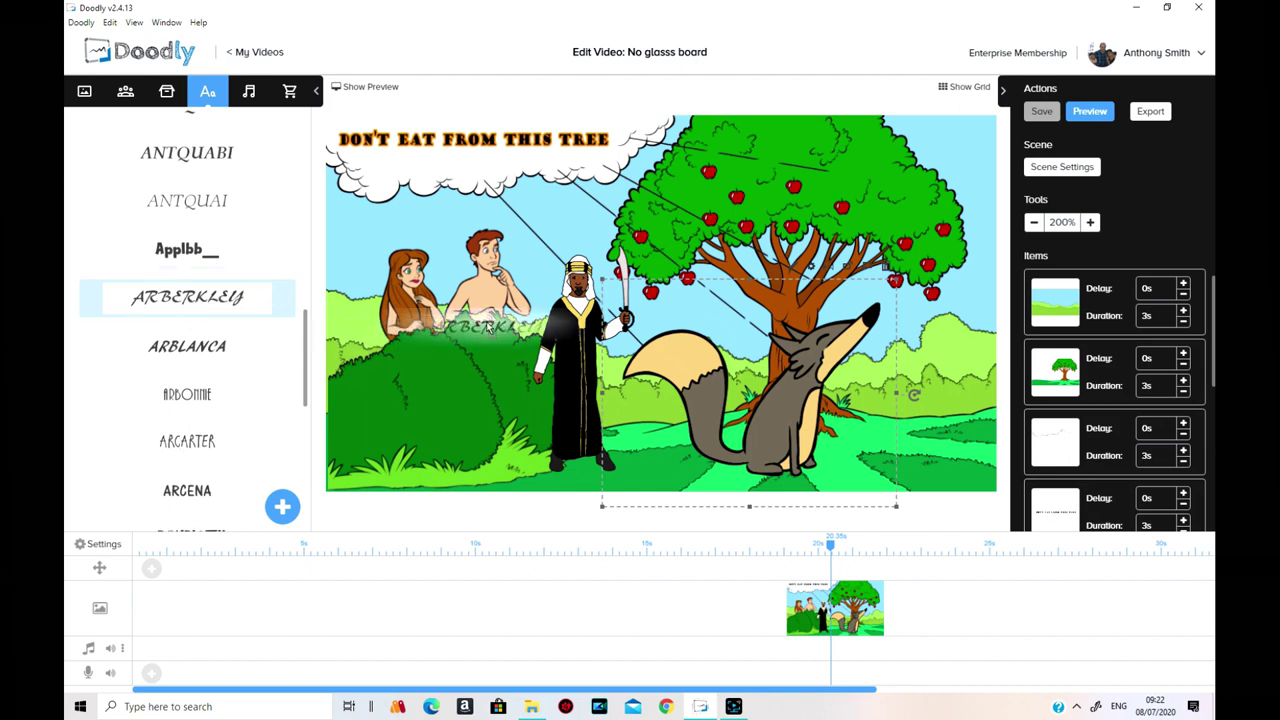
left_click(507, 327)
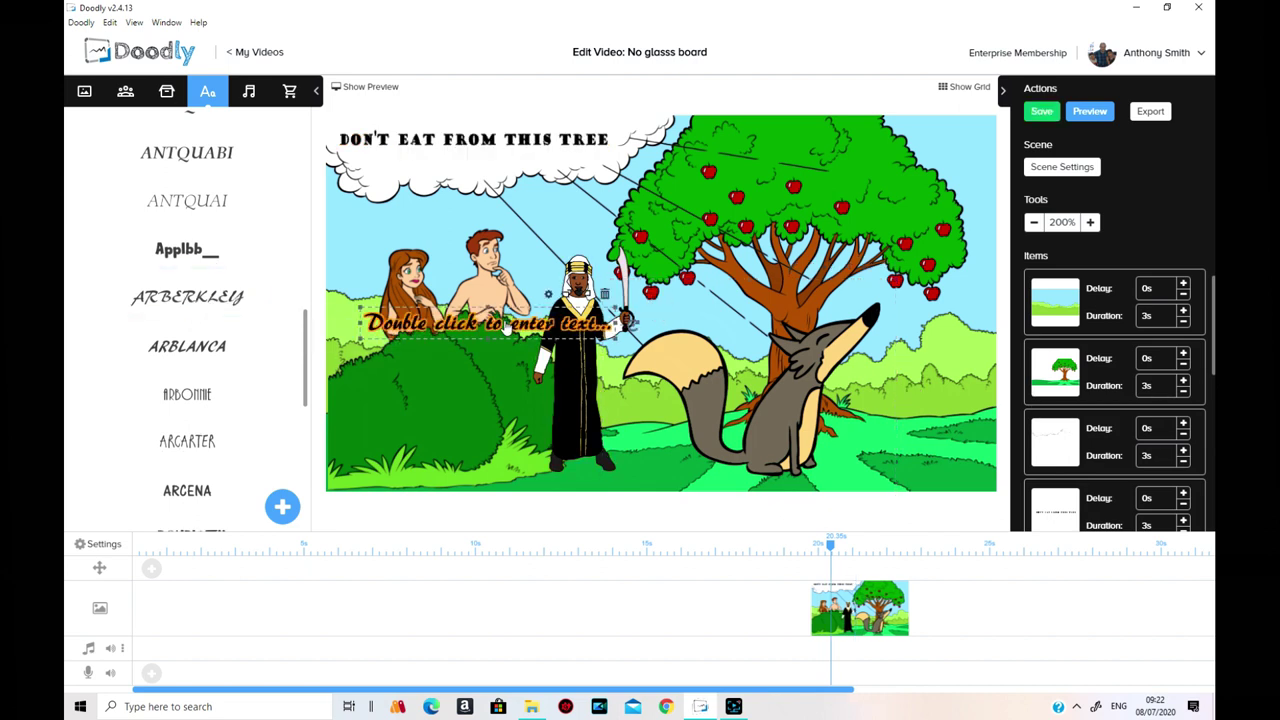
Set the ARBERKLEY text's color to yellow #F8E71C and apply the asset settings
left_click(548, 295)
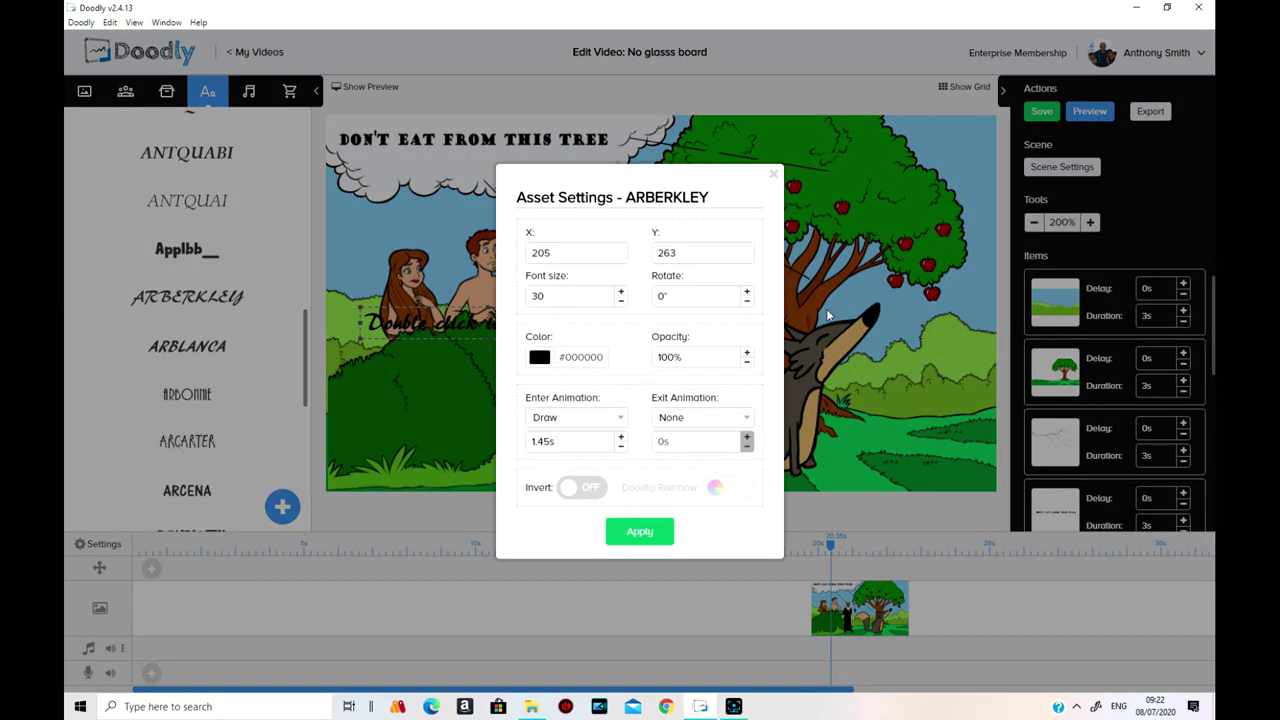
left_click(539, 358)
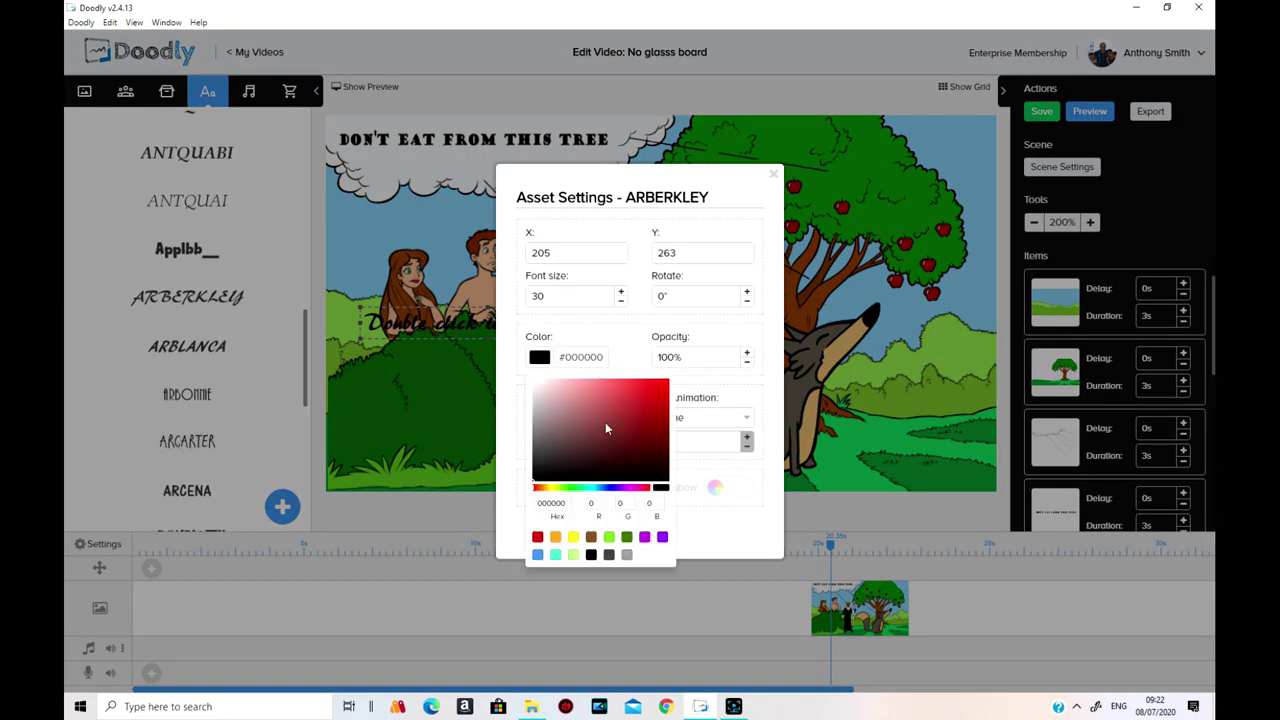
left_click(572, 539)
left_click(711, 536)
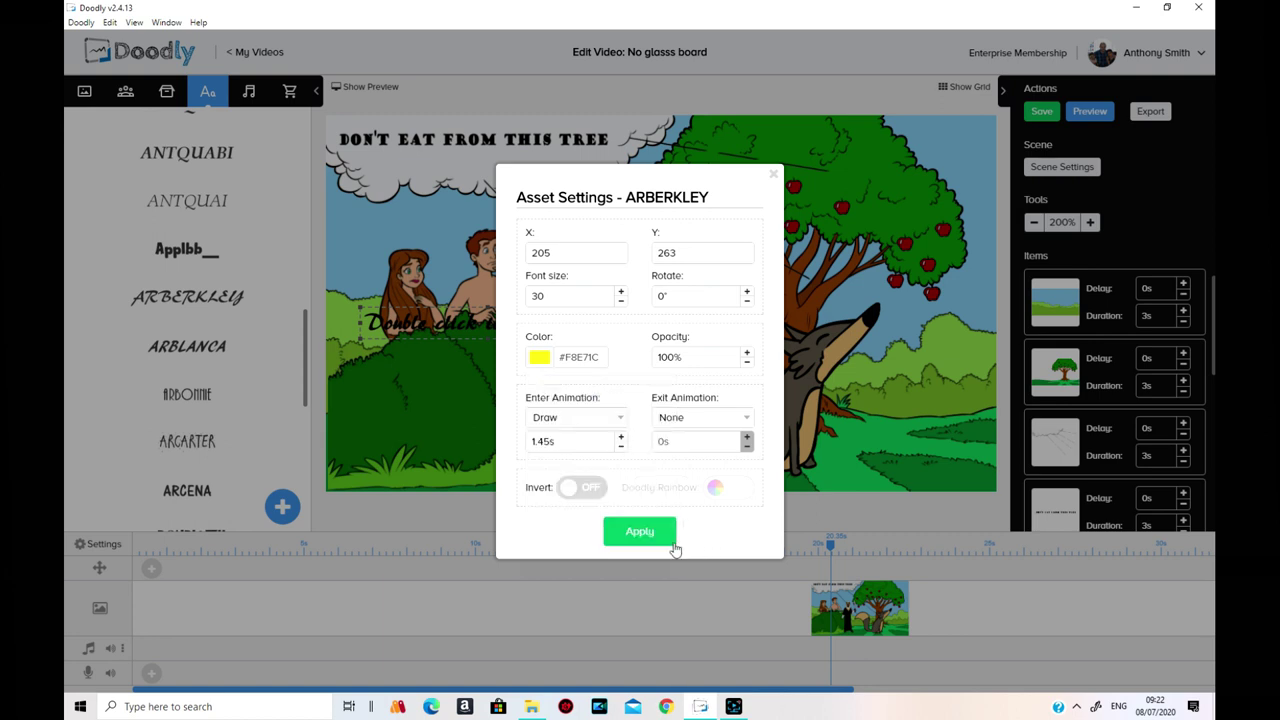
left_click(656, 537)
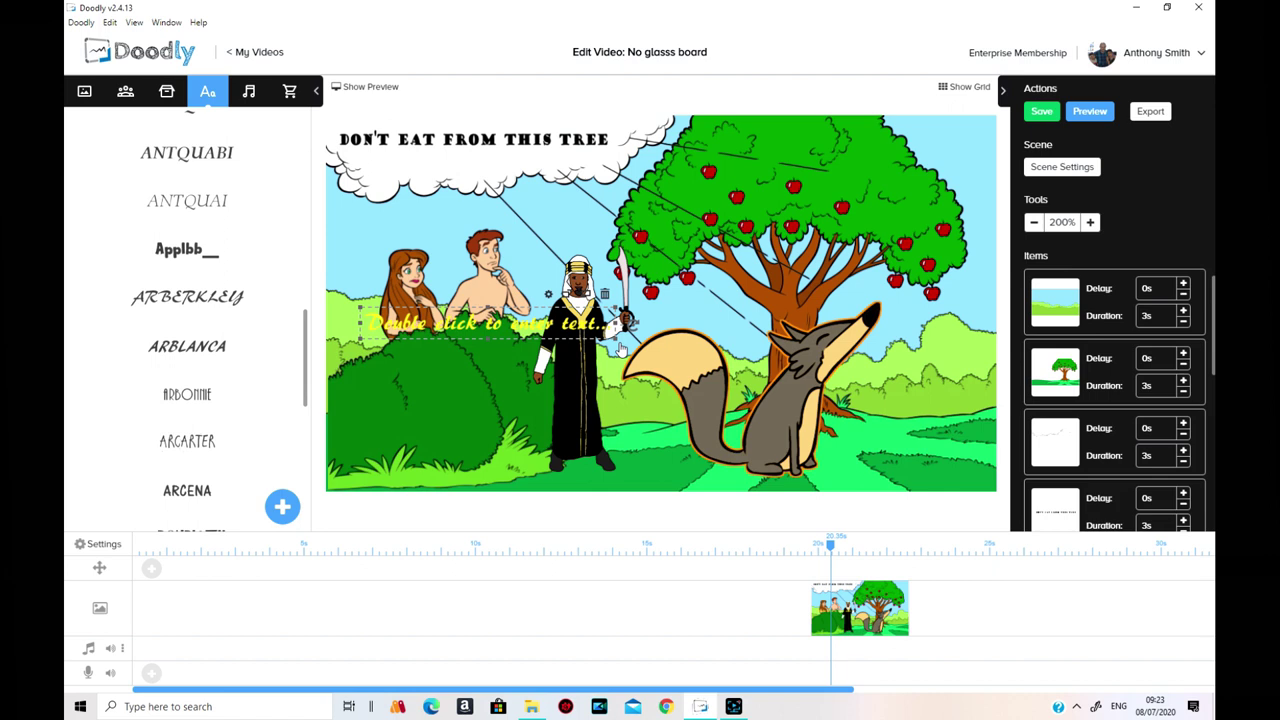
Enlarge the yellow text so it spans from the couple to the wolf's snout, and keep it selected
left_click_drag(613, 338, 893, 458)
left_click(901, 441)
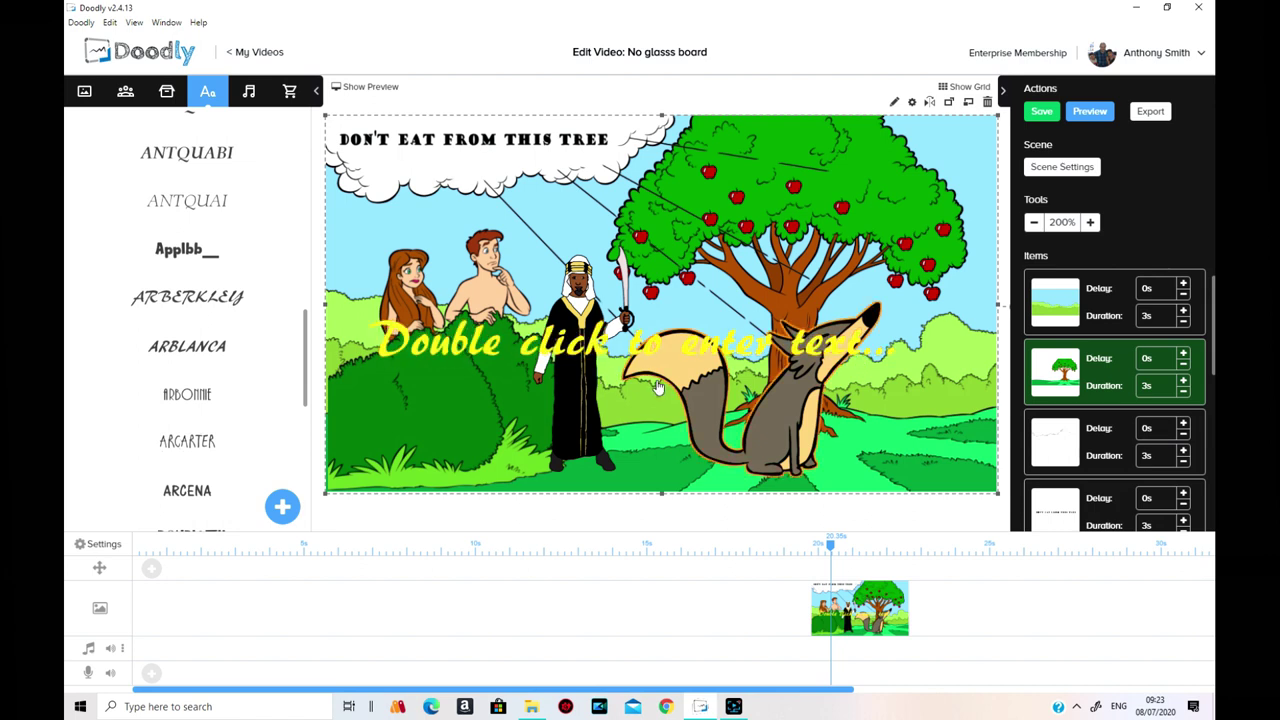
left_click(716, 358)
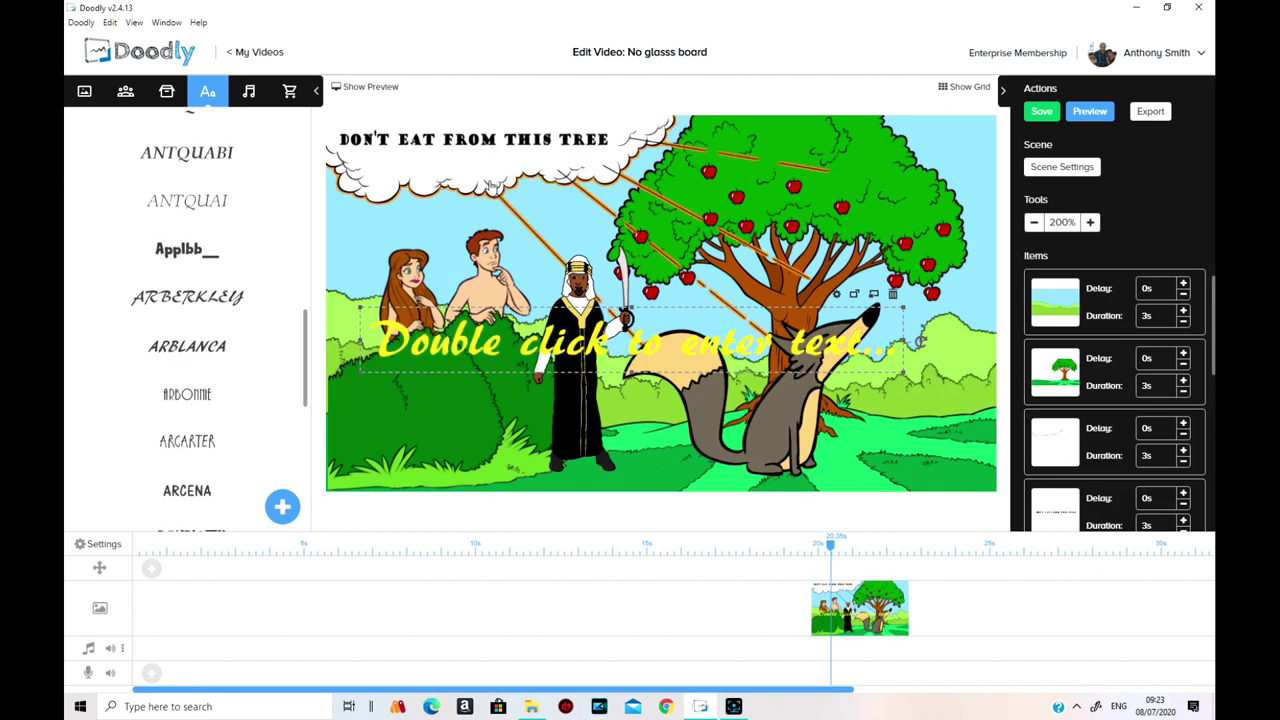
Filter the audio library to Music and add A New Dawn to the timeline's music track
left_click(249, 93)
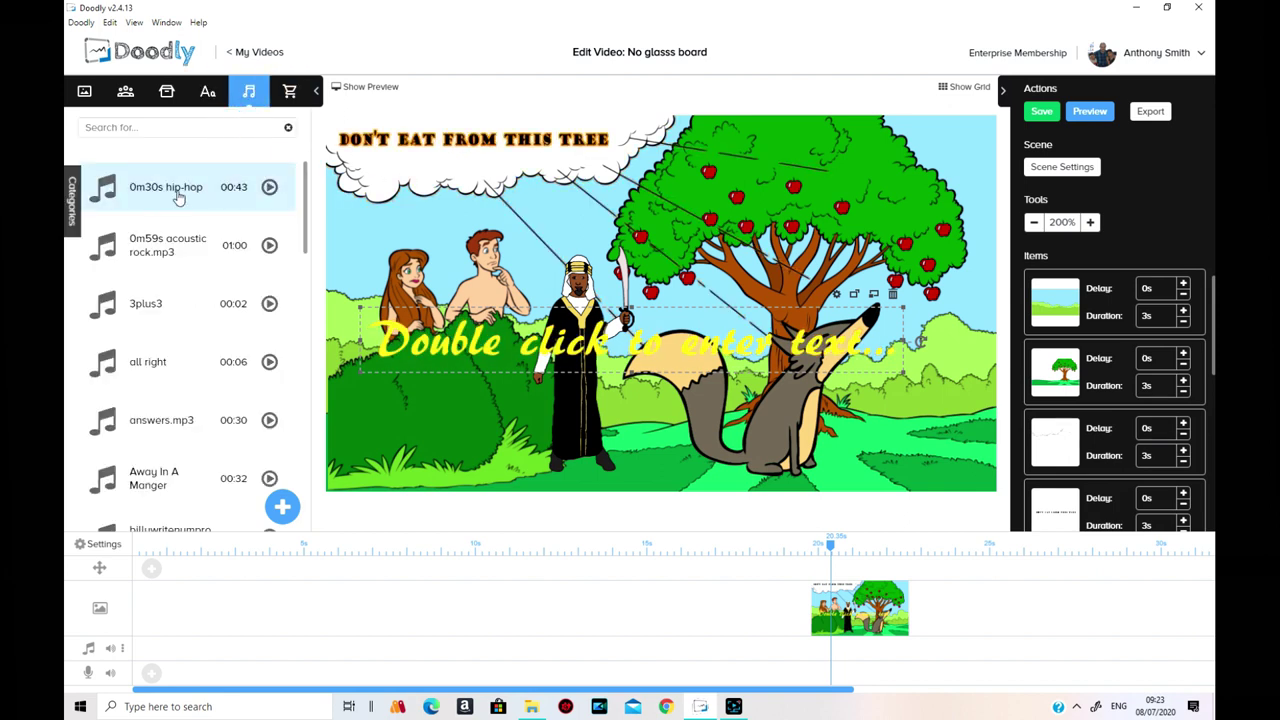
left_click(72, 197)
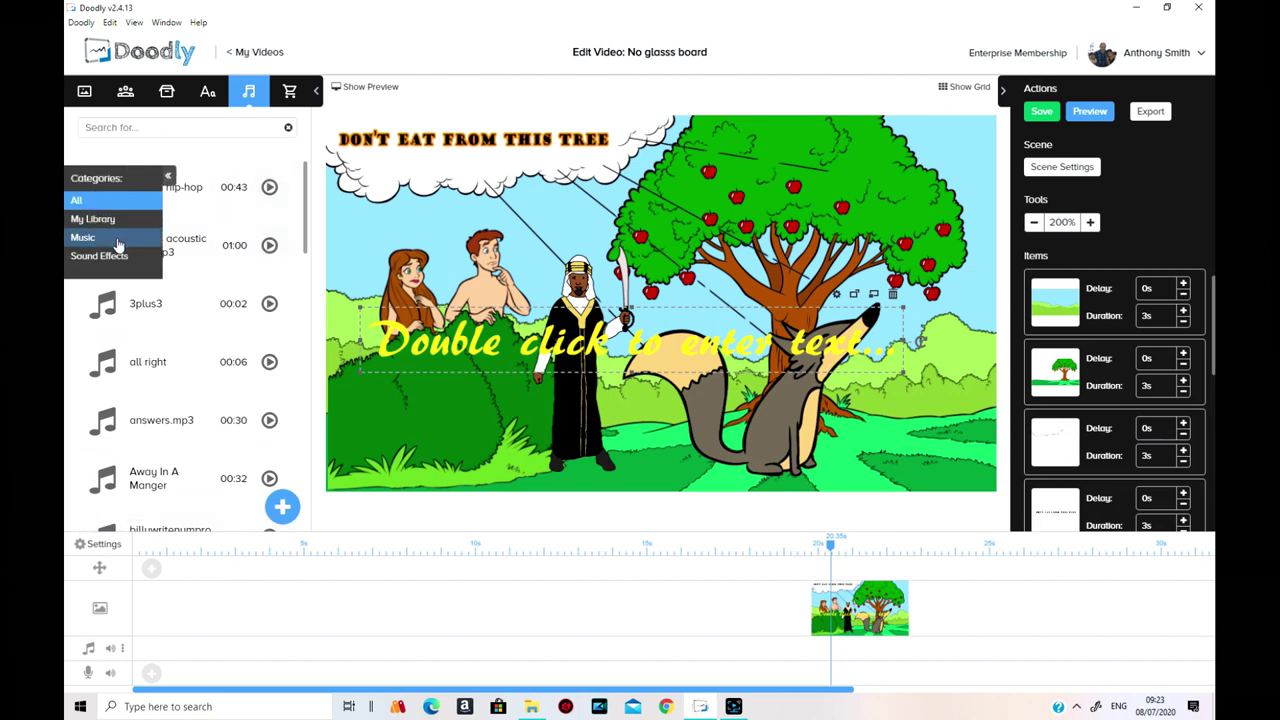
left_click(118, 242)
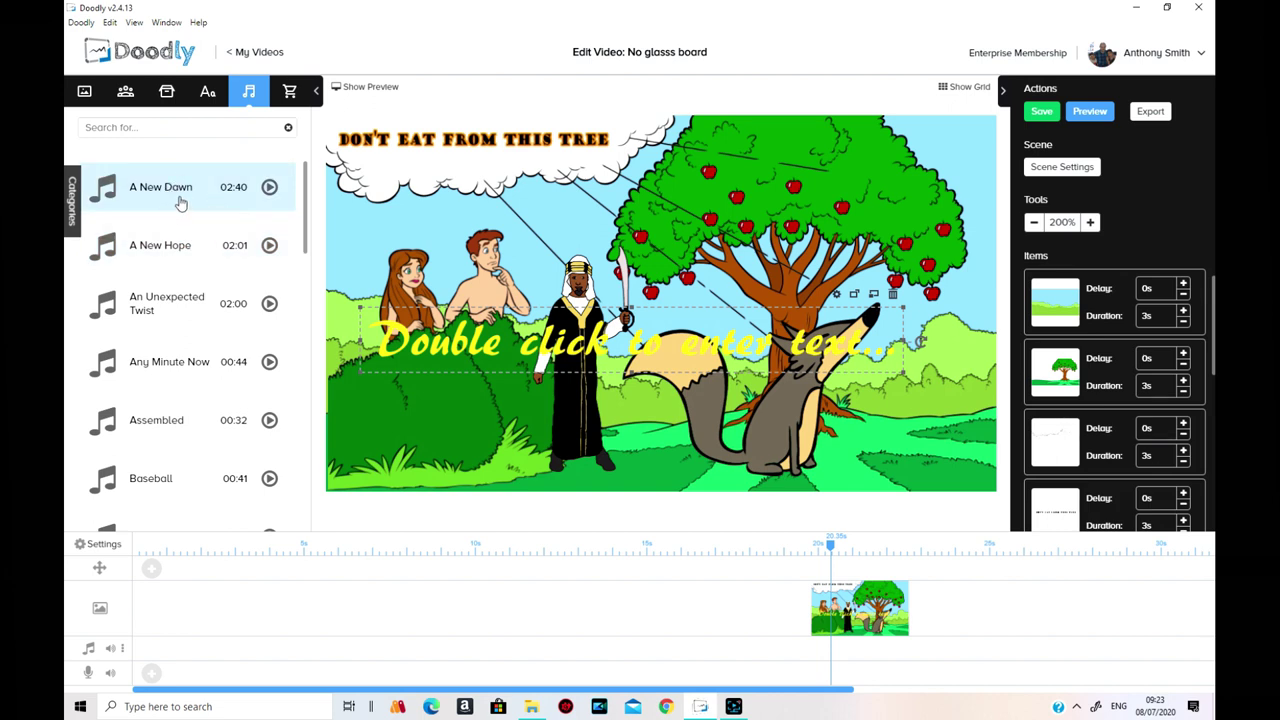
left_click_drag(184, 193, 239, 649)
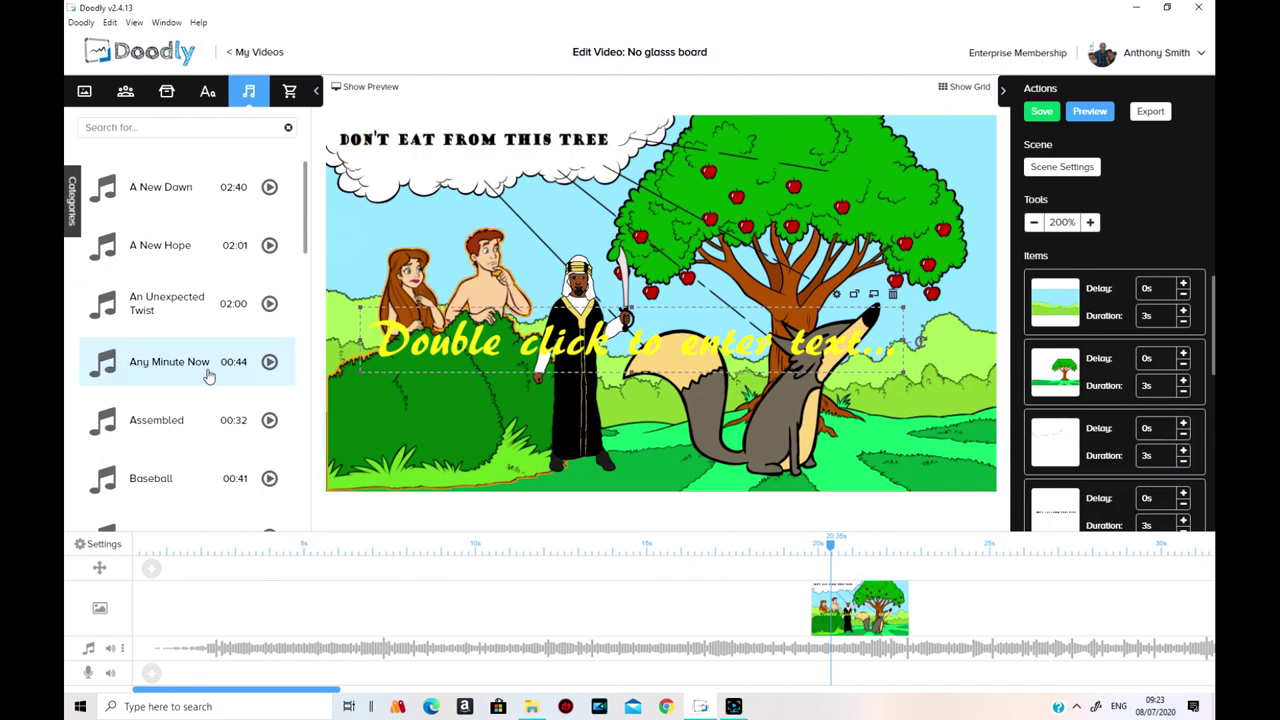
Filter the audio library to My Library and add the 10-second dood recording to the timeline's voiceover track
scroll(210, 370, "down", 1)
scroll(224, 370, "down", 4)
scroll(100, 360, "up", 2)
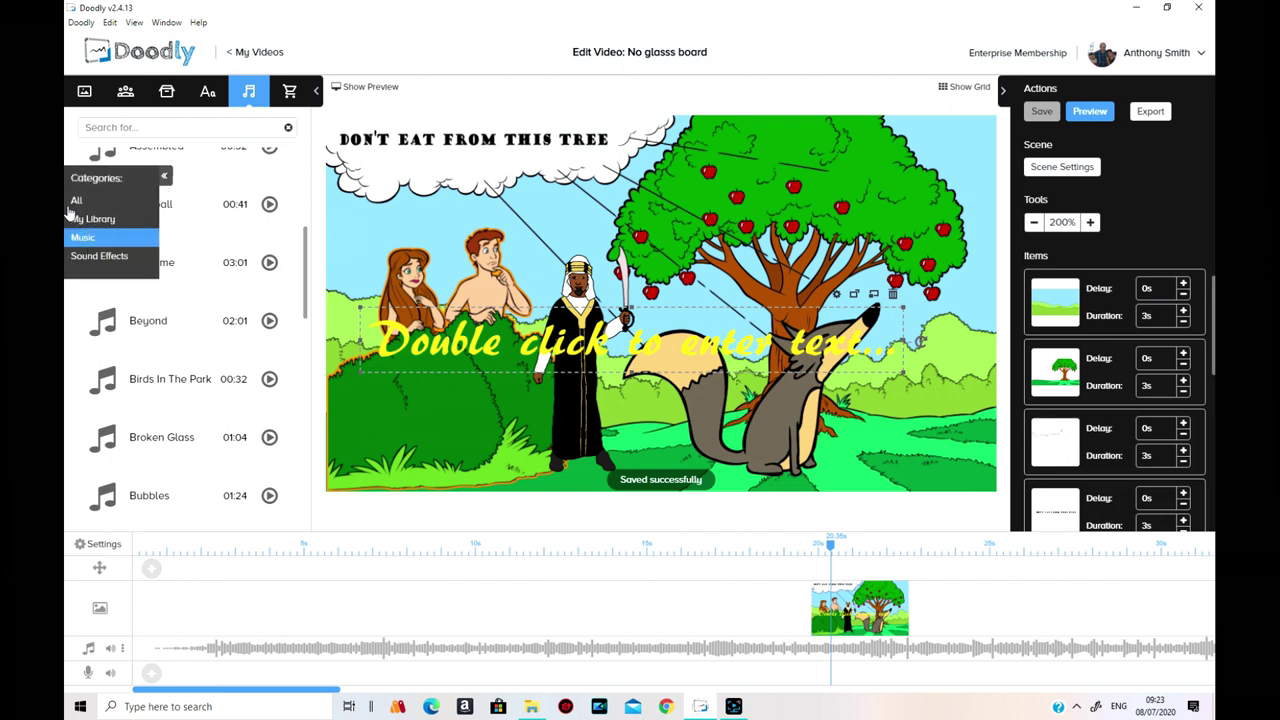
left_click(92, 220)
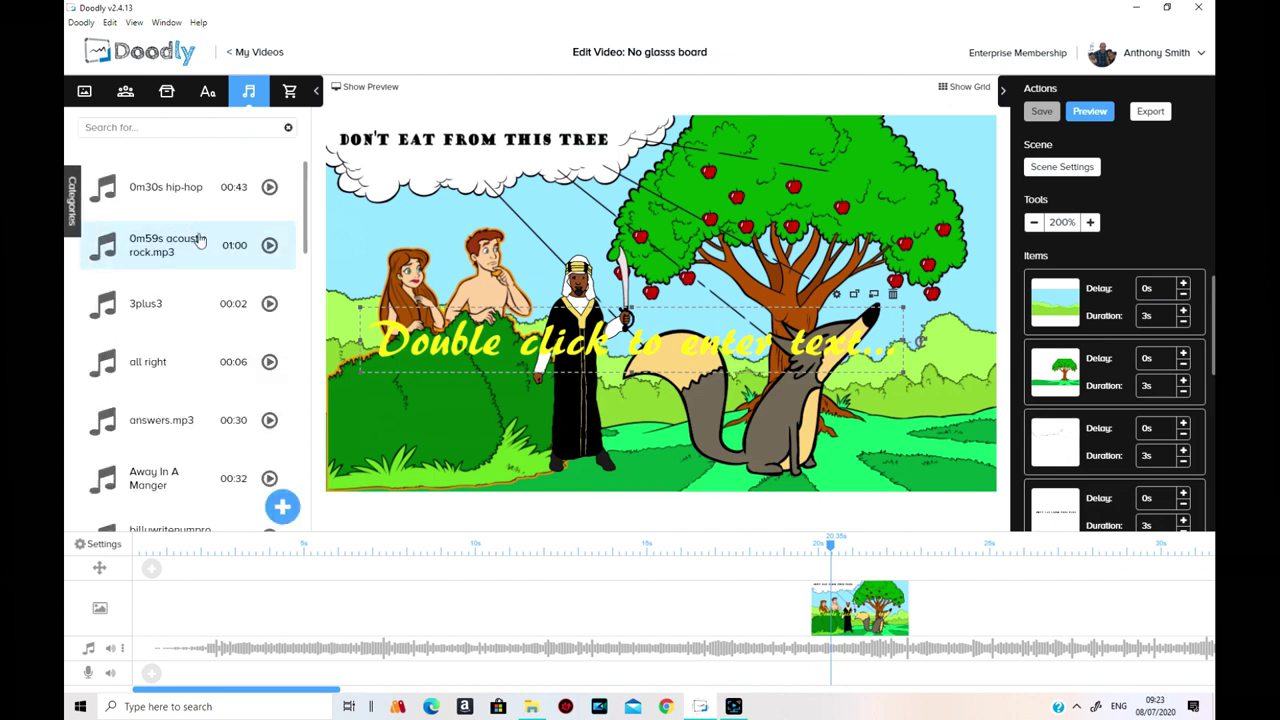
scroll(212, 235, "down", 2)
scroll(224, 310, "down", 6)
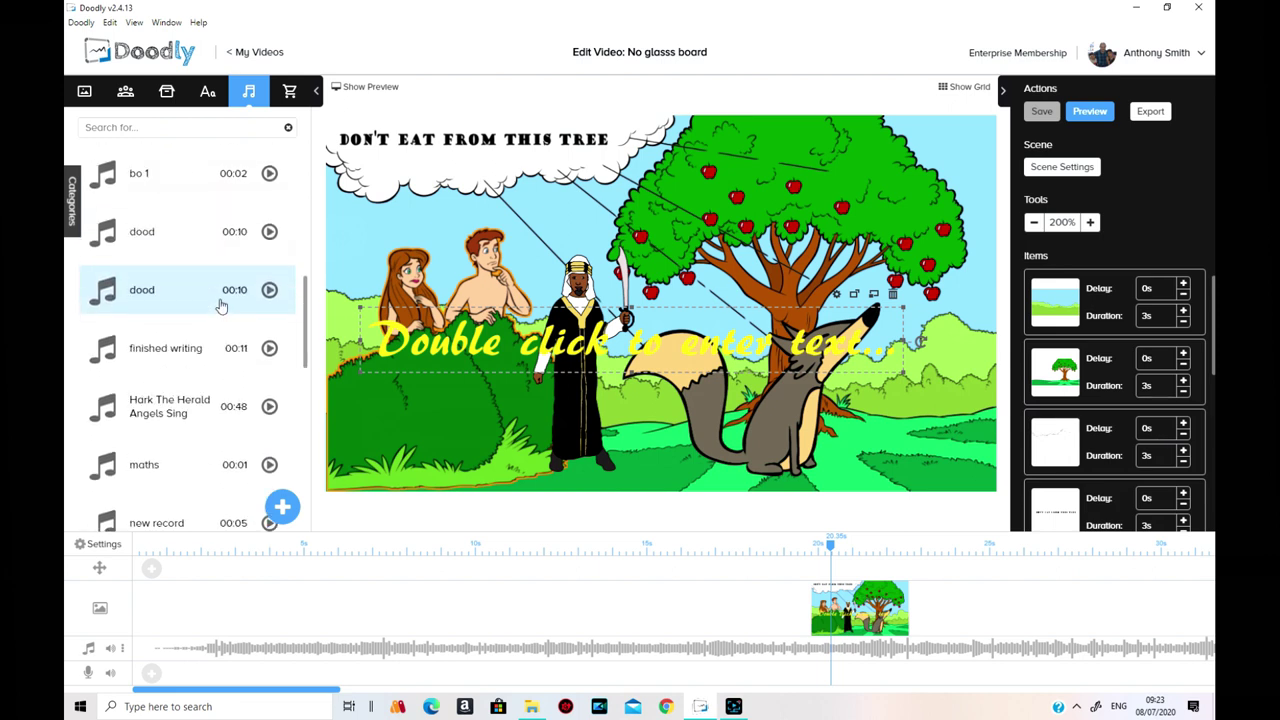
left_click(185, 239)
left_click_drag(155, 235, 318, 677)
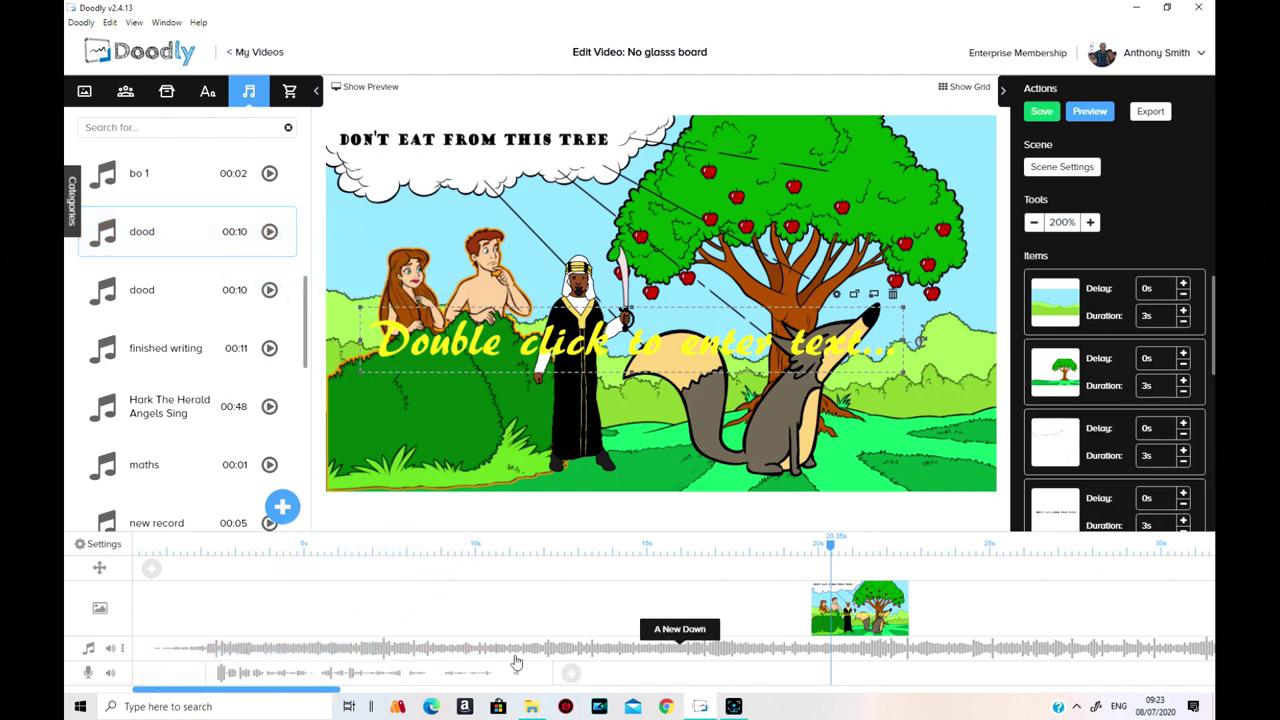
Preview the video with its music and voiceover, close the preview and save the video
mouse_move(126, 652)
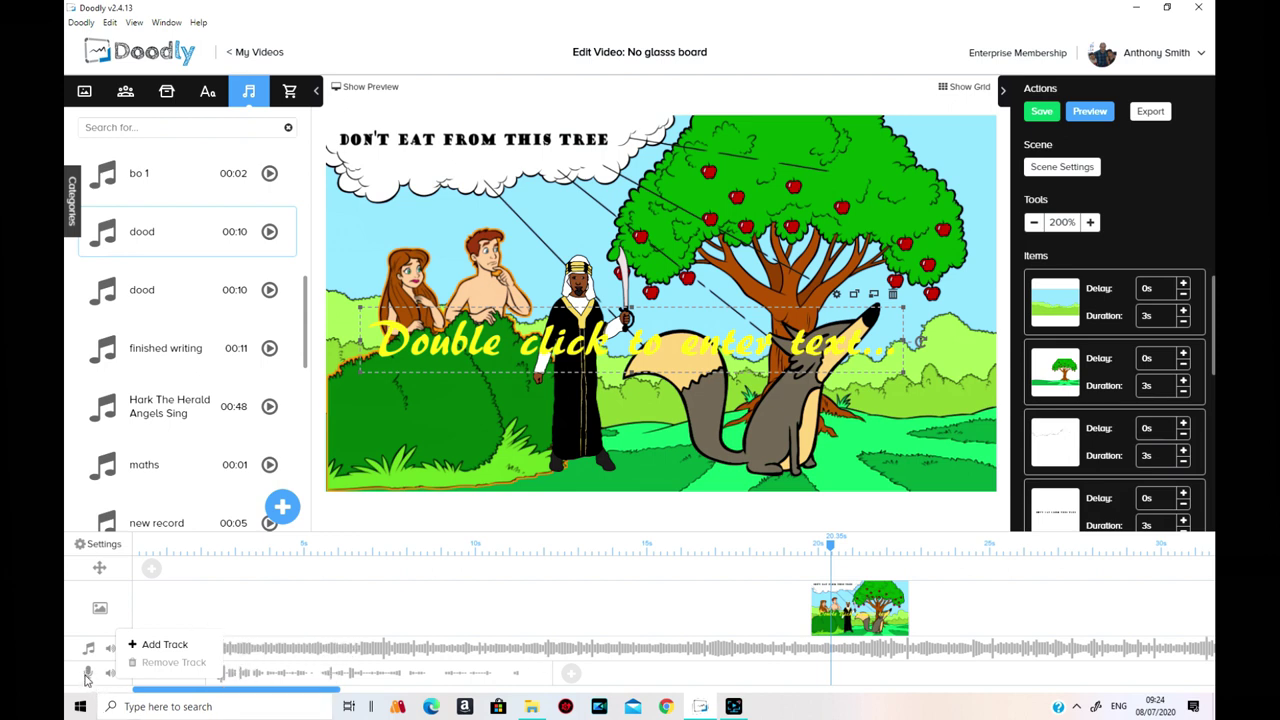
scroll(393, 610, "right", 4)
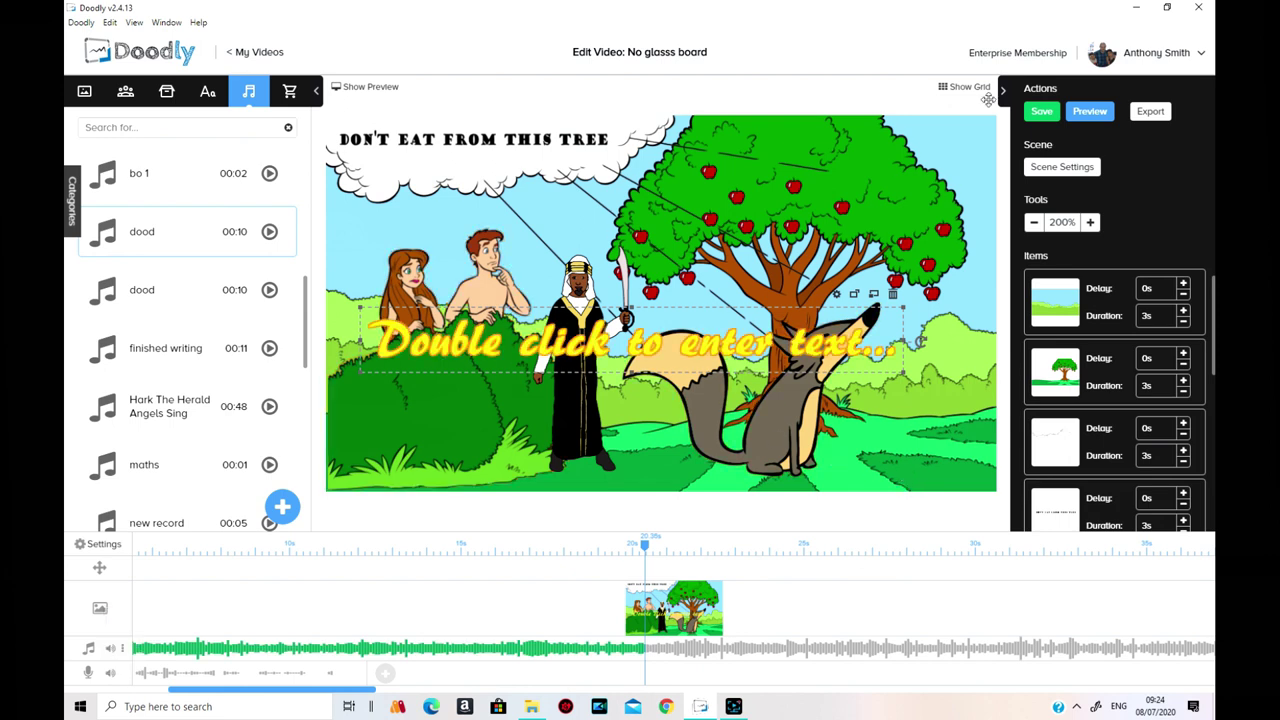
left_click(1088, 113)
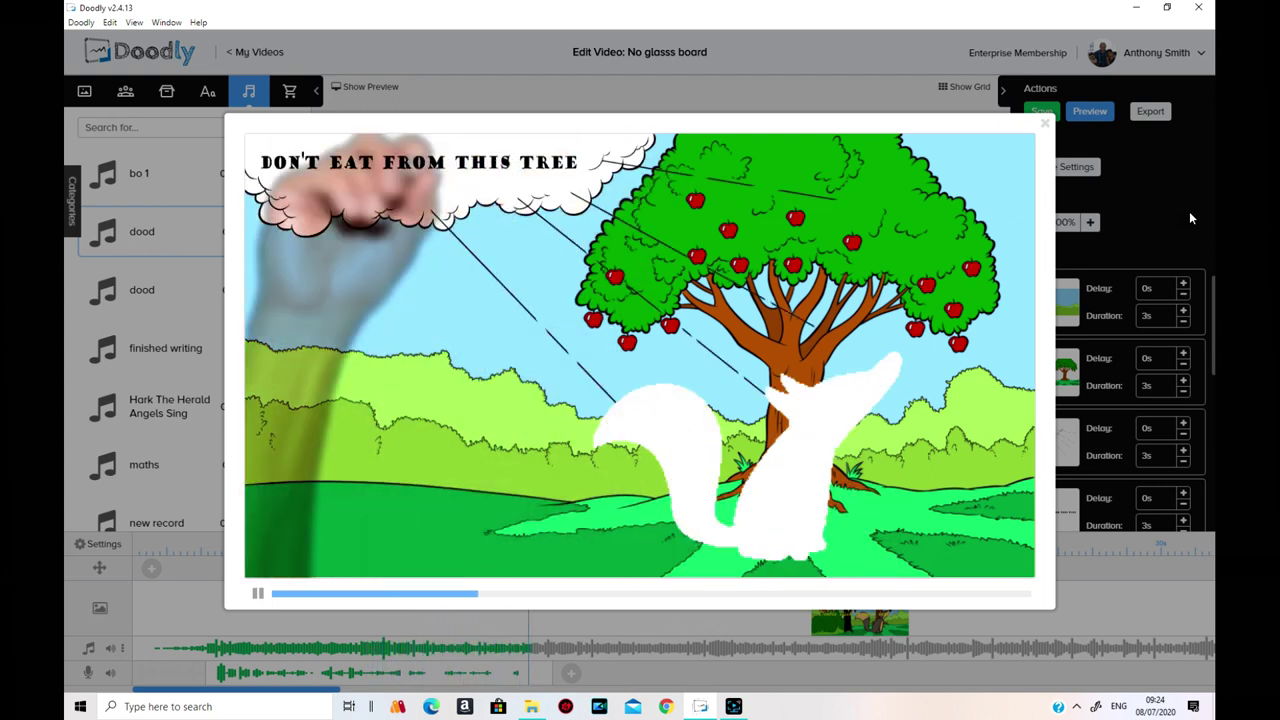
left_click(1044, 127)
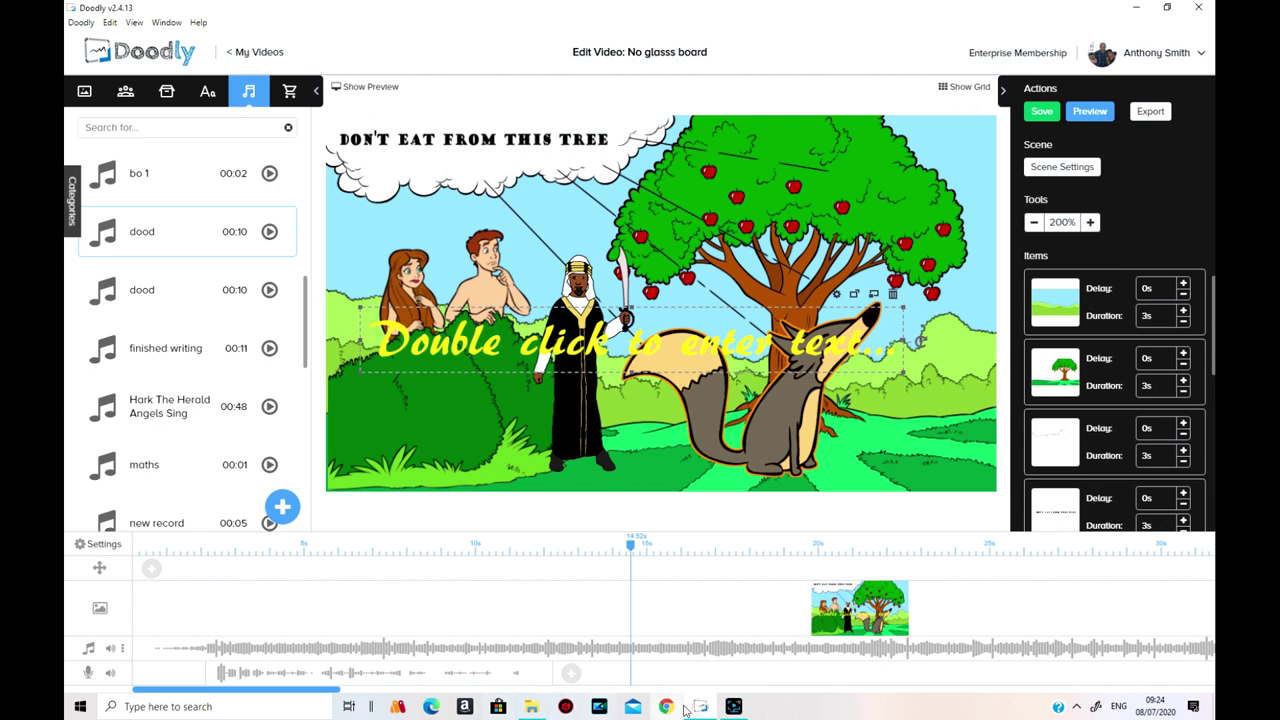
key("ctrl+s")
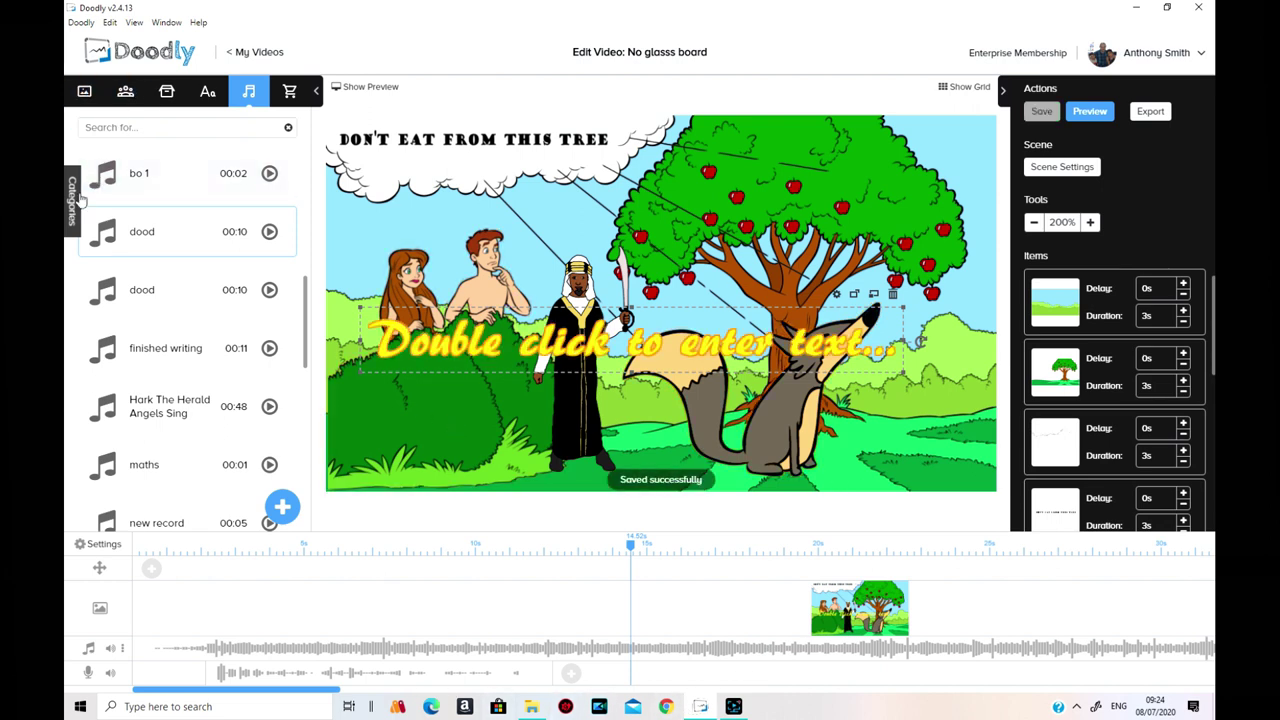
Filter the audio library to Sound Effects and browse the list down to the Scifi and Sharp sounds
left_click(79, 200)
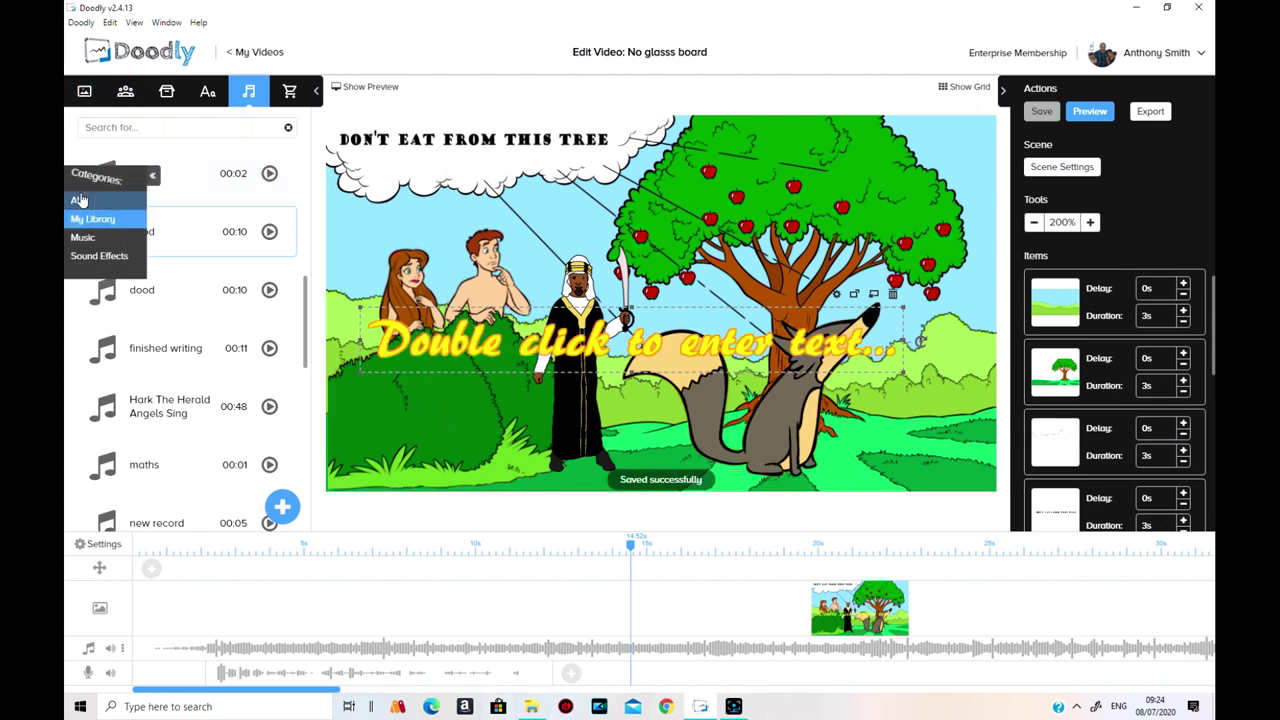
left_click(133, 257)
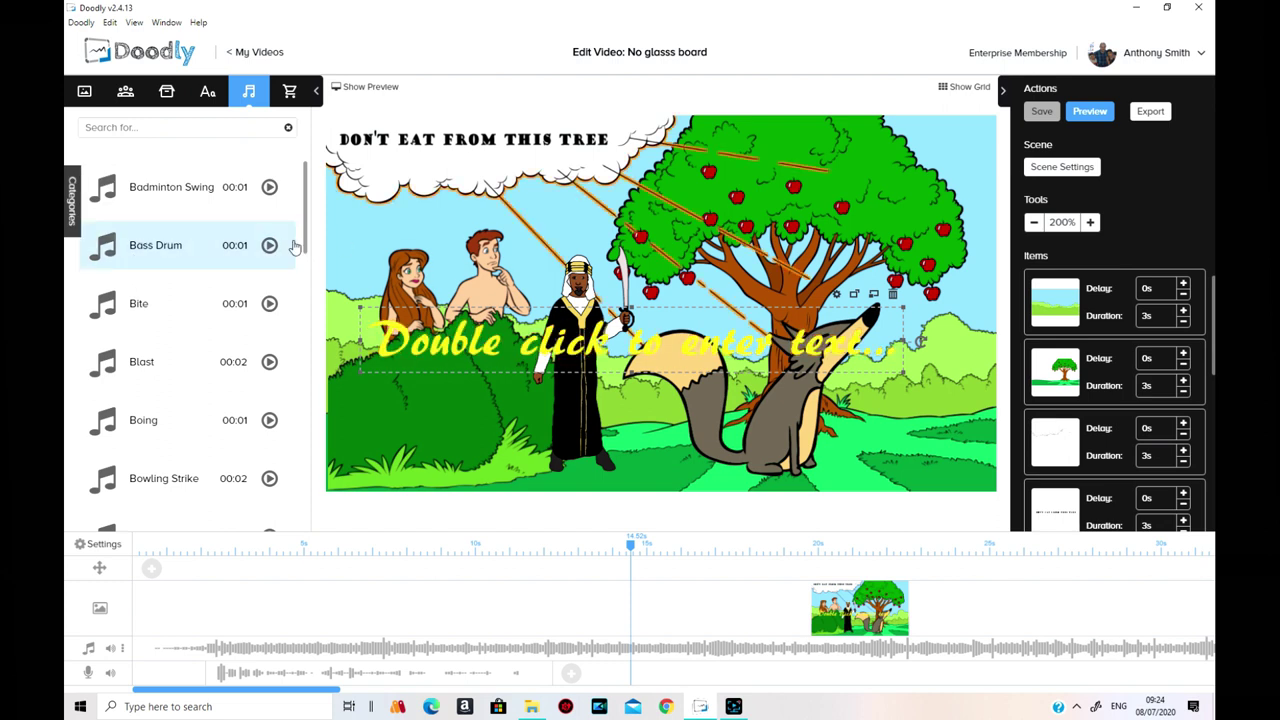
left_click_drag(305, 245, 303, 428)
scroll(303, 428, "down", 5)
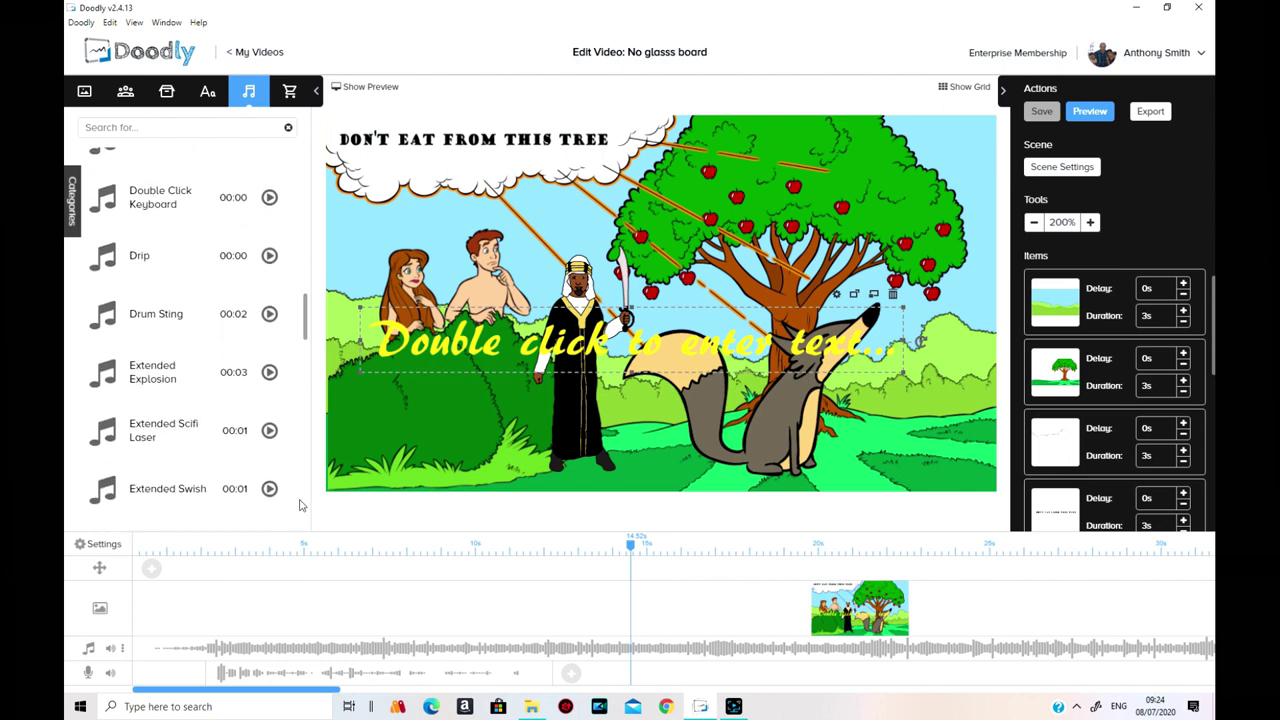
scroll(266, 415, "down", 4)
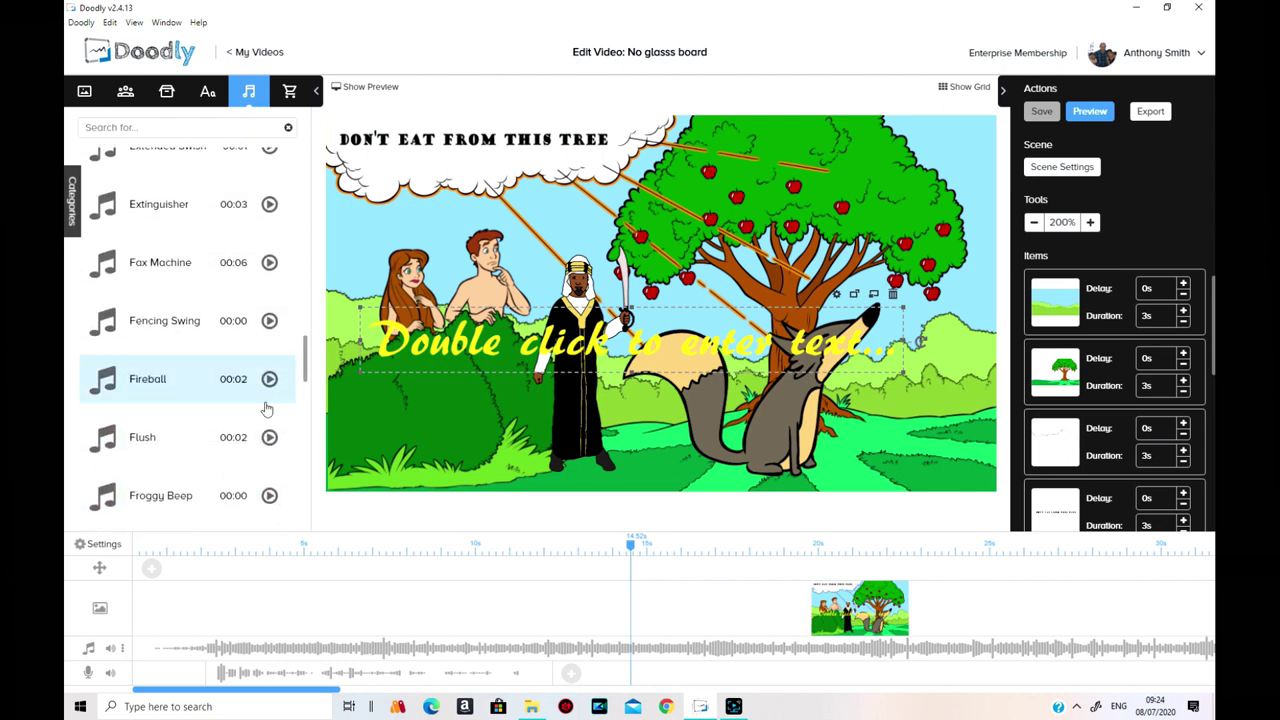
scroll(220, 378, "down", 2)
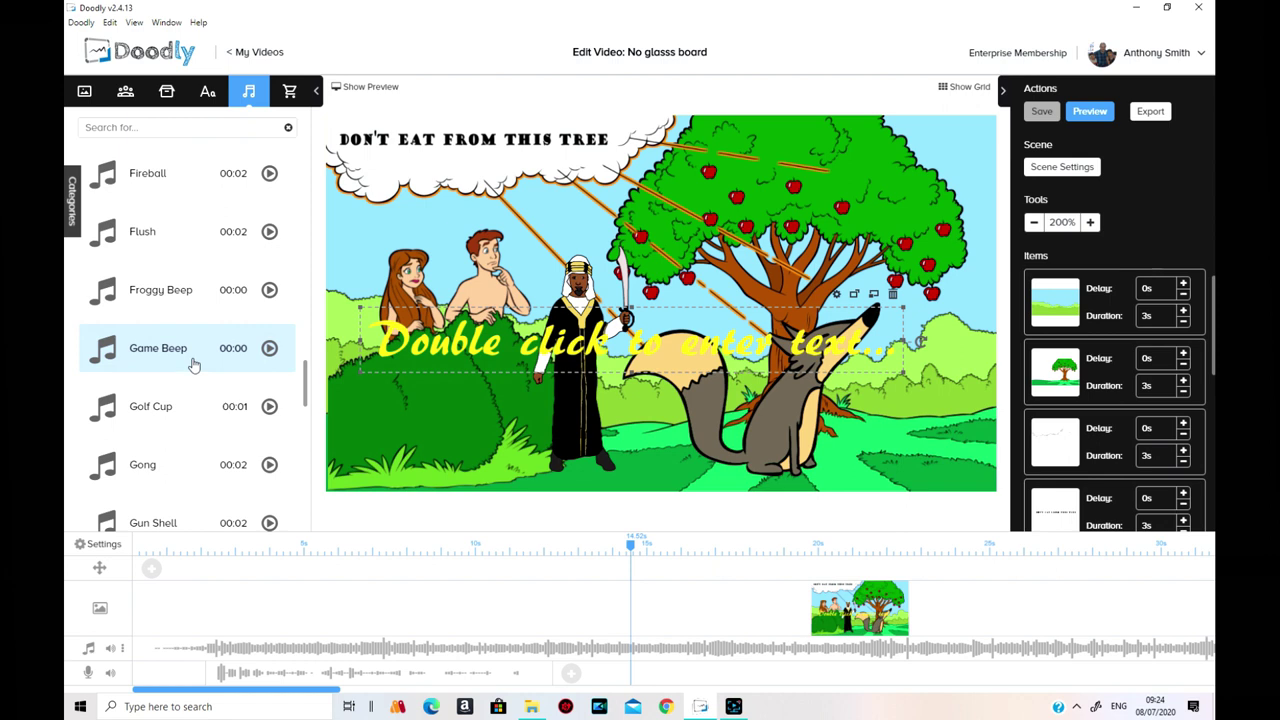
scroll(194, 365, "down", 3)
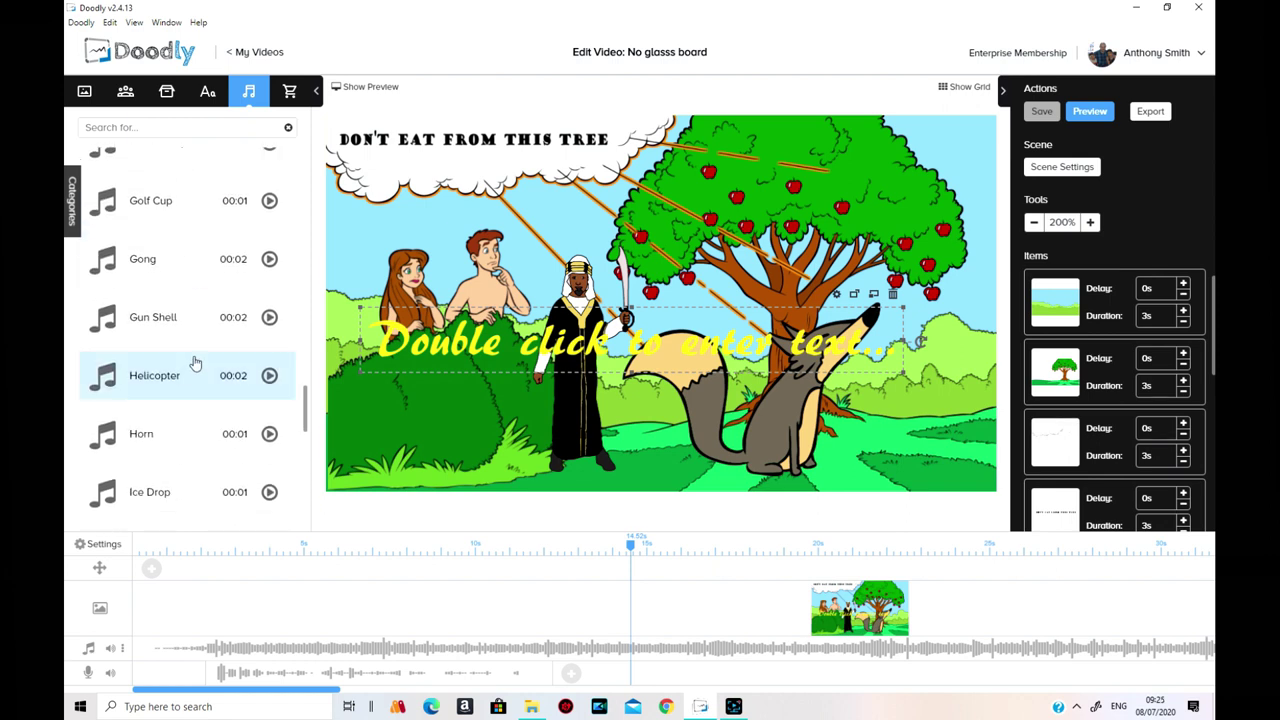
scroll(195, 363, "down", 2)
scroll(195, 363, "down", 2)
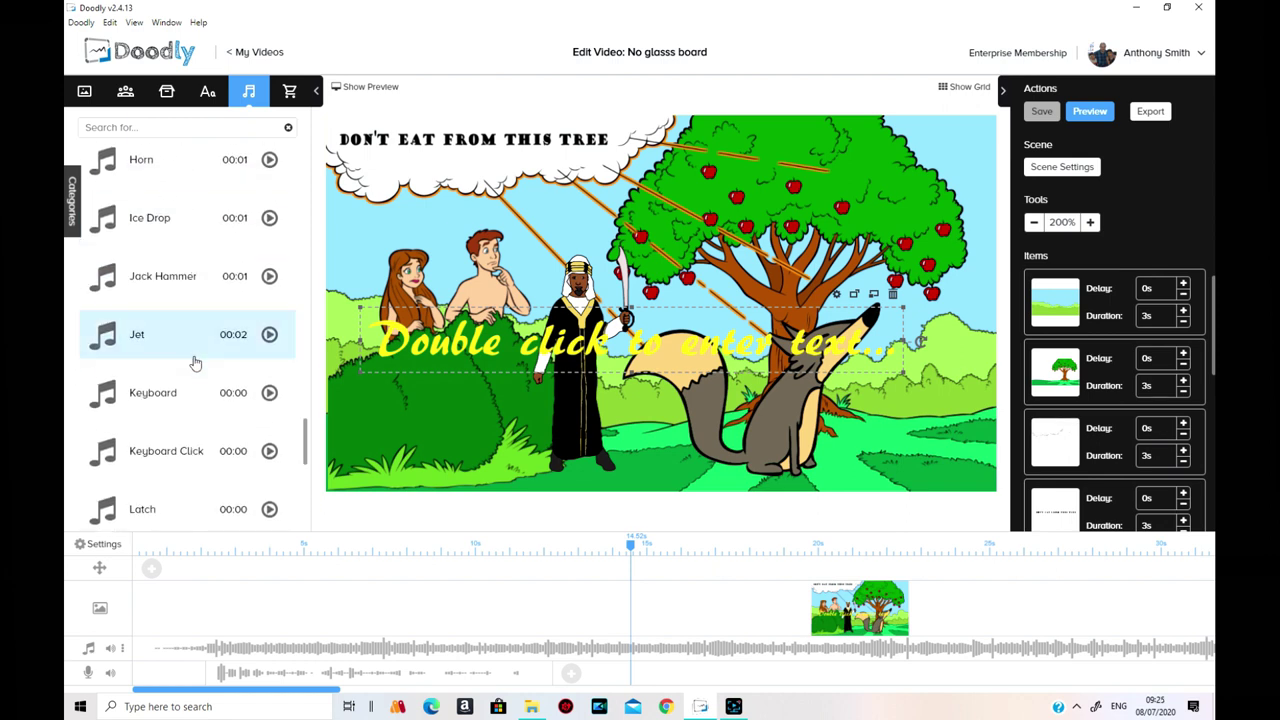
scroll(195, 363, "down", 7)
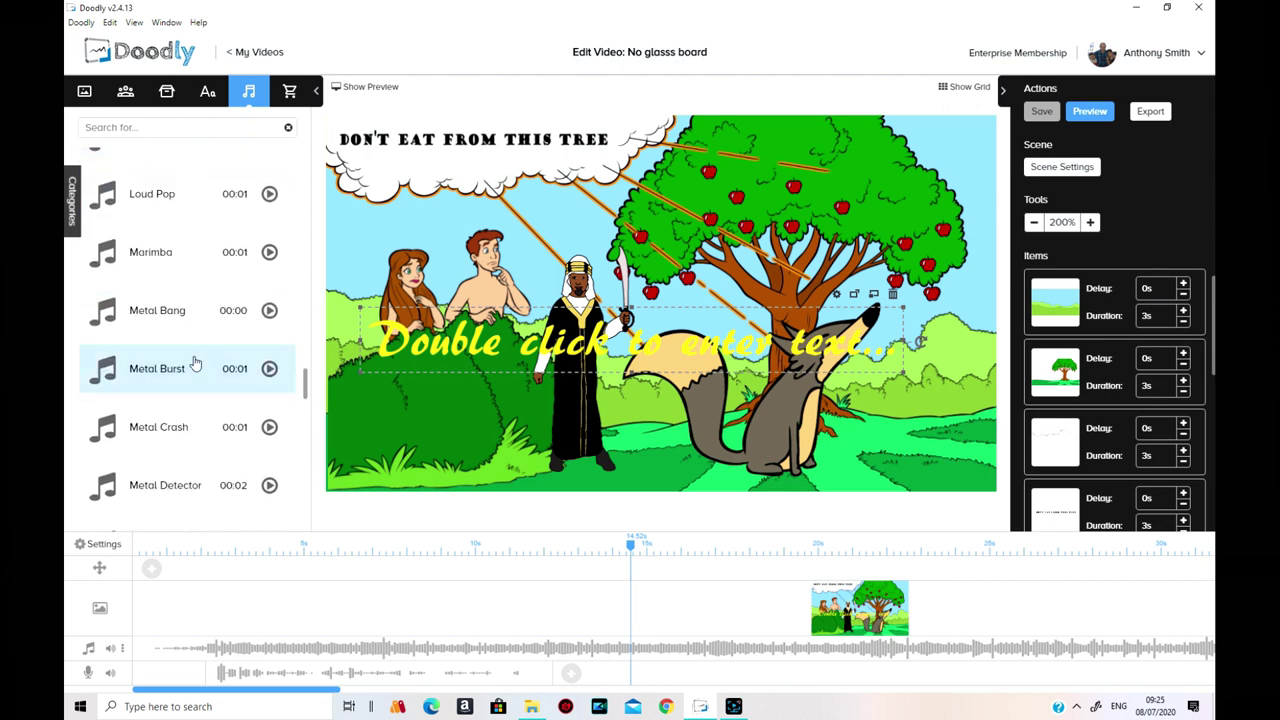
scroll(195, 363, "down", 2)
scroll(195, 363, "down", 4)
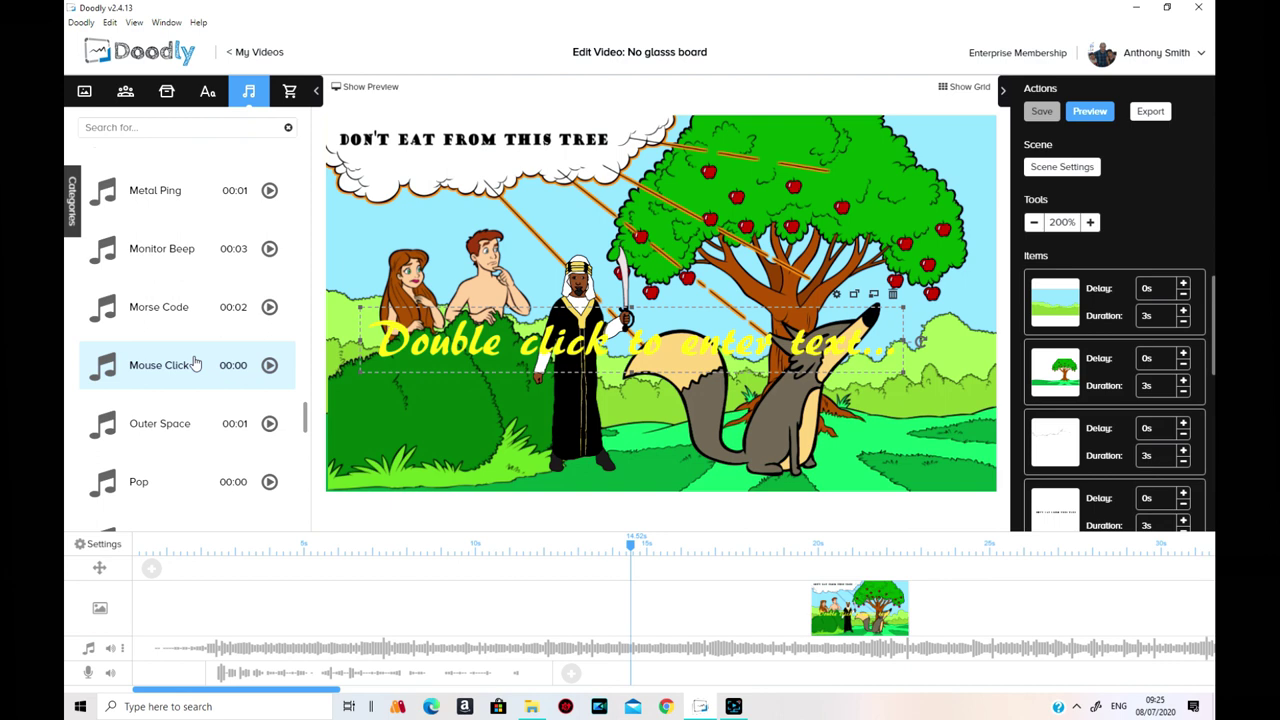
scroll(195, 363, "down", 4)
scroll(185, 432, "down", 4)
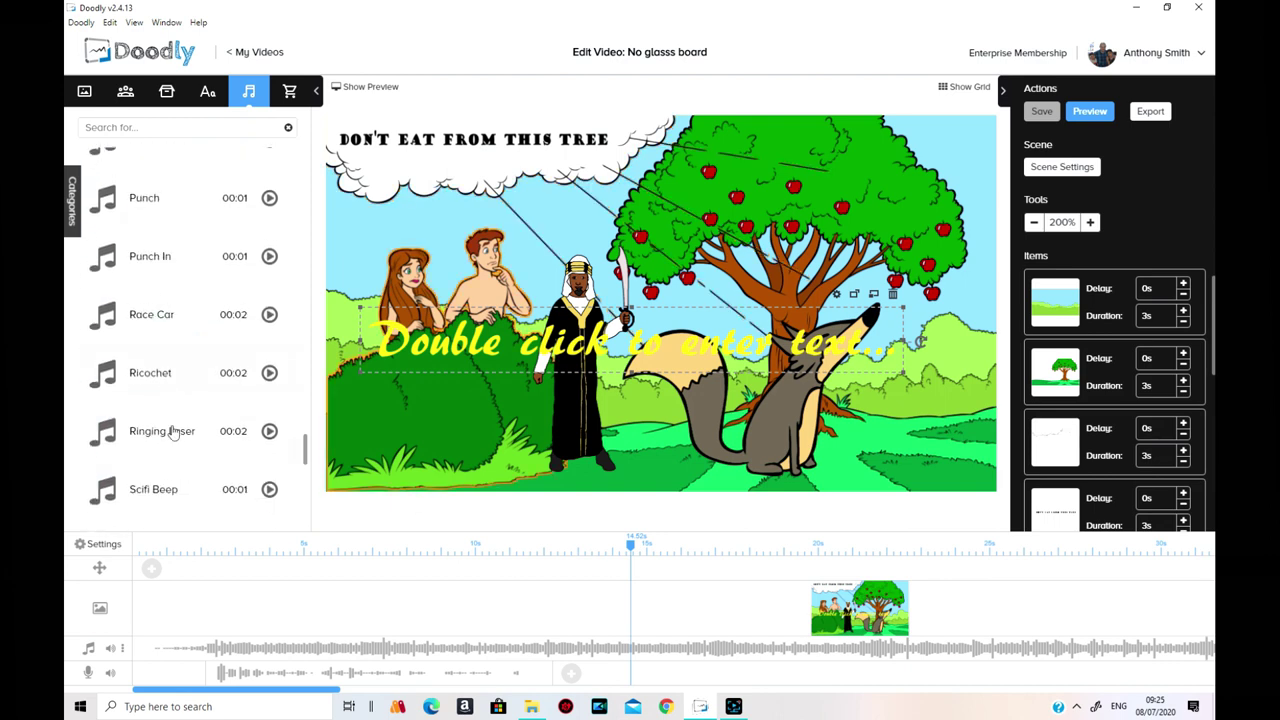
scroll(218, 413, "down", 2)
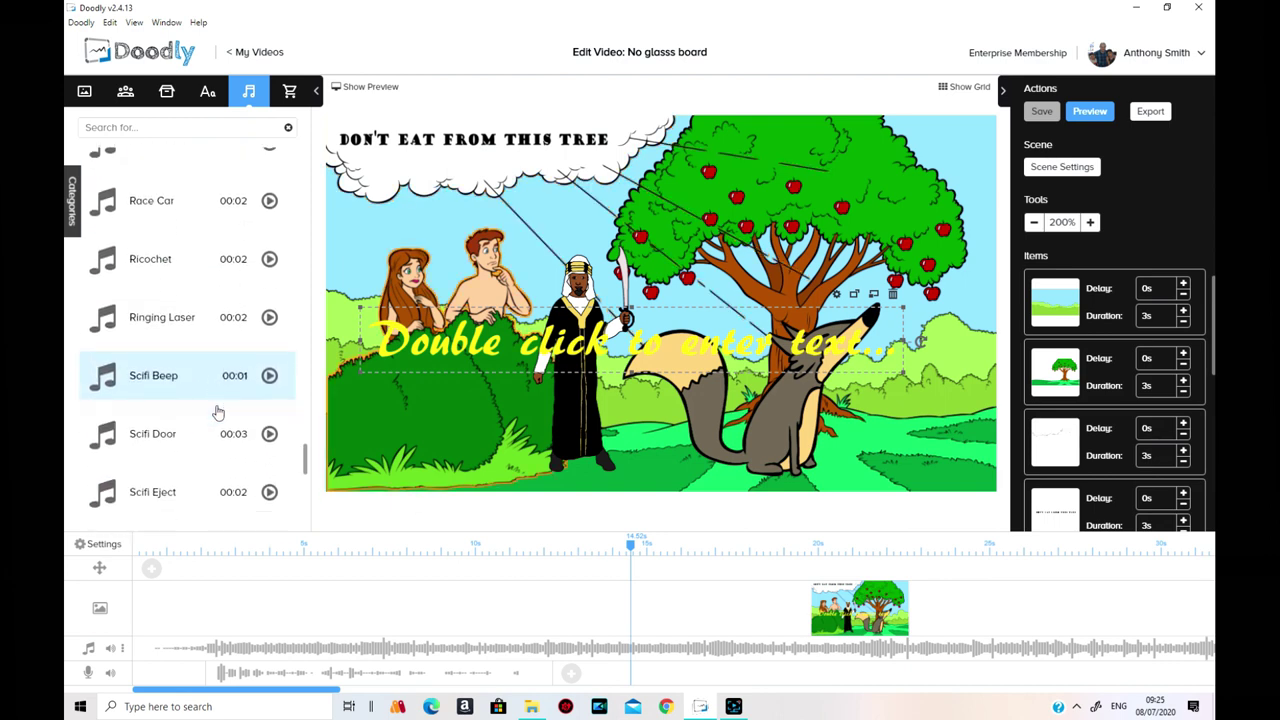
scroll(218, 413, "down", 6)
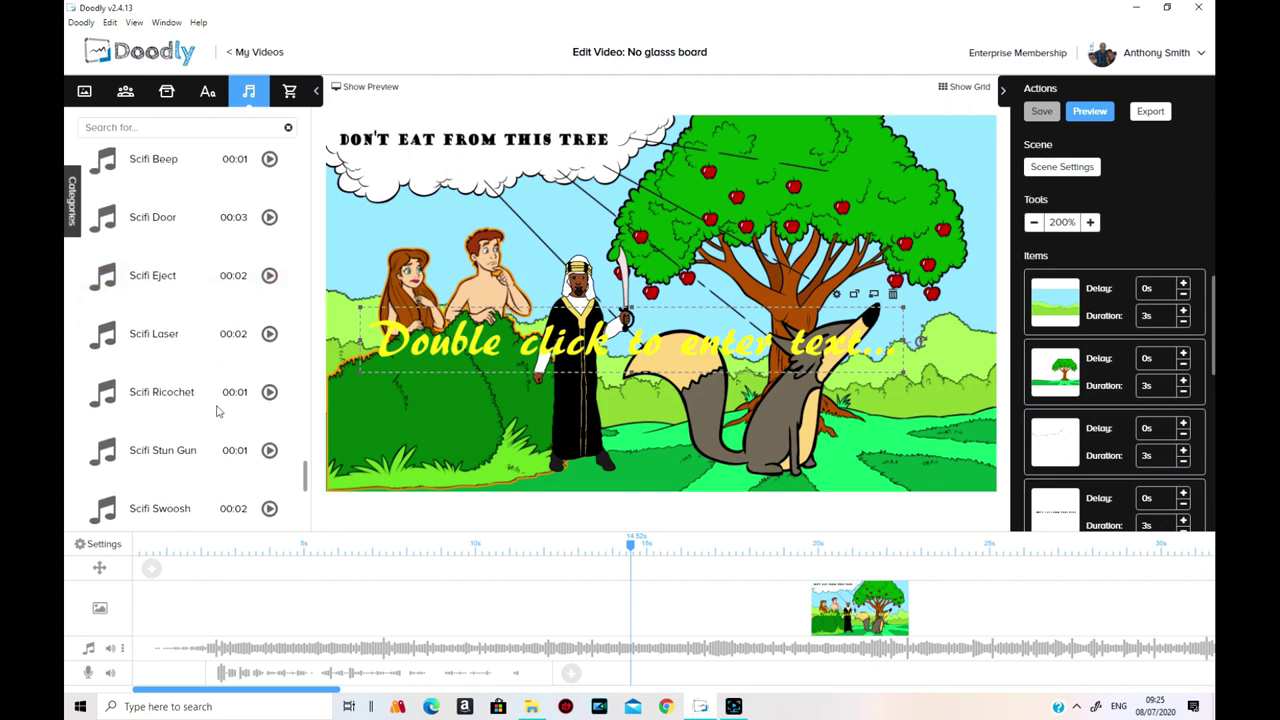
scroll(218, 412, "down", 2)
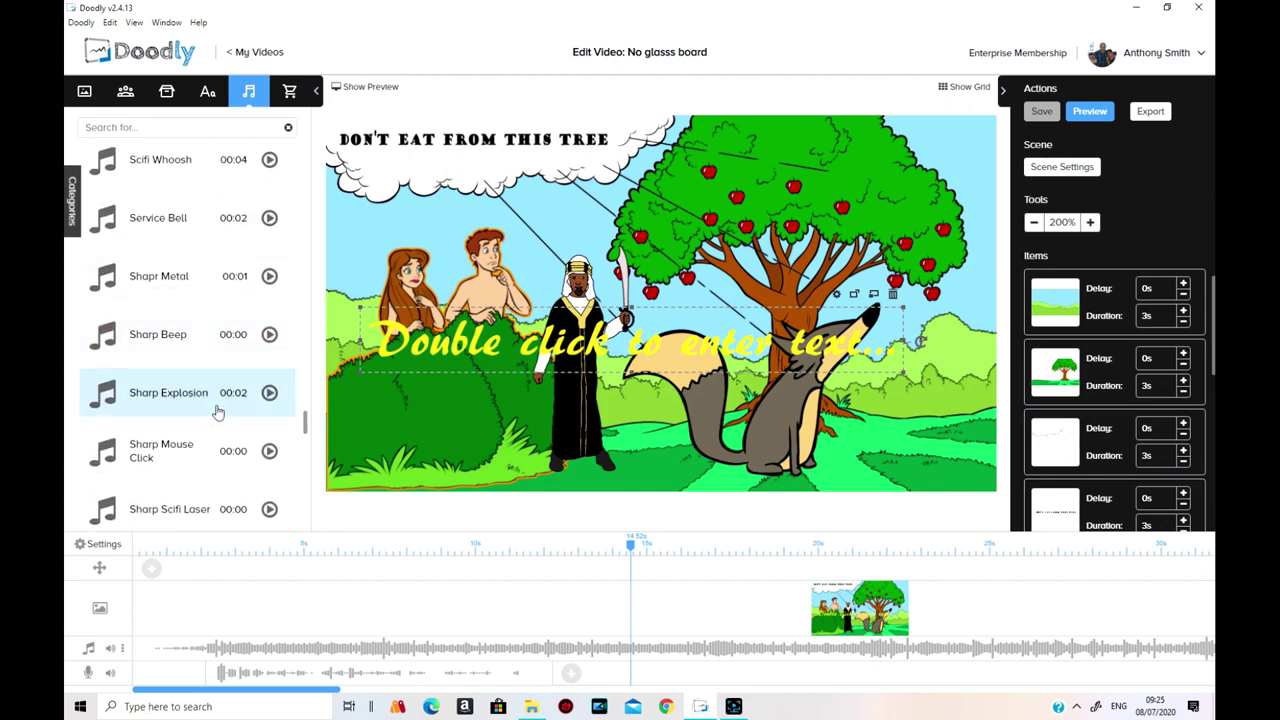
scroll(242, 391, "up", 2)
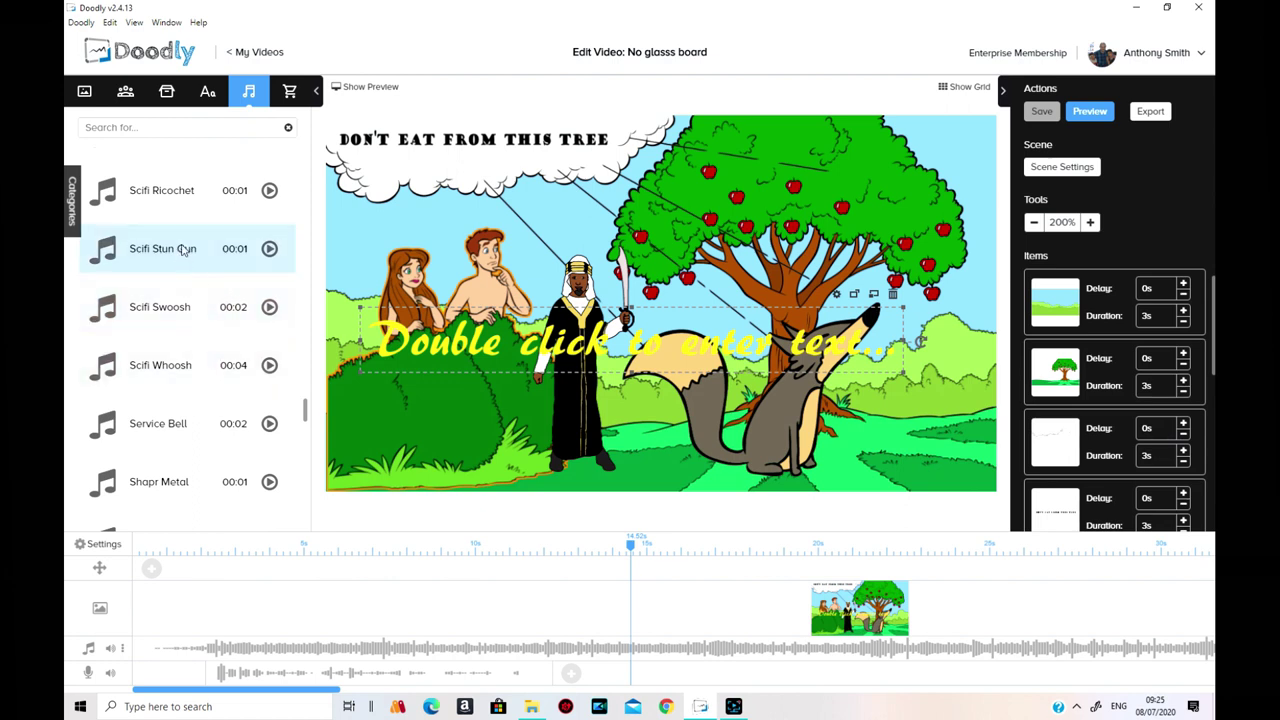
Add a second music track, place the Scifi Ricochet sound effect on it at about 16 seconds, and preview the video
left_click_drag(183, 251, 163, 306)
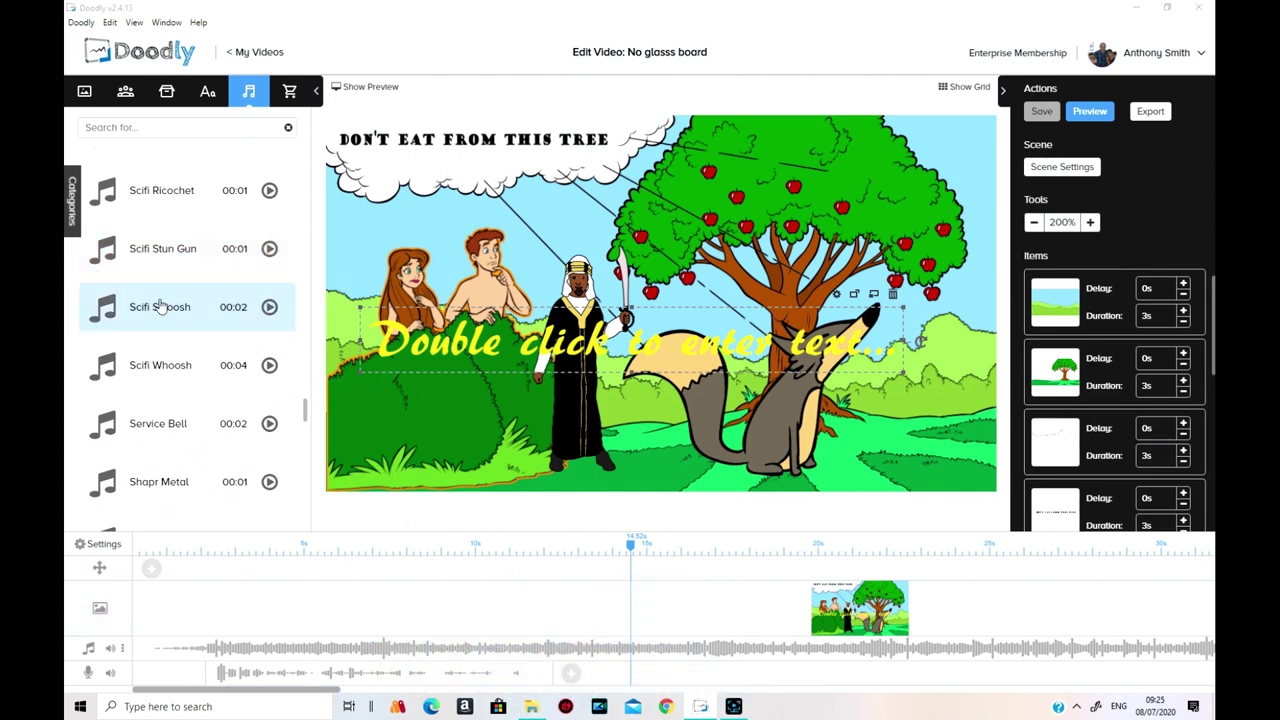
left_click(122, 650)
left_click(166, 647)
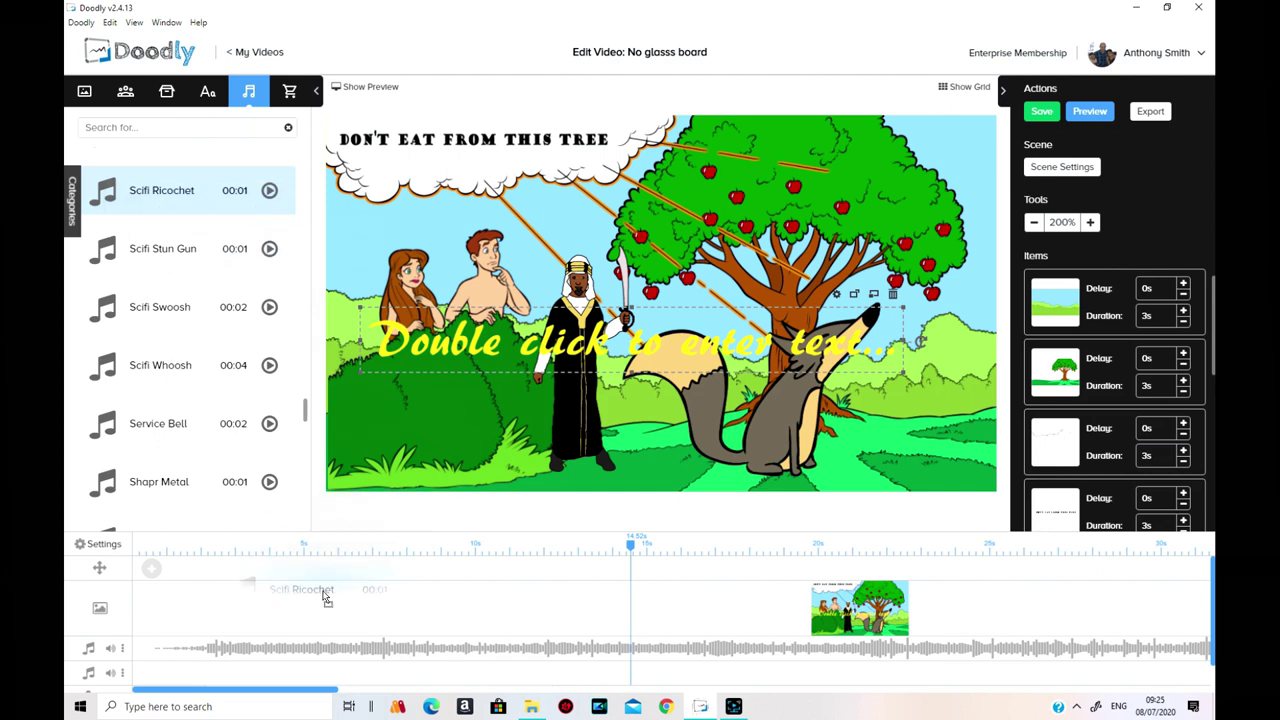
left_click_drag(183, 250, 797, 660)
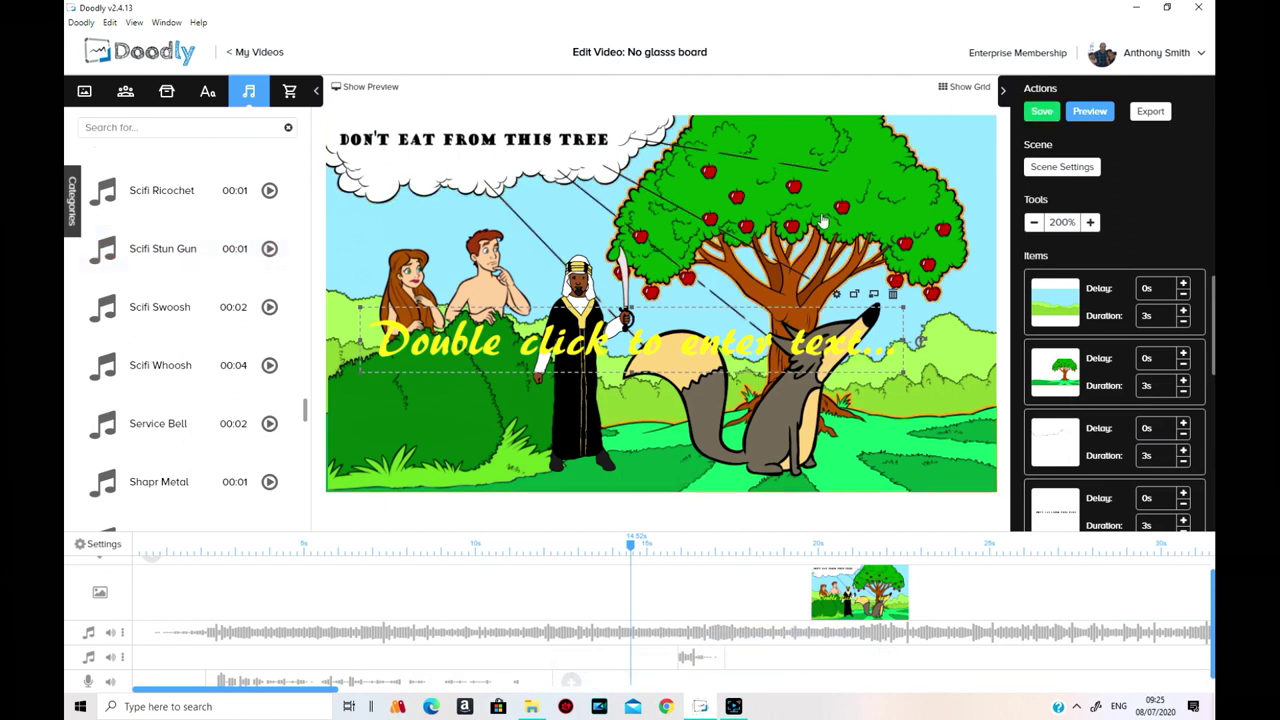
left_click(1097, 113)
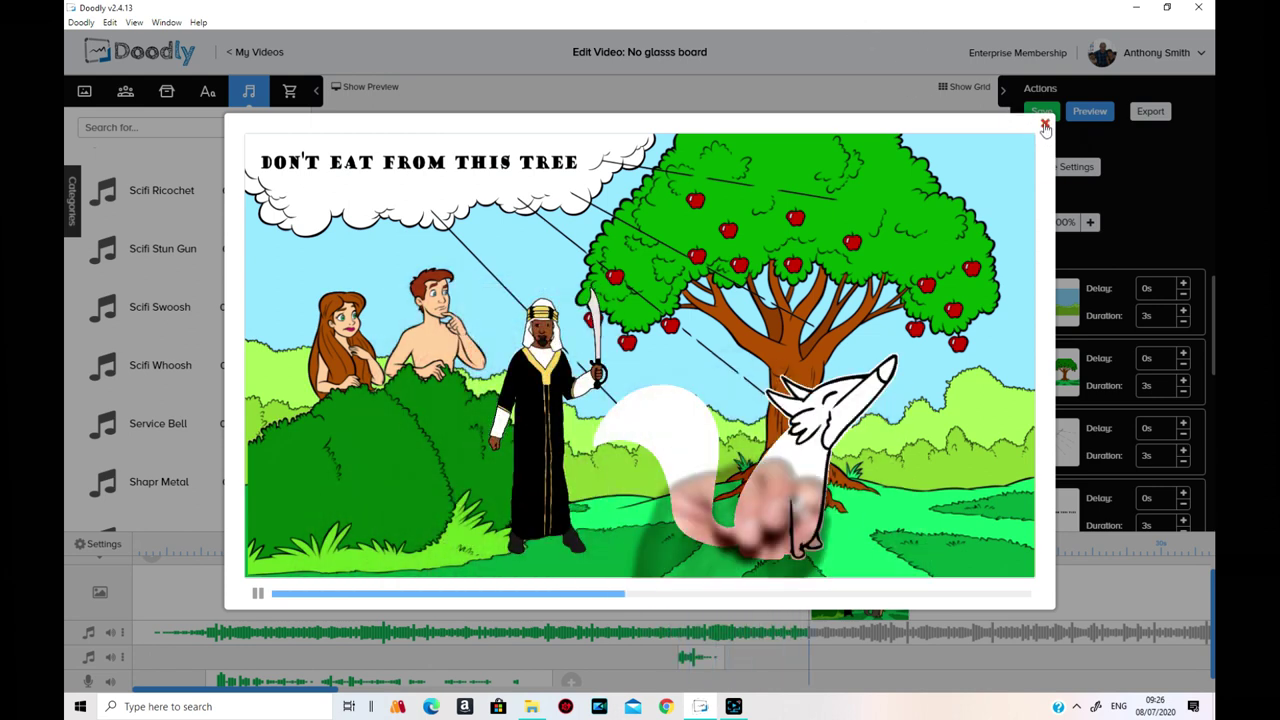
left_click(1045, 126)
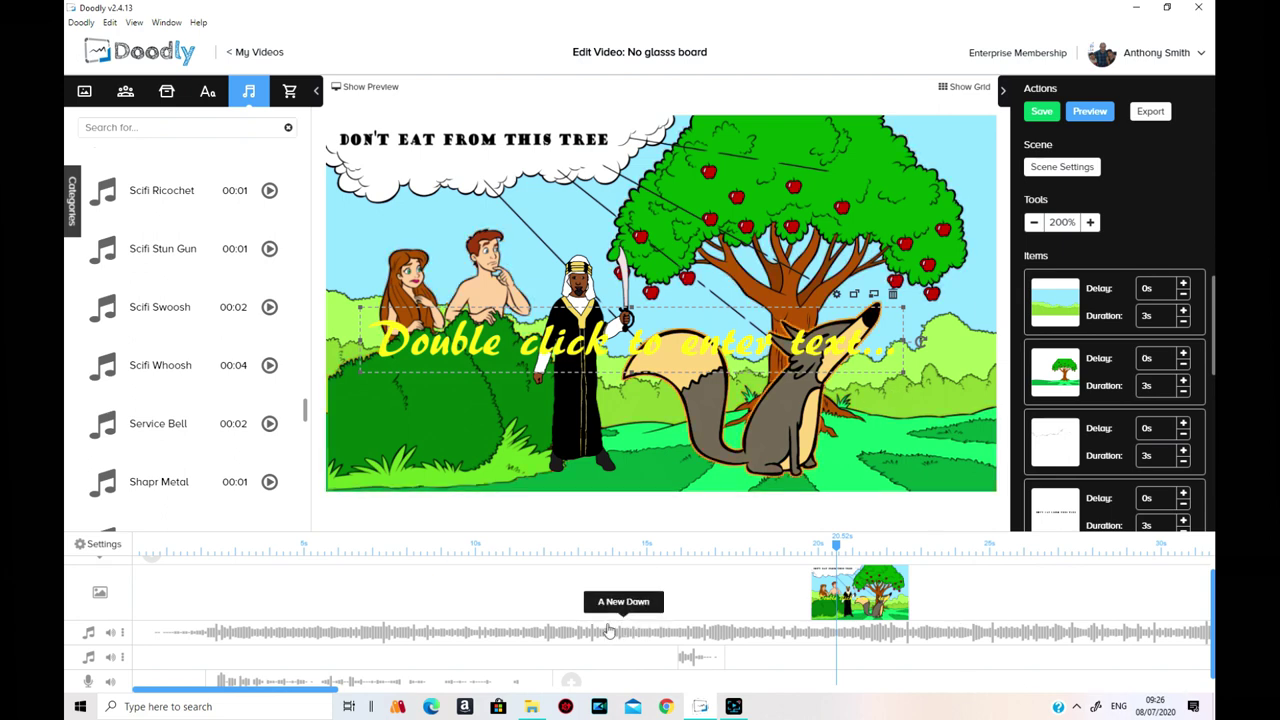
Move the dood recording to the very start of the voiceover track
scroll(575, 678, "down", 1)
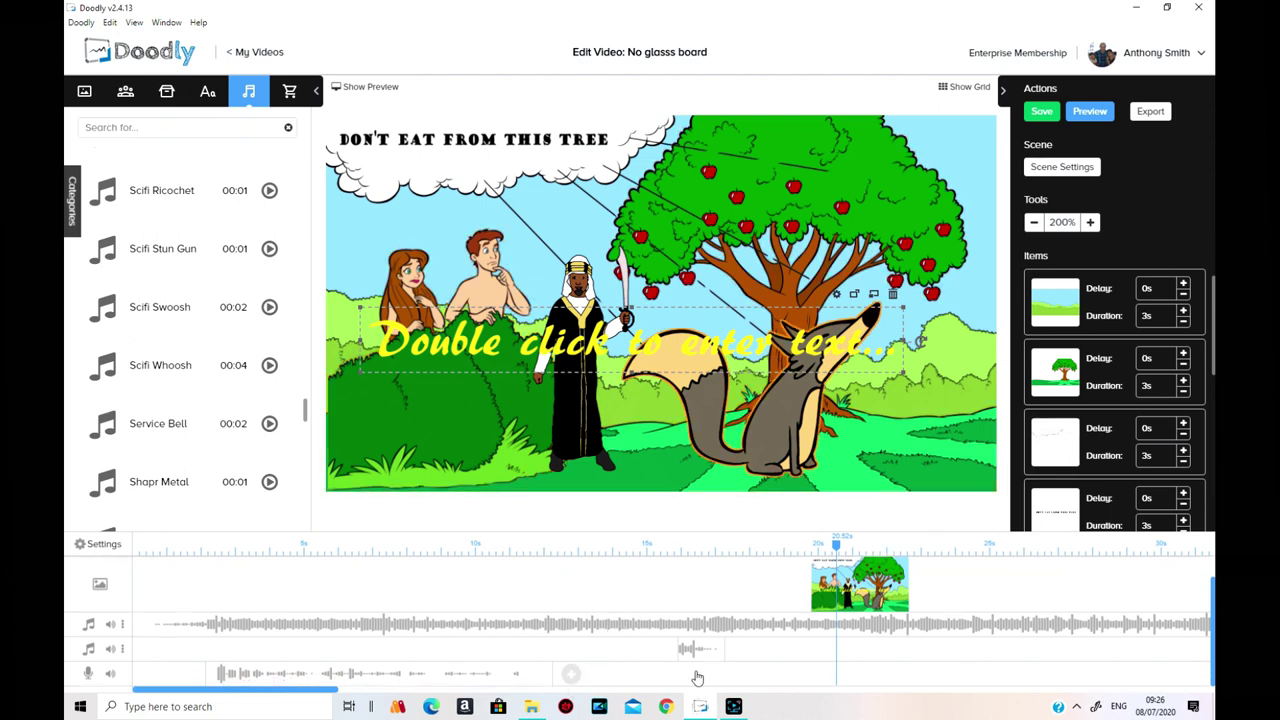
left_click_drag(337, 677, 267, 680)
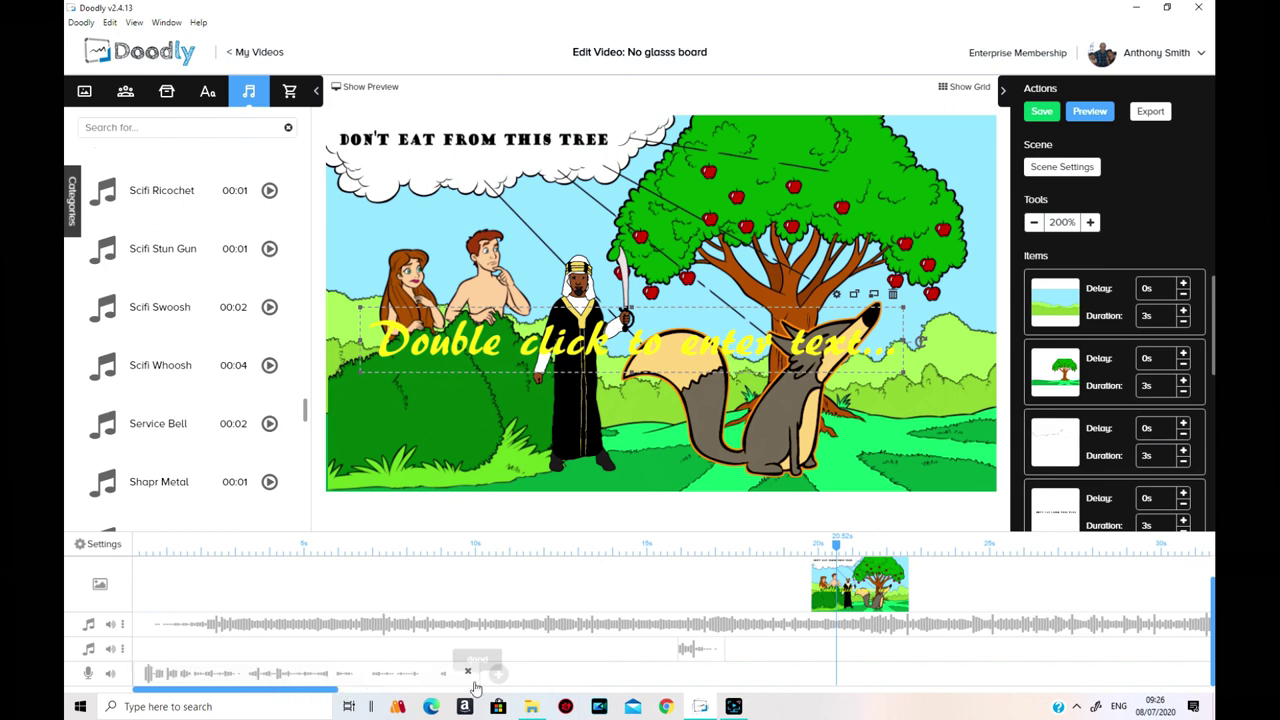
Record a voiceover of about 10 seconds directly after the dood clip and preview the video with it
left_click(505, 680)
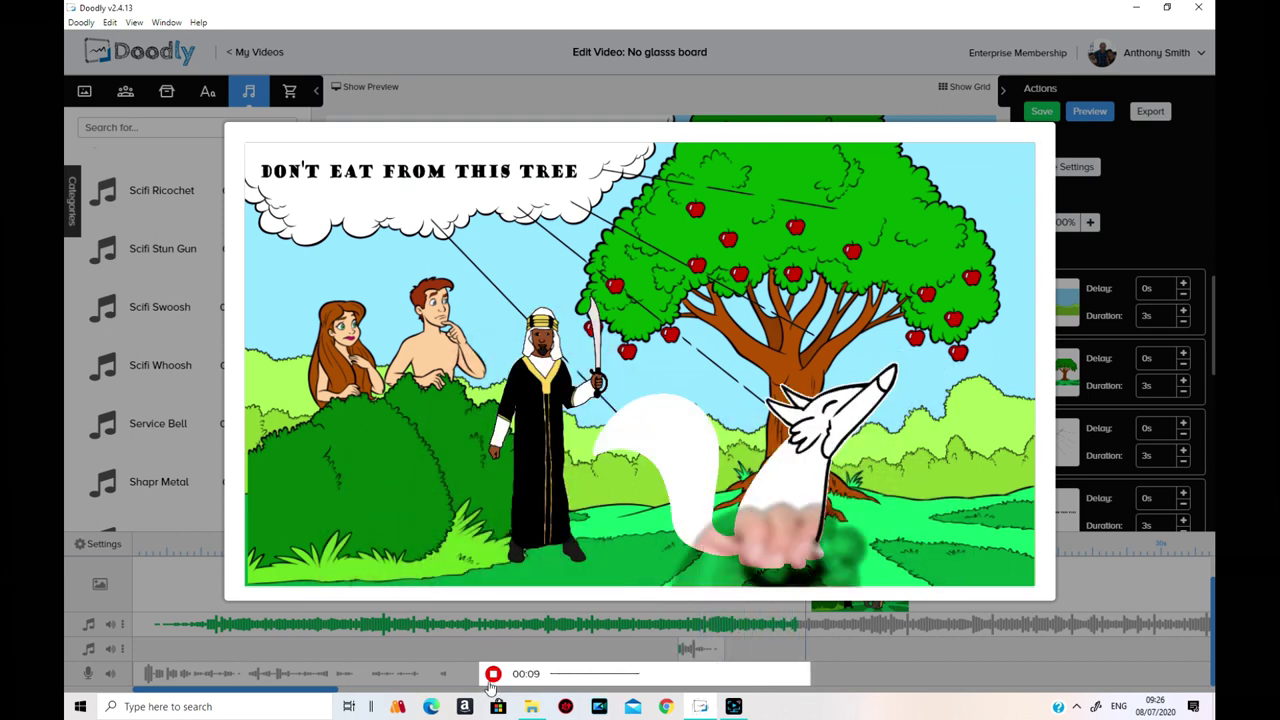
left_click(577, 690)
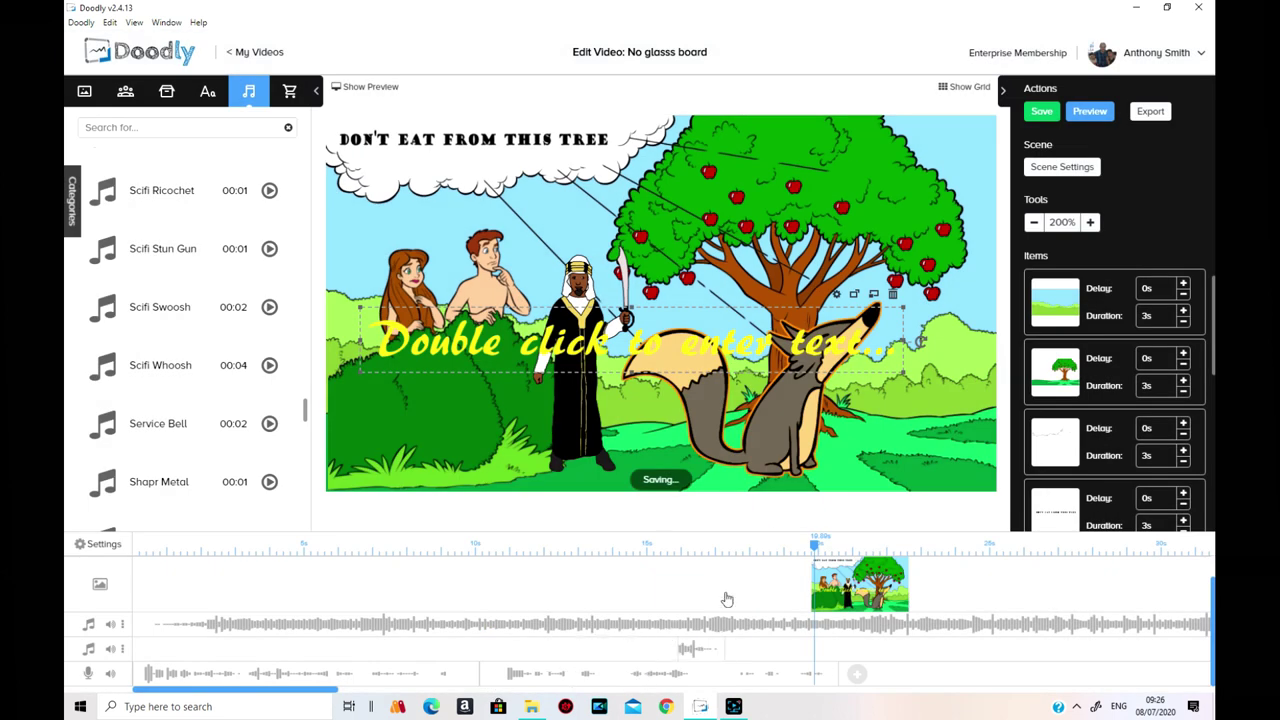
left_click(487, 547)
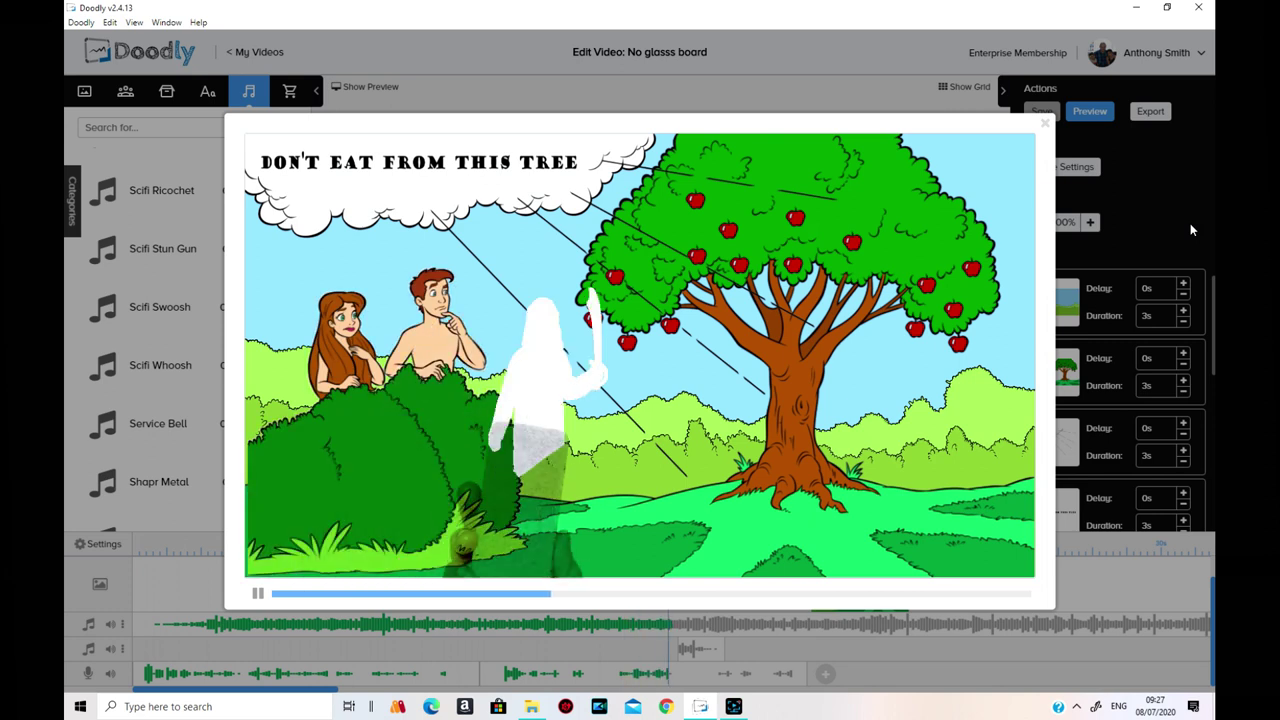
left_click(1045, 127)
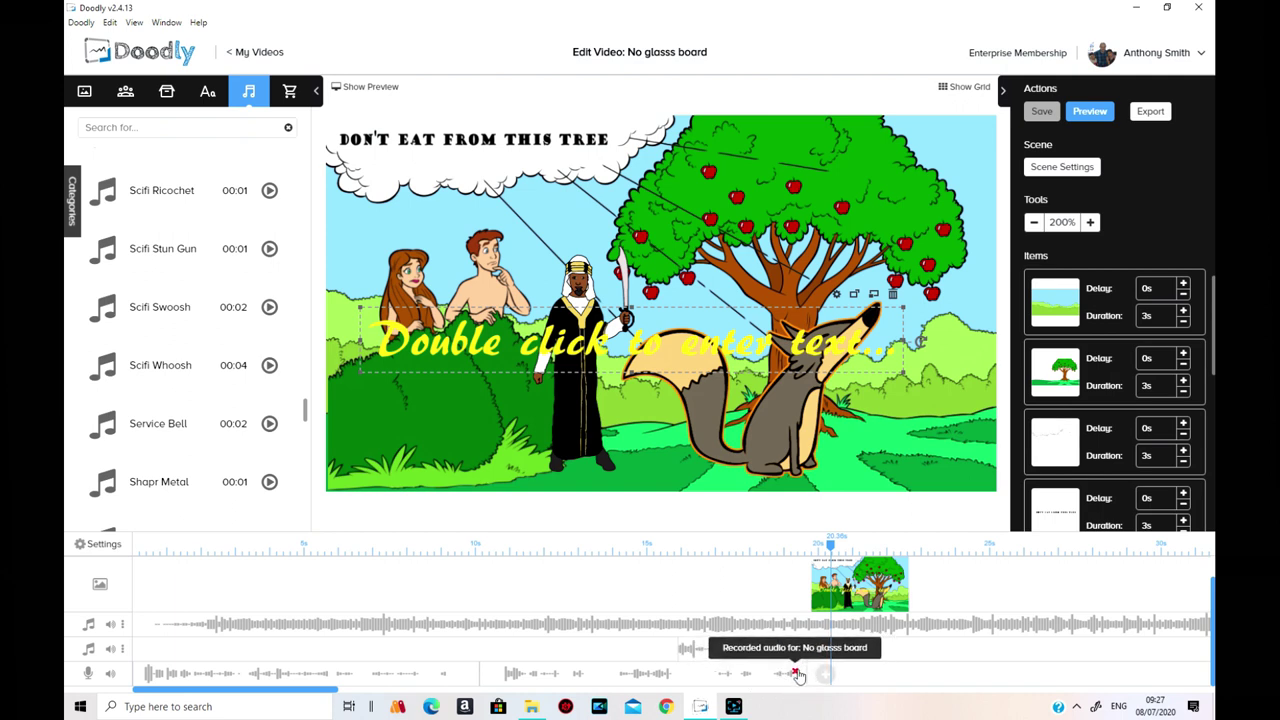
Remove the recorded voiceover clip after dood, and look at the fade and delete options for the dood and A New Dawn clips
left_click(797, 674)
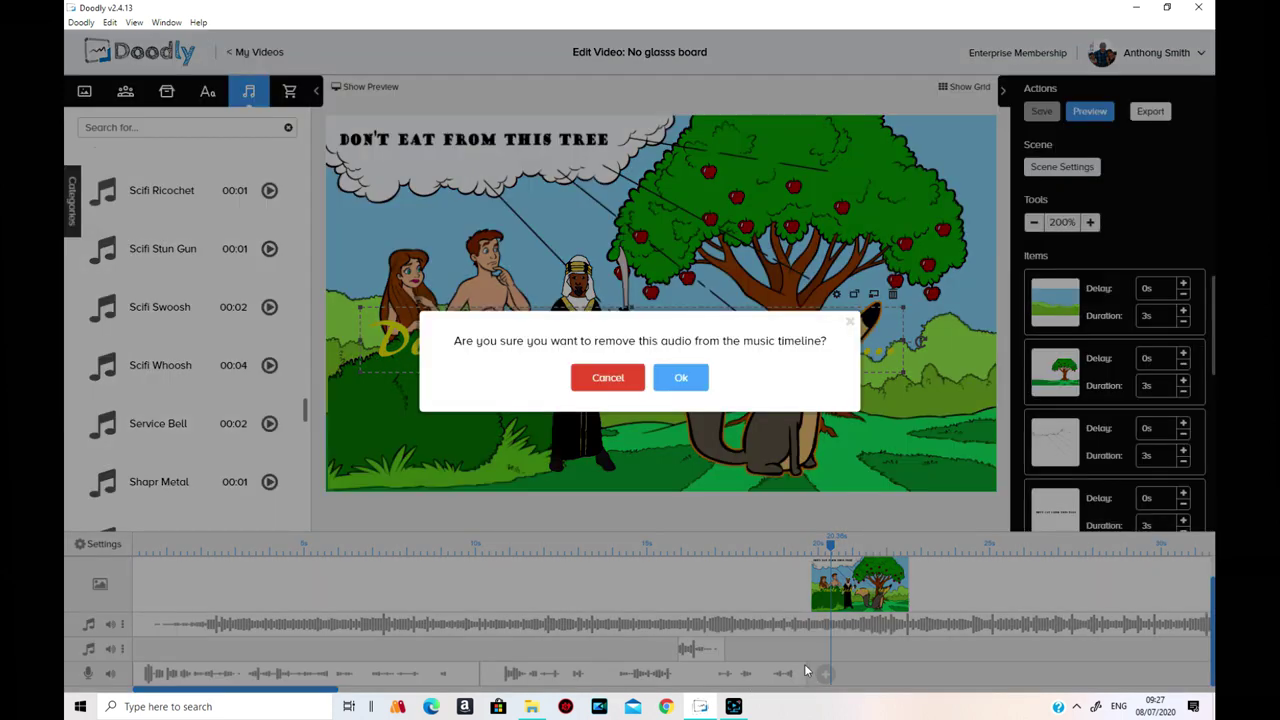
left_click(684, 377)
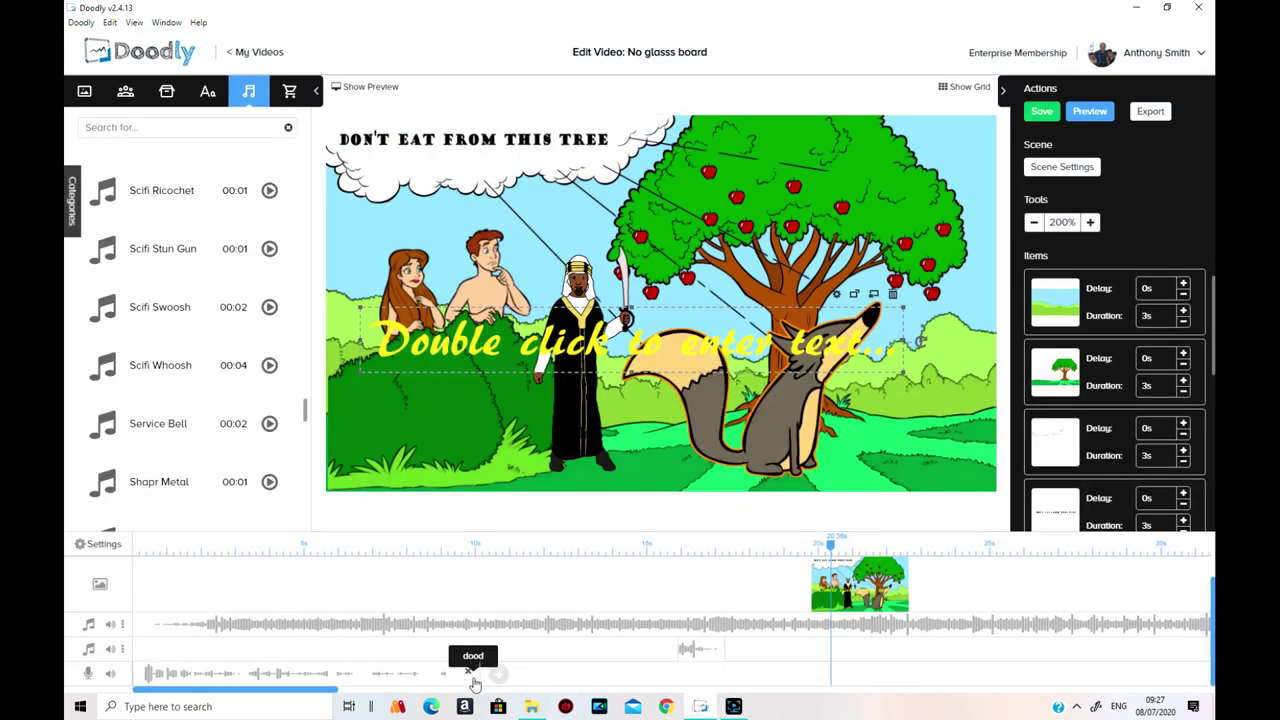
right_click(474, 682)
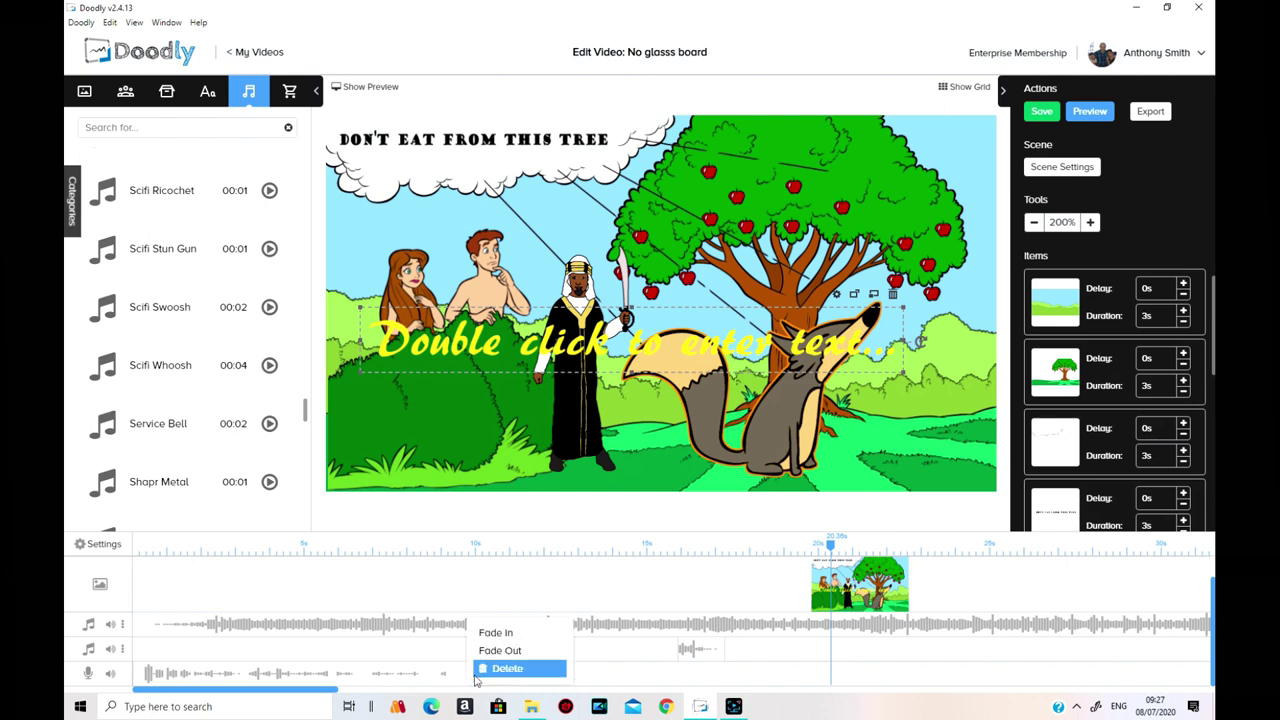
left_click(864, 664)
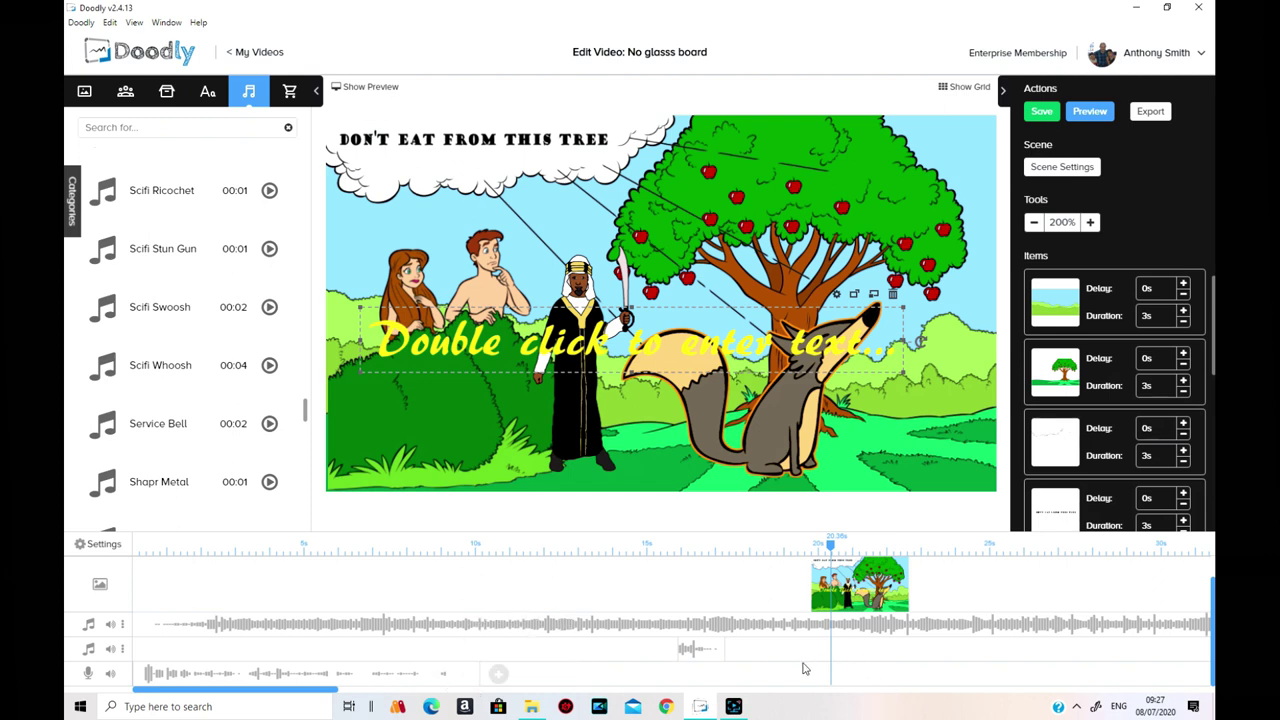
right_click(686, 627)
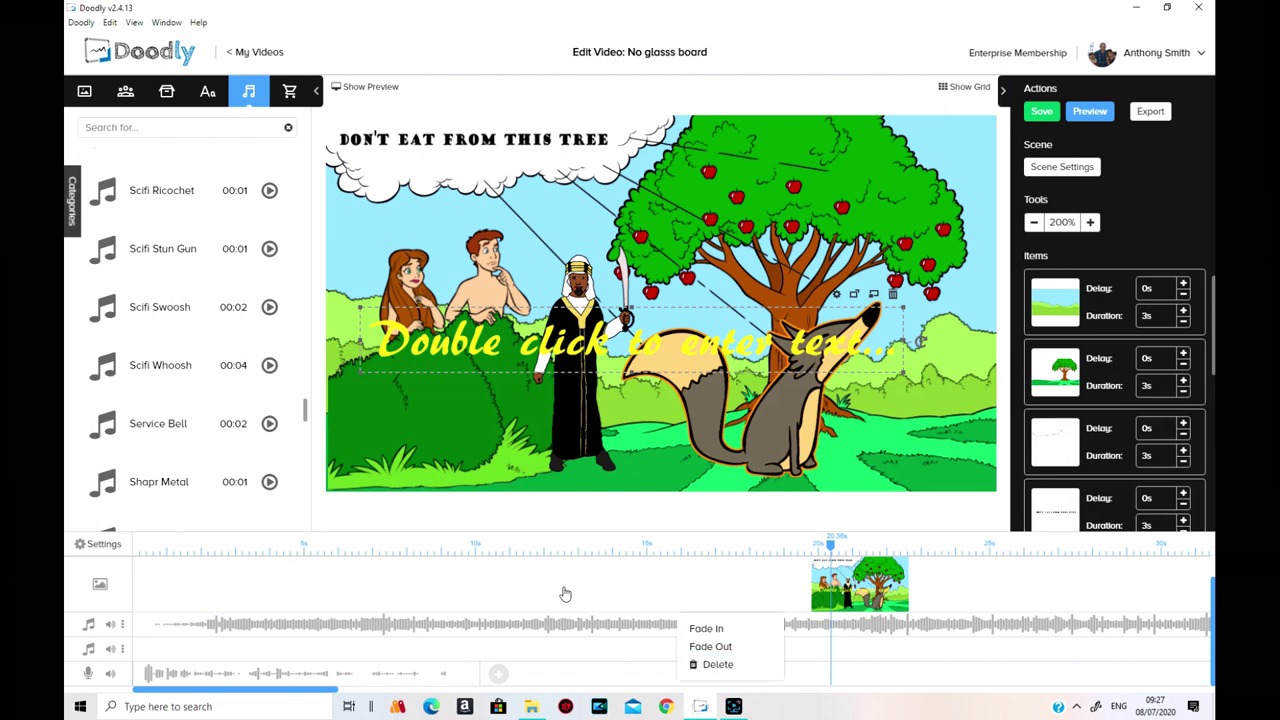
Trim the end of the A New Dawn music clip so it finishes together with the scene at about 42 seconds
scroll(680, 588, "right", 3)
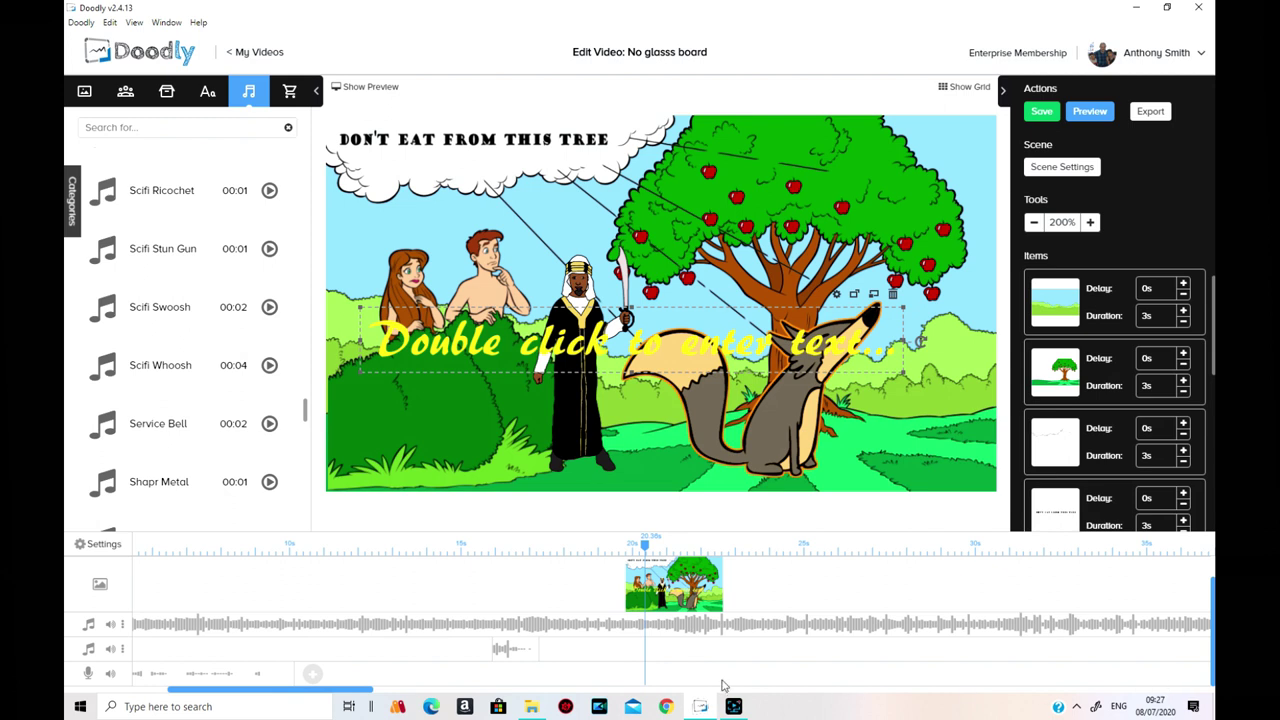
left_click(1045, 690)
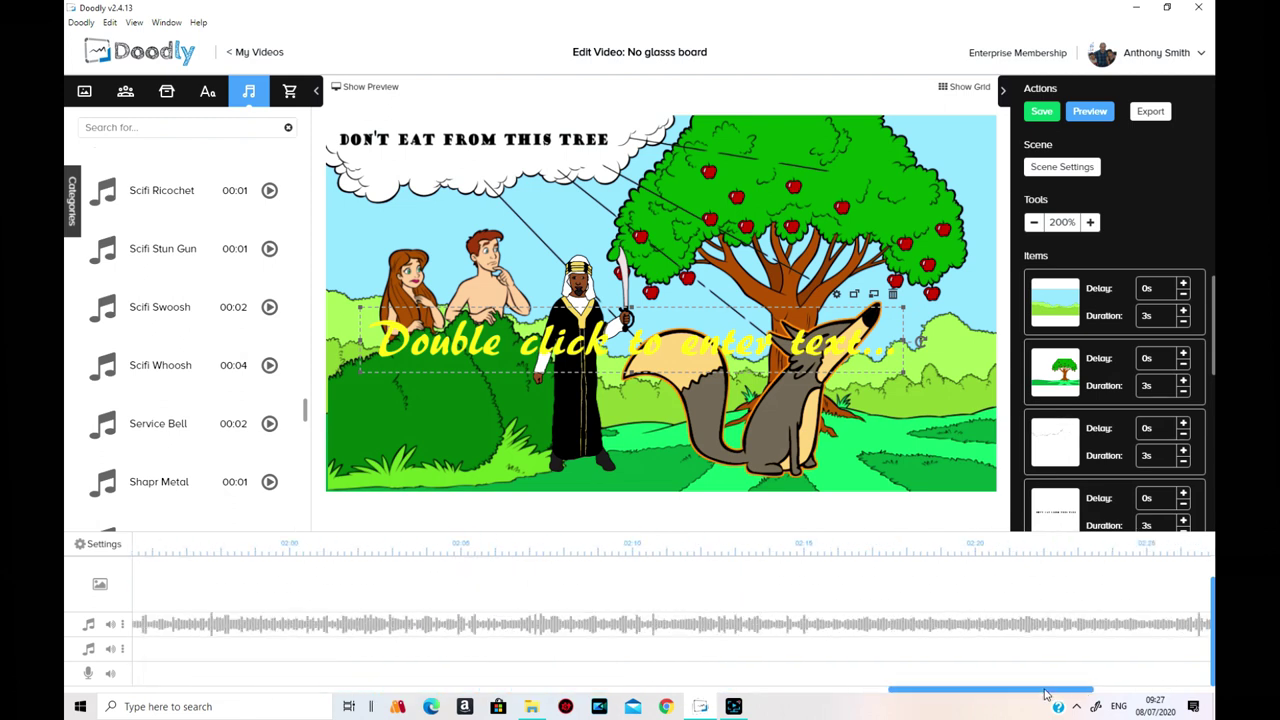
left_click_drag(1005, 695, 1128, 692)
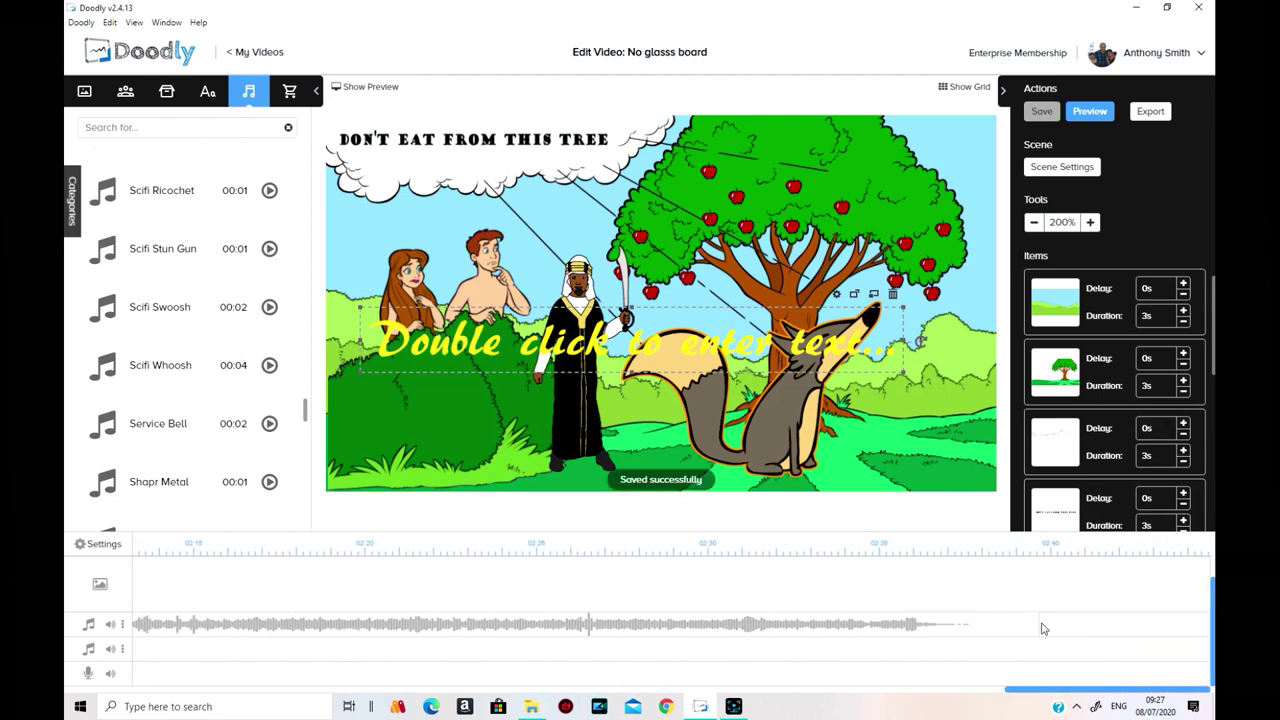
left_click_drag(1038, 623, 158, 627)
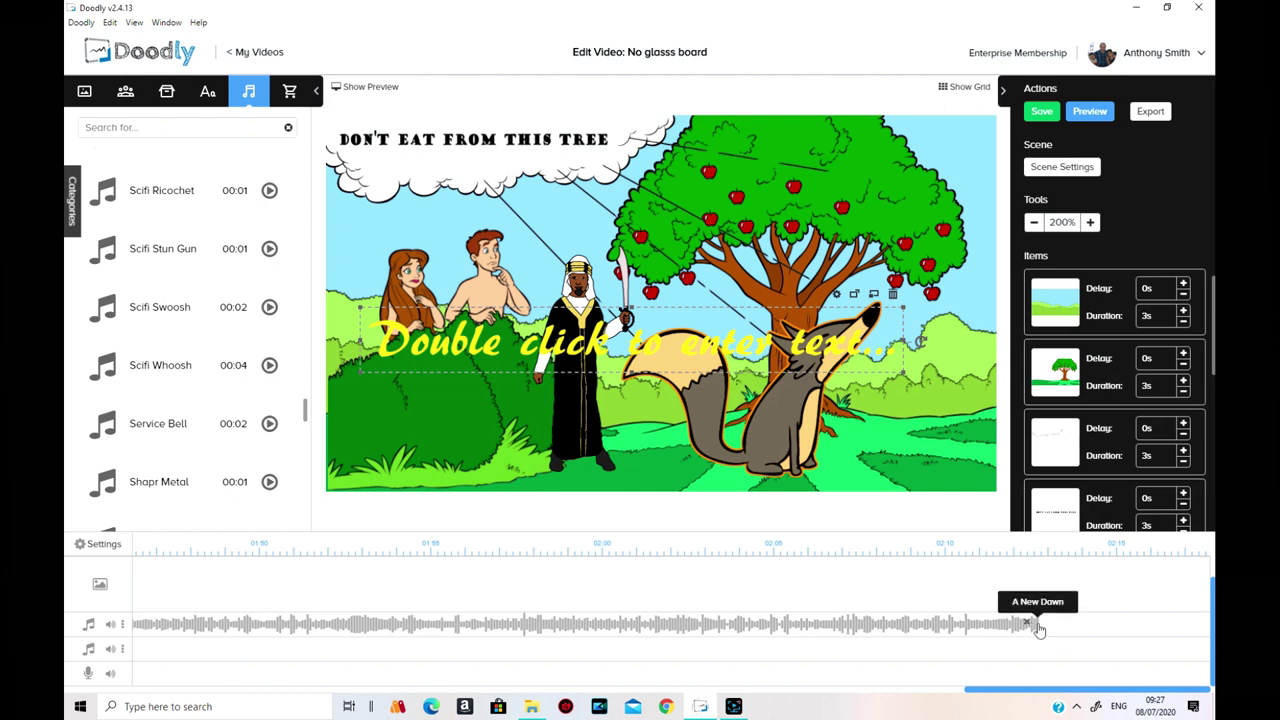
left_click_drag(1035, 627, 150, 625)
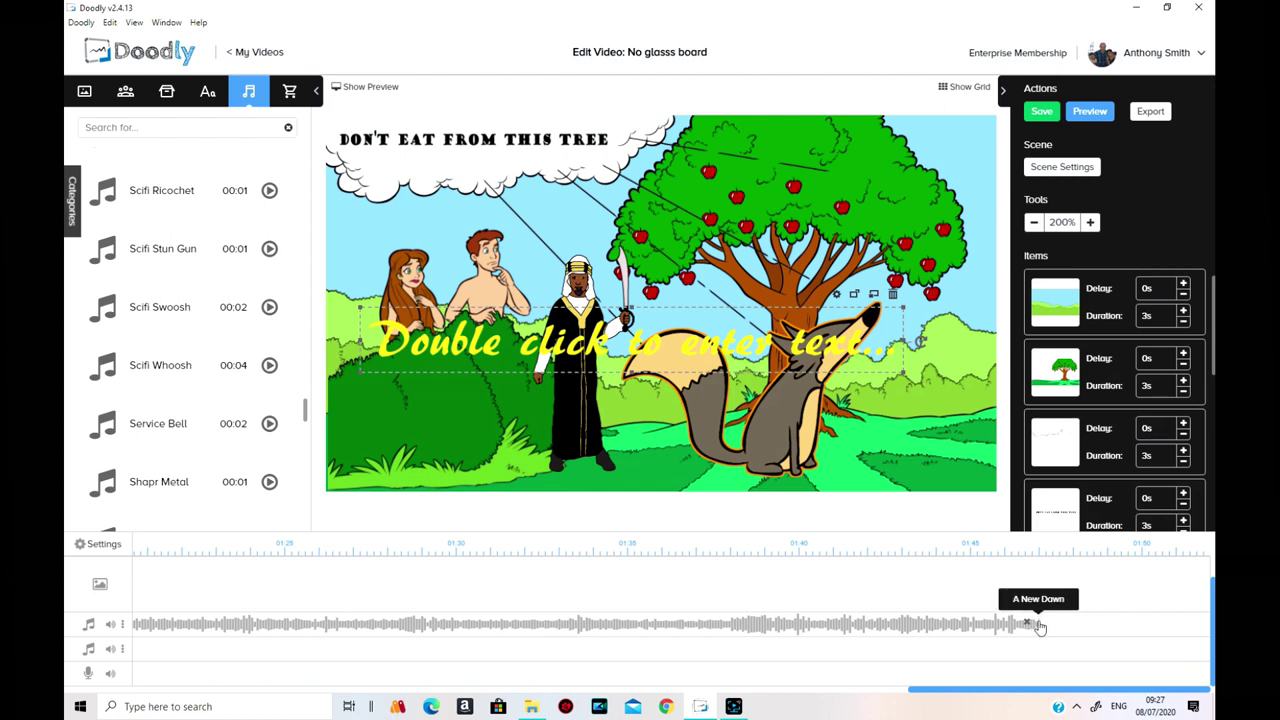
left_click_drag(1035, 622, 168, 596)
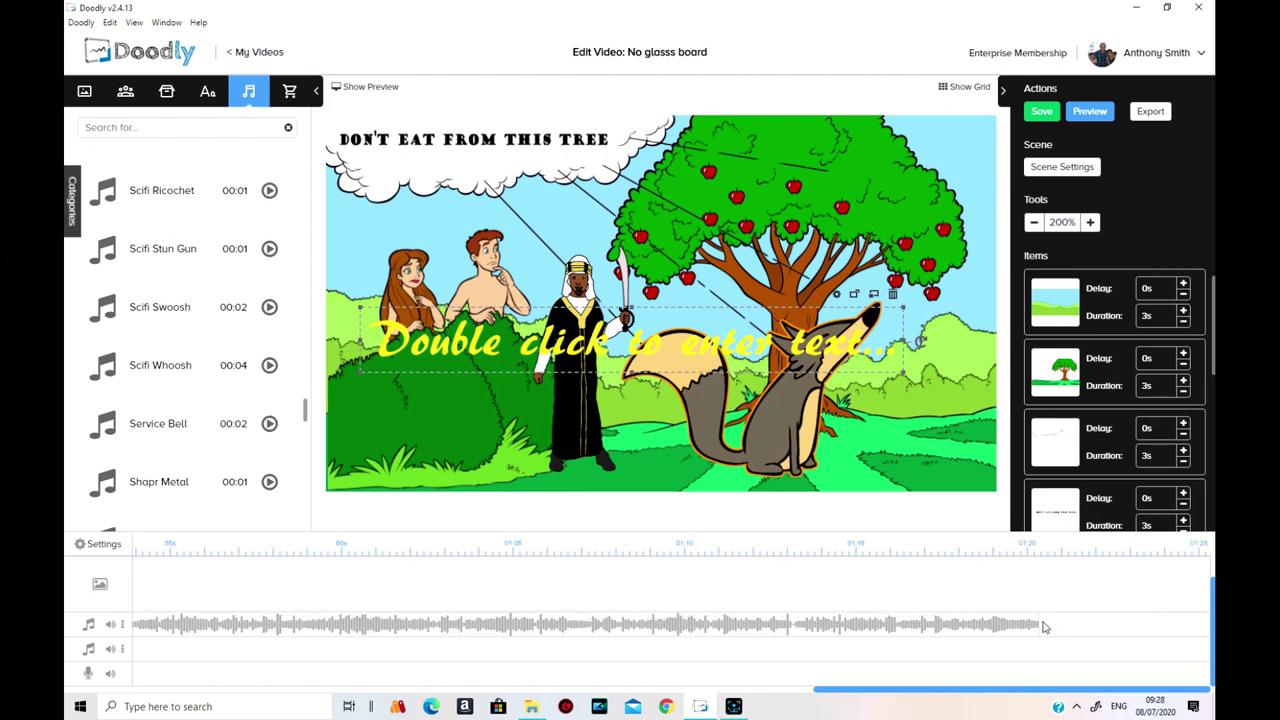
left_click_drag(1040, 622, 128, 614)
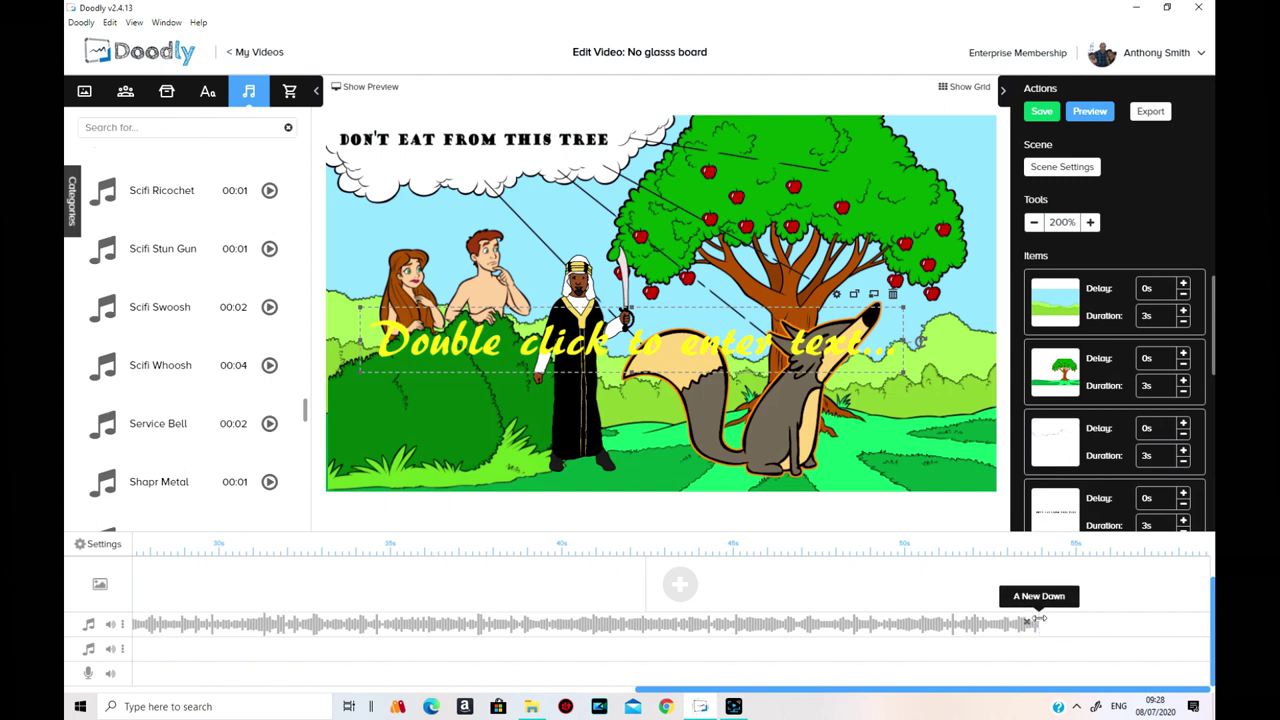
left_click_drag(1040, 621, 646, 625)
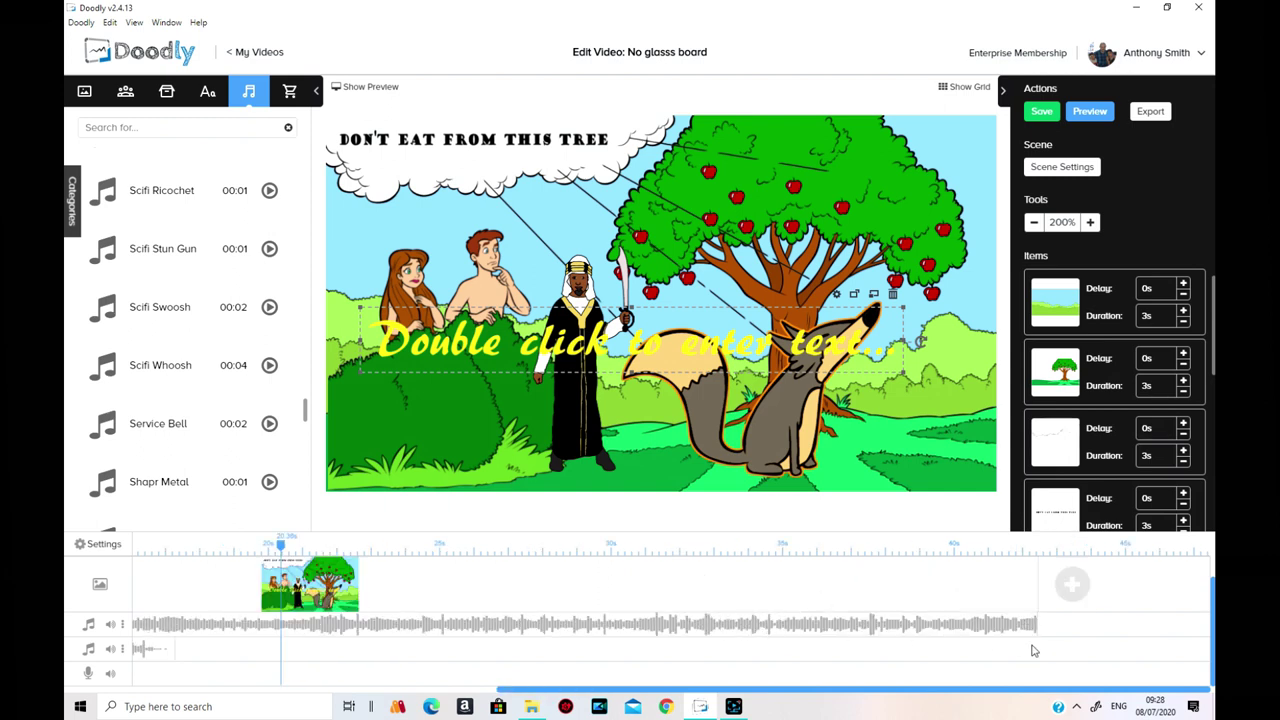
Apply a fade-out to the A New Dawn clip and lengthen the fade to about 3 seconds
right_click(1020, 630)
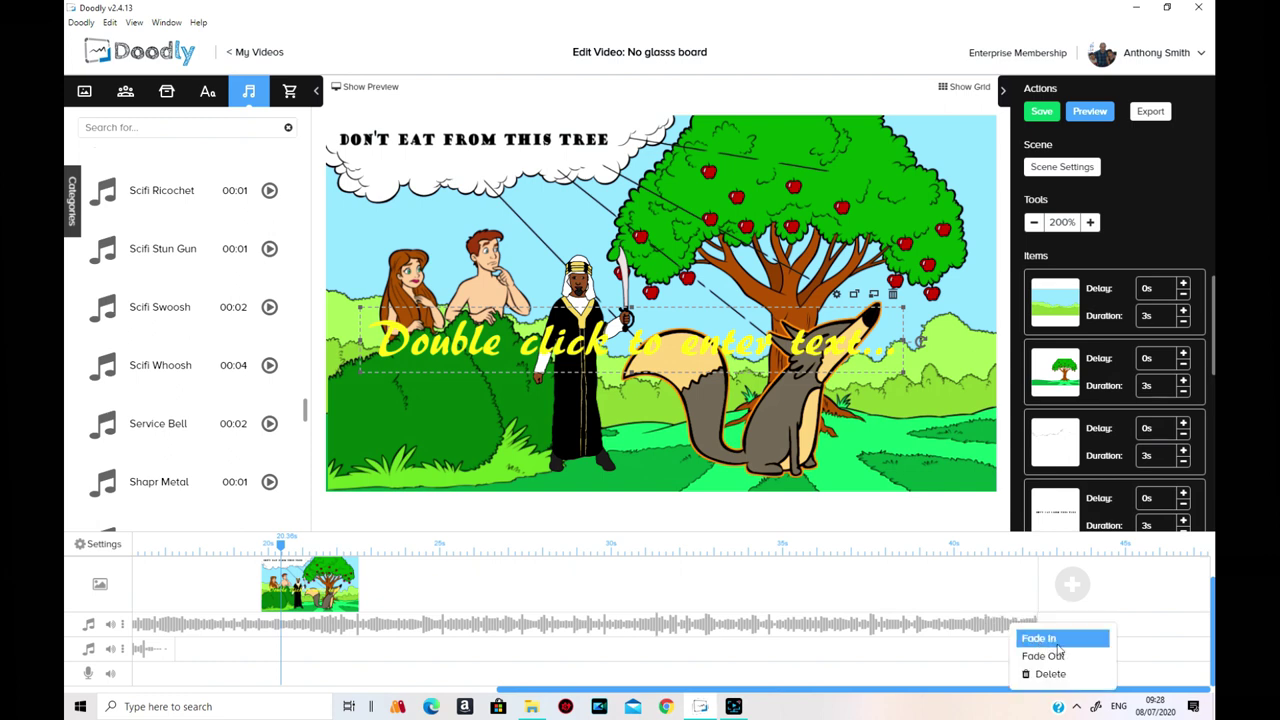
left_click(1059, 657)
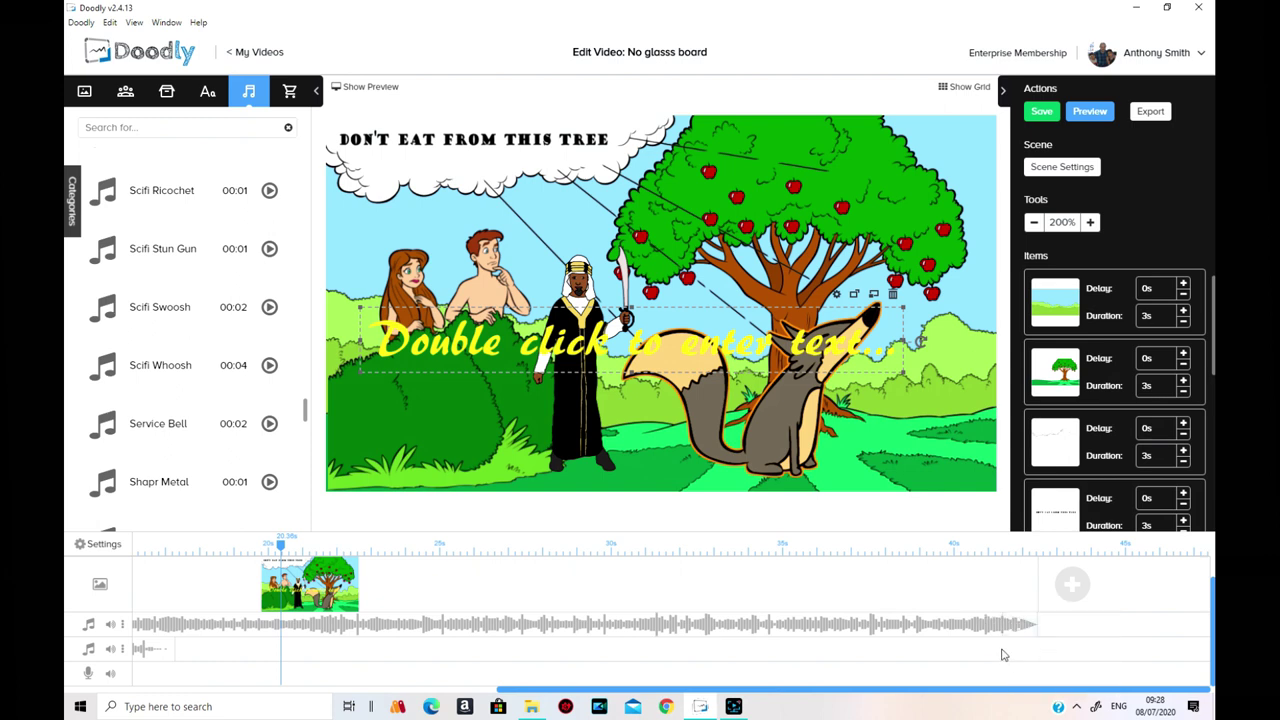
left_click_drag(1007, 630, 1010, 632)
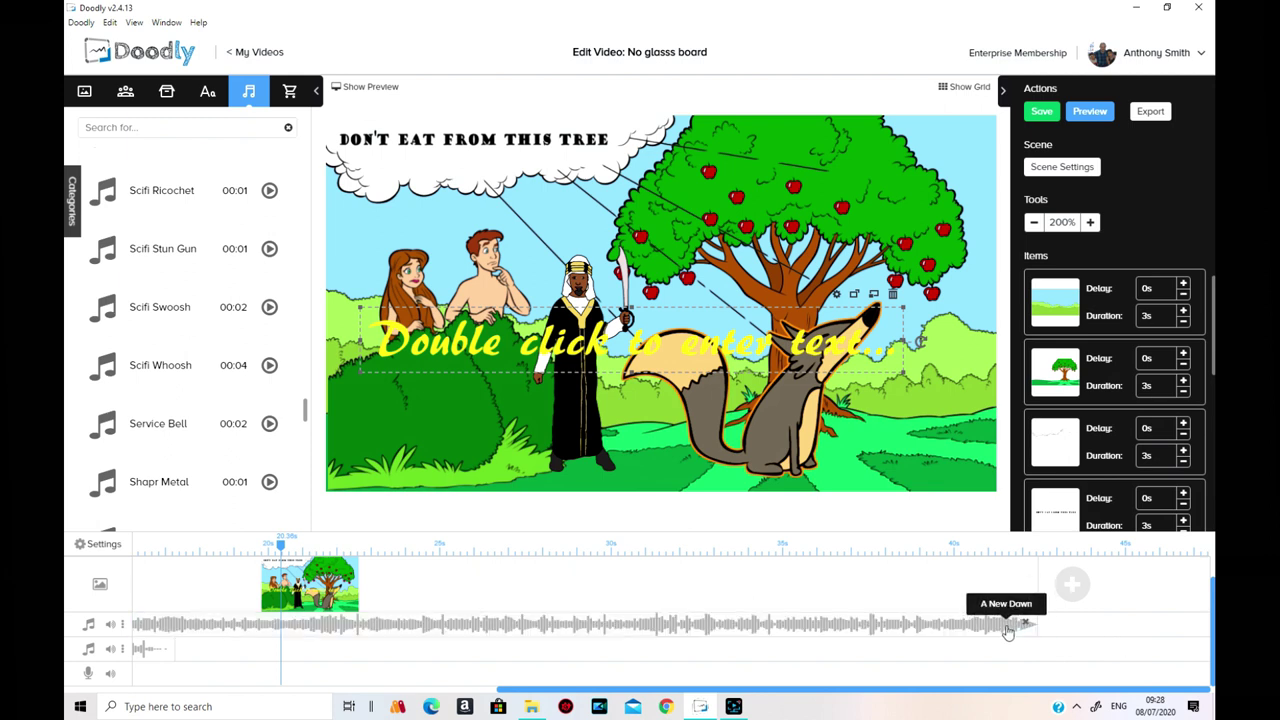
mouse_move(1008, 630)
left_mouse_down()
mouse_move(985, 623)
mouse_move(1031, 646)
mouse_move(1001, 636)
left_mouse_up()
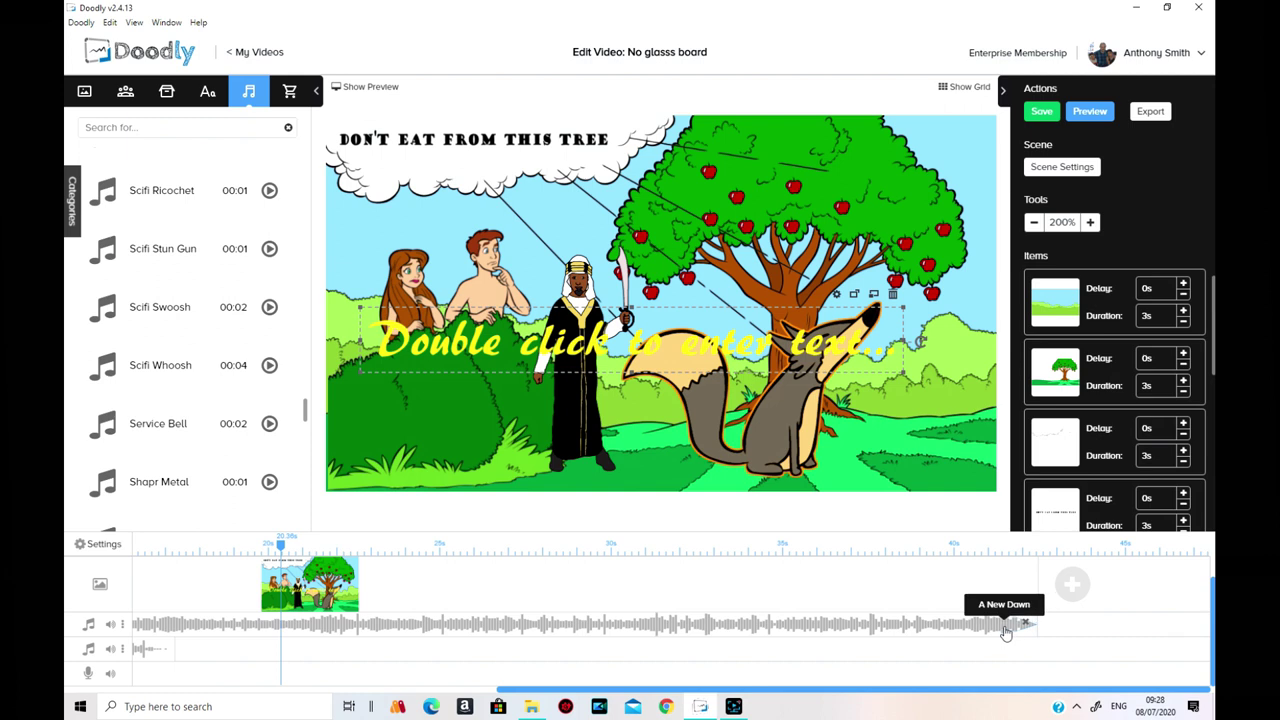
left_click_drag(1003, 625, 1008, 628)
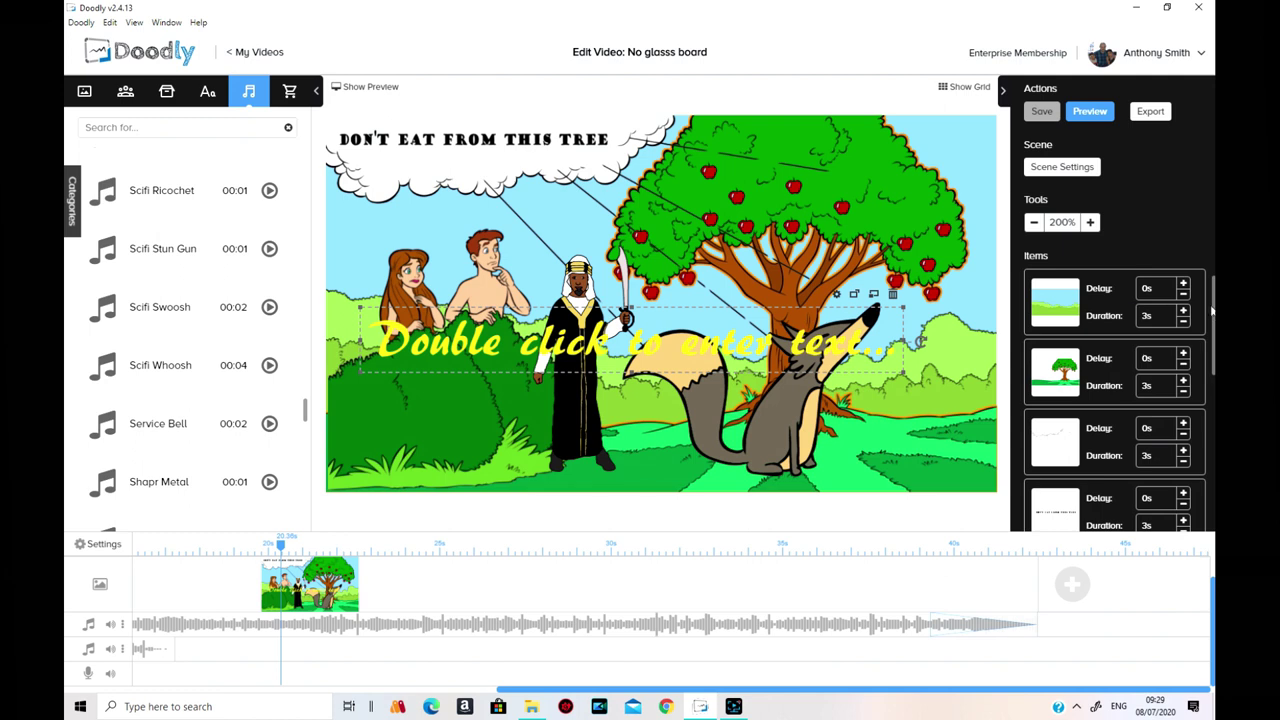
Review the scene's item list and remove the yellow placeholder text from the scene
scroll(1207, 478, "down", 5)
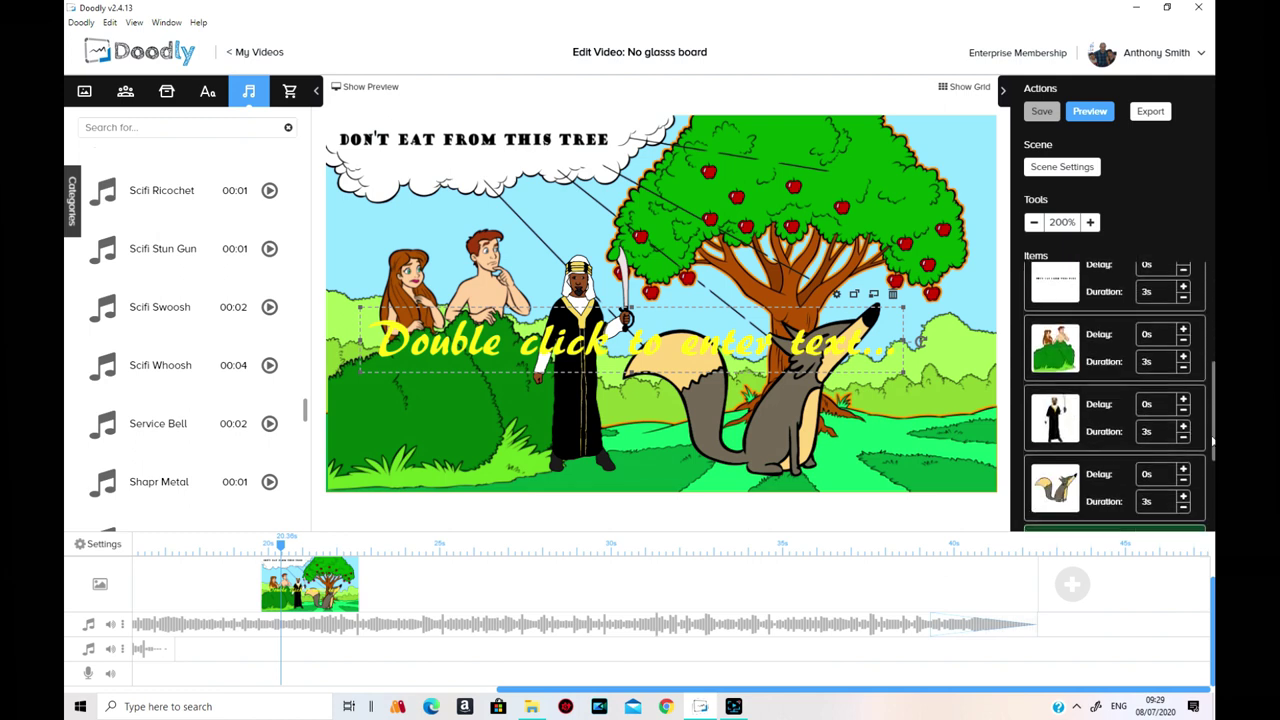
scroll(1207, 470, "up", 2)
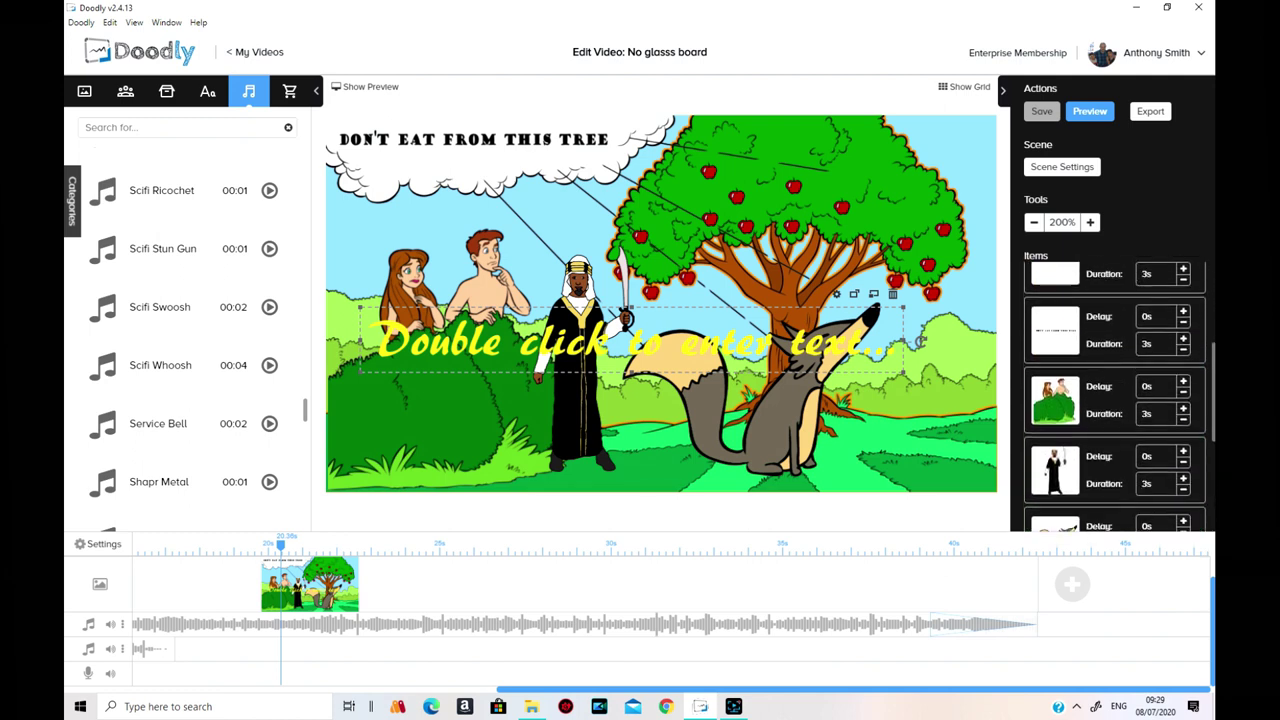
left_click_drag(1210, 458, 1213, 330)
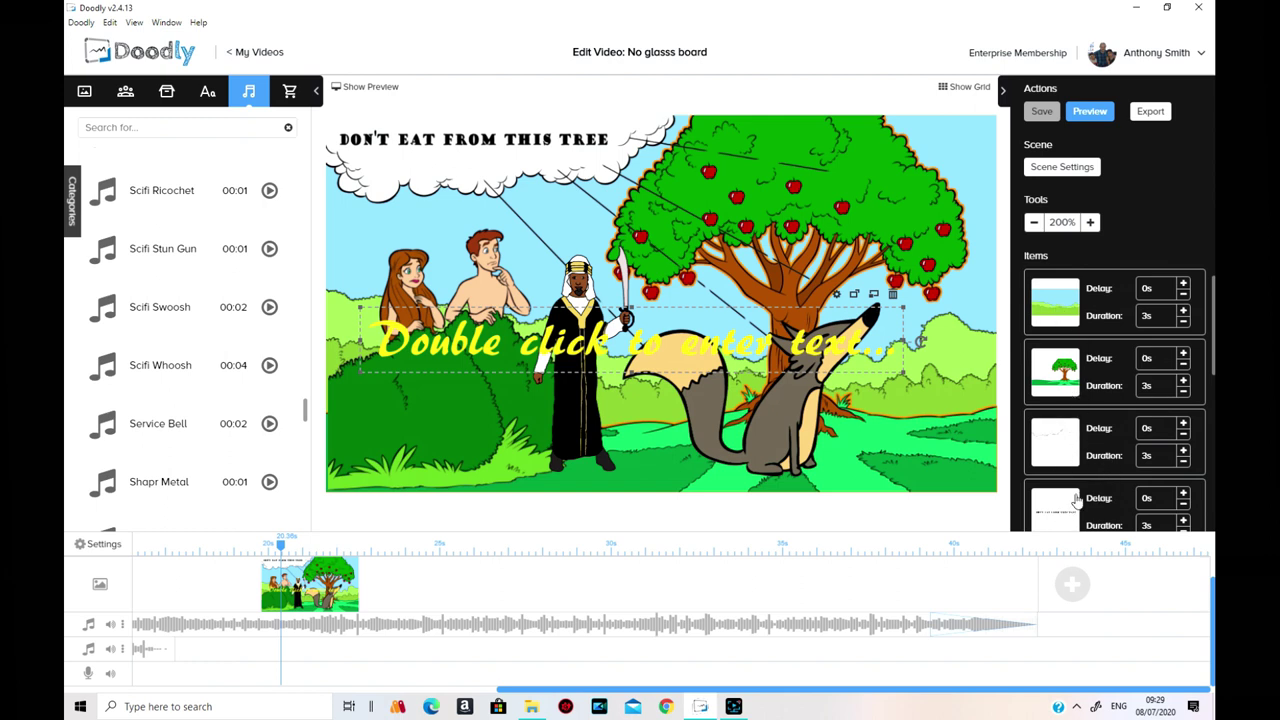
scroll(1068, 505, "down", 2)
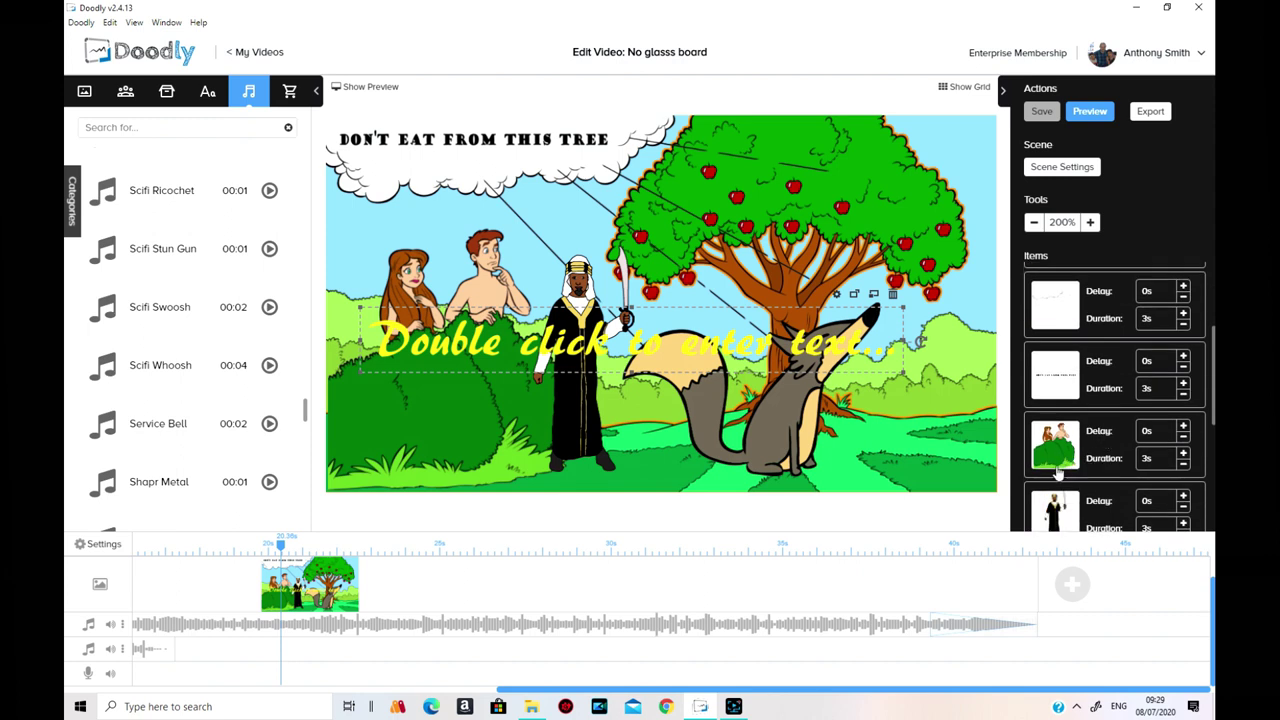
scroll(1115, 440, "down", 1)
scroll(1113, 440, "down", 2)
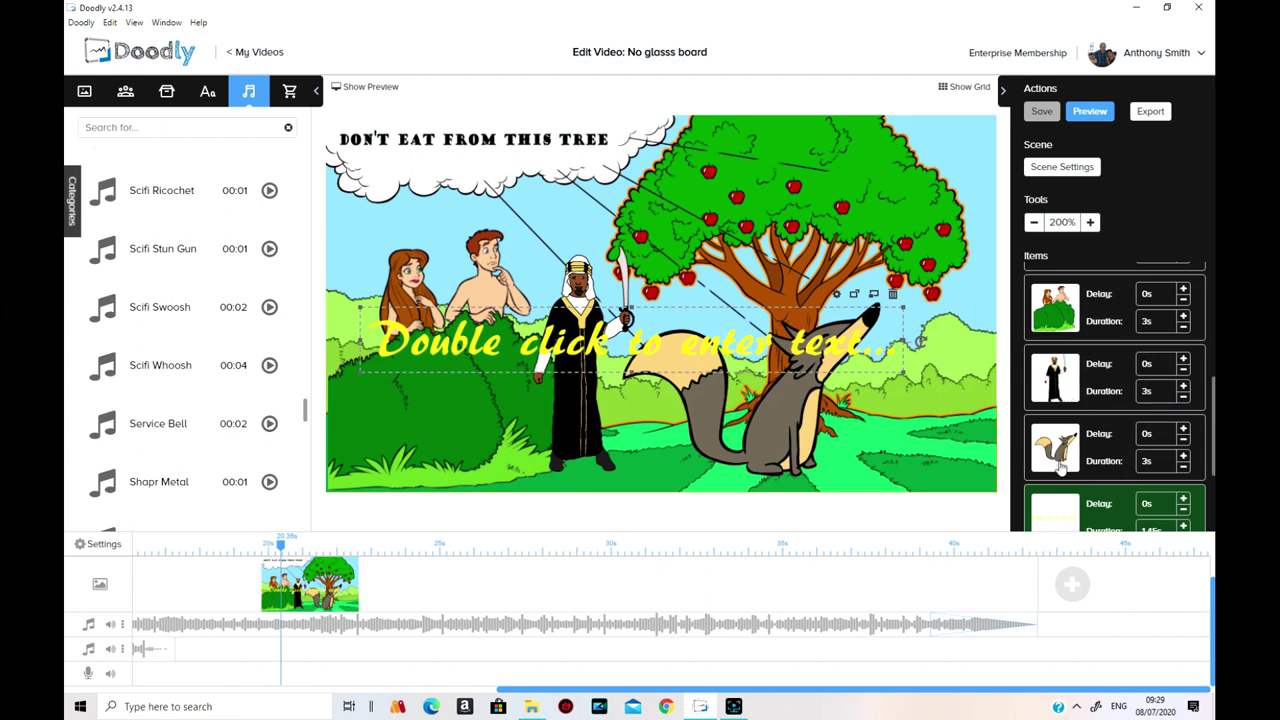
scroll(1146, 430, "down", 1)
scroll(1146, 432, "down", 1)
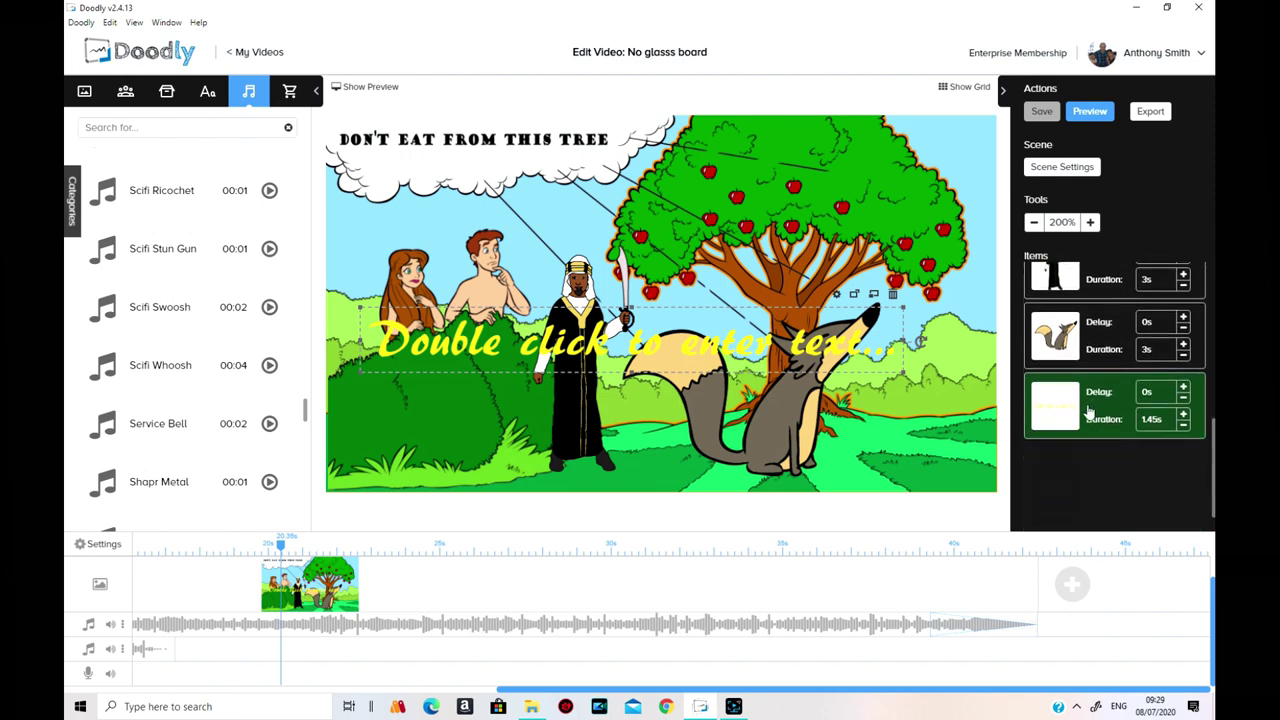
left_click(893, 294)
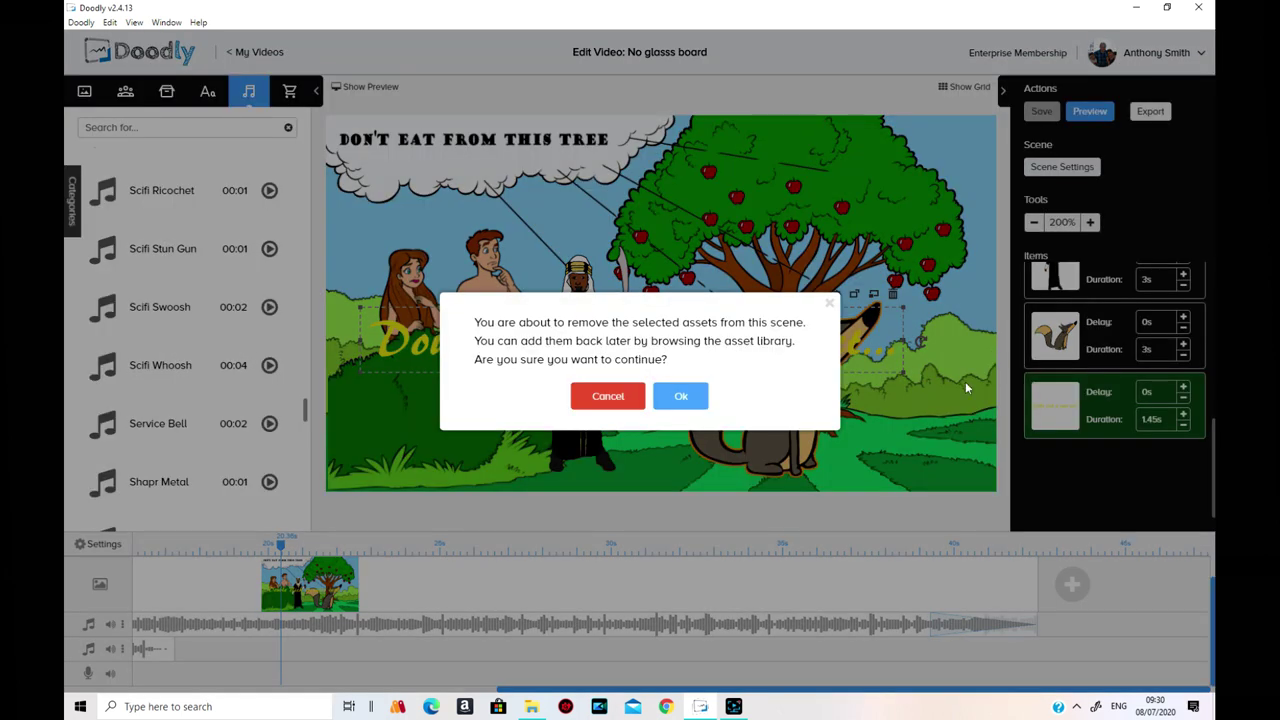
left_click(680, 405)
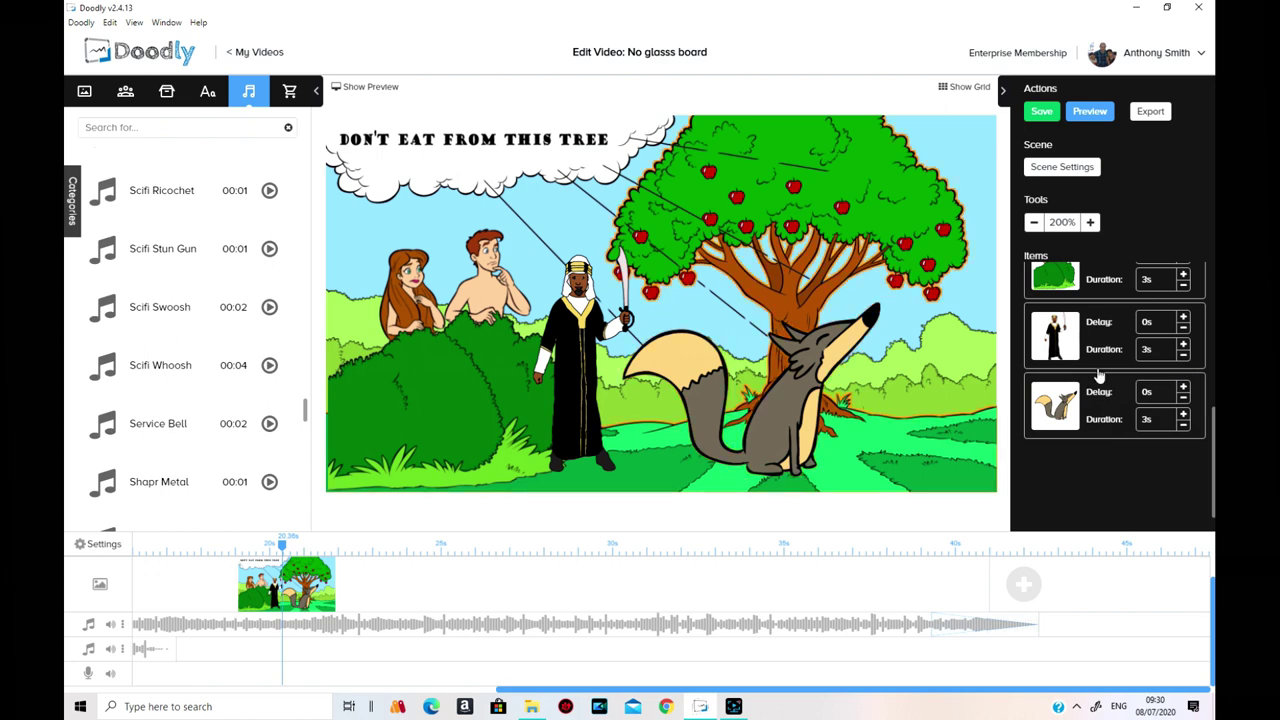
Place the fox before the robed man in the drawing order and set the fox's delay to 3s
left_click_drag(1065, 342, 1060, 486)
left_click_drag(1049, 417, 1094, 400)
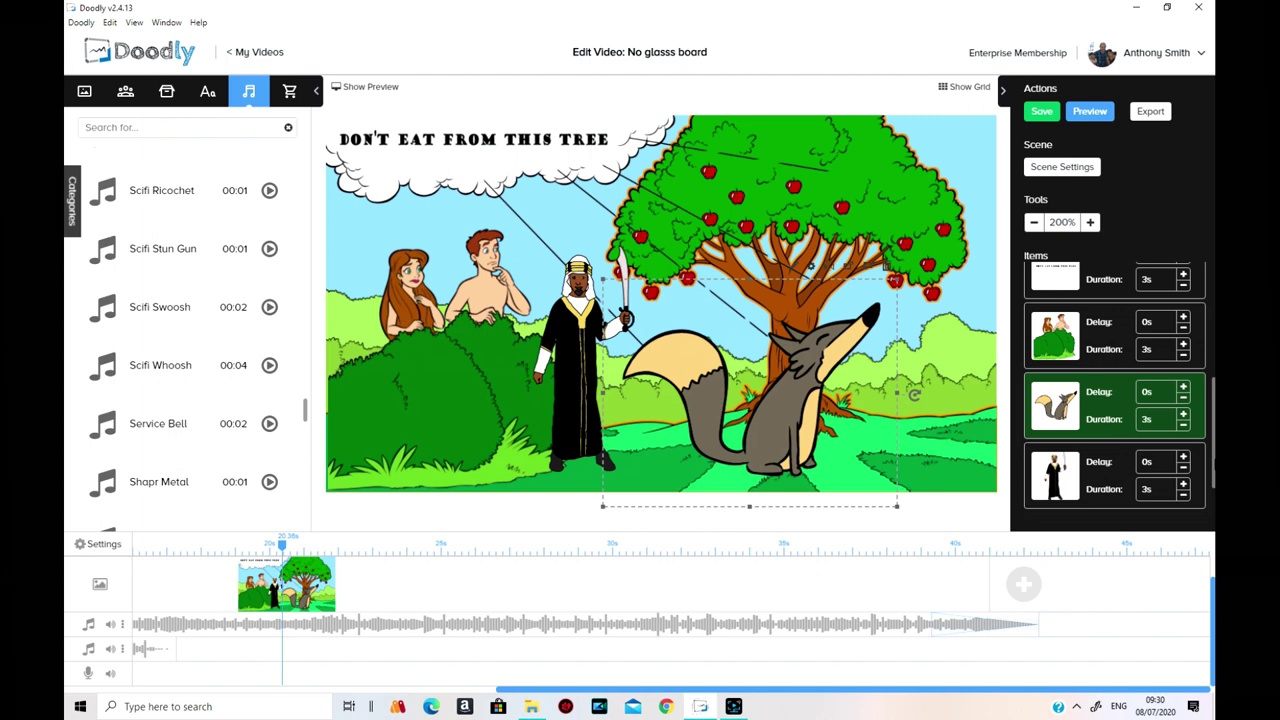
left_click(1183, 388)
left_click(1183, 388)
left_click(1183, 388)
left_click(1183, 388)
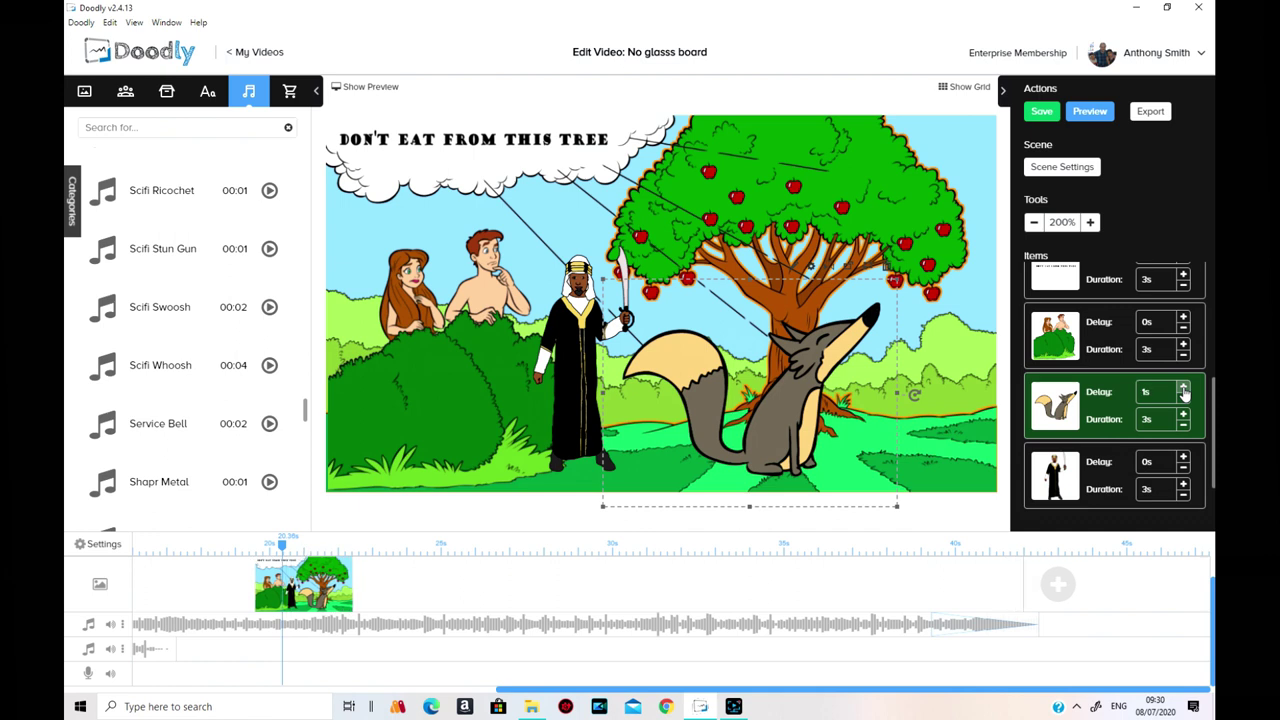
left_click(1183, 389)
left_click(1183, 389)
left_click(1183, 389)
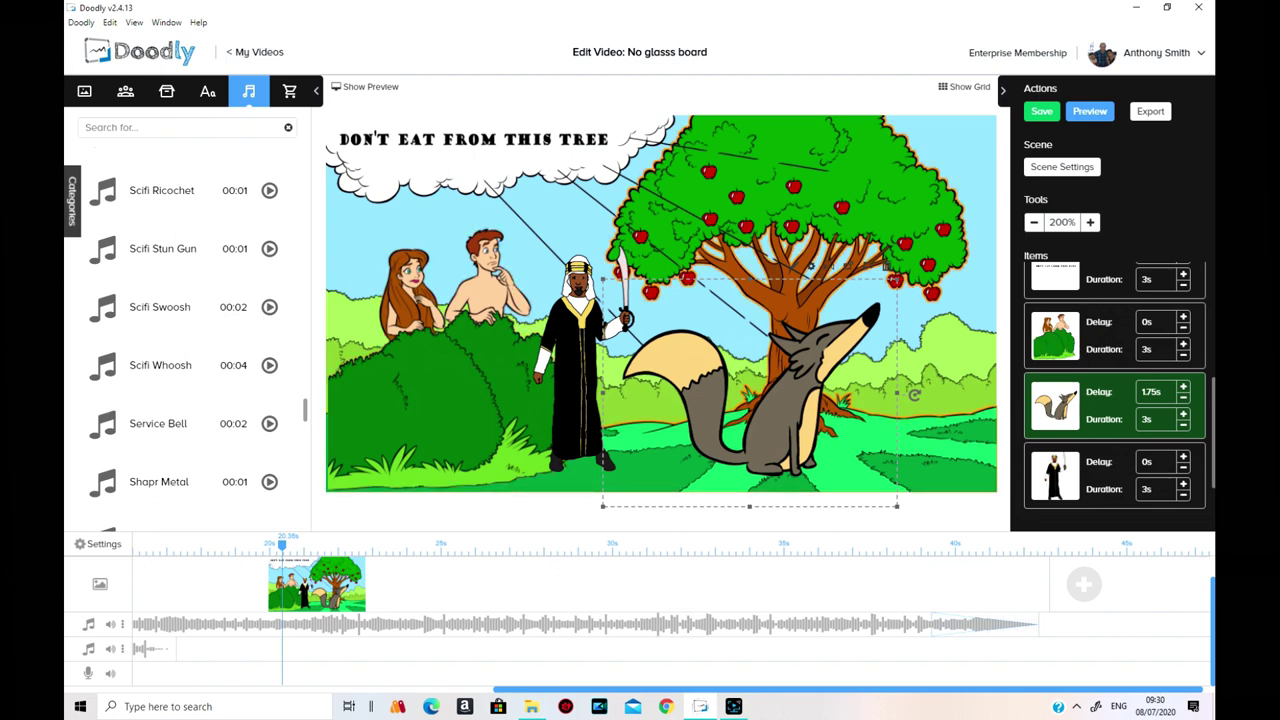
left_click(1183, 387)
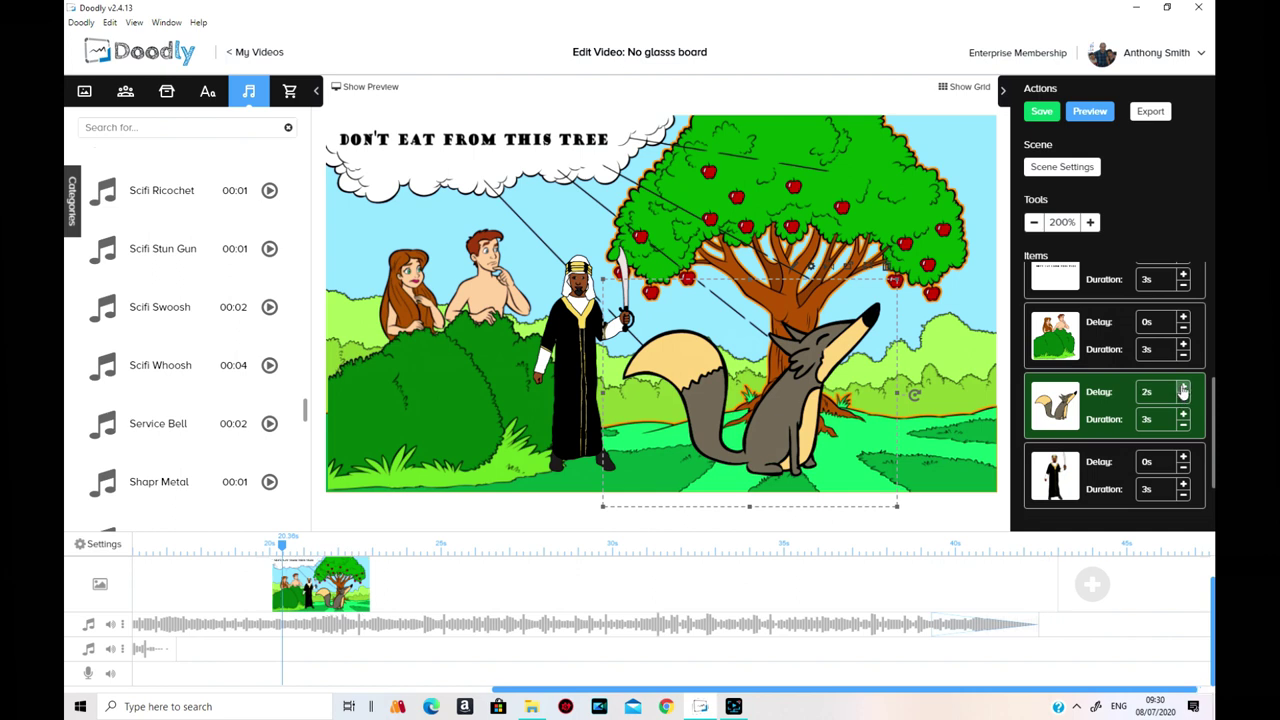
left_click(1183, 387)
left_click(1183, 387)
left_click(1183, 387)
left_click(1183, 387)
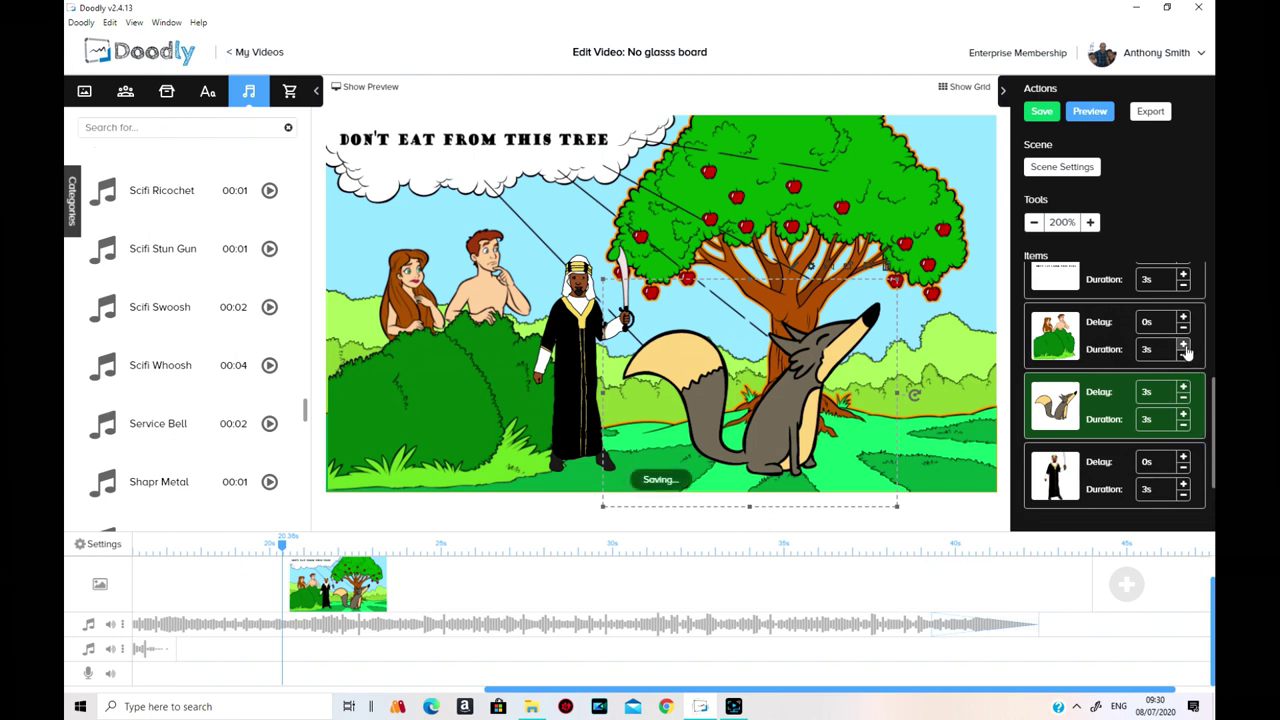
Set the drawing duration of the couple behind the bush to 5s
left_click(1183, 345)
left_click(1183, 345)
left_click(1183, 345)
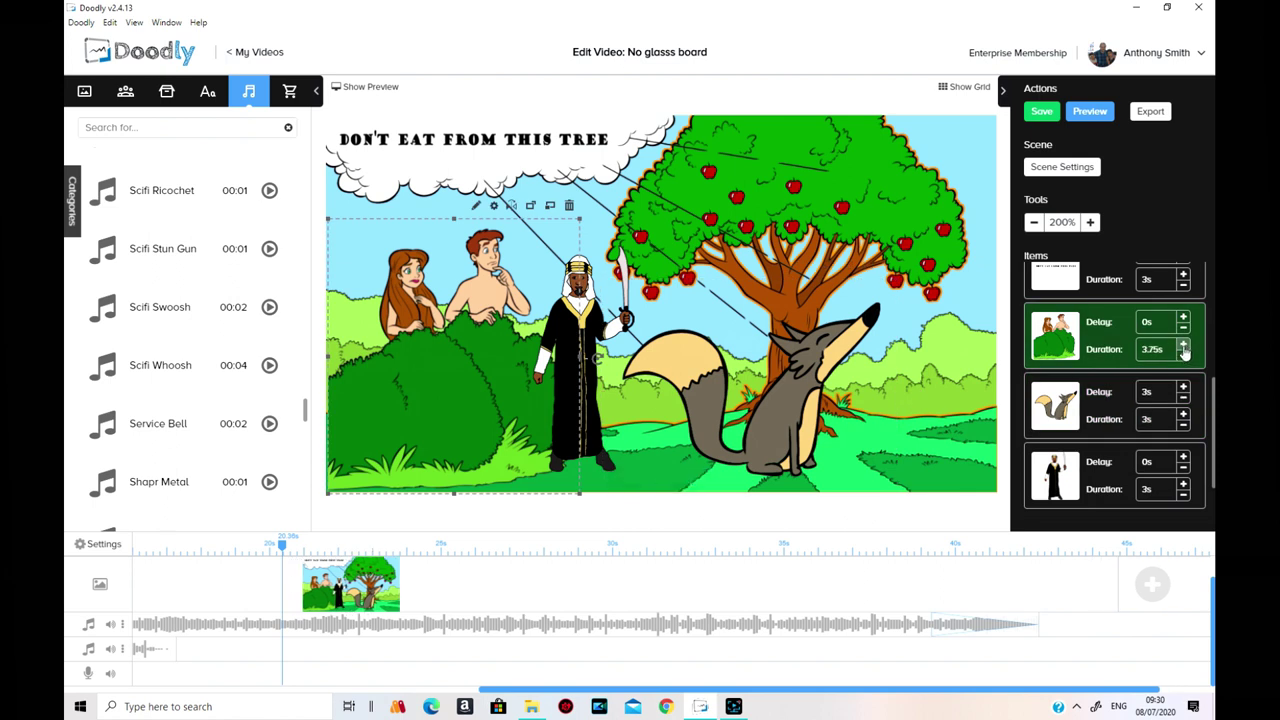
left_click(1183, 345)
left_click(1183, 345)
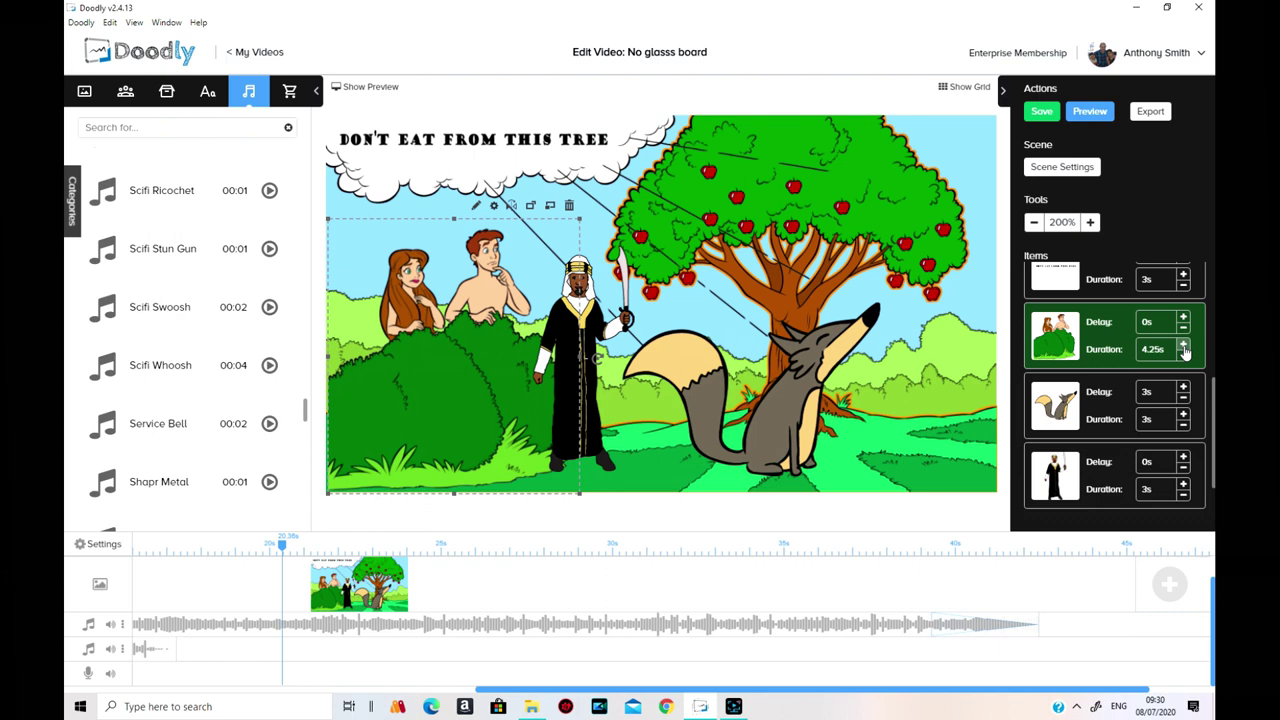
left_click(1183, 345)
left_click(1183, 345)
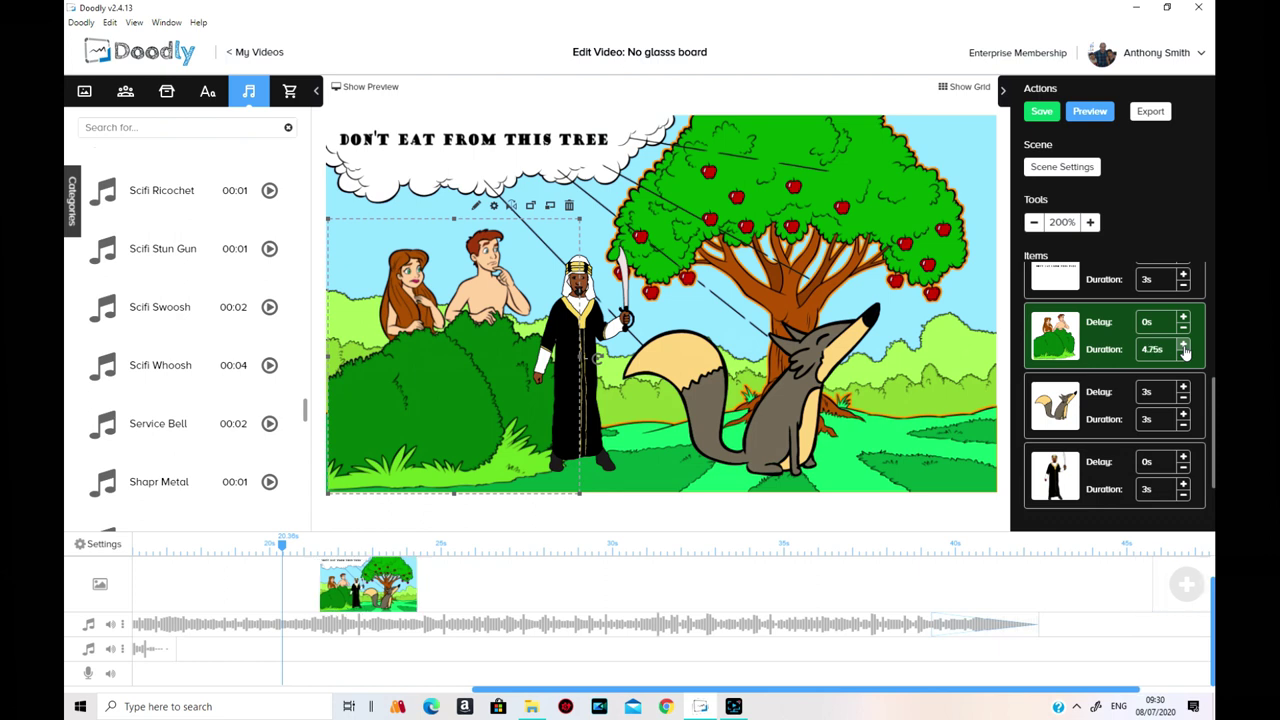
left_click(1183, 345)
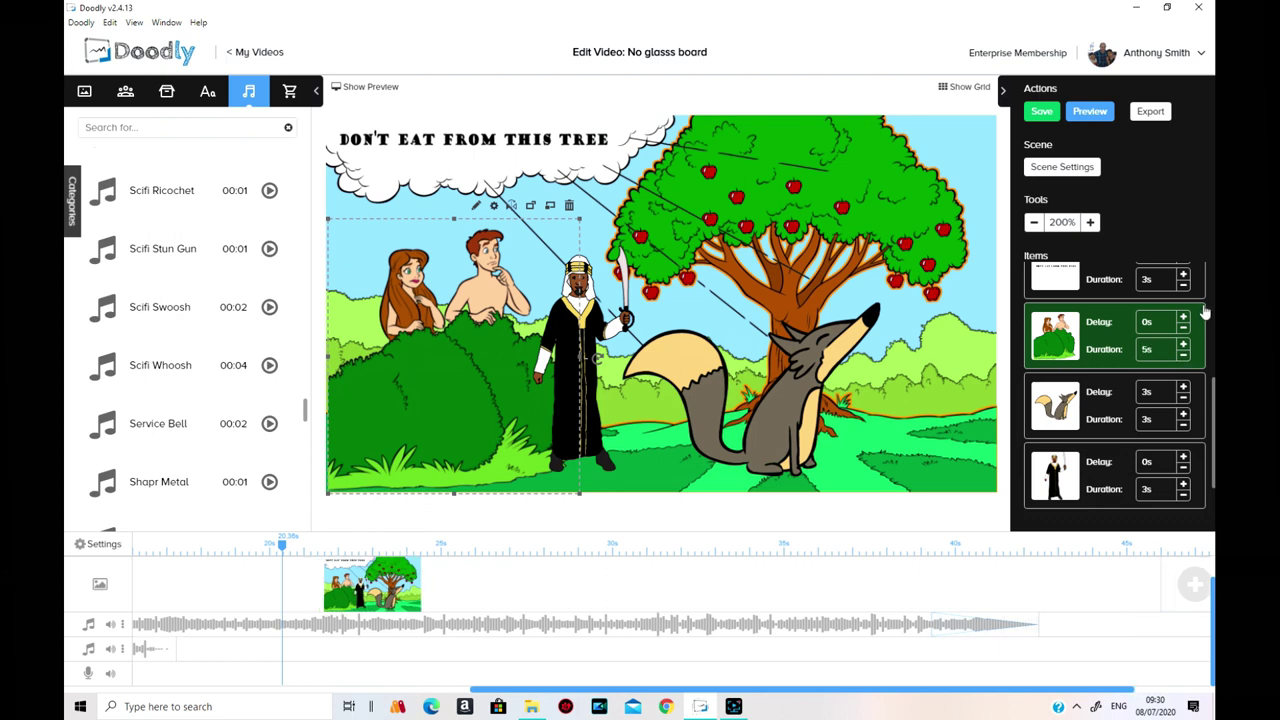
Remove the "Don't eat from this tree" text from the scene and preview the video
scroll(1205, 313, "up", 2)
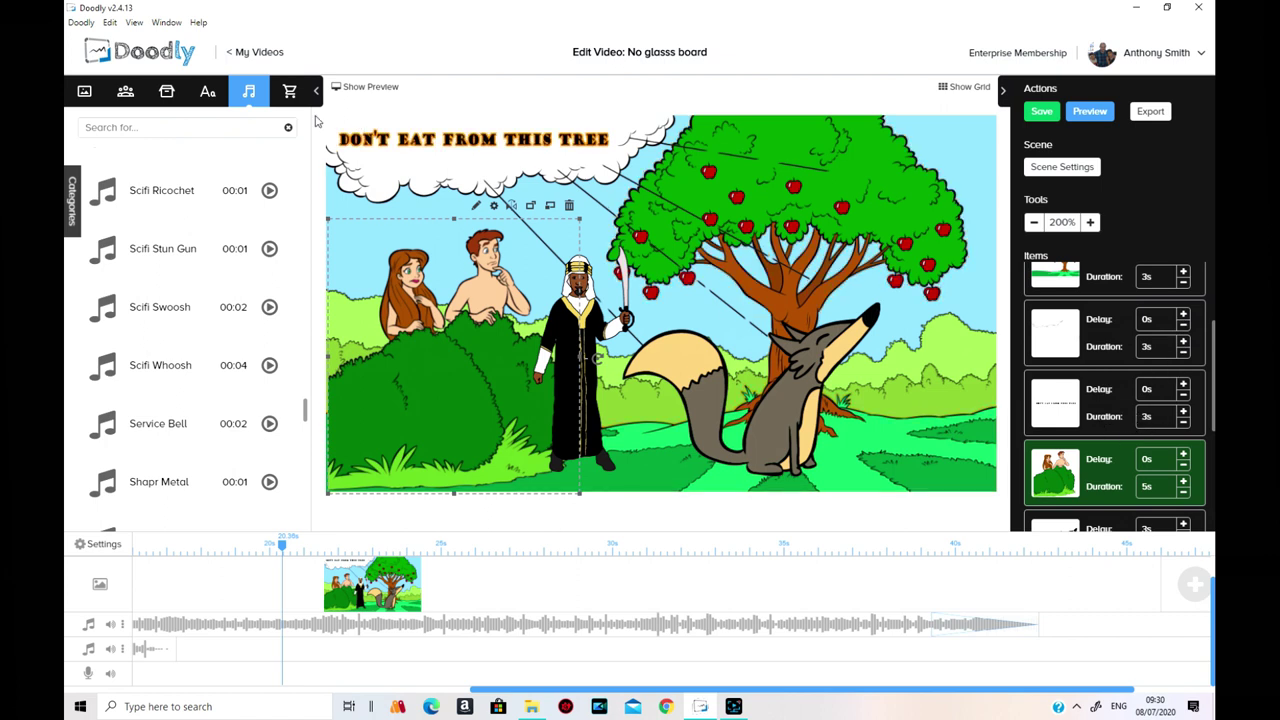
left_click(590, 142)
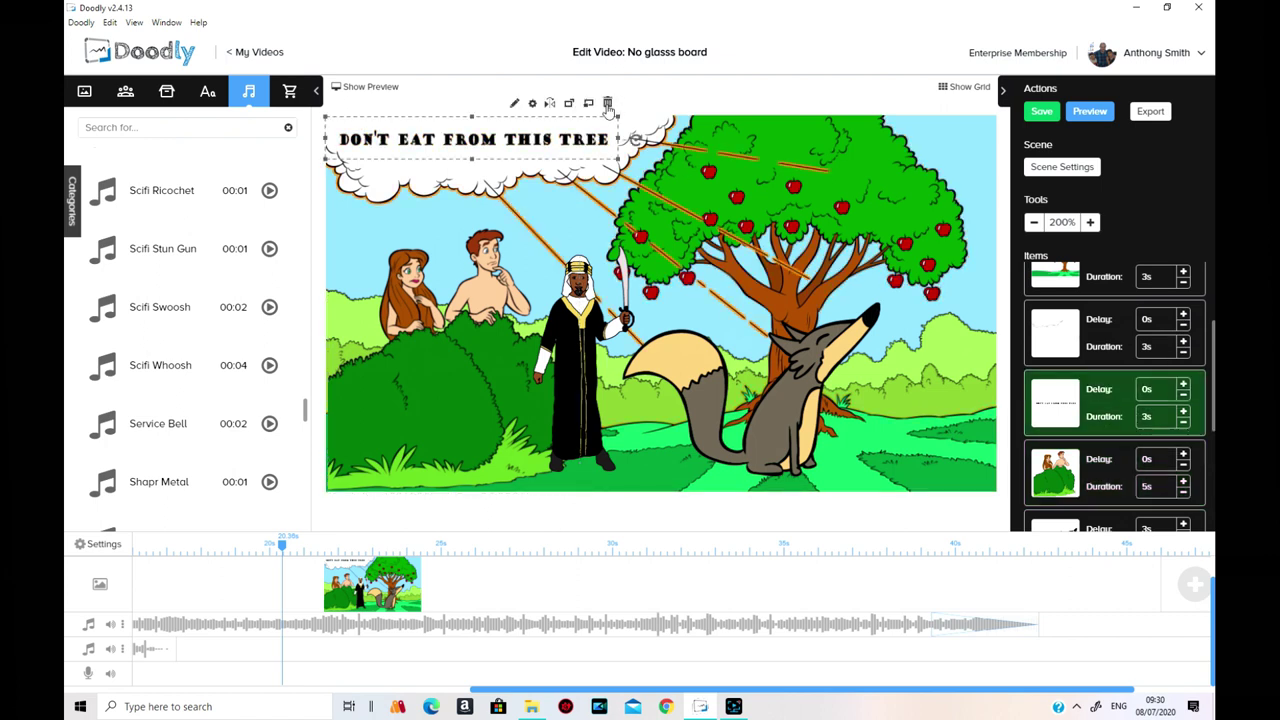
left_click(607, 104)
left_click(683, 398)
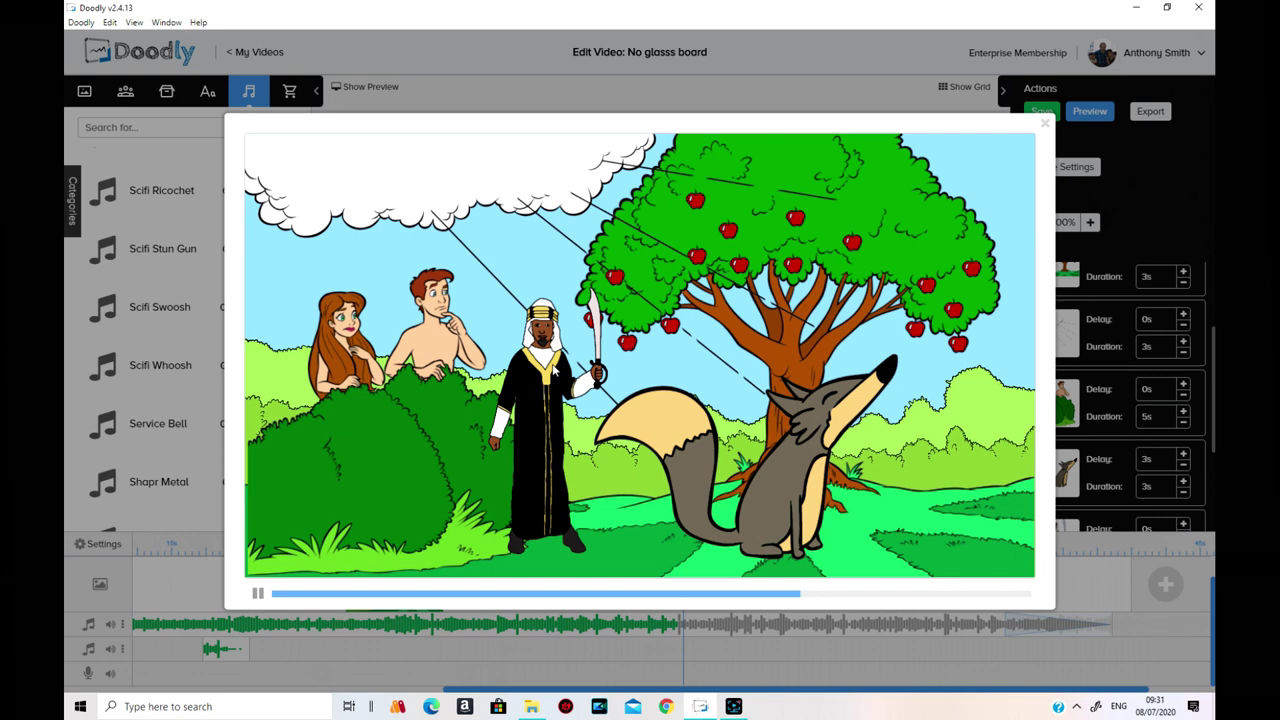
left_click(1045, 127)
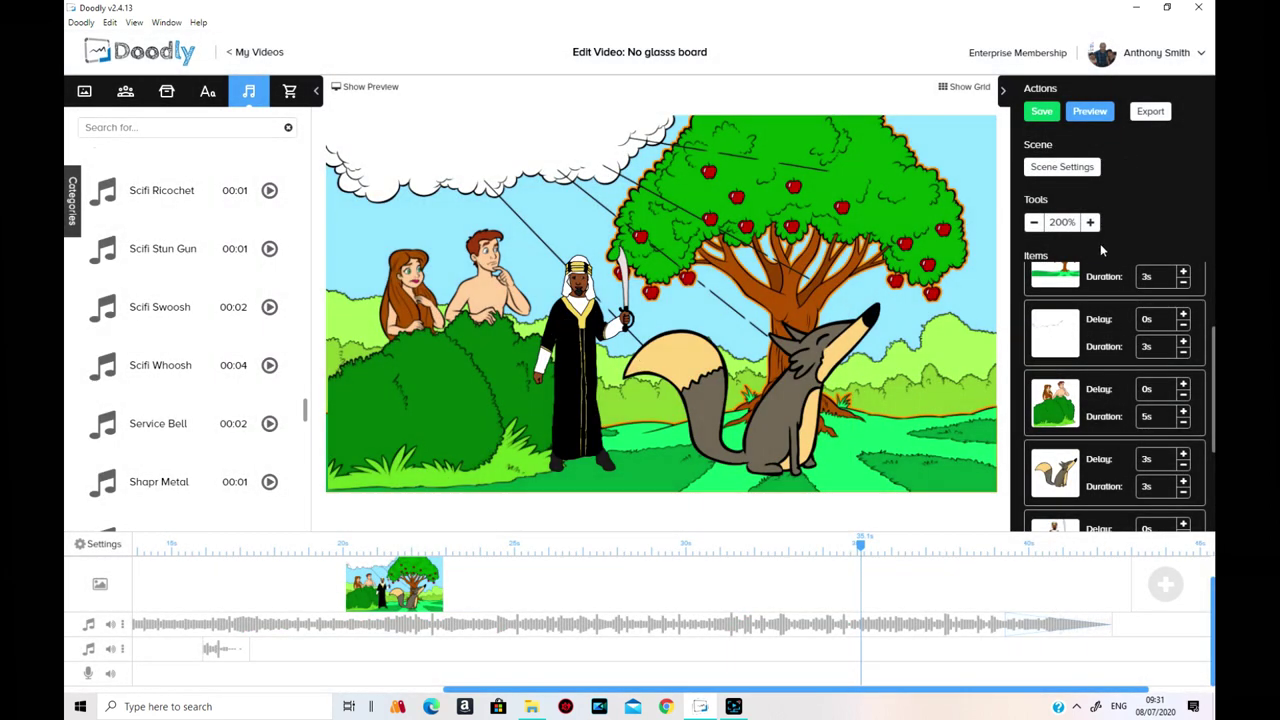
Choose the right-handed cartoon hand style in the scene settings and view the available exit animations
left_click(1062, 167)
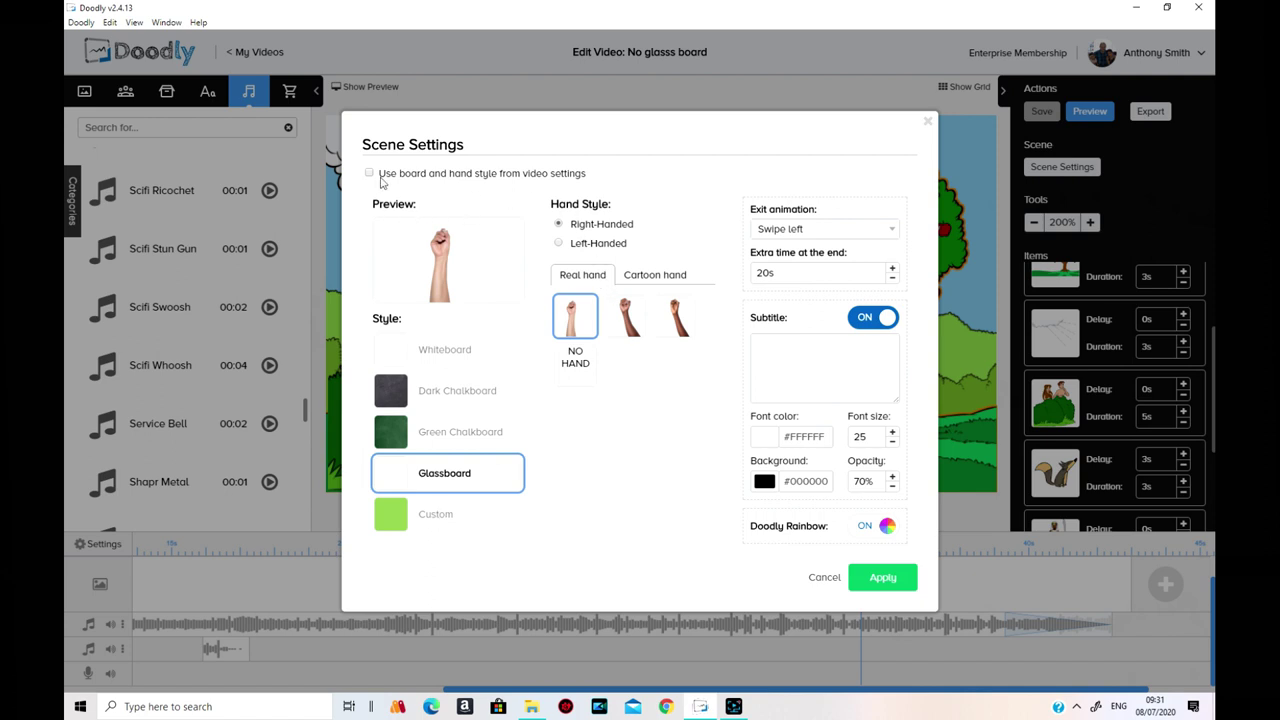
left_click(574, 250)
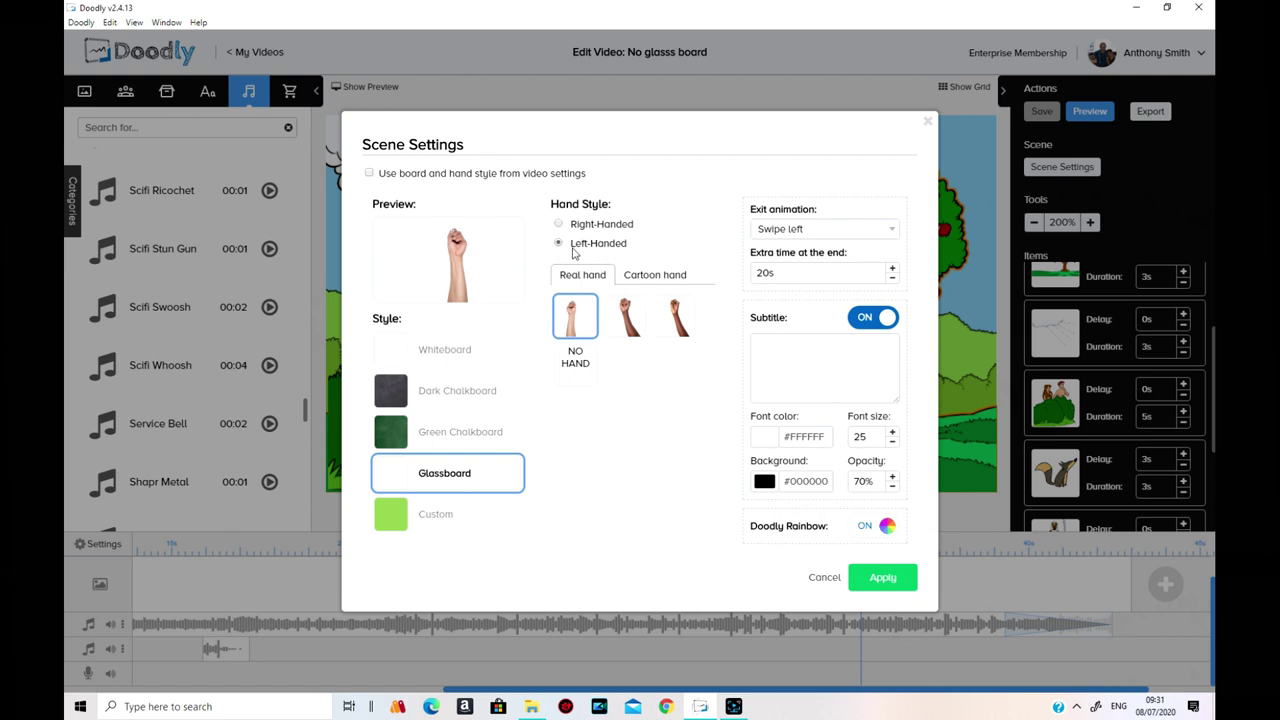
left_click(562, 225)
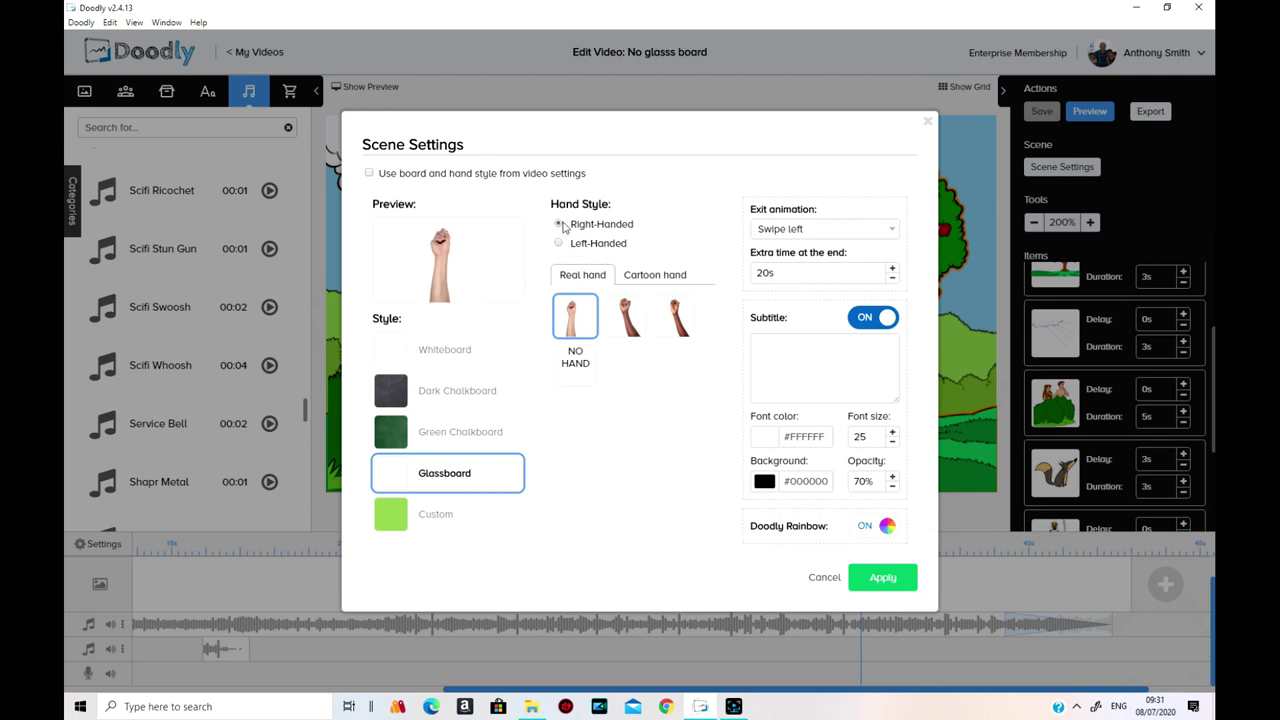
left_click(655, 280)
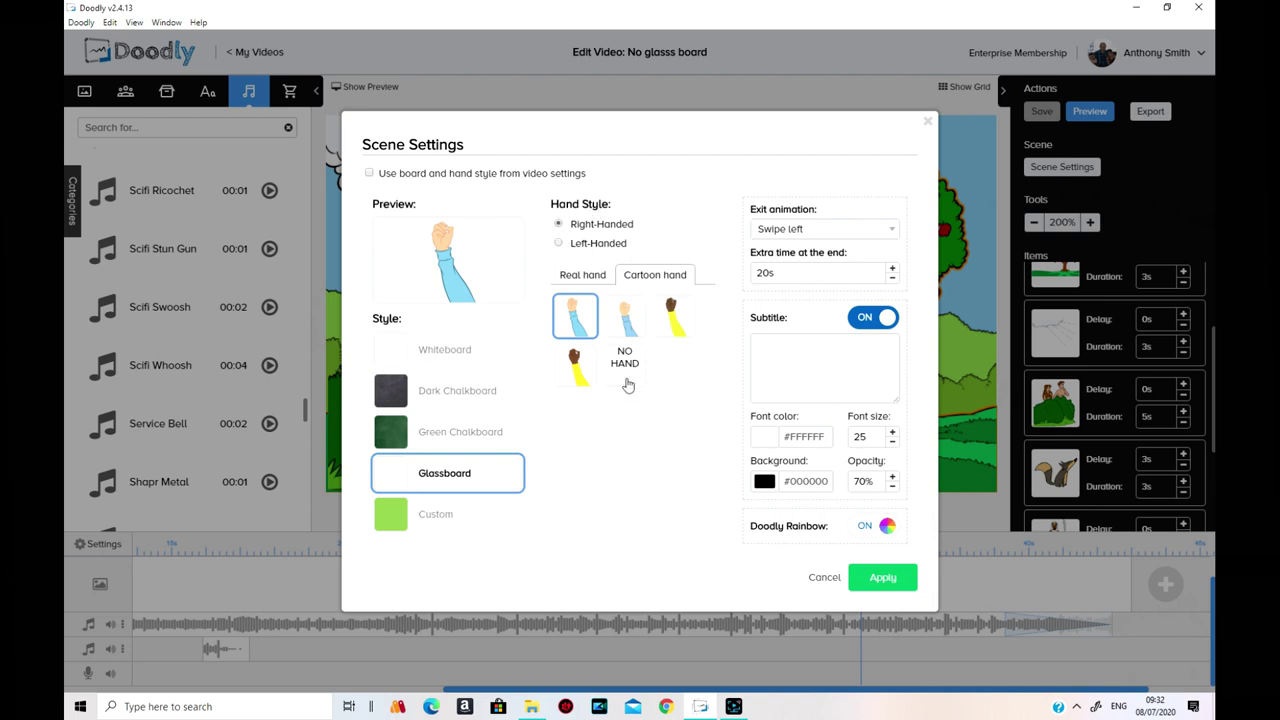
left_click(890, 232)
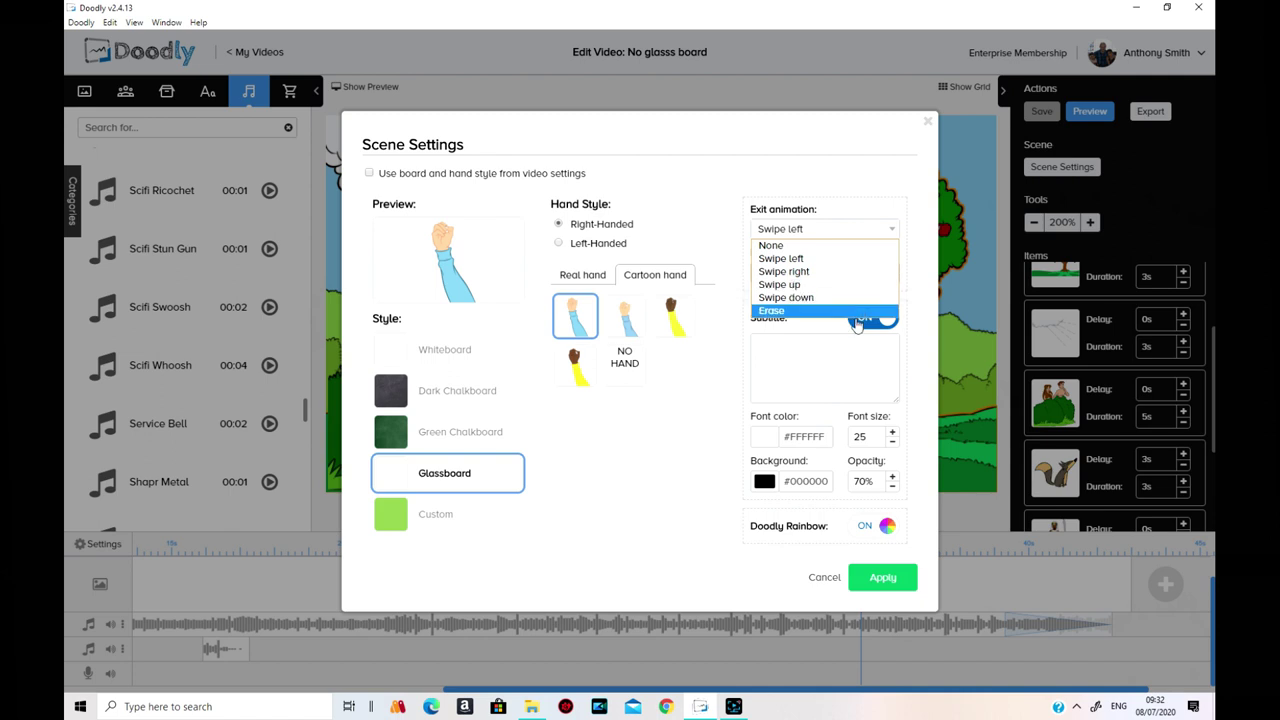
Add the subtitle "Welcome to My video" with font color #D0021B on a #F8E71C background and apply the scene settings
left_click(858, 196)
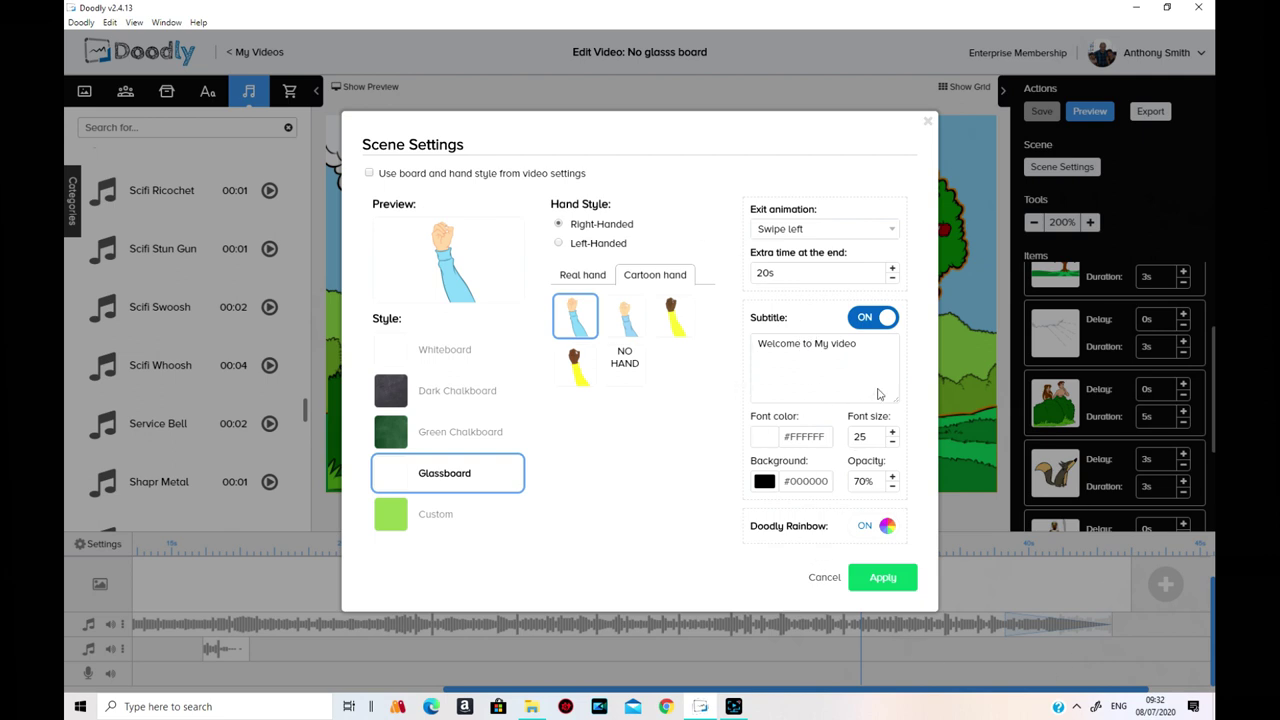
left_click(765, 441)
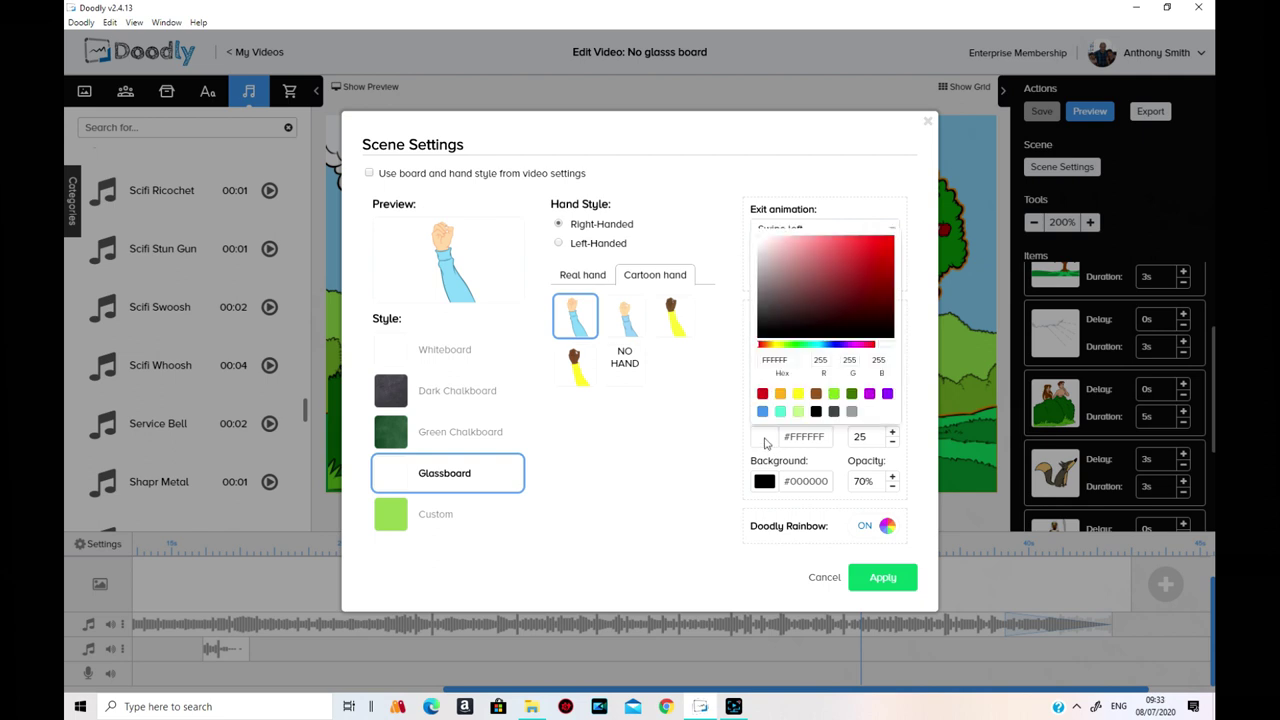
left_click(762, 394)
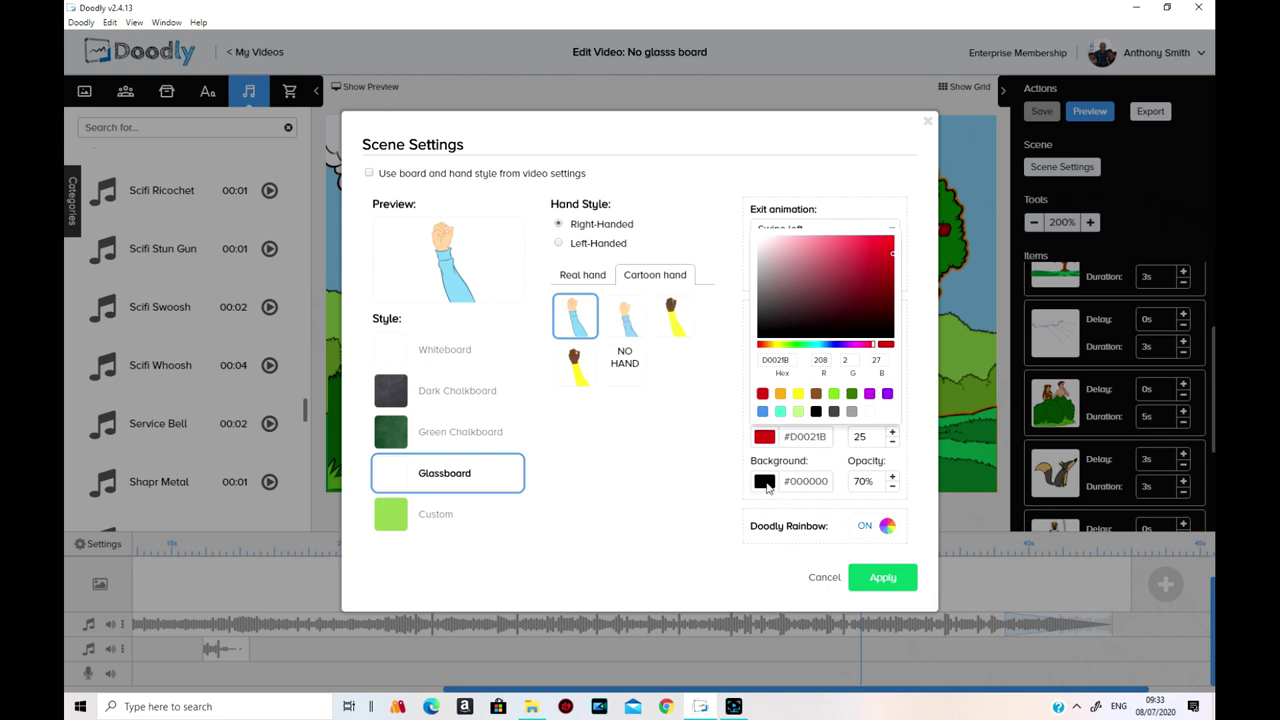
left_click(767, 486)
left_click(767, 484)
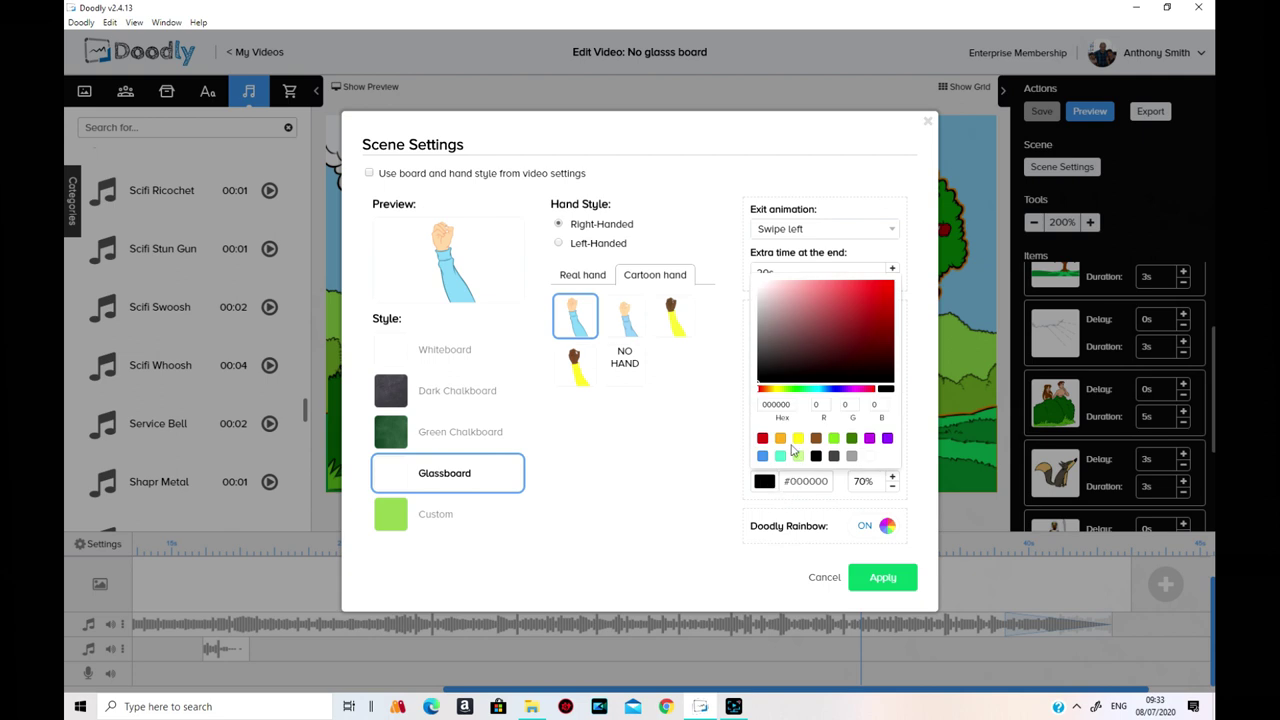
left_click(798, 438)
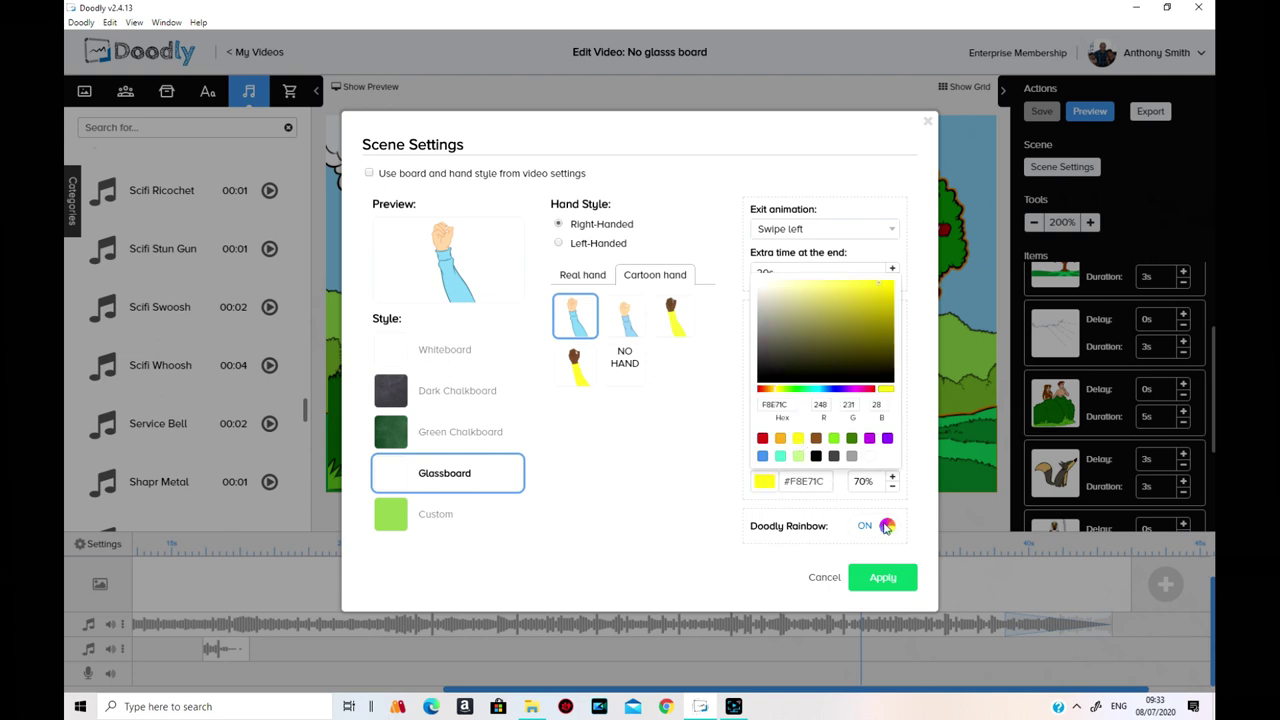
left_click(1080, 546)
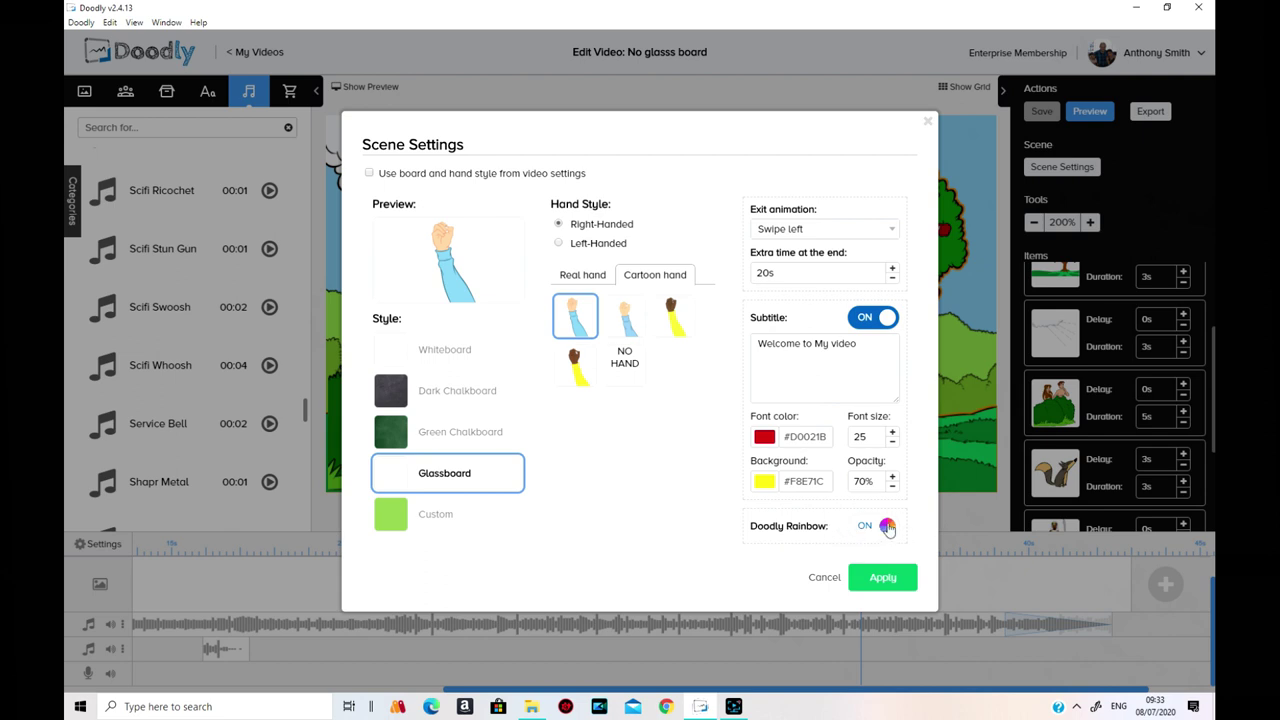
left_click(878, 580)
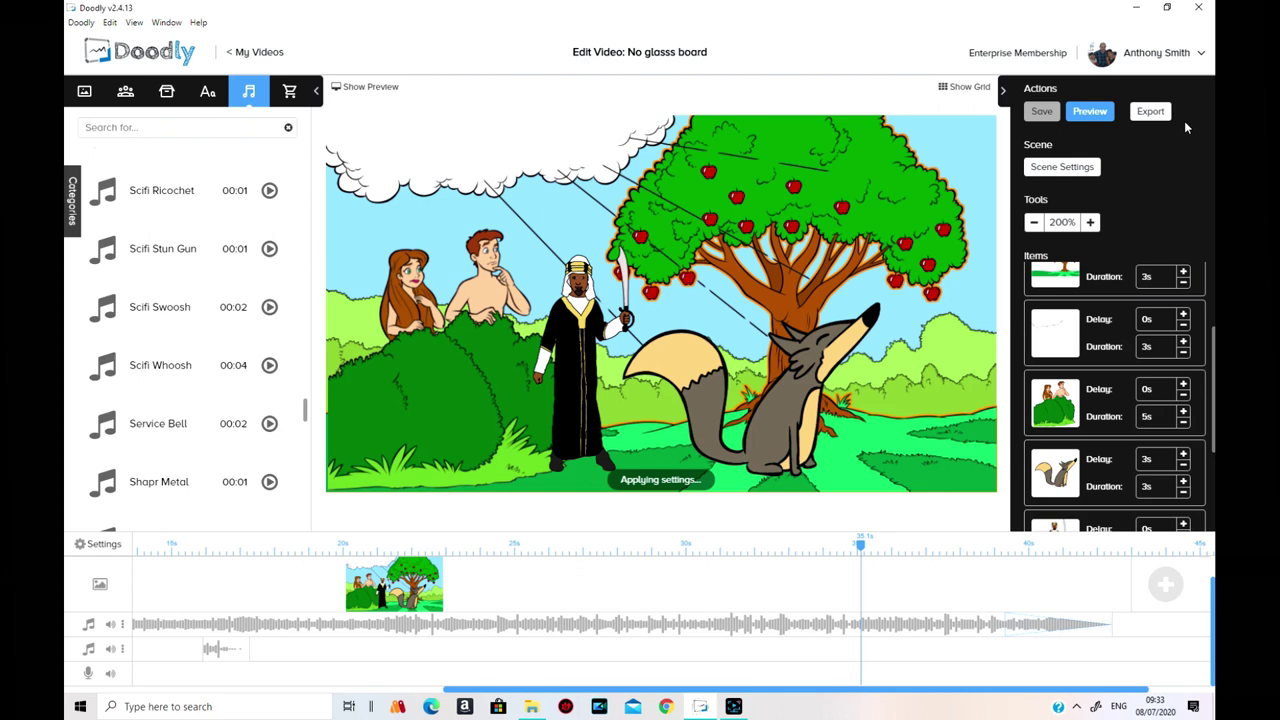
Preview the video with its subtitle and close the preview
left_click(1092, 113)
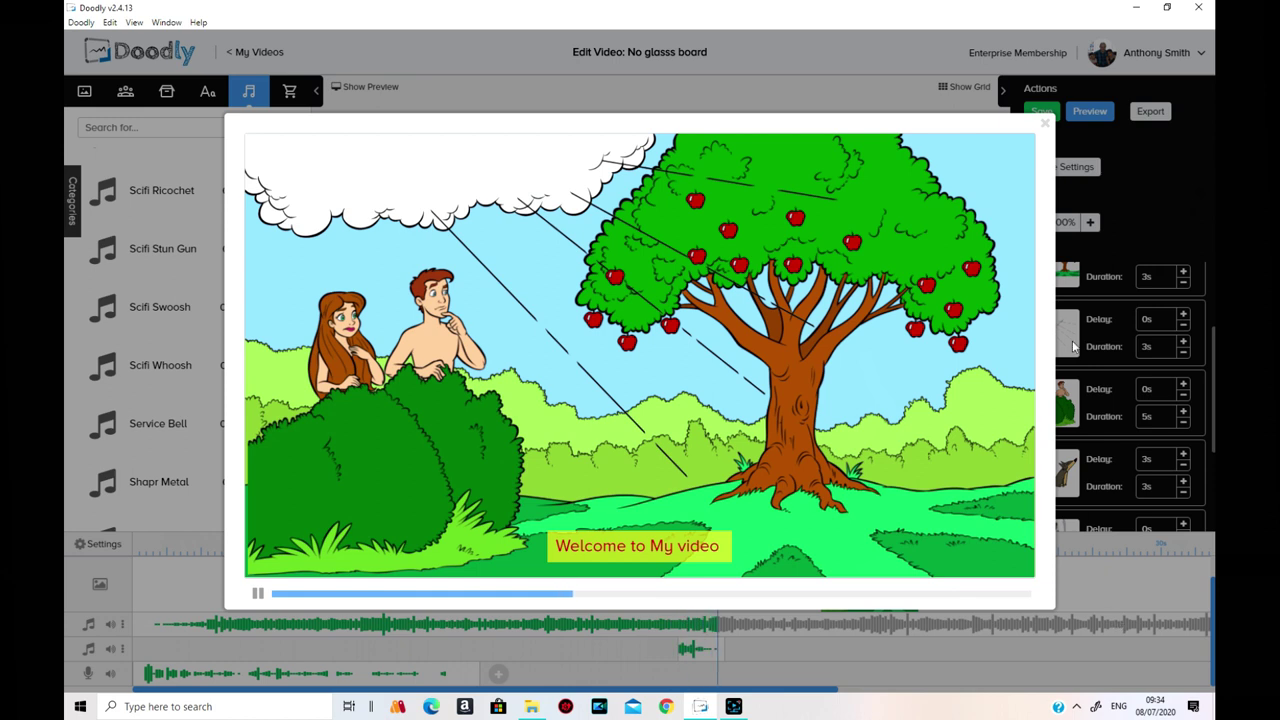
left_click(1045, 123)
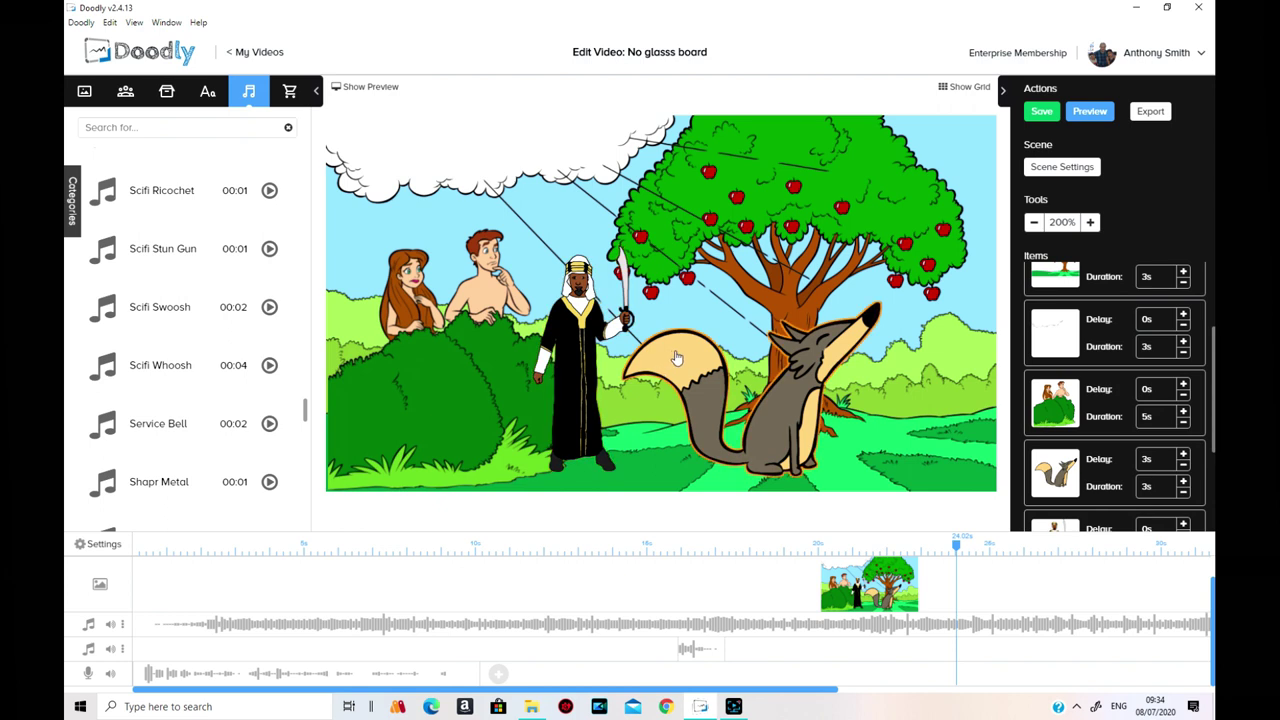
mouse_move(308, 422)
left_mouse_down()
mouse_move(318, 383)
mouse_move(318, 415)
left_mouse_up()
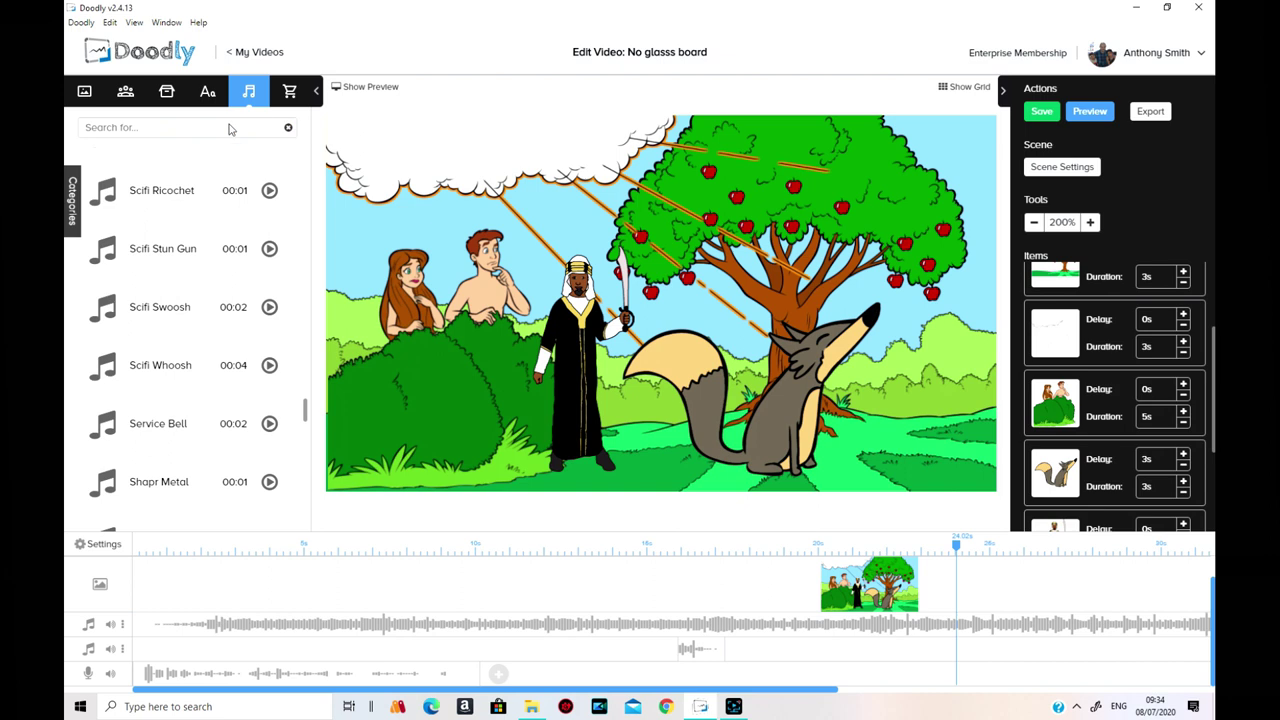
Browse the ready-made scenes in the asset library and filter them to the shared ones
left_click(84, 91)
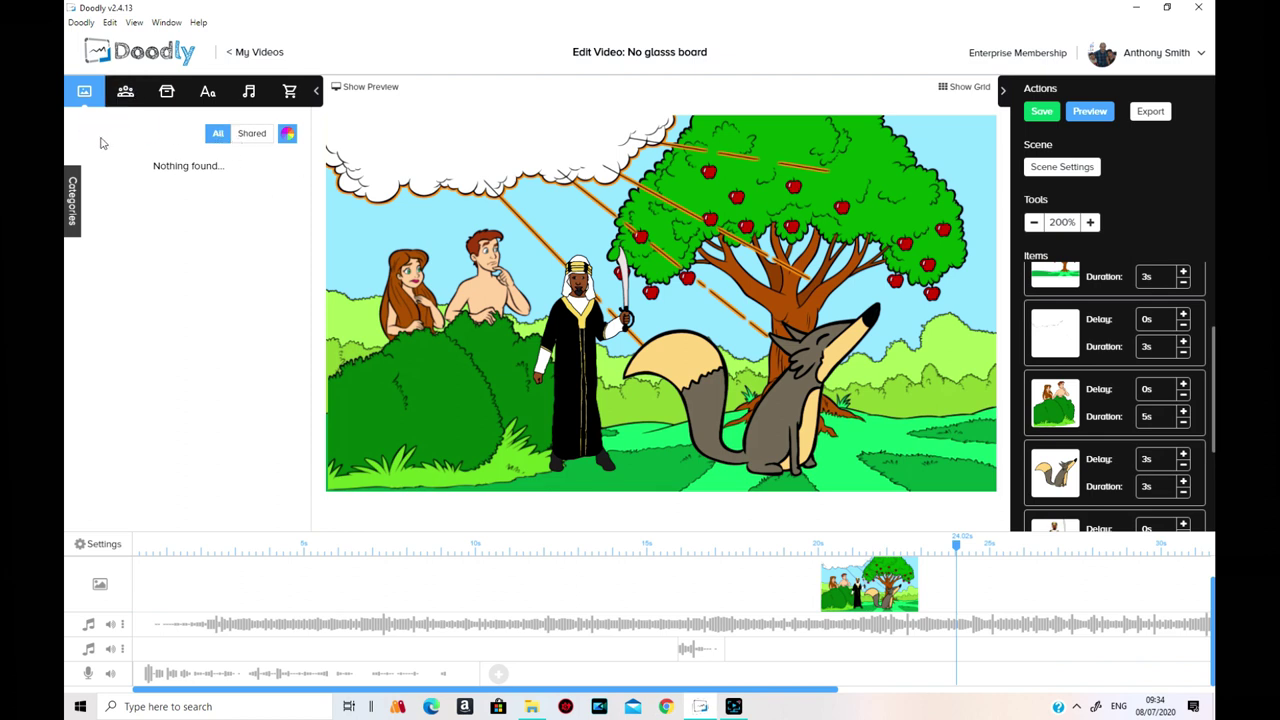
left_click(74, 190)
left_click(89, 204)
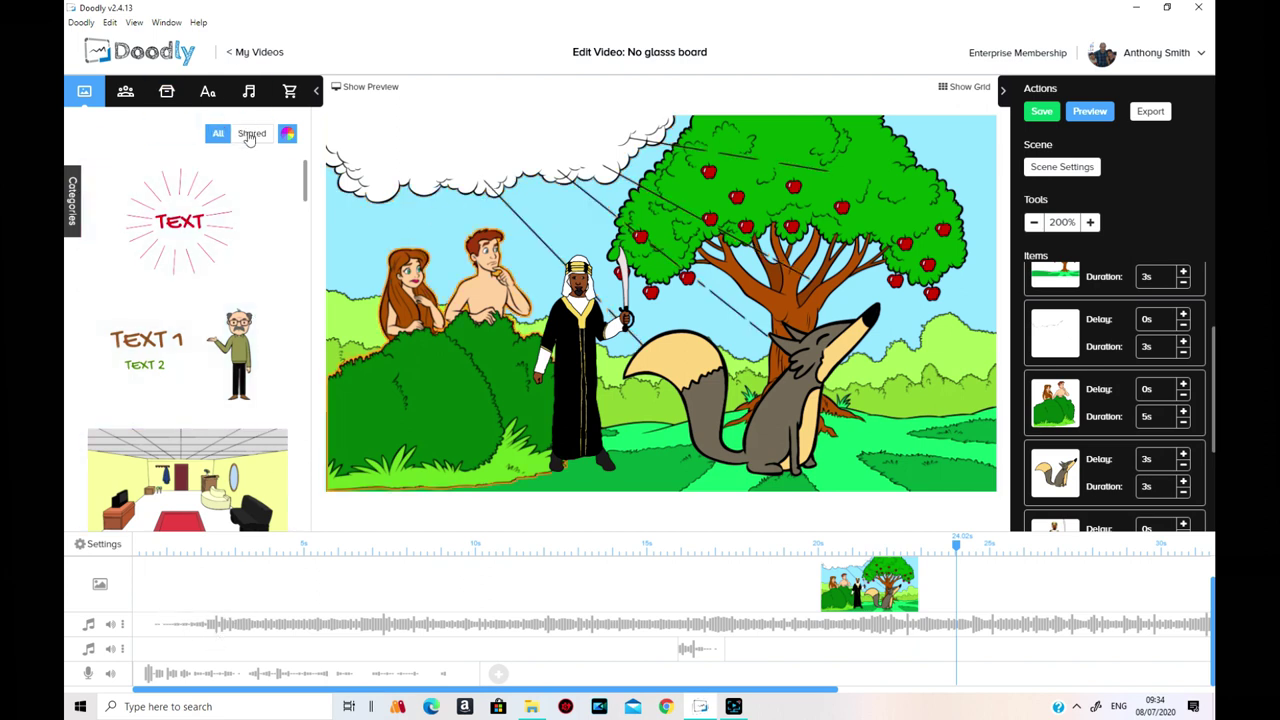
left_click(250, 136)
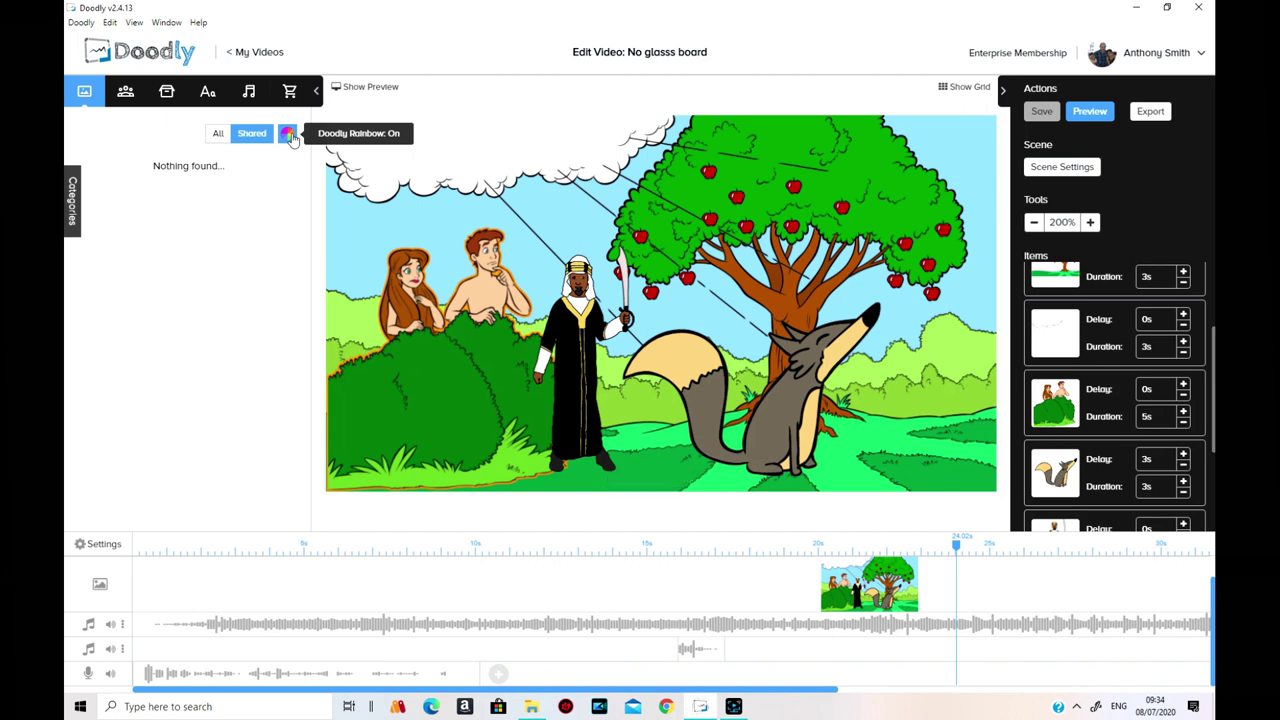
Turn off Doodly Rainbow for the library assets and select the robed man in the scene
left_click(295, 139)
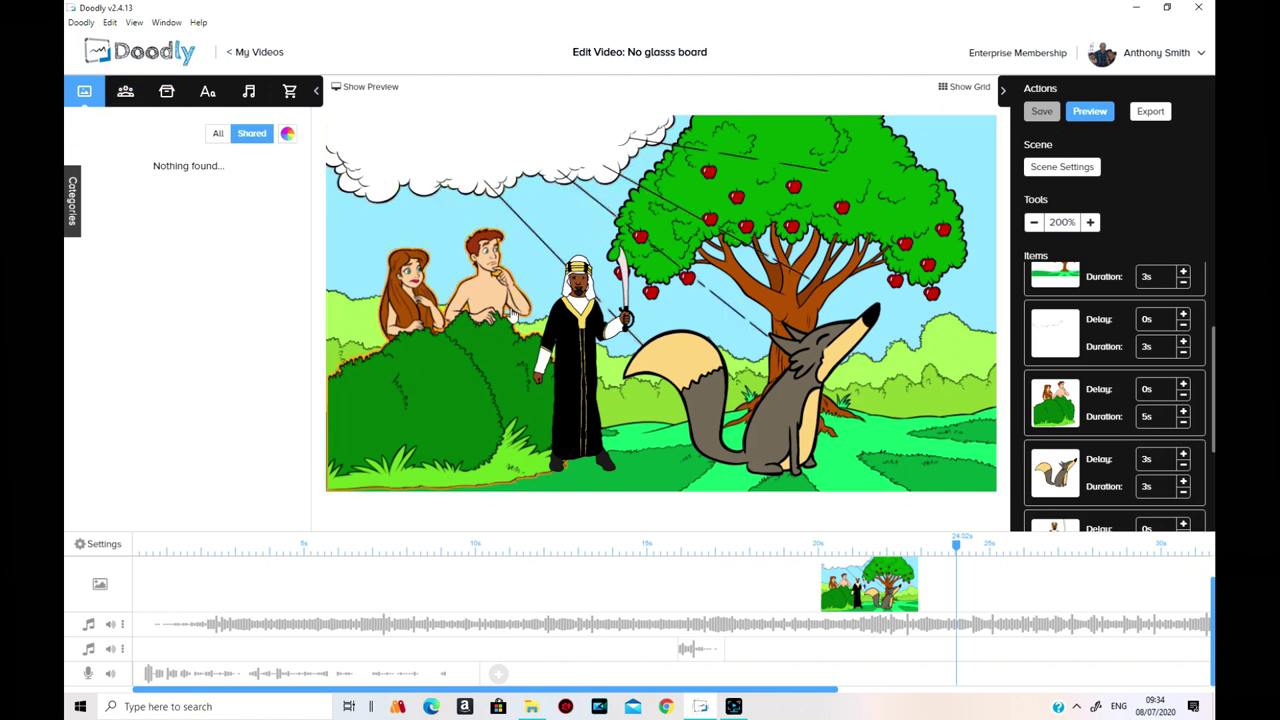
left_click(572, 340)
left_click(287, 137)
left_click(288, 139)
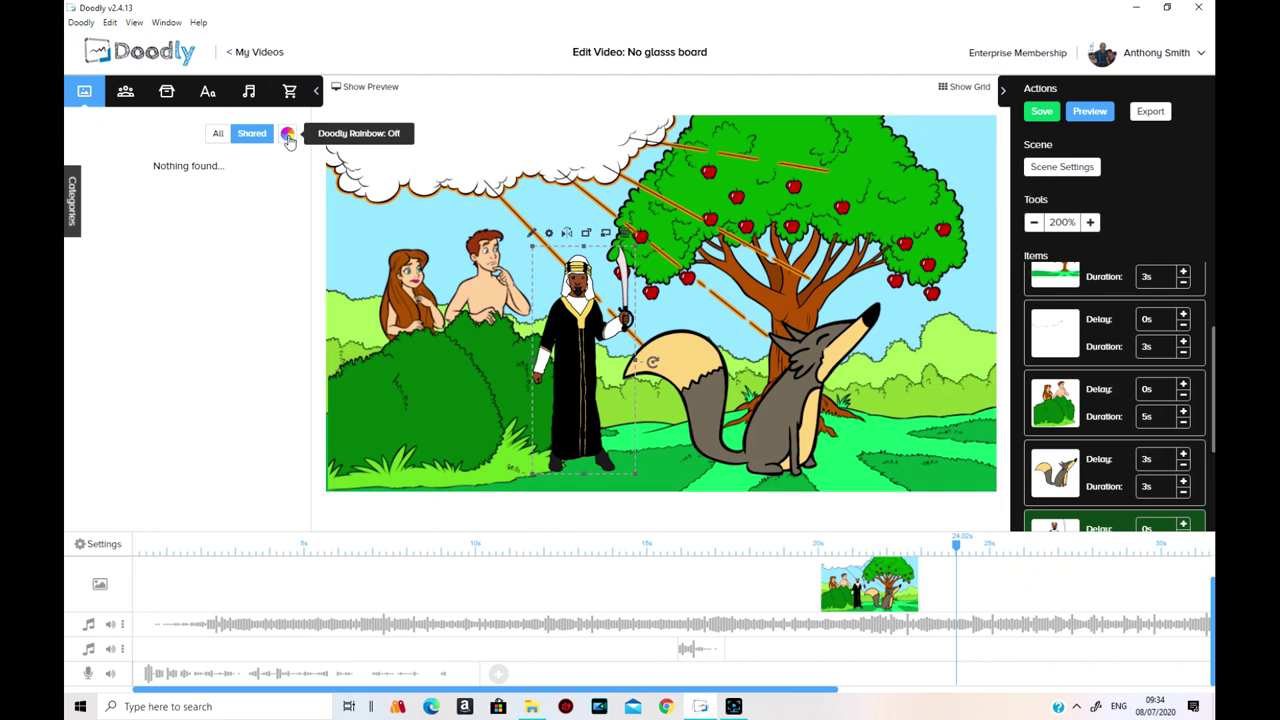
Browse the uncolored characters in the library and turn Doodly Rainbow back on to show them in color
left_click(126, 92)
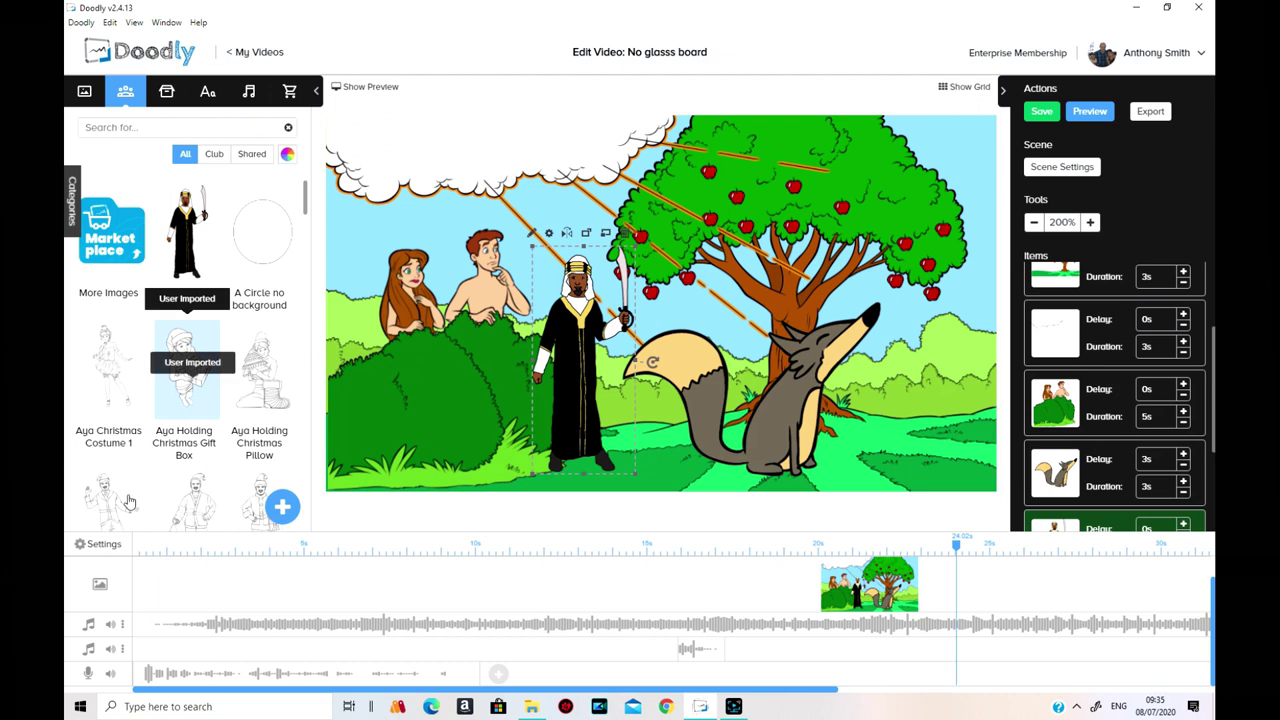
scroll(258, 380, "down", 1)
scroll(258, 380, "down", 10)
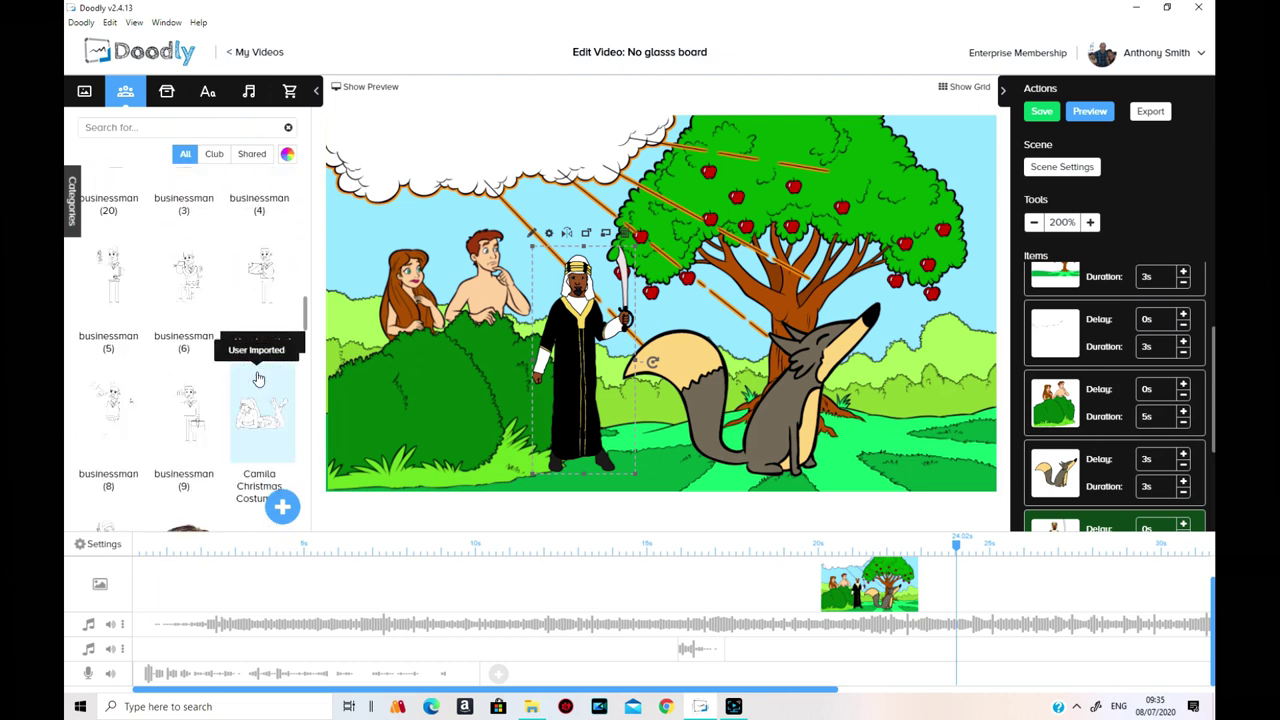
scroll(258, 379, "down", 3)
scroll(258, 378, "down", 5)
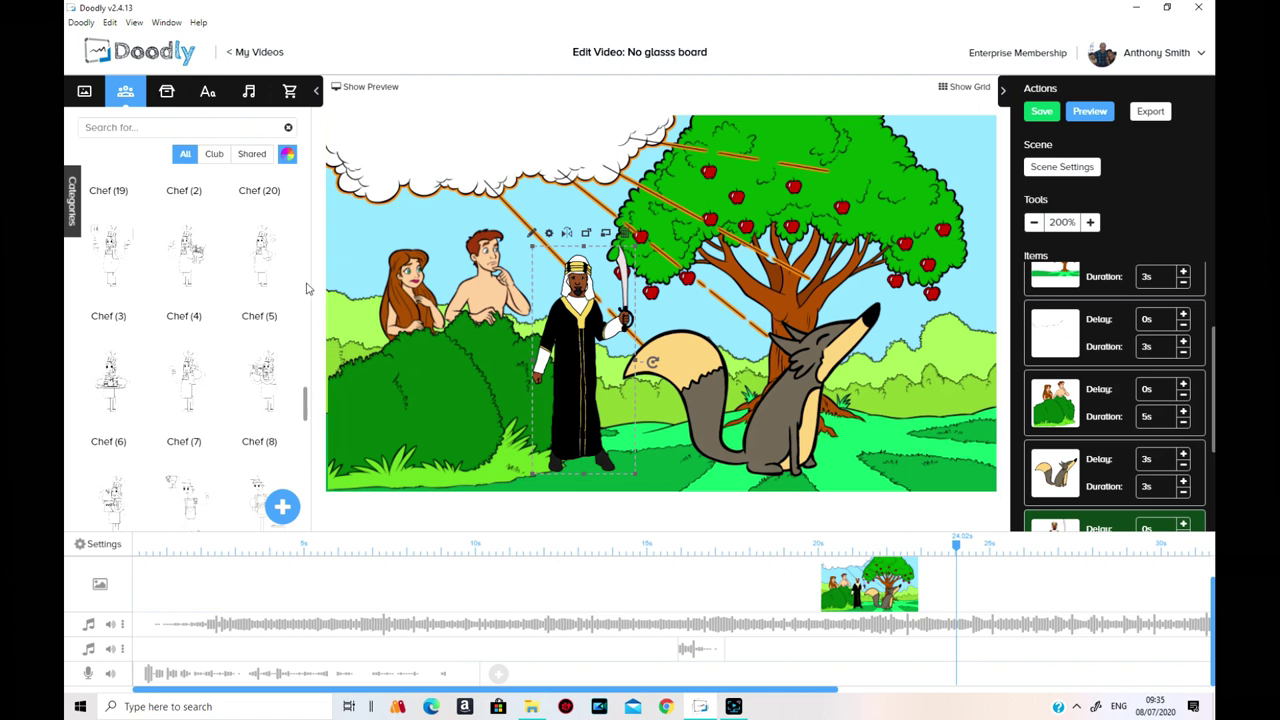
scroll(302, 286, "up", 5)
scroll(305, 250, "up", 5)
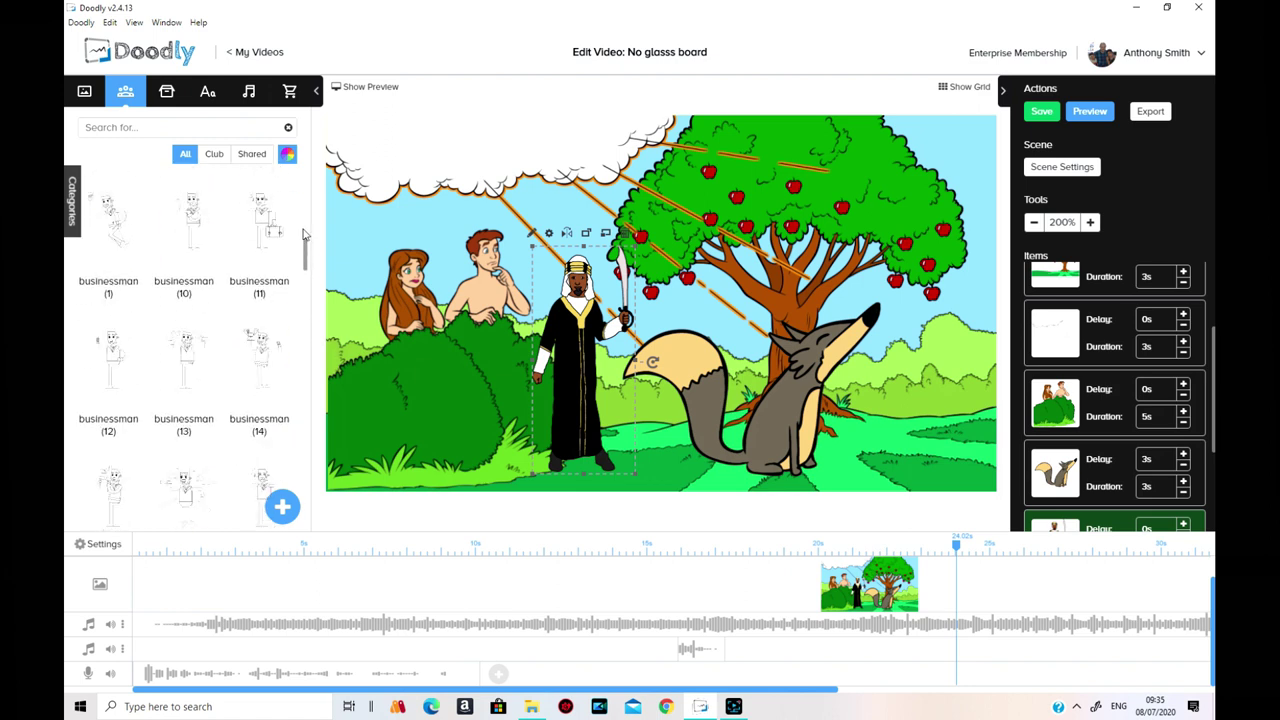
left_click(288, 156)
left_click_drag(305, 258, 300, 171)
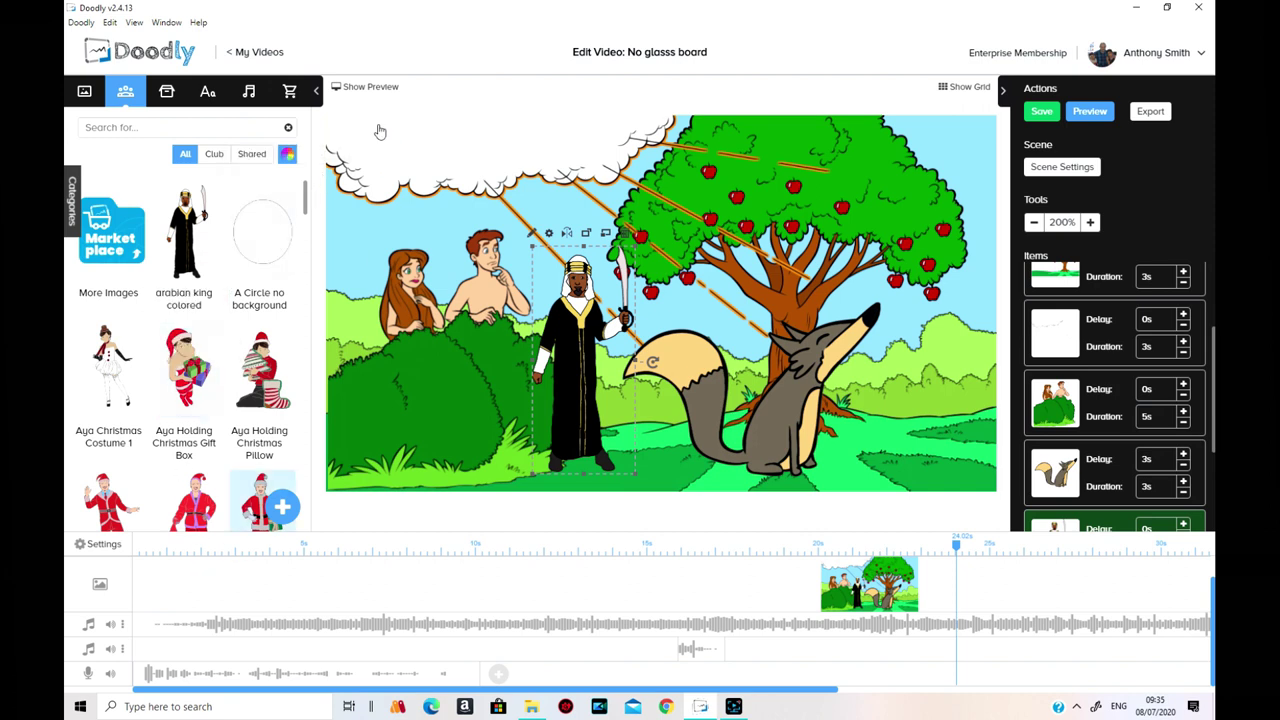
left_click(290, 160)
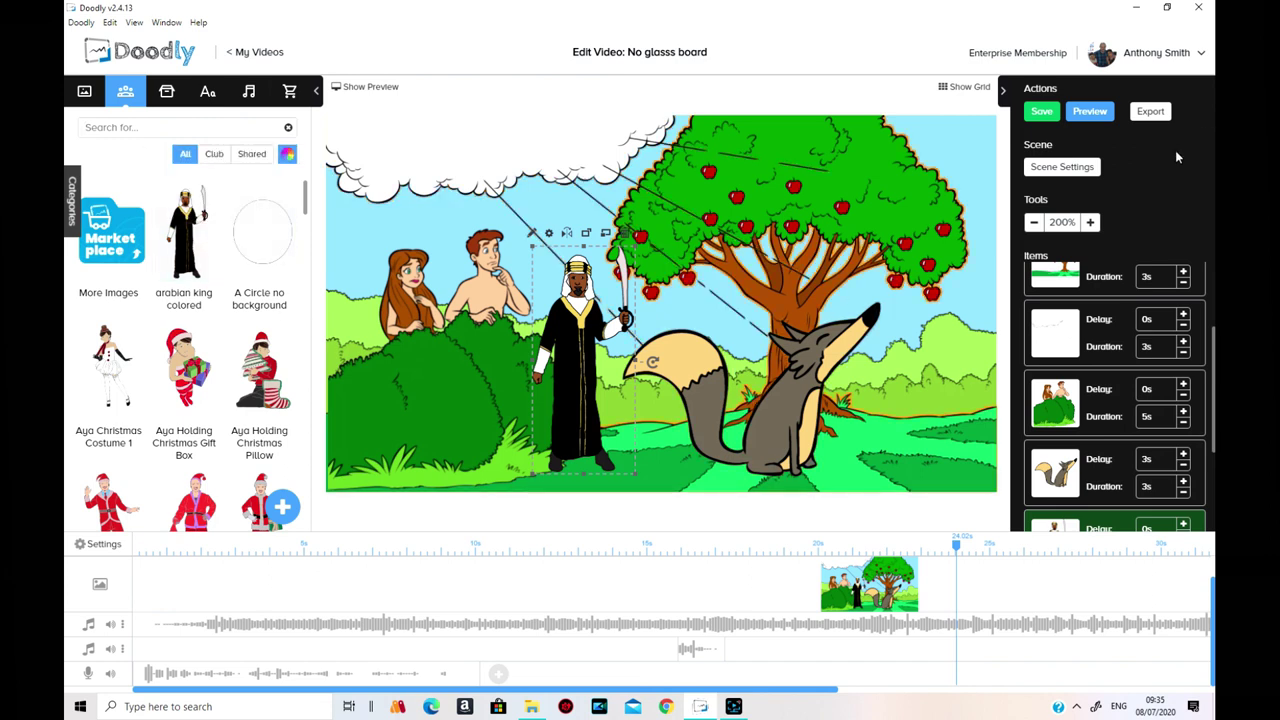
Save the video, open the robed man's asset for editing and set its reveal mode to Fade
left_click(1040, 112)
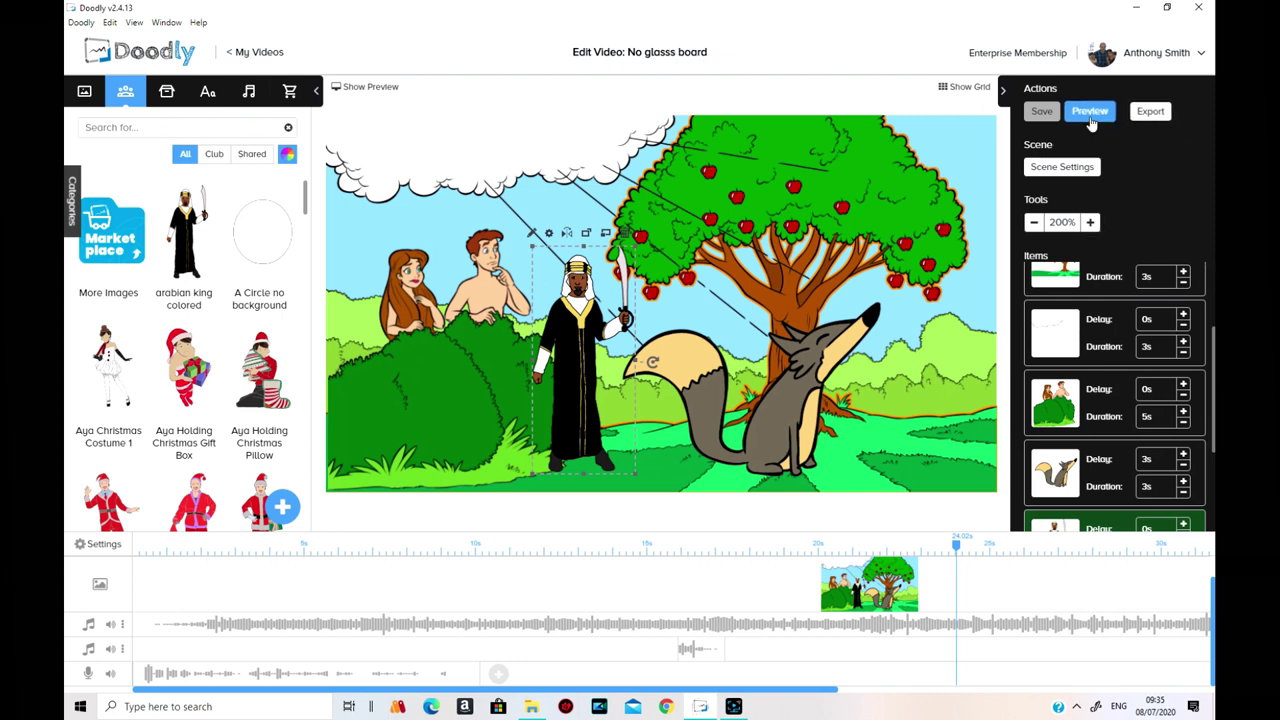
left_click(533, 234)
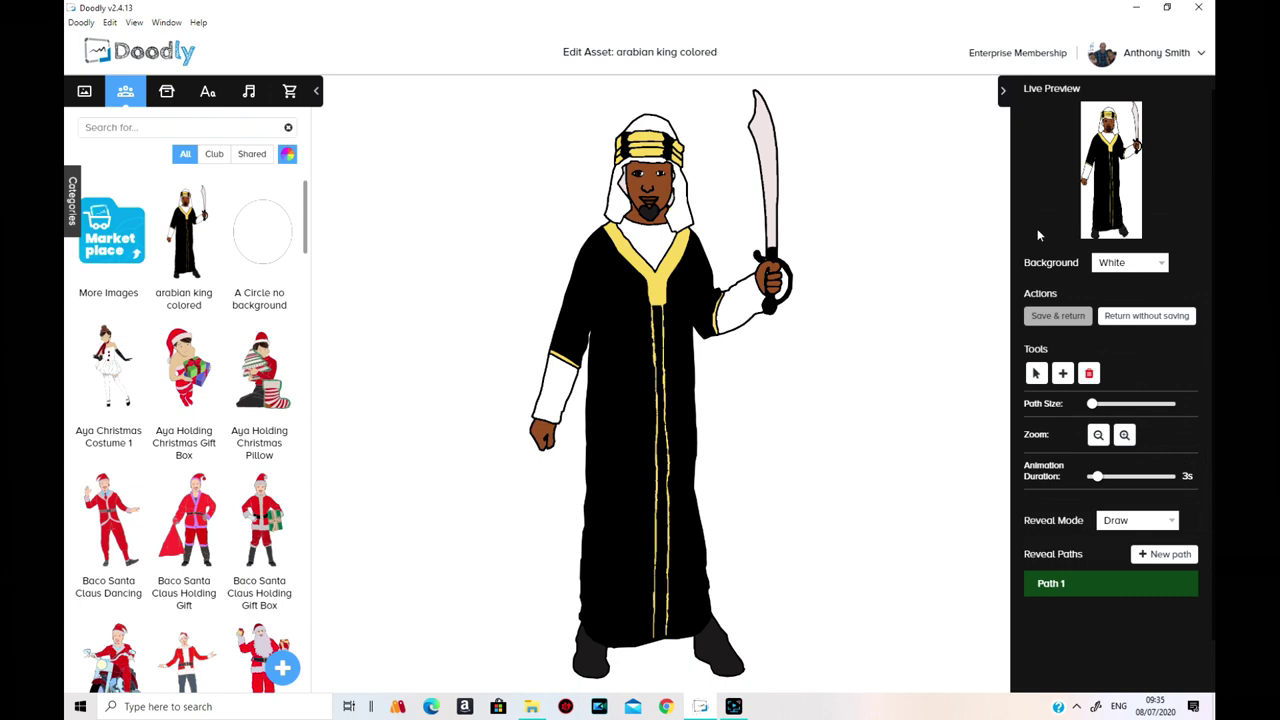
left_click(1060, 374)
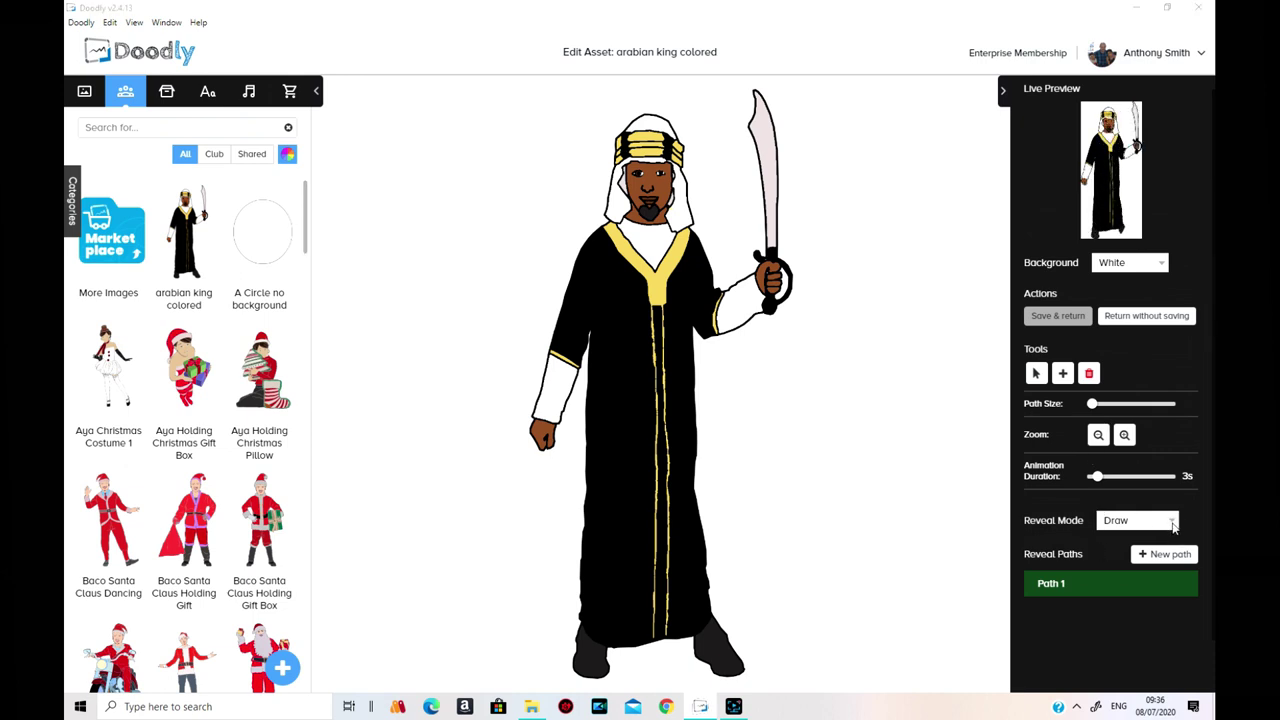
left_click(1118, 521)
left_click(1130, 540)
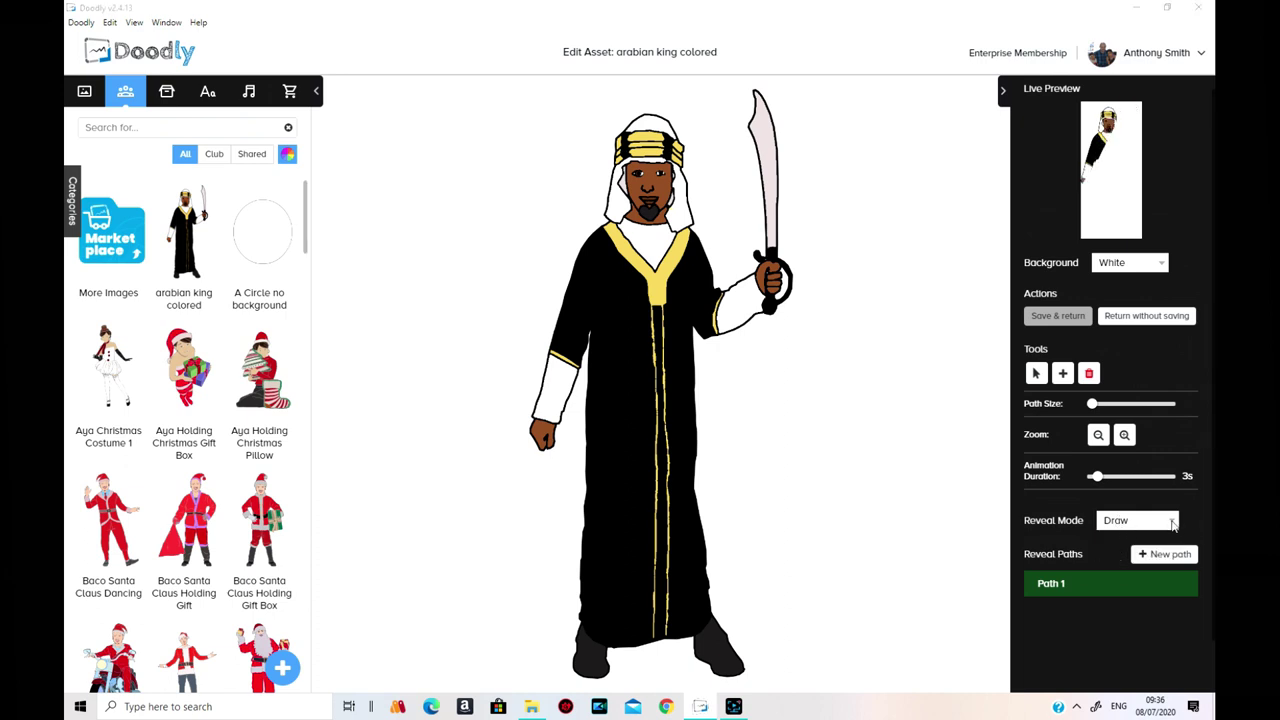
left_click(1160, 526)
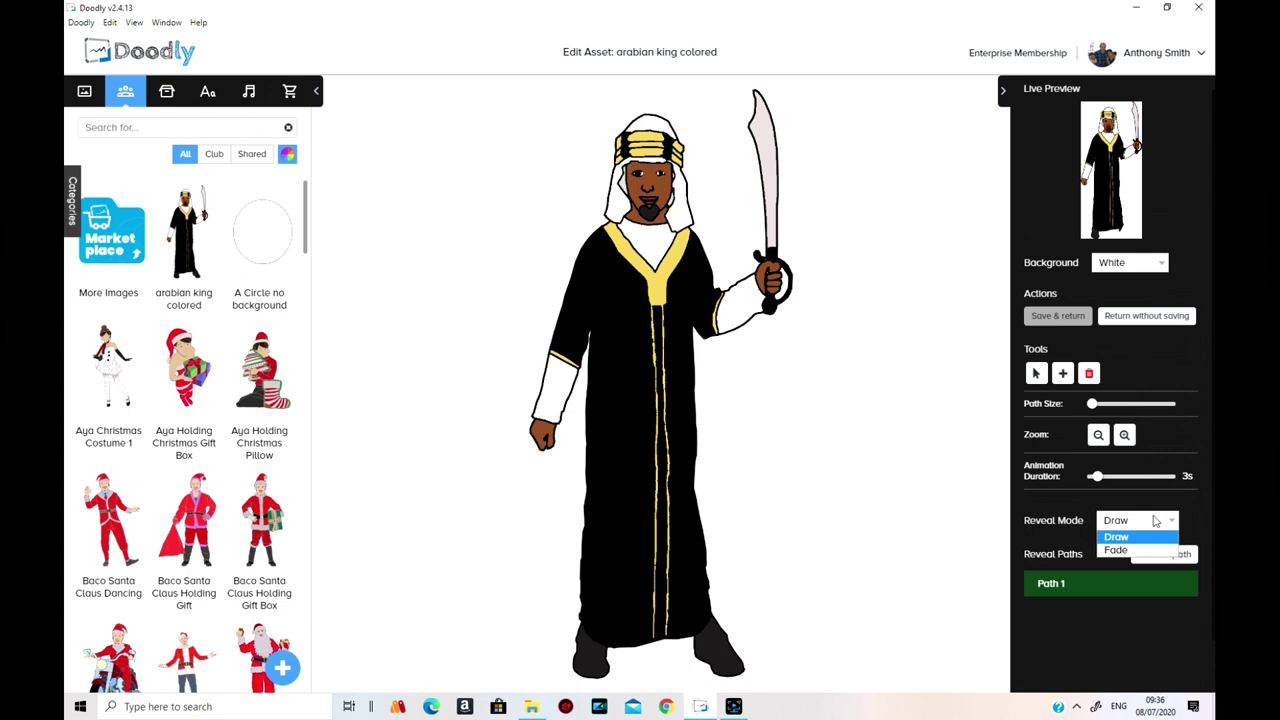
left_click(1128, 537)
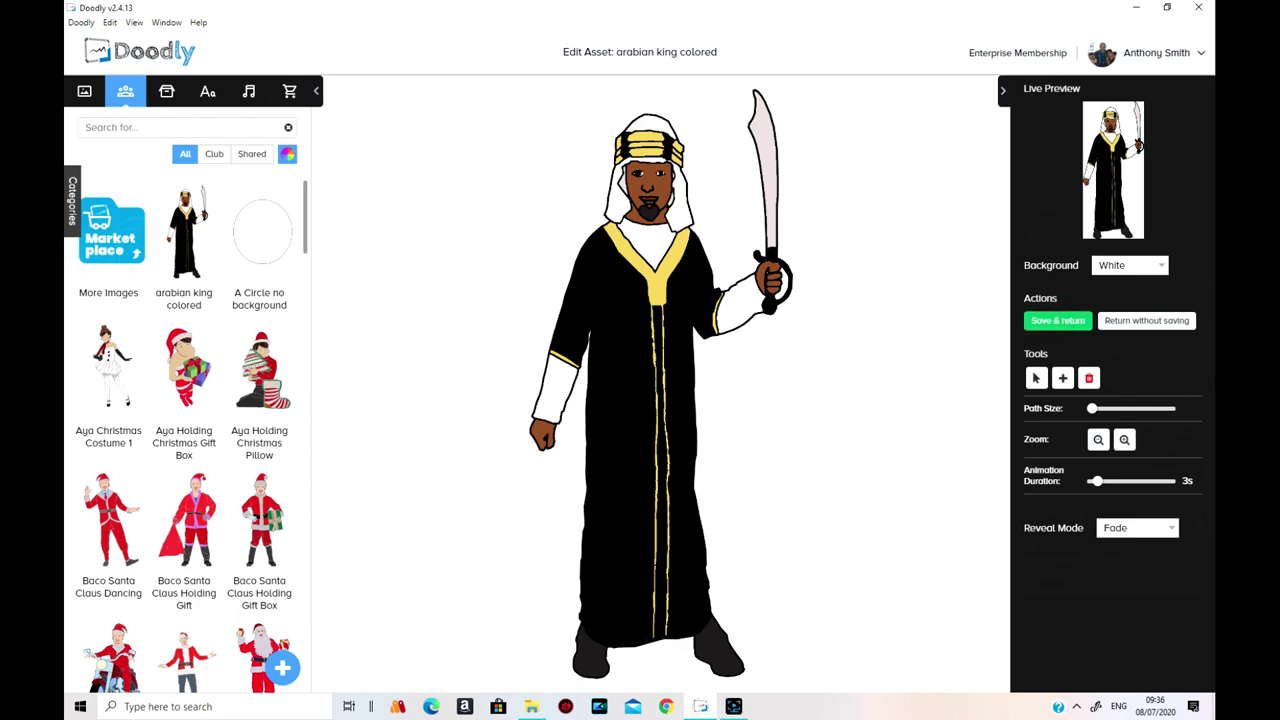
Save the edited robed man asset, return to the video and preview it
left_click(1060, 321)
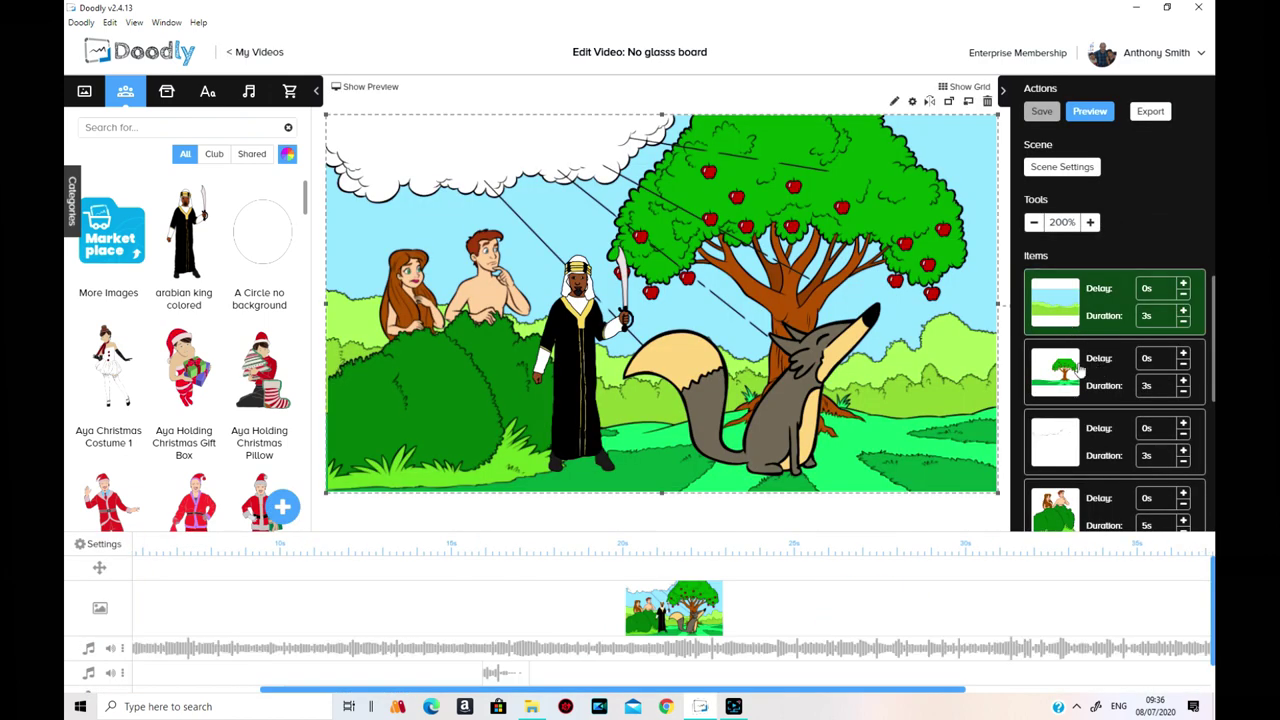
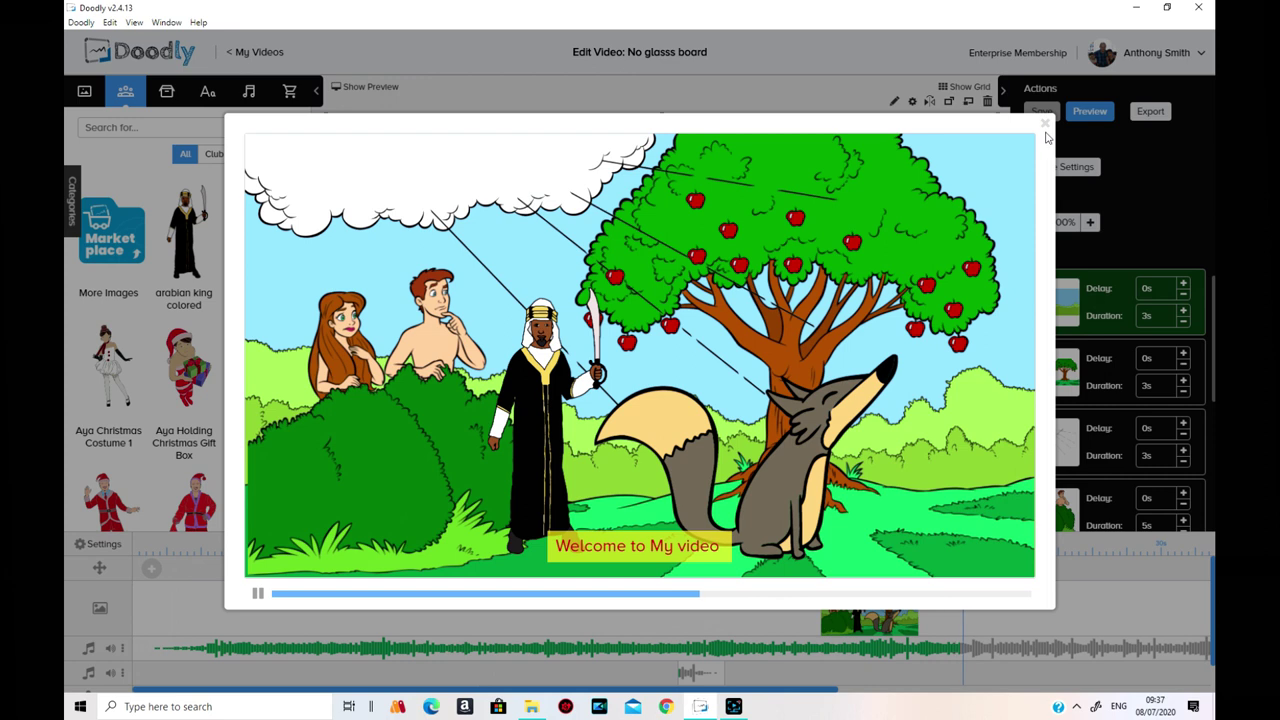
left_click(1170, 161)
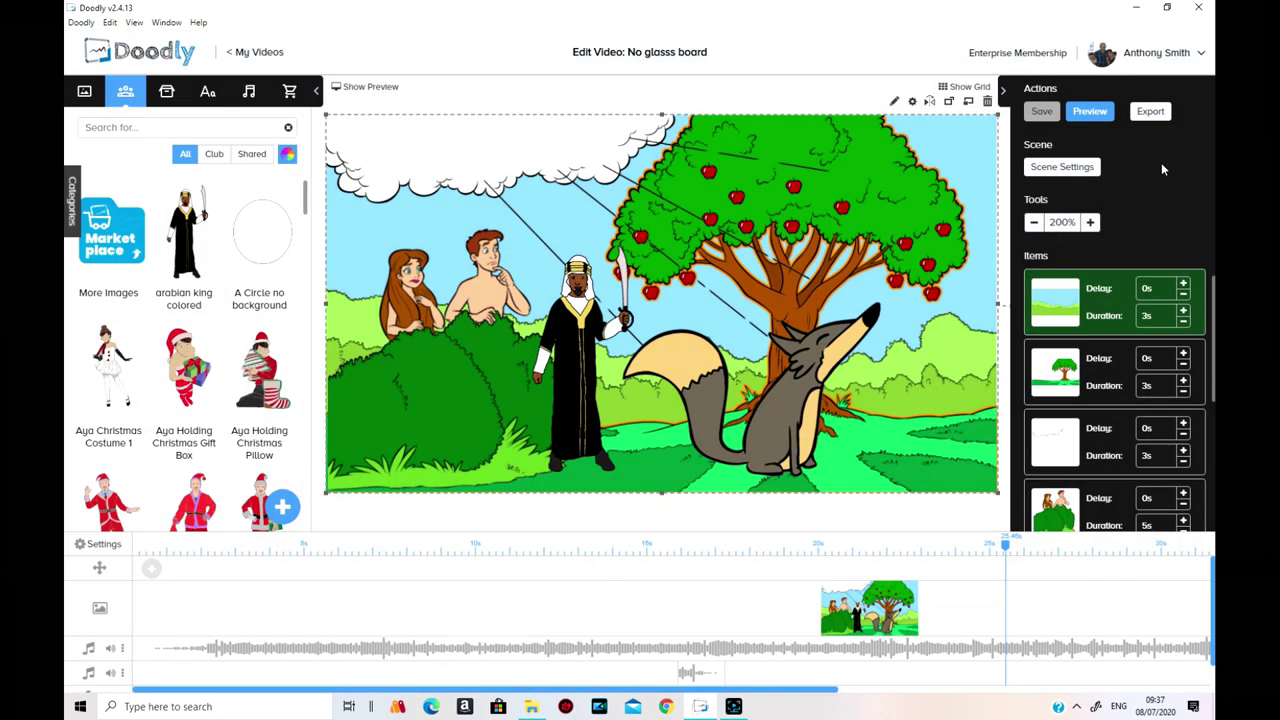
Flip the fox horizontally and send it backward behind the cloud's light rays
left_click(968, 102)
left_click(810, 395)
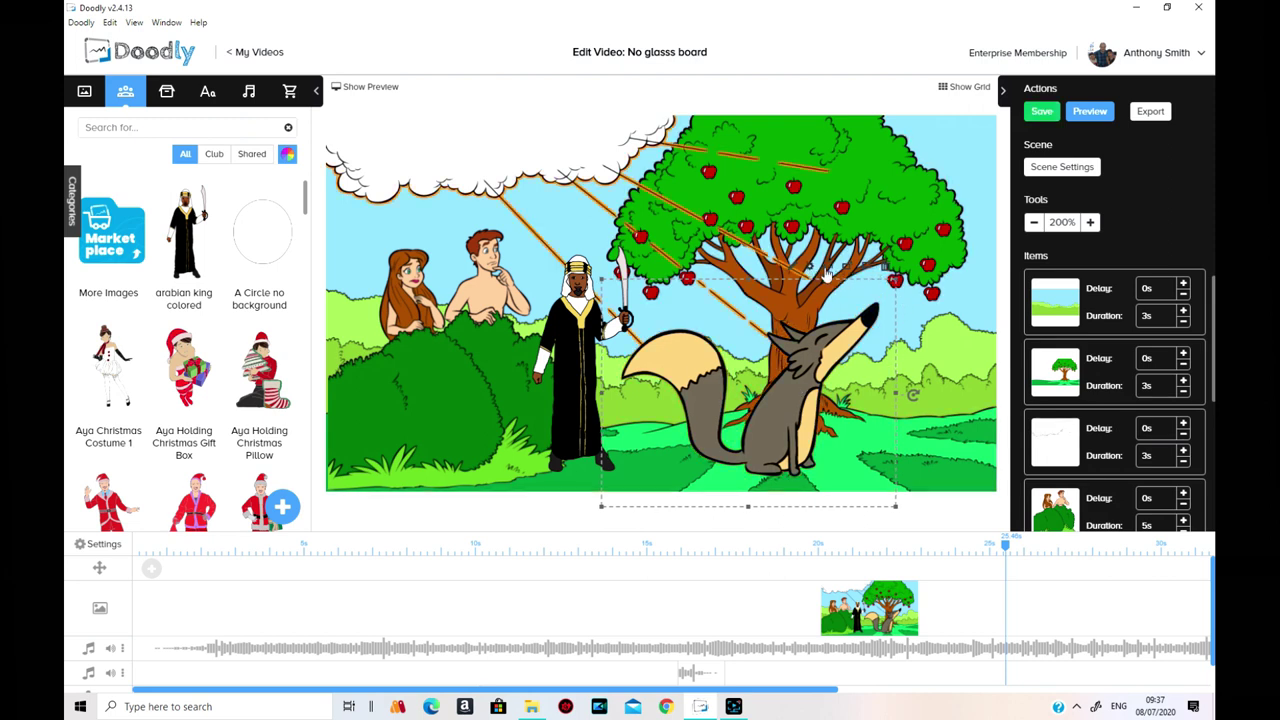
left_click(826, 272)
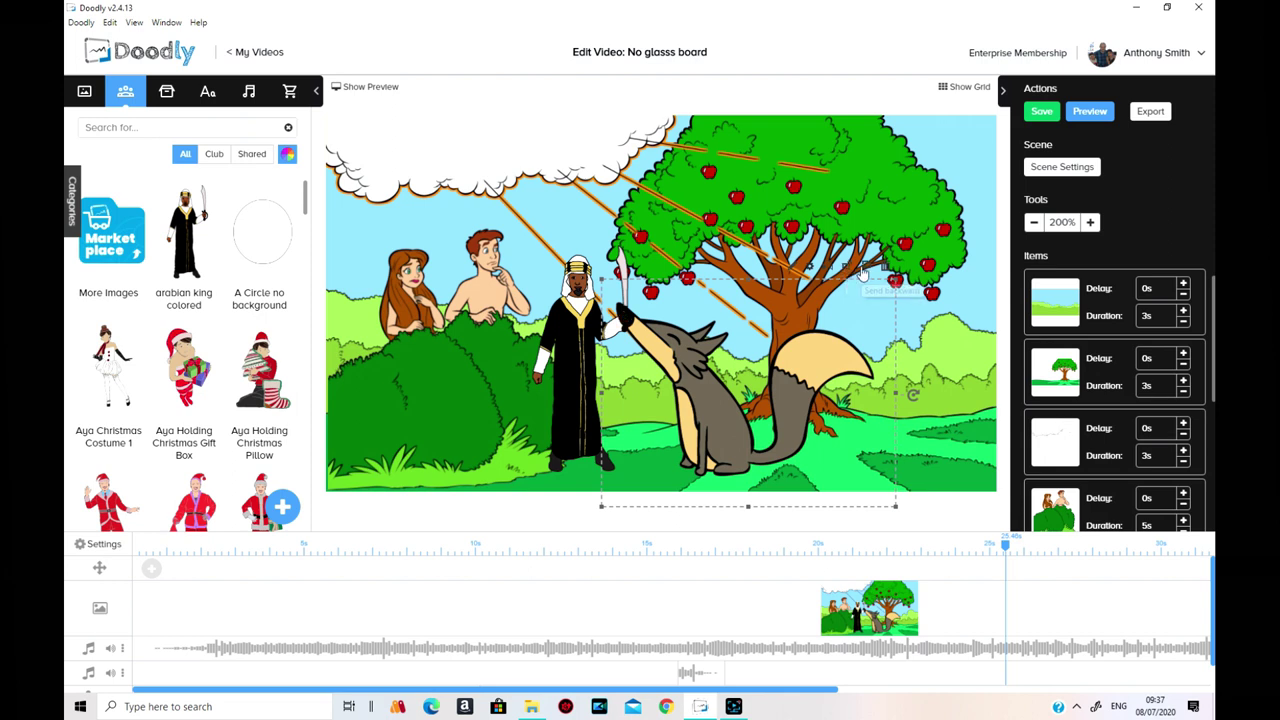
left_click(864, 272)
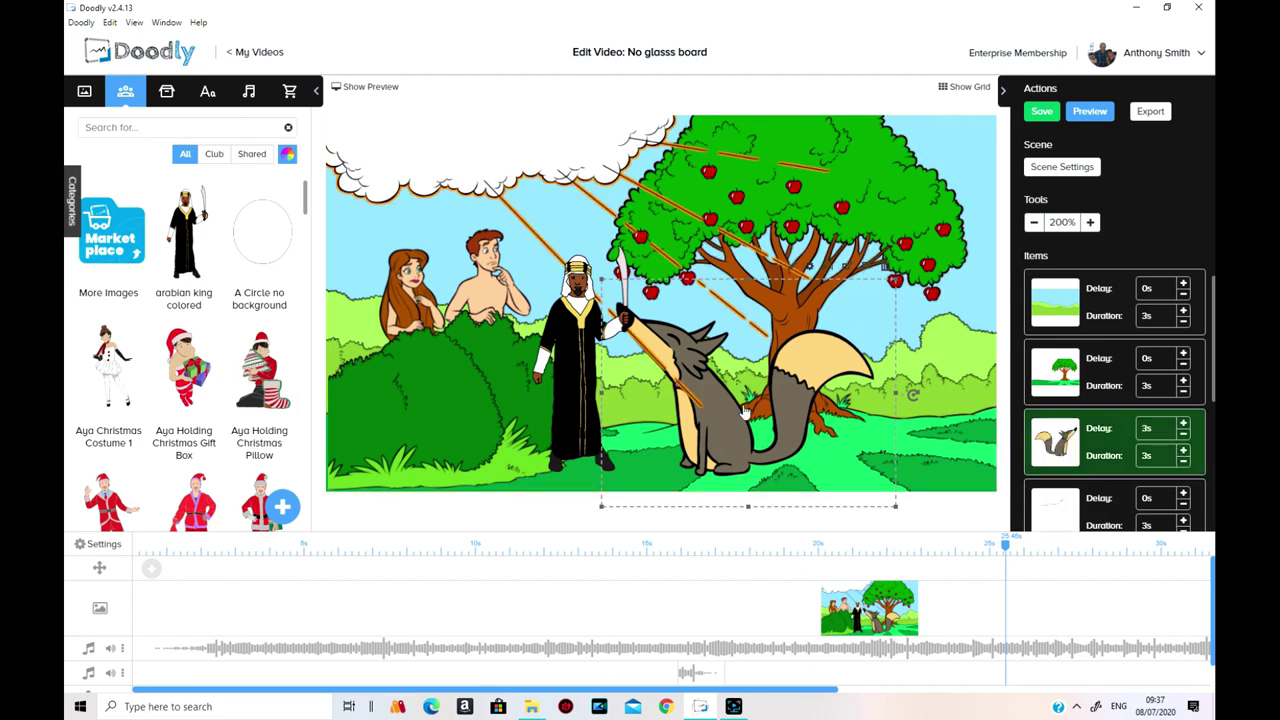
Nudge the cloud-and-rays drawing slightly to the right and send the fox backward behind the landscape
left_click(1113, 498)
left_click_drag(770, 411, 737, 413)
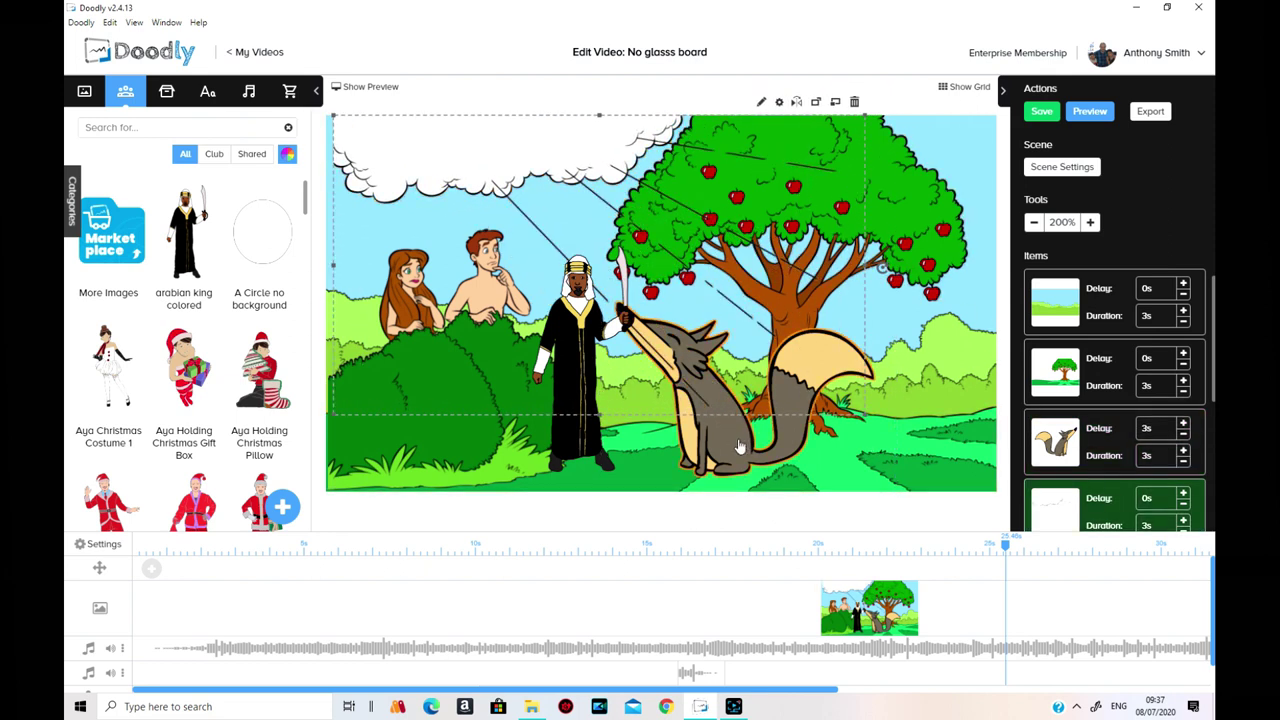
left_click(738, 446)
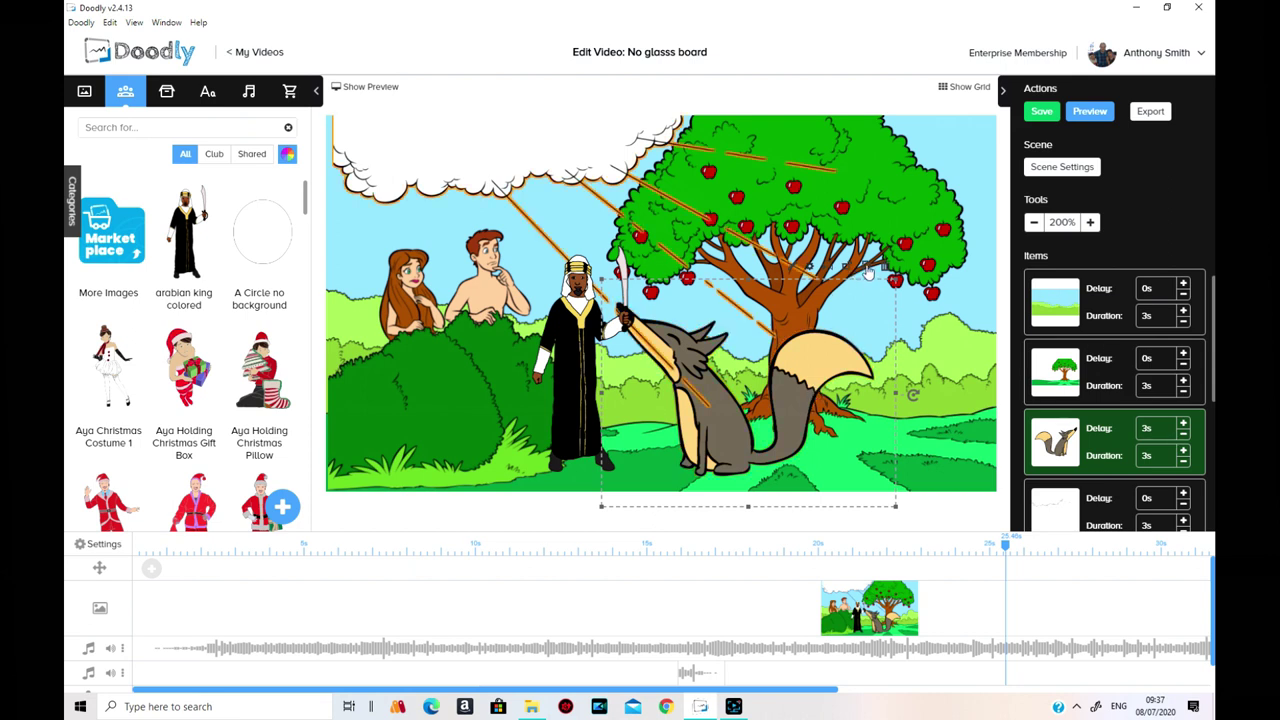
key("ctrl+Down")
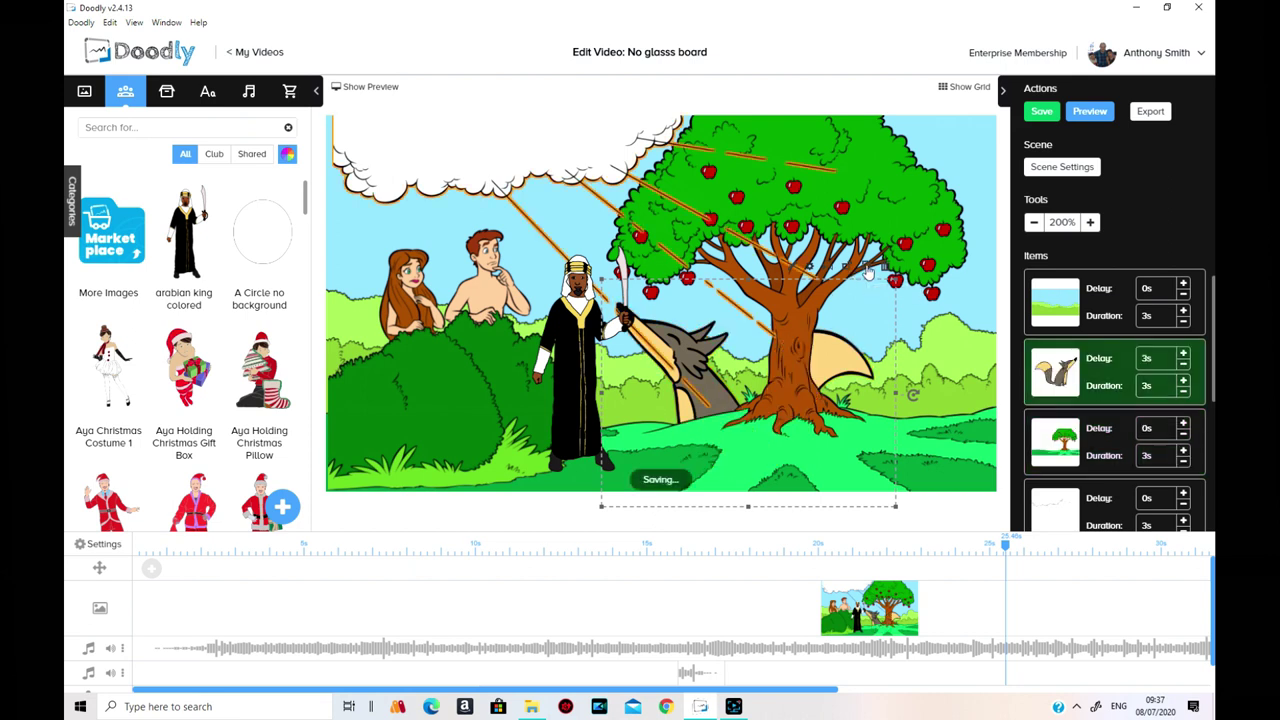
key("ctrl+Down")
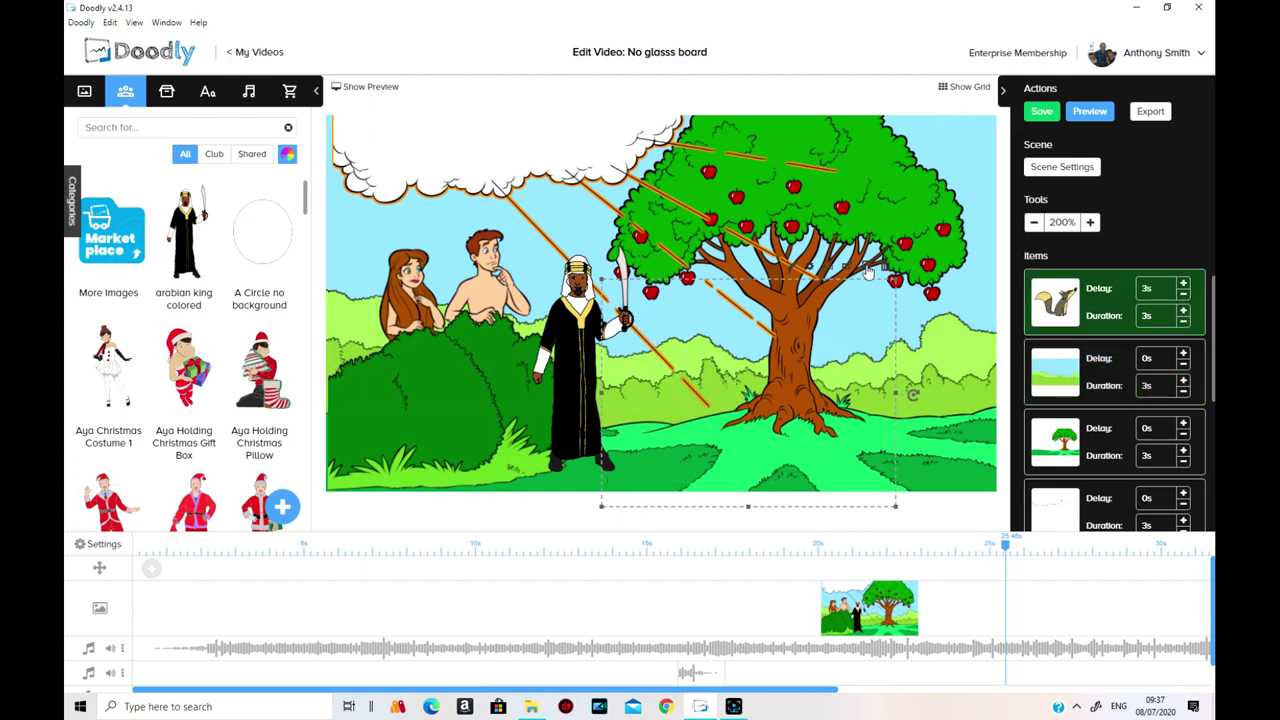
Bring the fox forward in front of the tree and the light rays
key("ctrl+Up")
key("ctrl+Up")
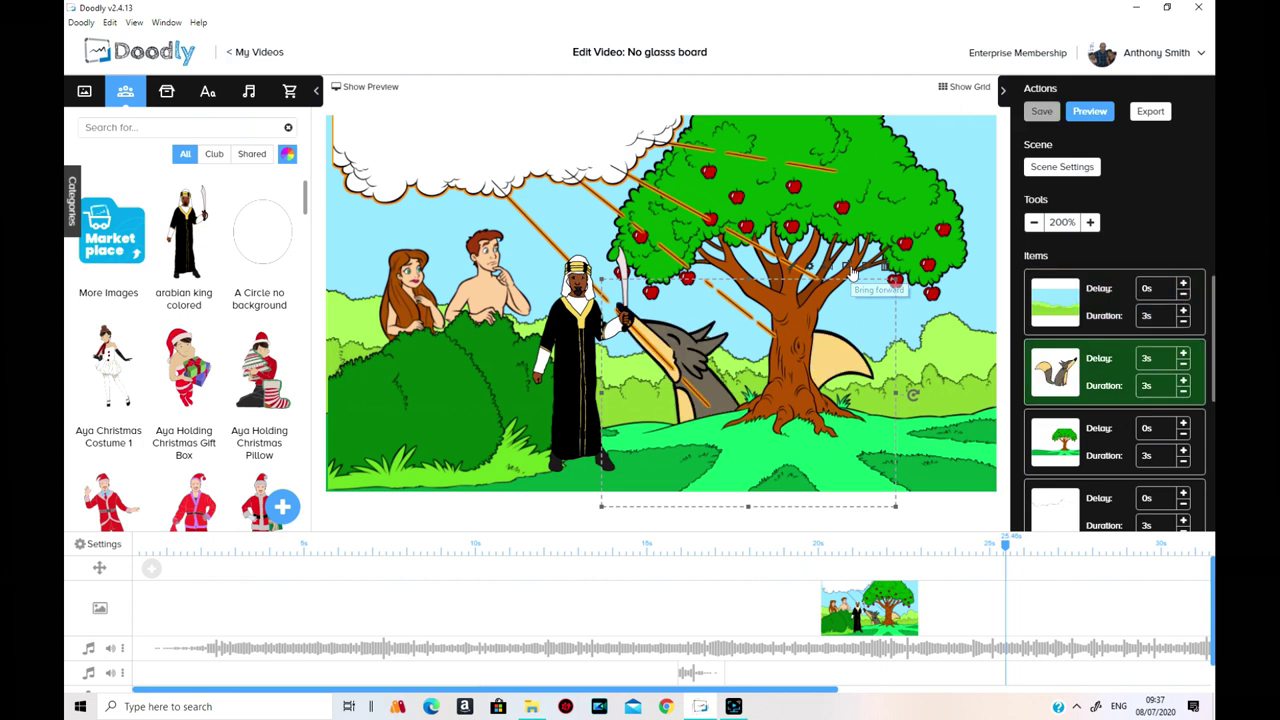
key("ctrl+Up")
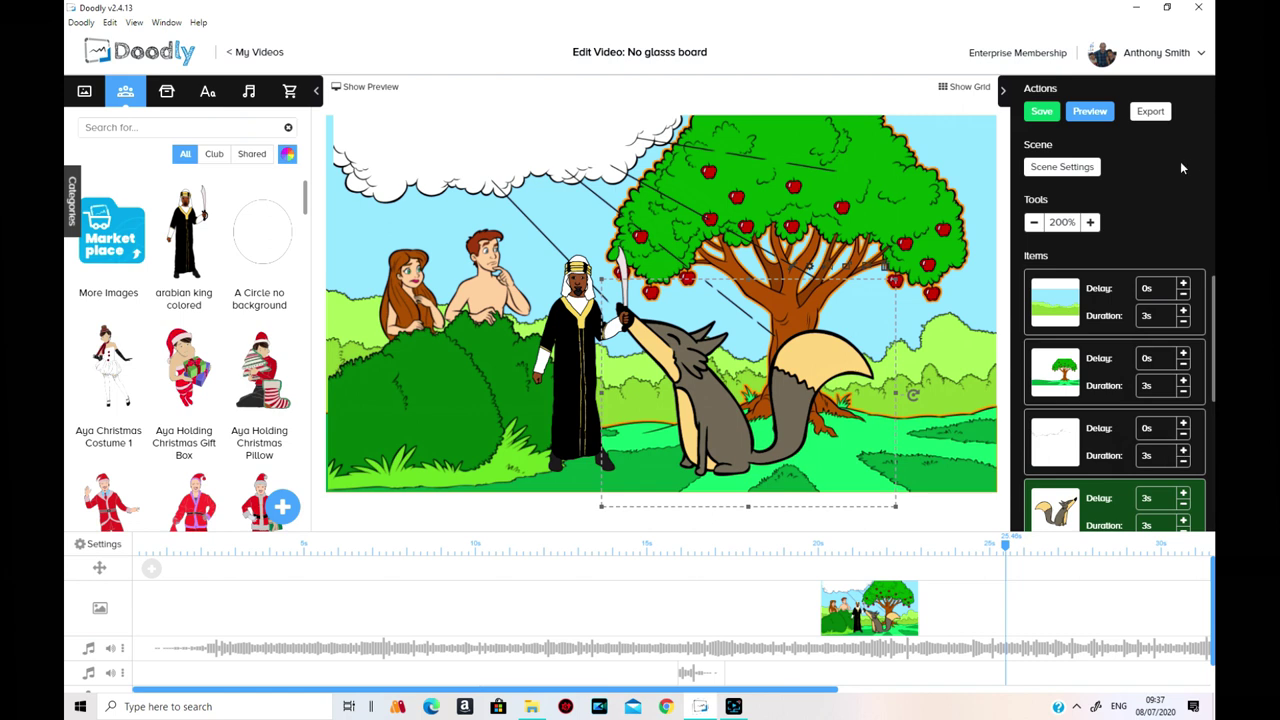
Zoom the scene canvas in to 250% and back out to 200%
left_click(1089, 223)
left_click(1091, 223)
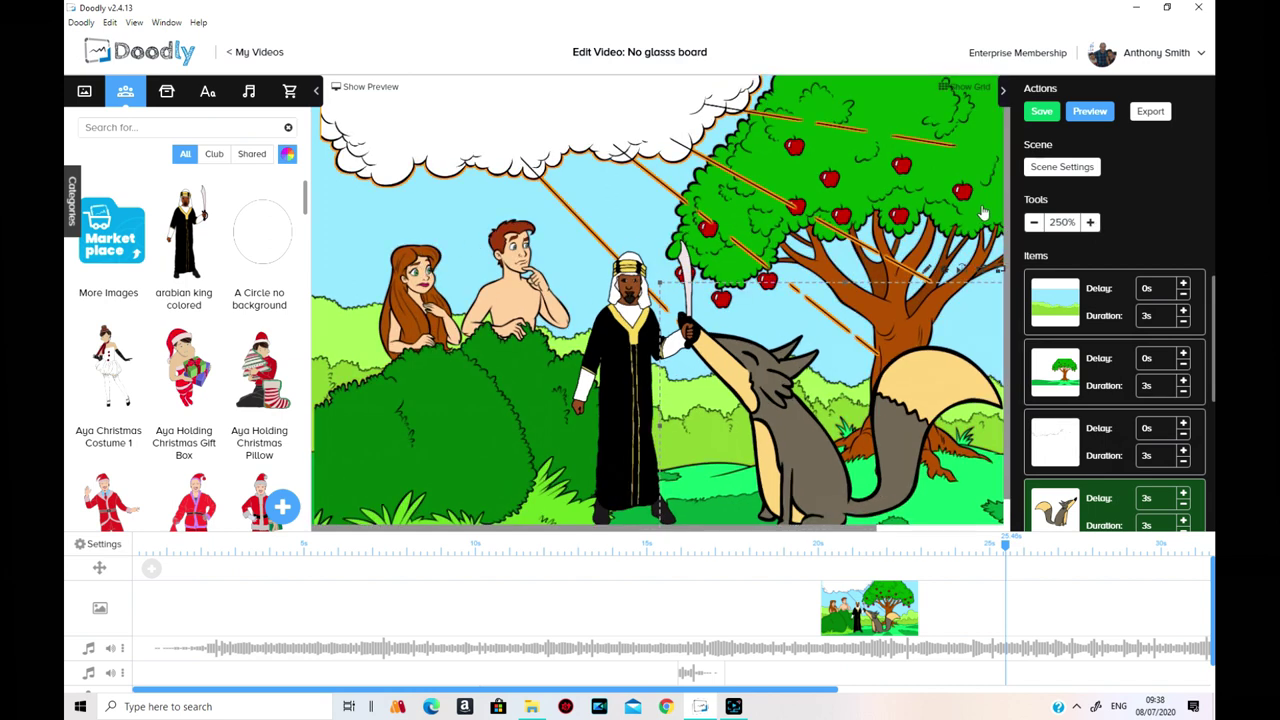
left_click(1033, 225)
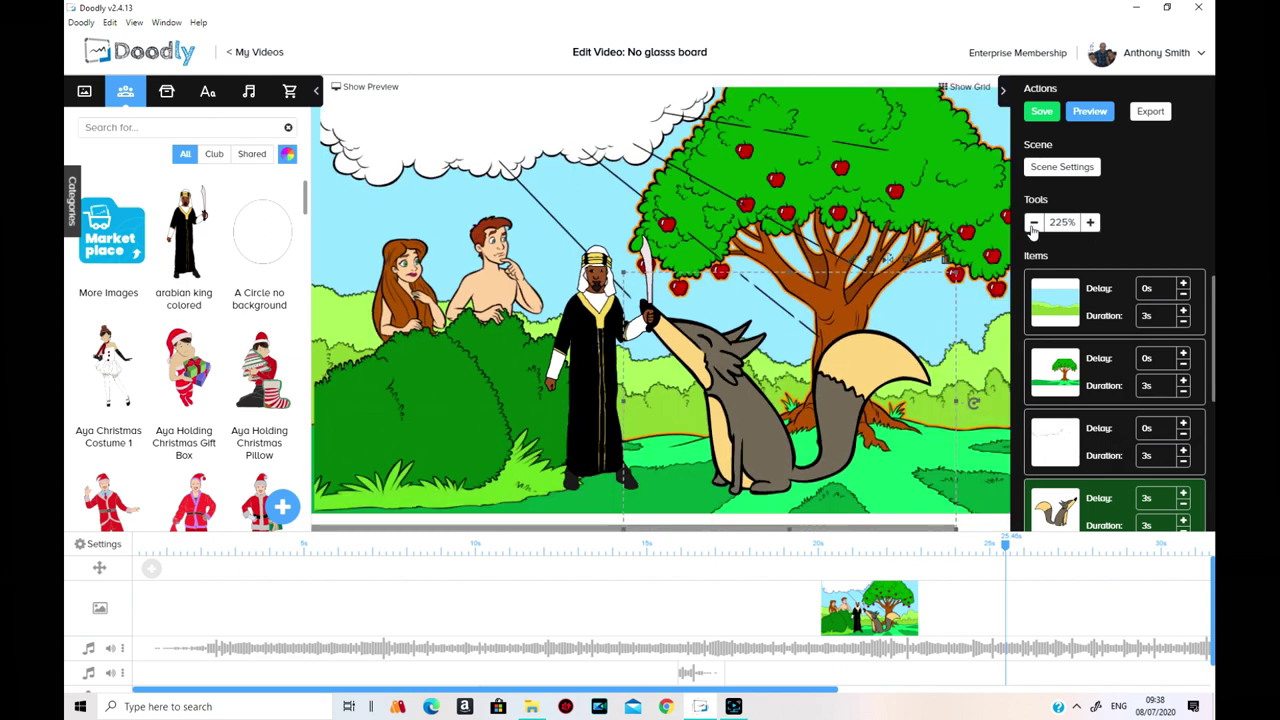
left_click(1033, 225)
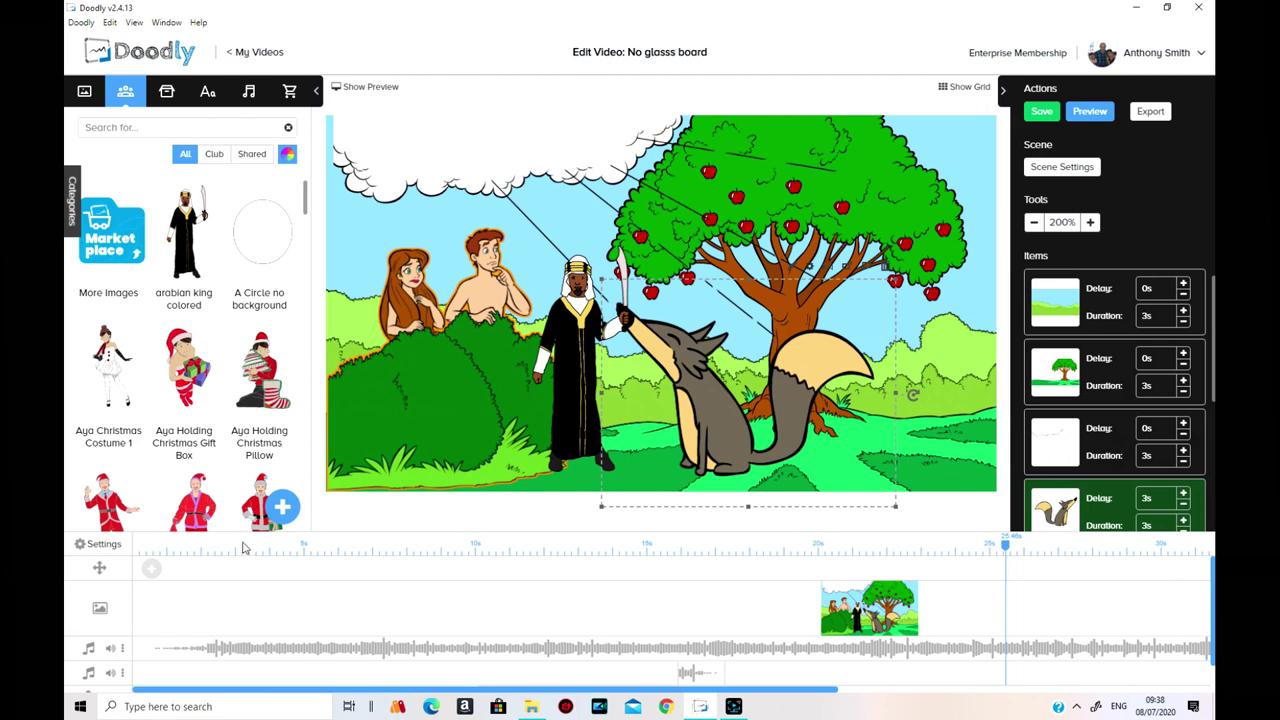
Review the erase mode options and cartoon hand styles in the video settings, leaving the dialog without applying changes
left_click(96, 546)
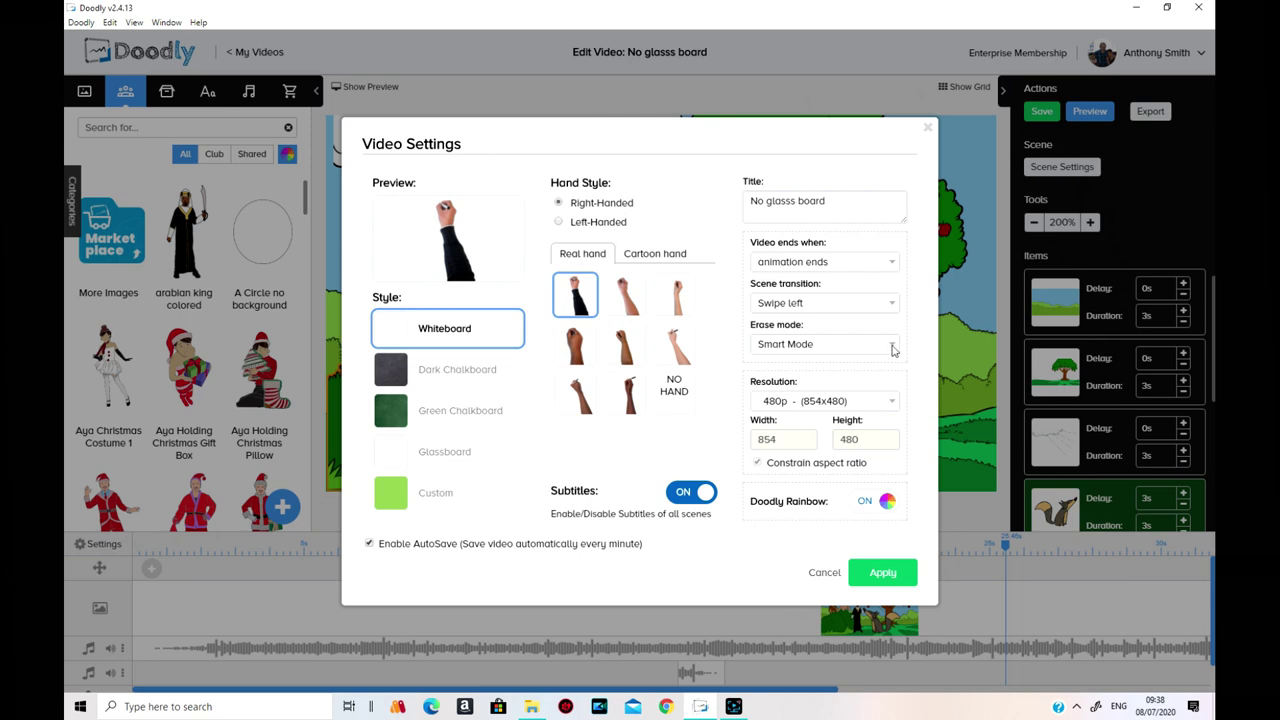
left_click(816, 344)
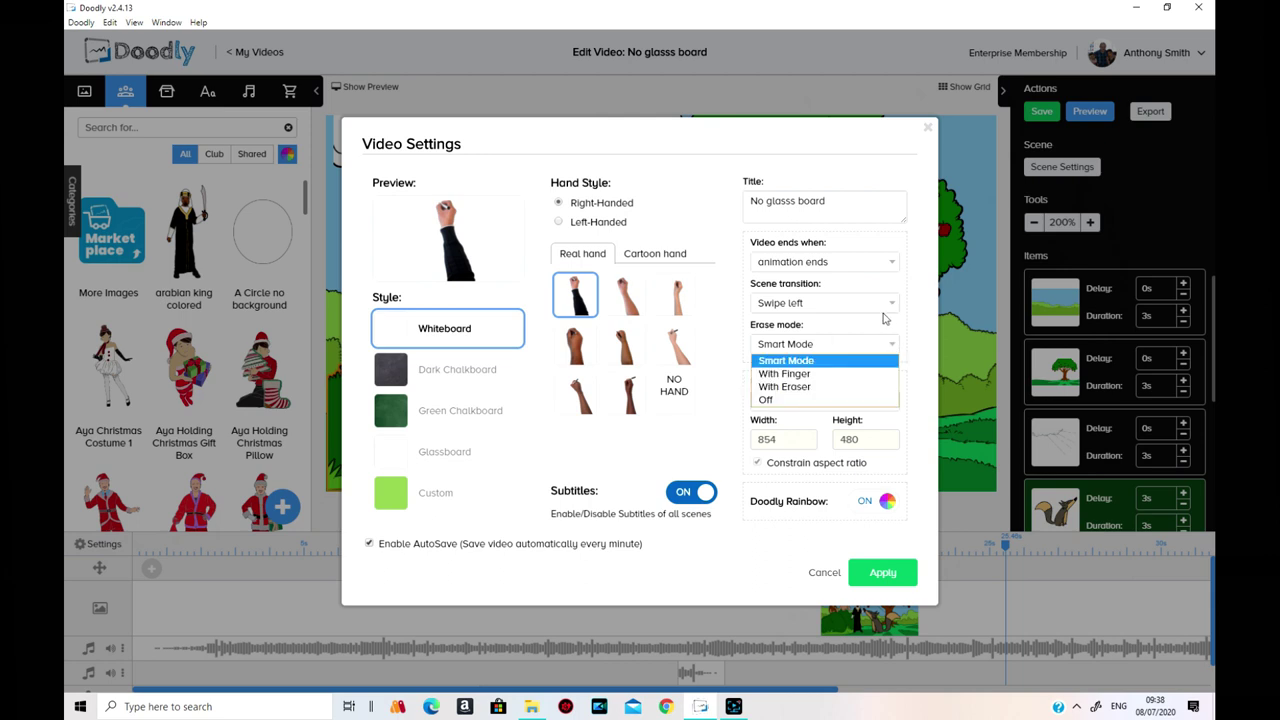
left_click(827, 400)
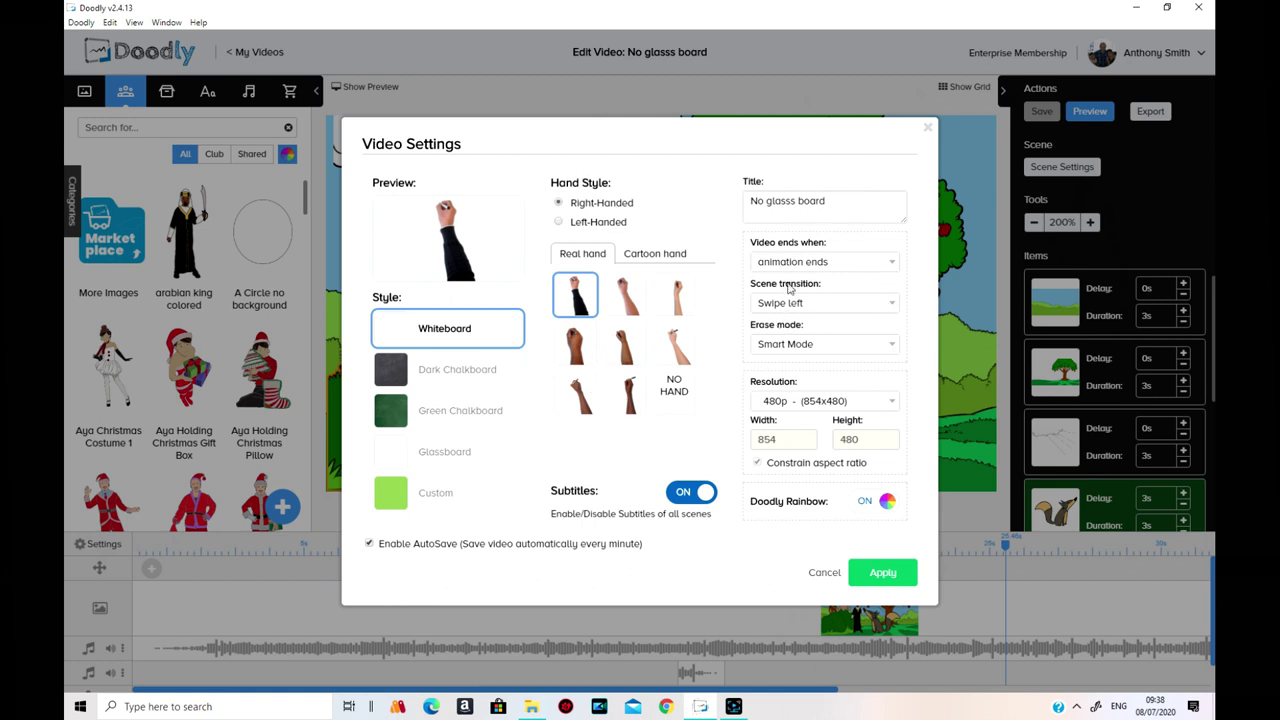
left_click(657, 253)
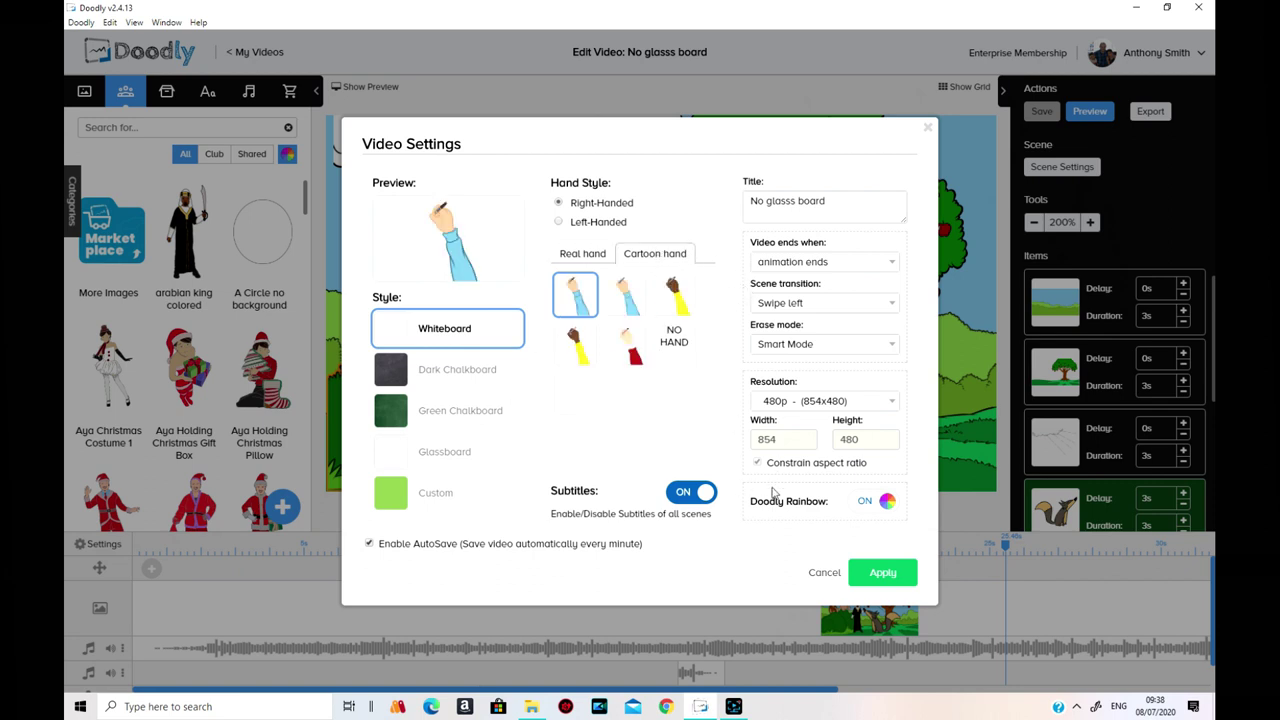
left_click(926, 128)
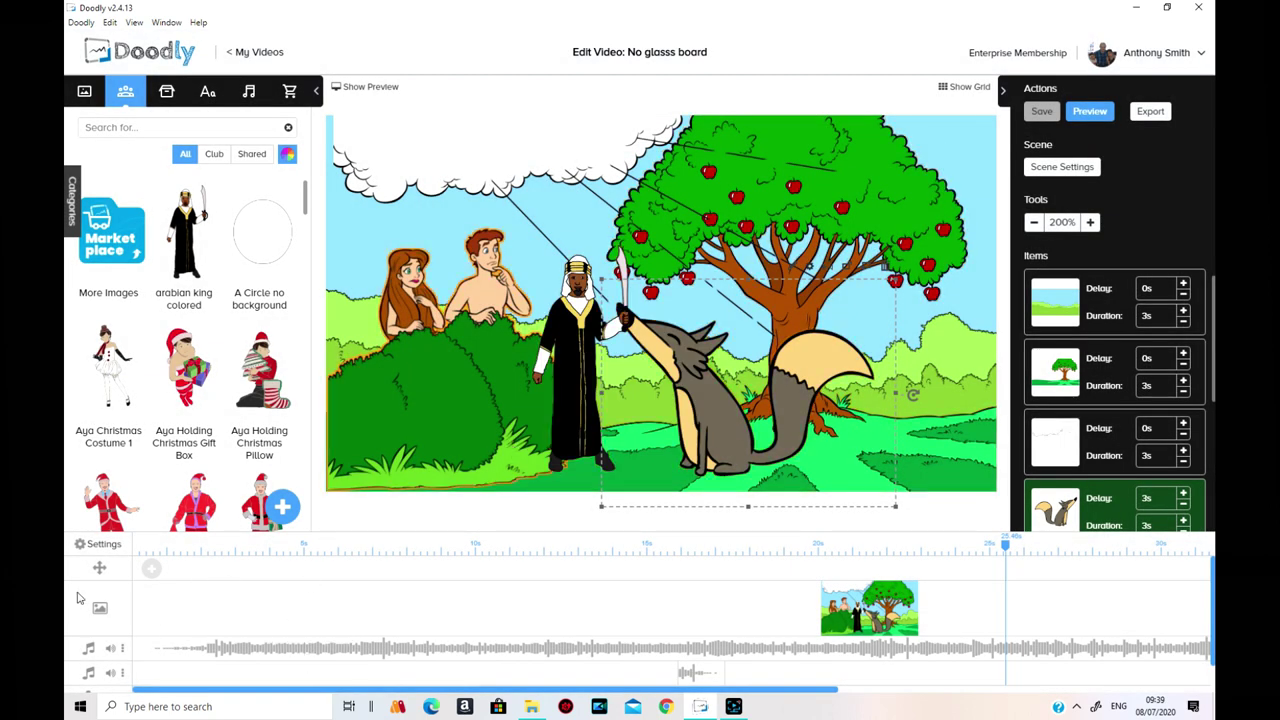
Add a pan and zoom effect with a smaller end frame near the scene's centre, and preview the video
left_click(157, 578)
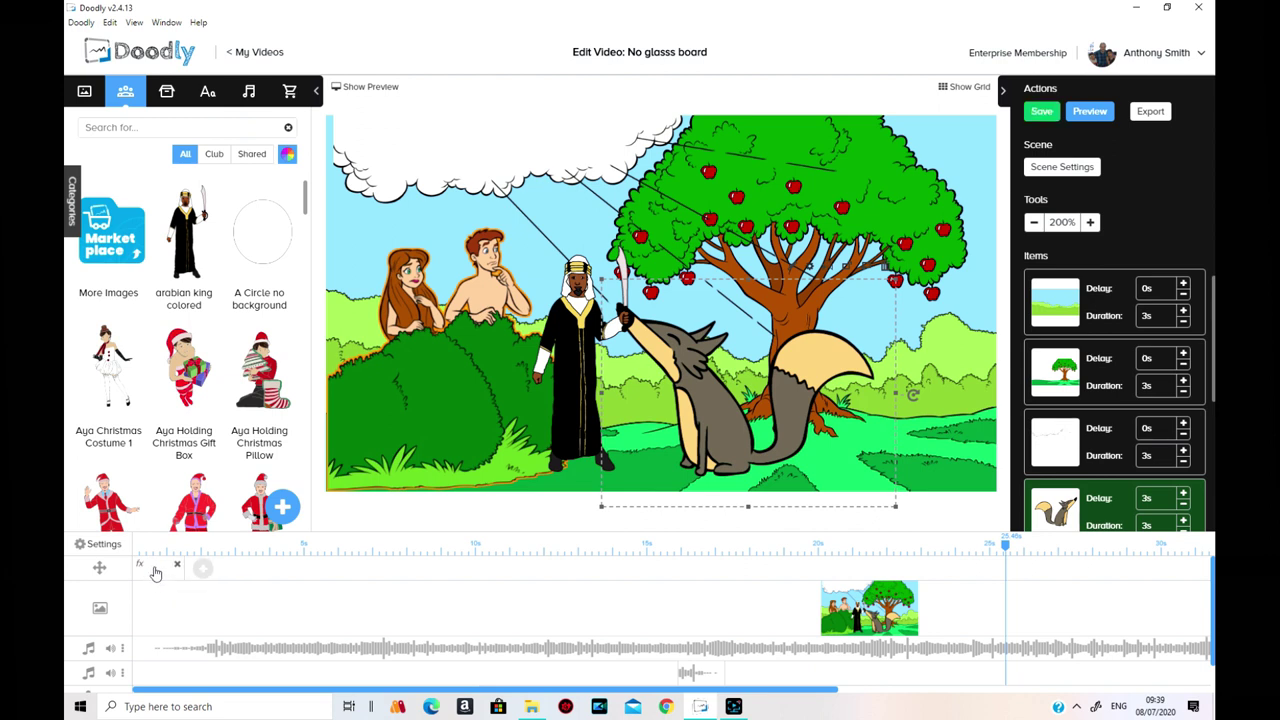
left_click(156, 570)
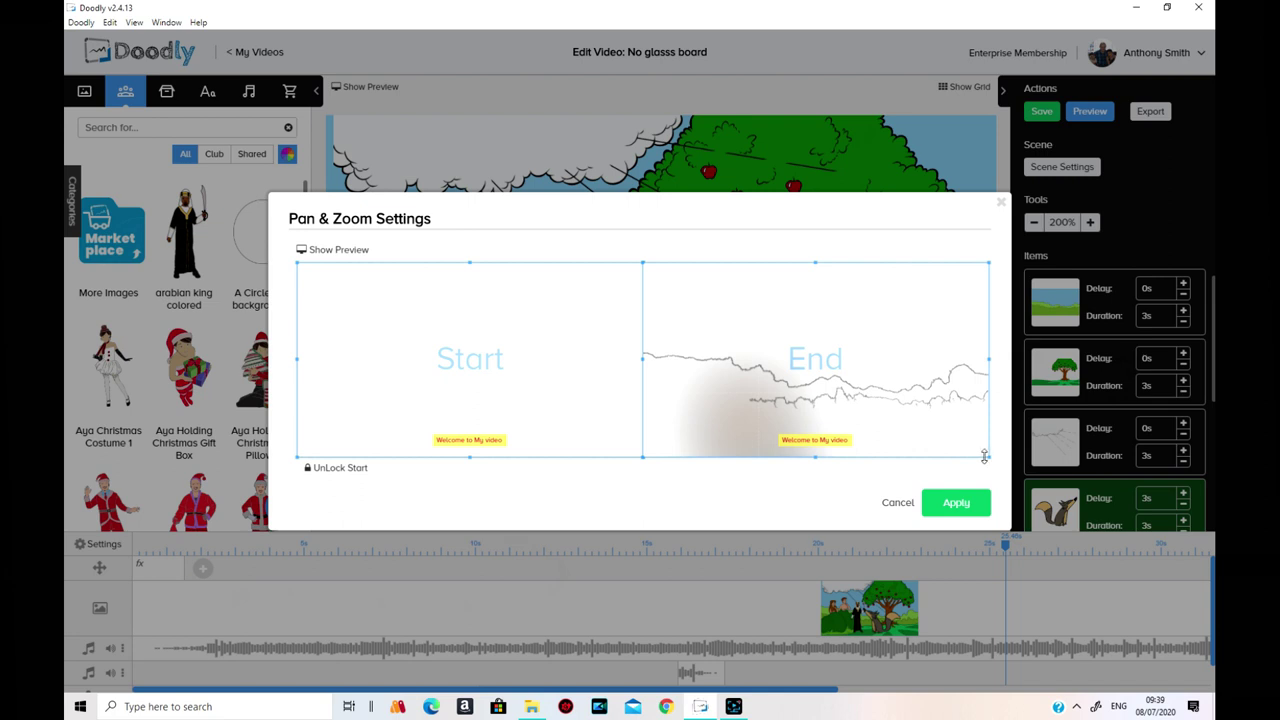
left_click_drag(988, 455, 855, 372)
left_click_drag(759, 326, 820, 373)
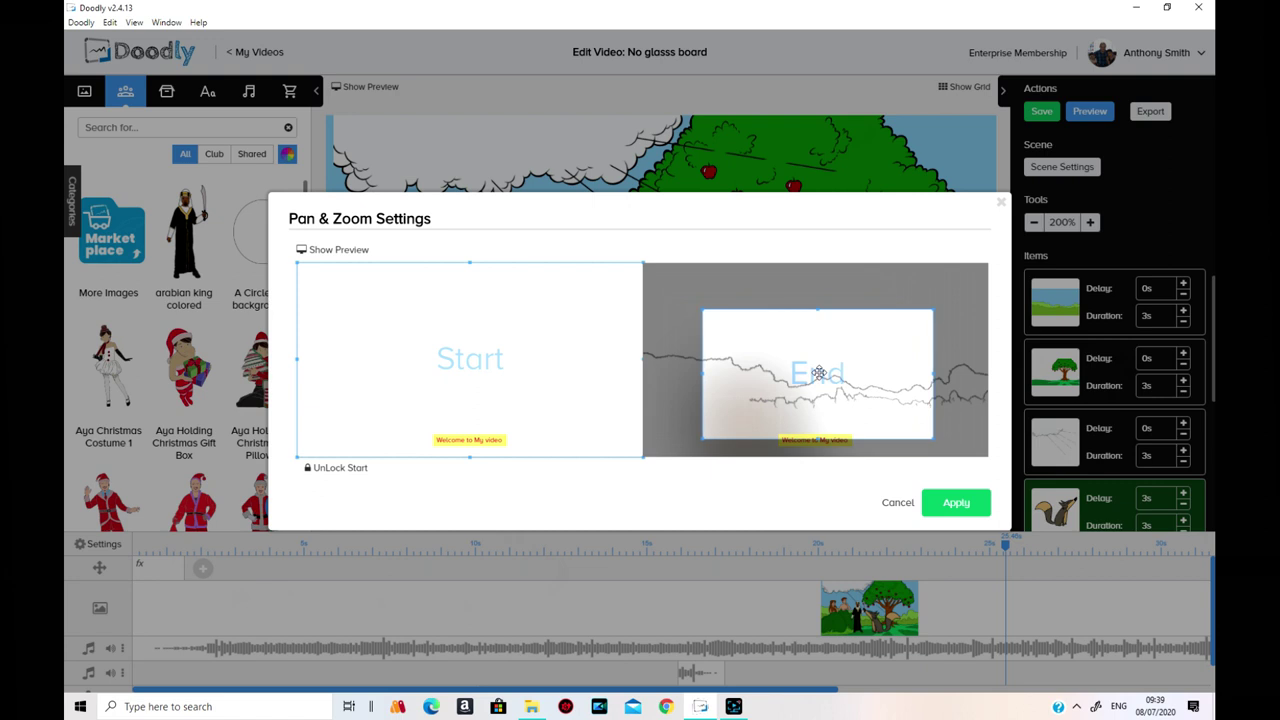
left_click(957, 504)
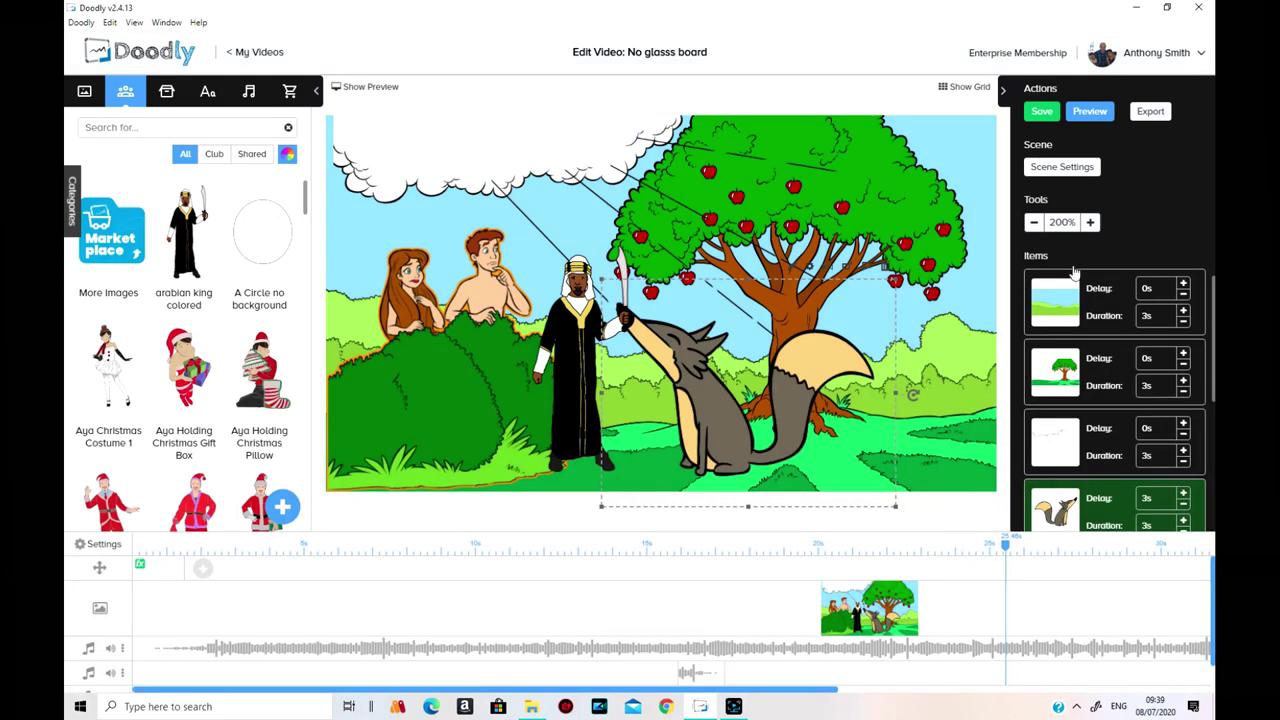
left_click(1092, 113)
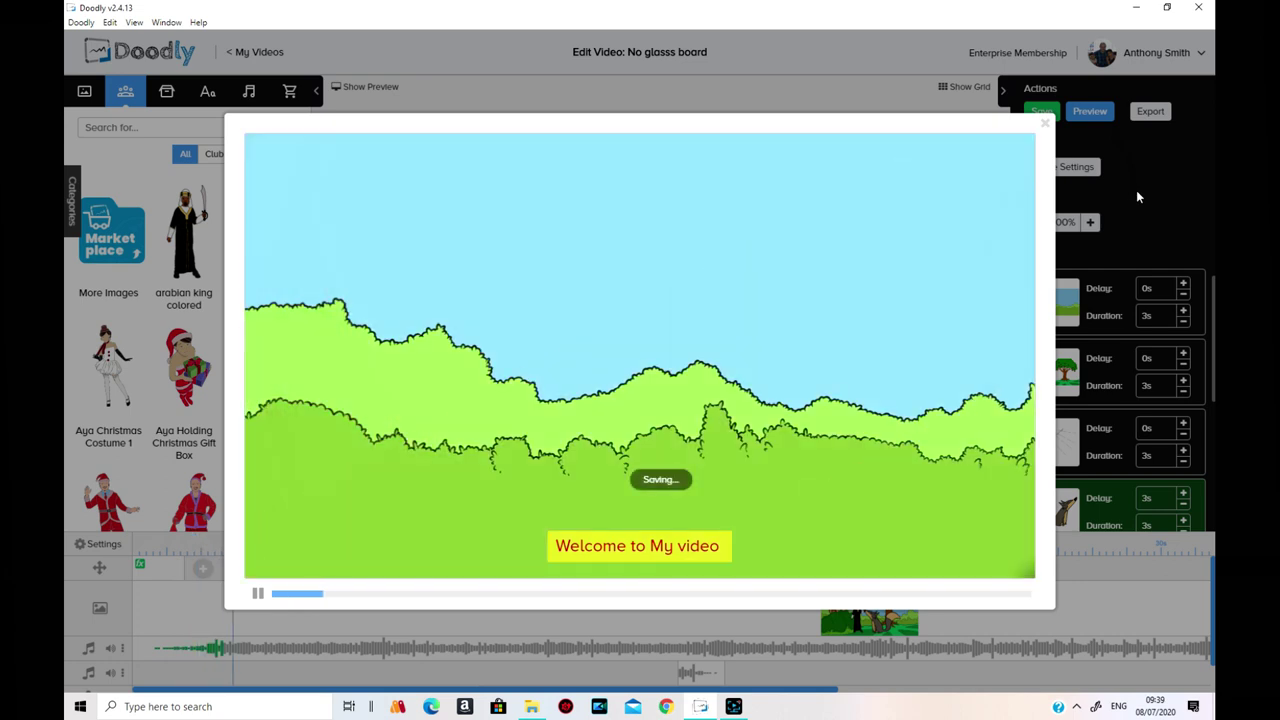
left_click(1048, 125)
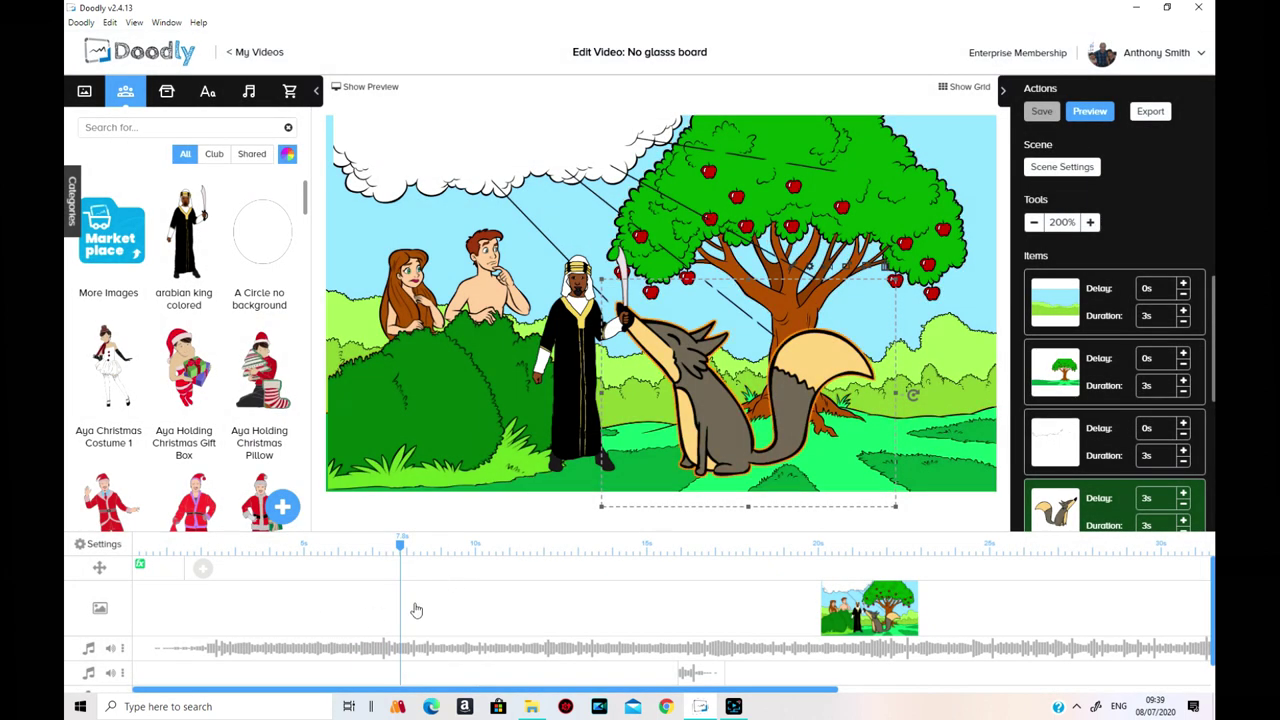
Move the pan and zoom effect to about 7.5 s on the timeline and preview the video from the start
left_click_drag(402, 548, 352, 548)
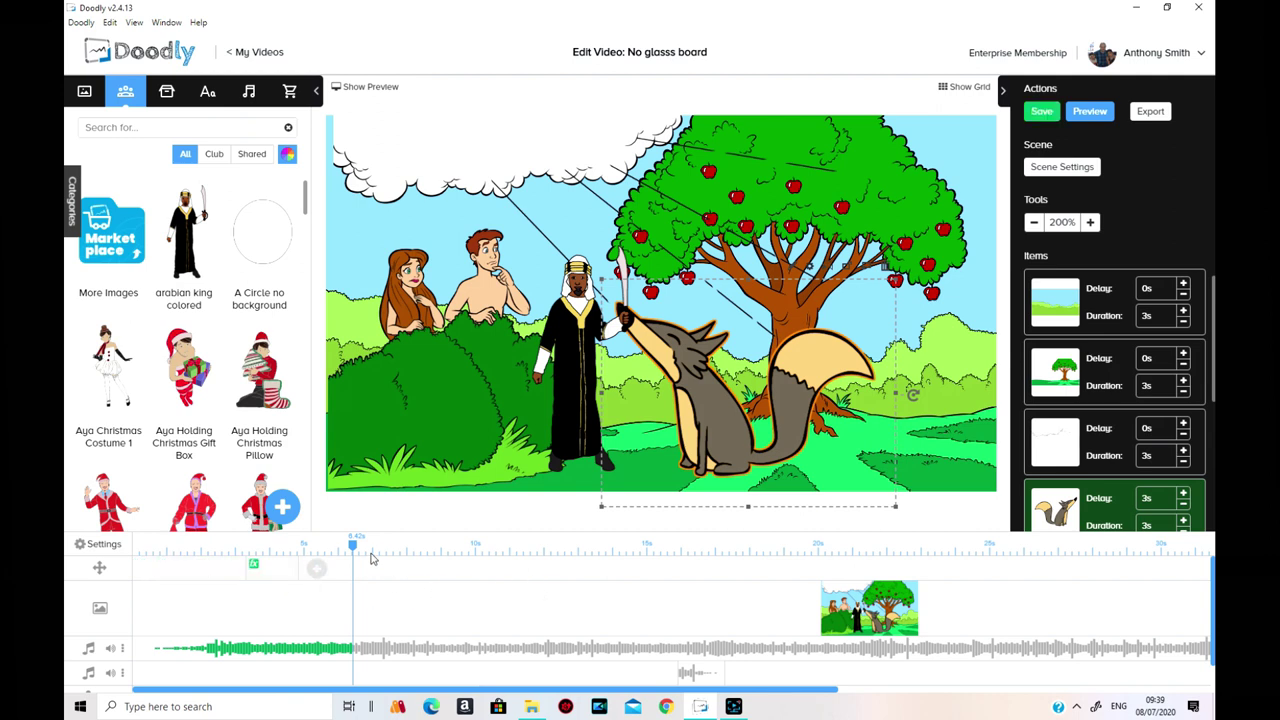
left_click_drag(353, 548, 224, 548)
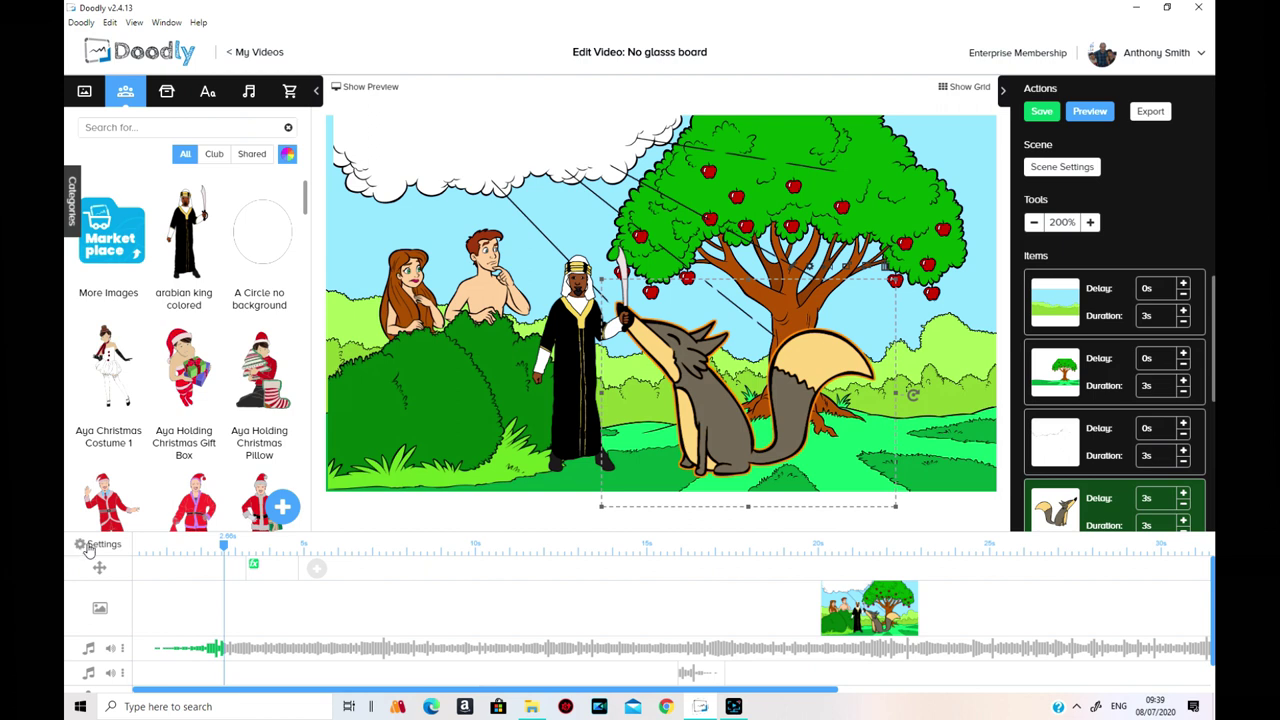
left_click_drag(333, 580, 427, 578)
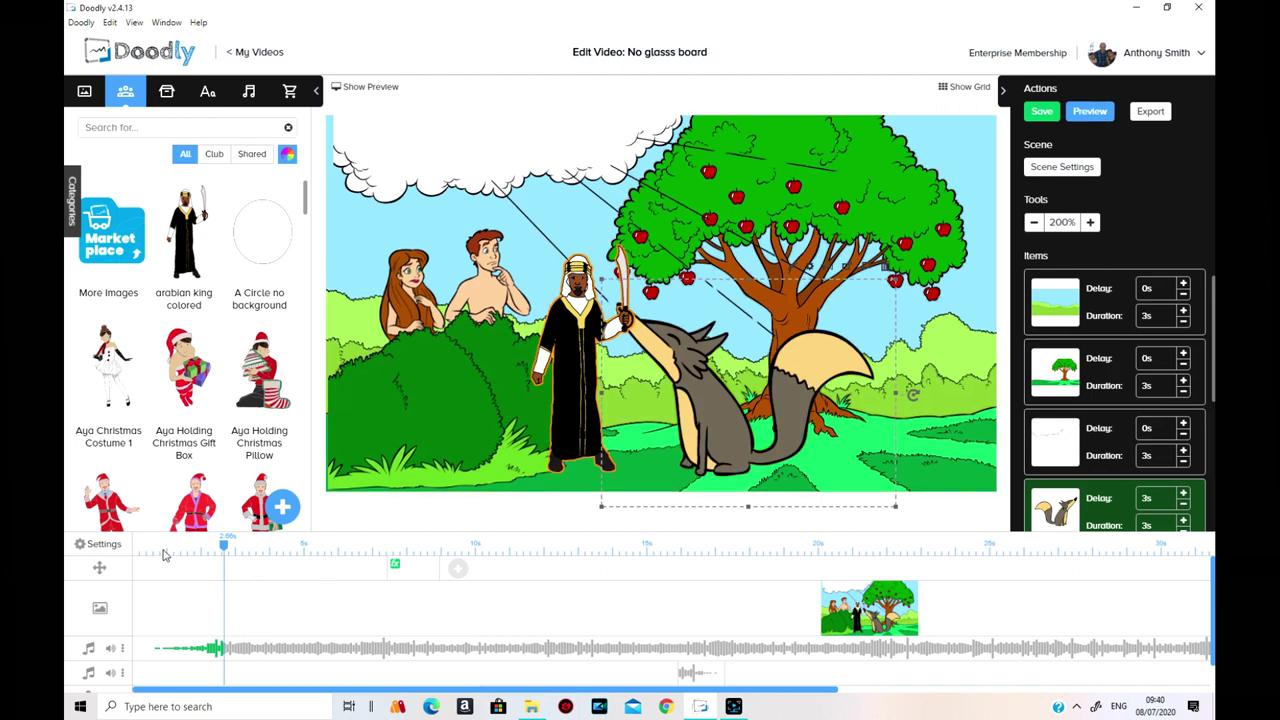
left_click_drag(224, 546, 148, 546)
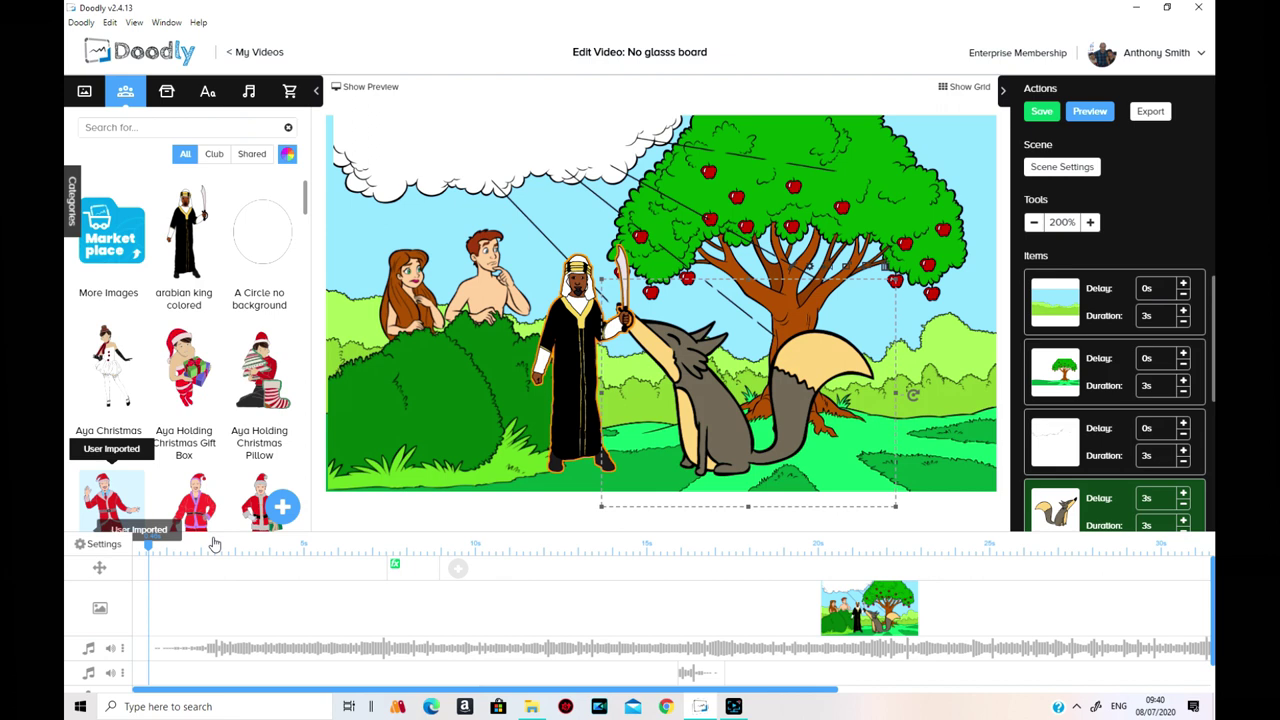
left_click(1092, 113)
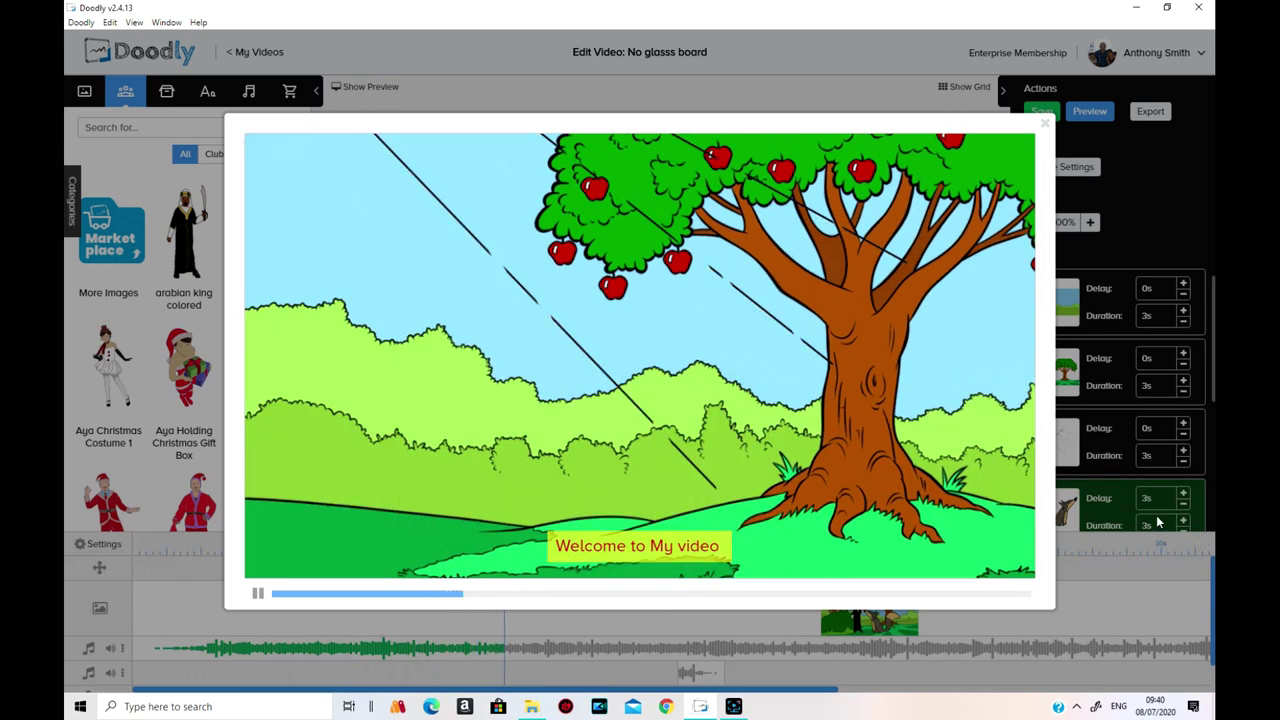
left_click(1045, 123)
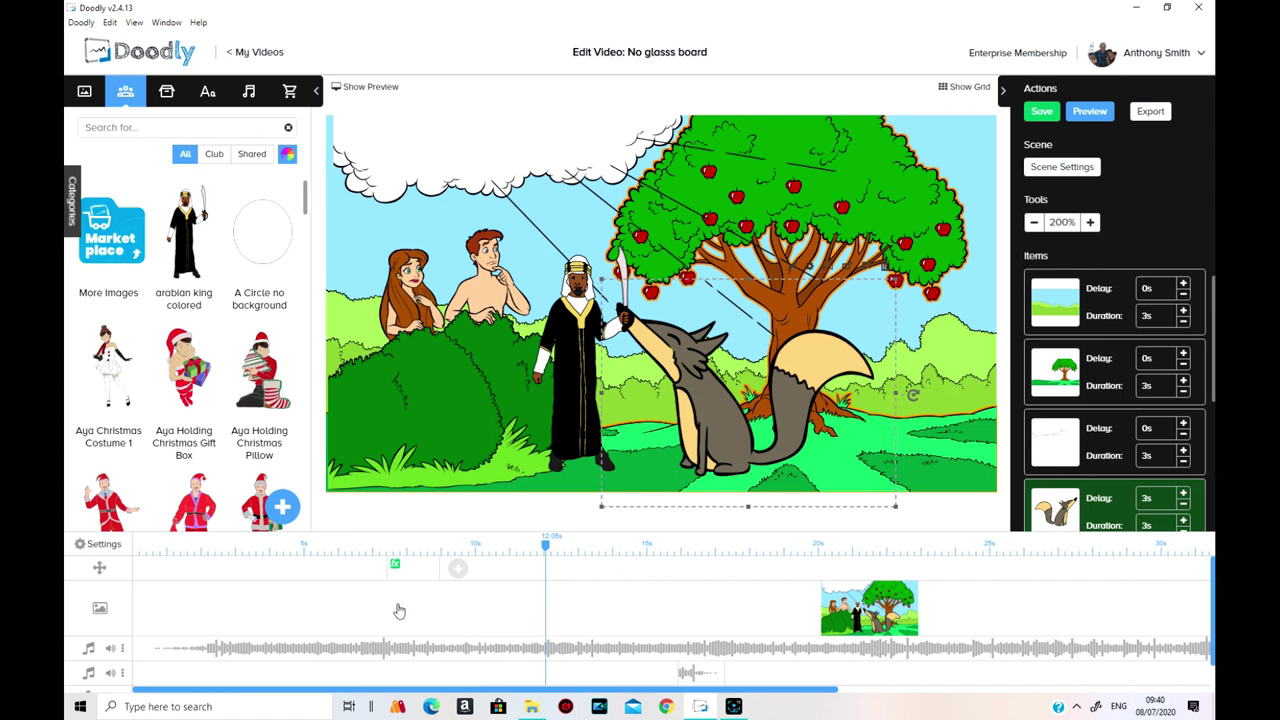
Move the pan and zoom effect to about 8.6 s and shrink its end frame around the tree trunk
left_click_drag(415, 575, 455, 575)
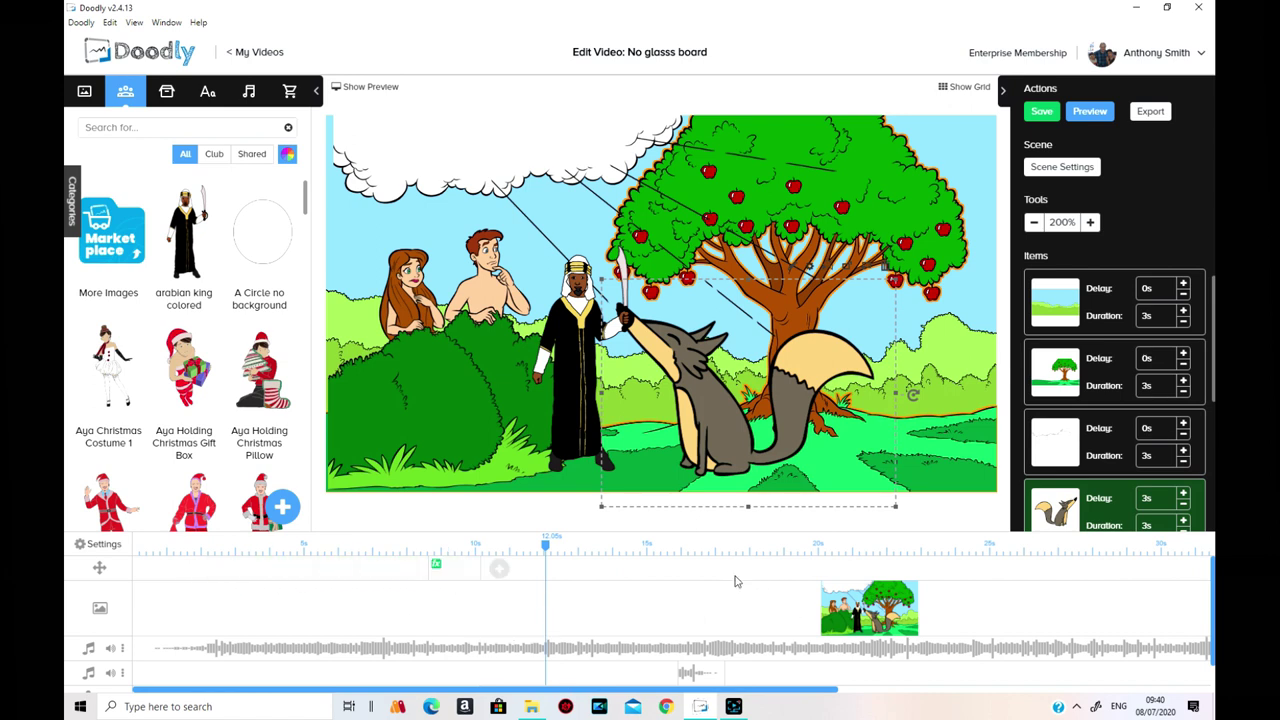
left_click(466, 578)
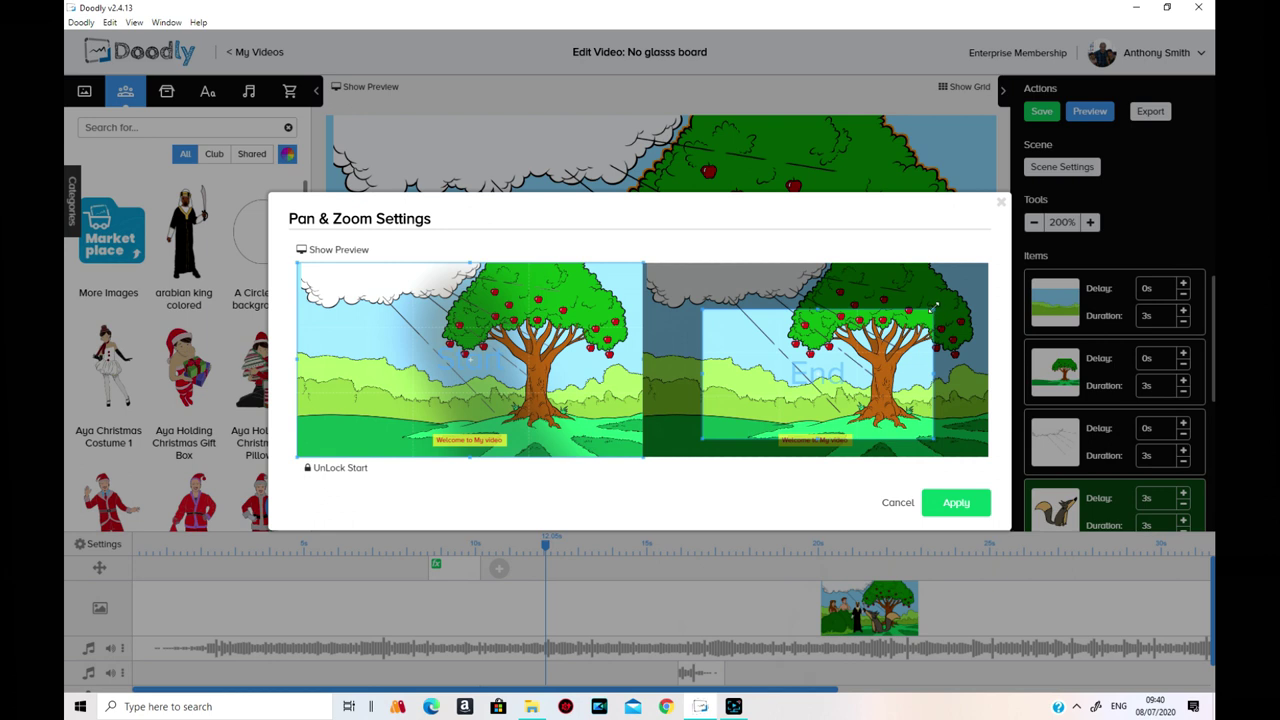
left_click_drag(934, 307, 880, 346)
left_click_drag(763, 420, 905, 413)
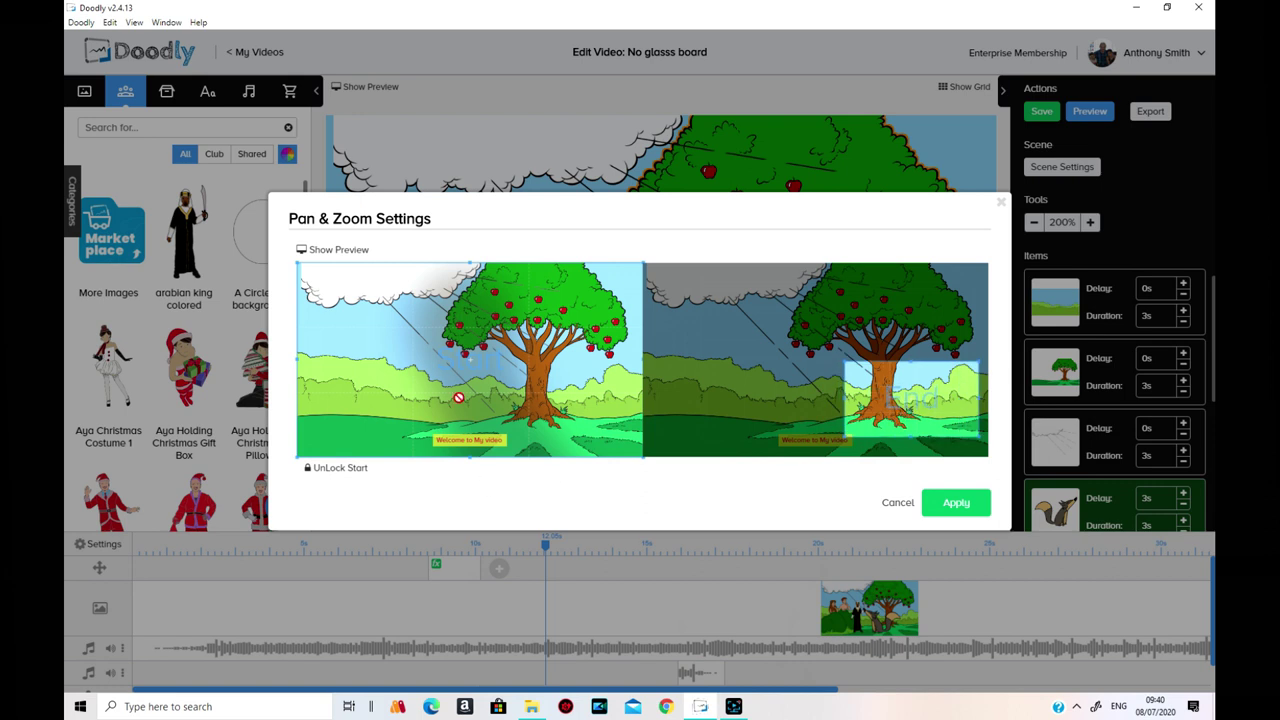
Unlock the pan and zoom effect's start frame, shrink it over the bushes at the scene's left edge, and apply the settings
left_click(333, 468)
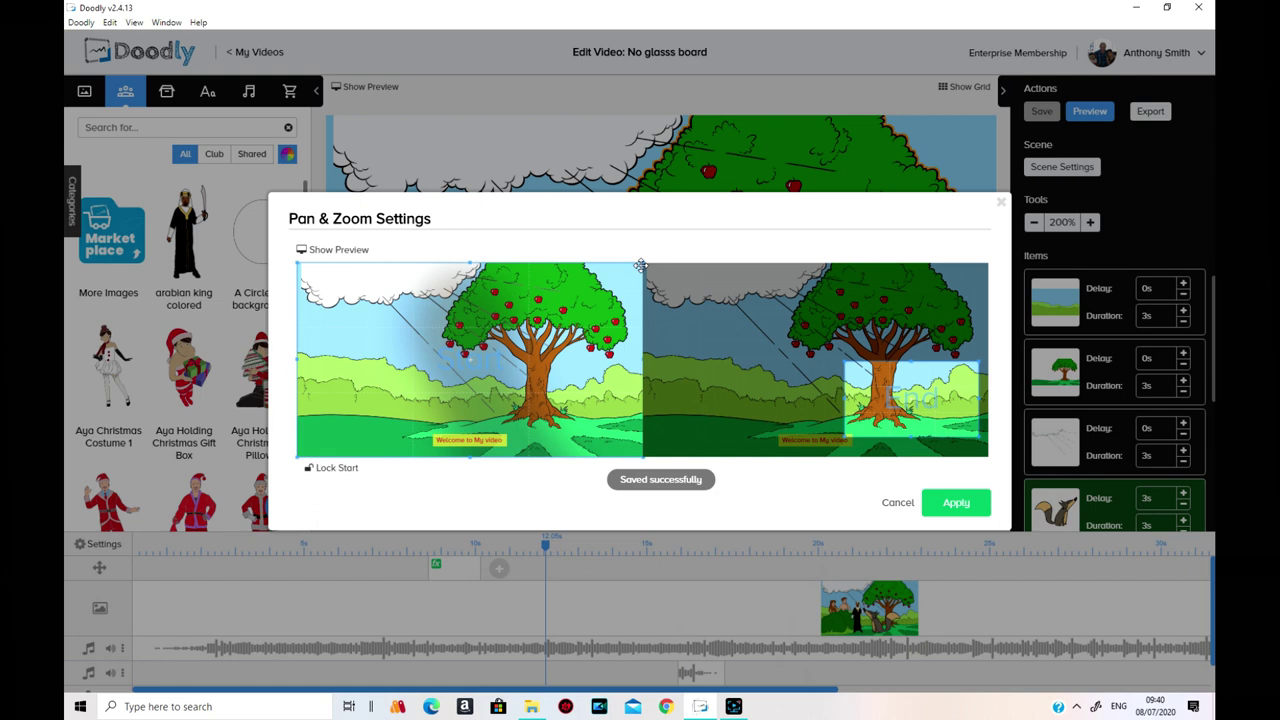
left_click_drag(641, 264, 369, 412)
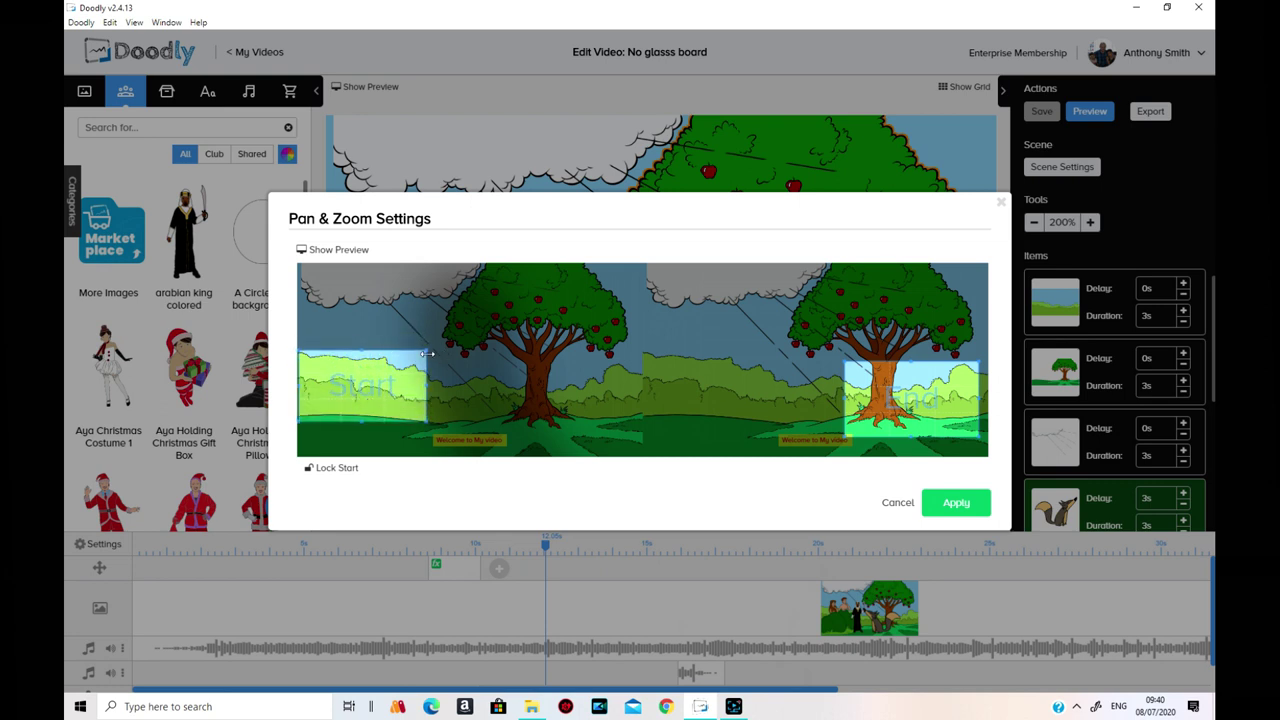
left_click_drag(427, 351, 413, 356)
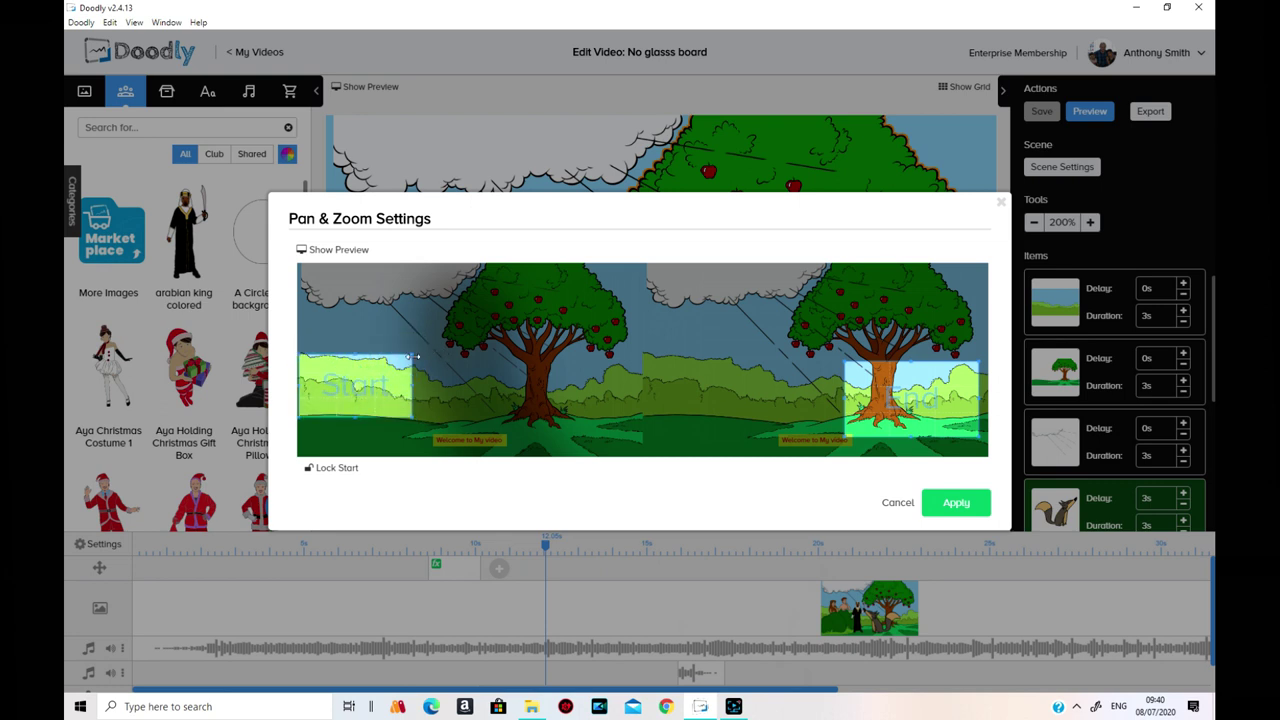
left_click_drag(365, 390, 362, 400)
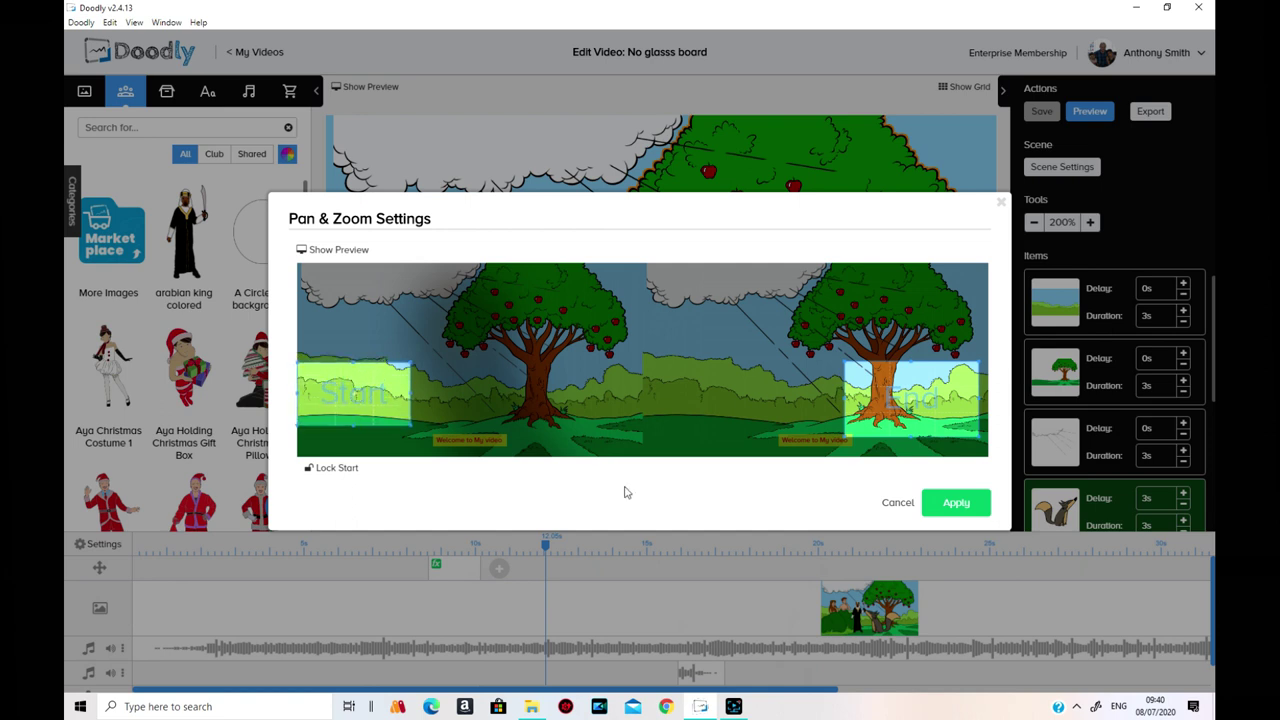
left_click(975, 514)
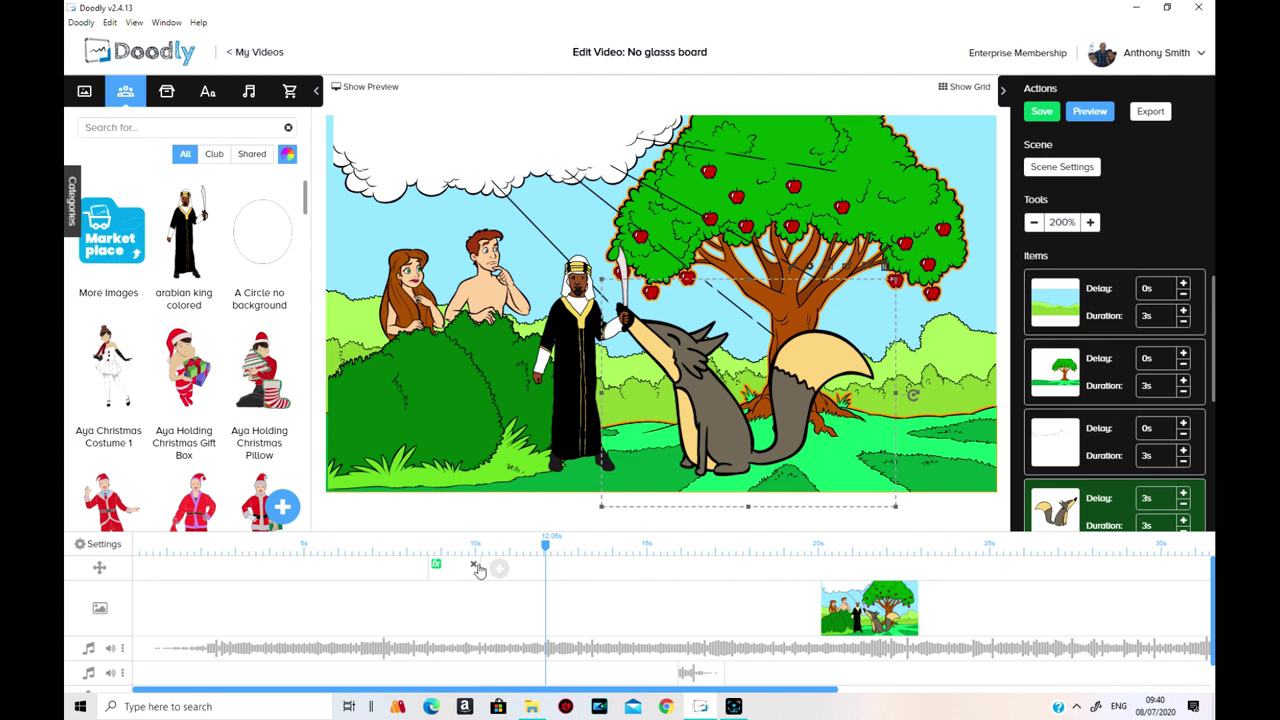
Extend the pan and zoom effect to end at about 15 s and preview the video from the start
left_click_drag(480, 567, 650, 568)
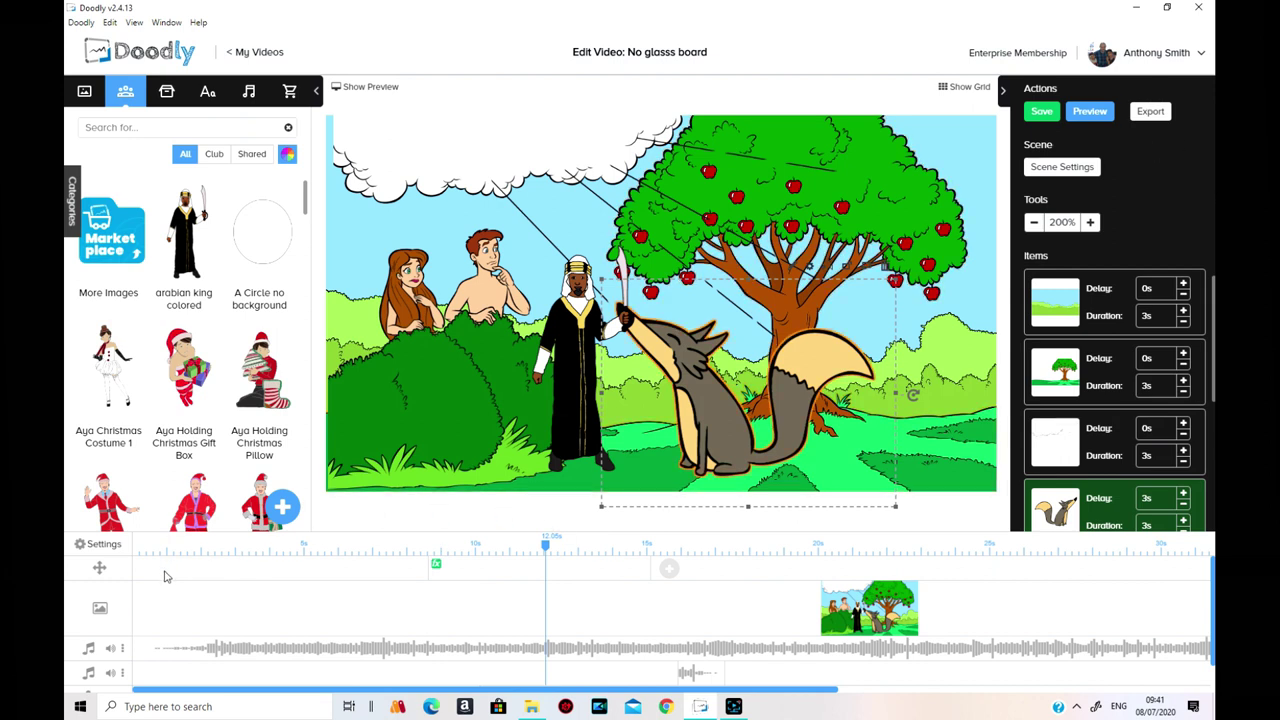
left_click(140, 551)
left_click(1090, 112)
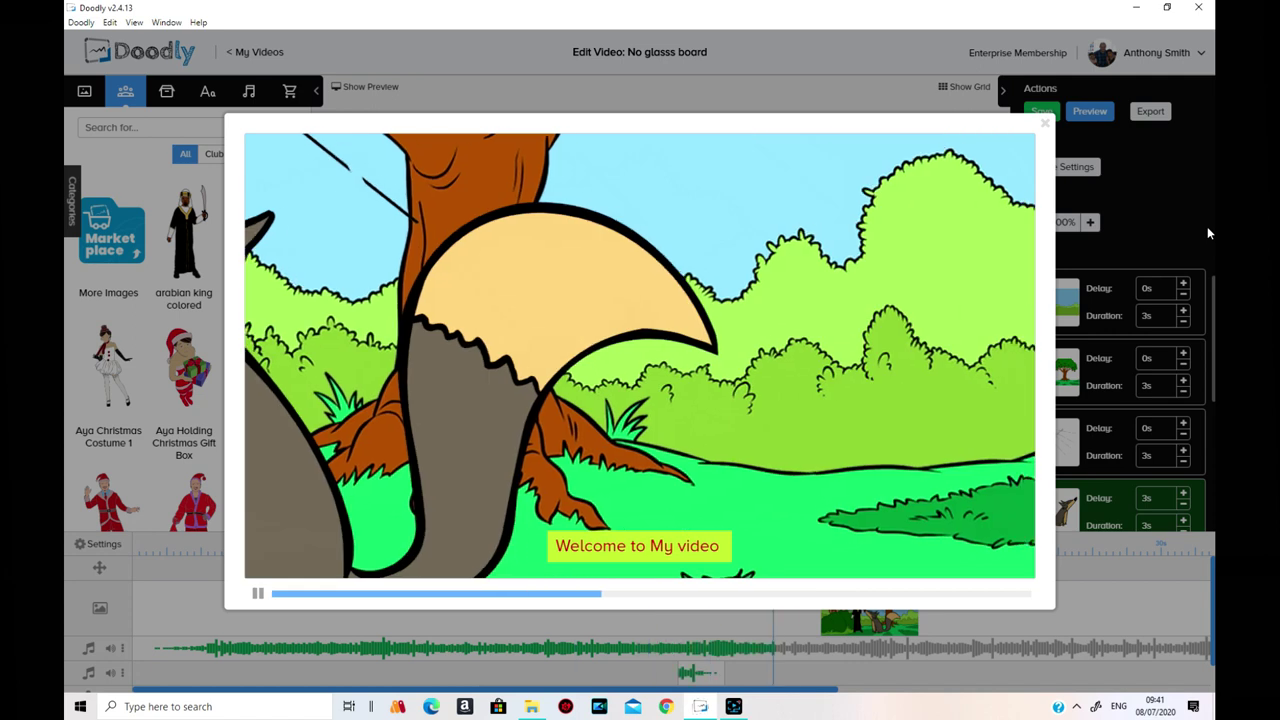
left_click(1068, 128)
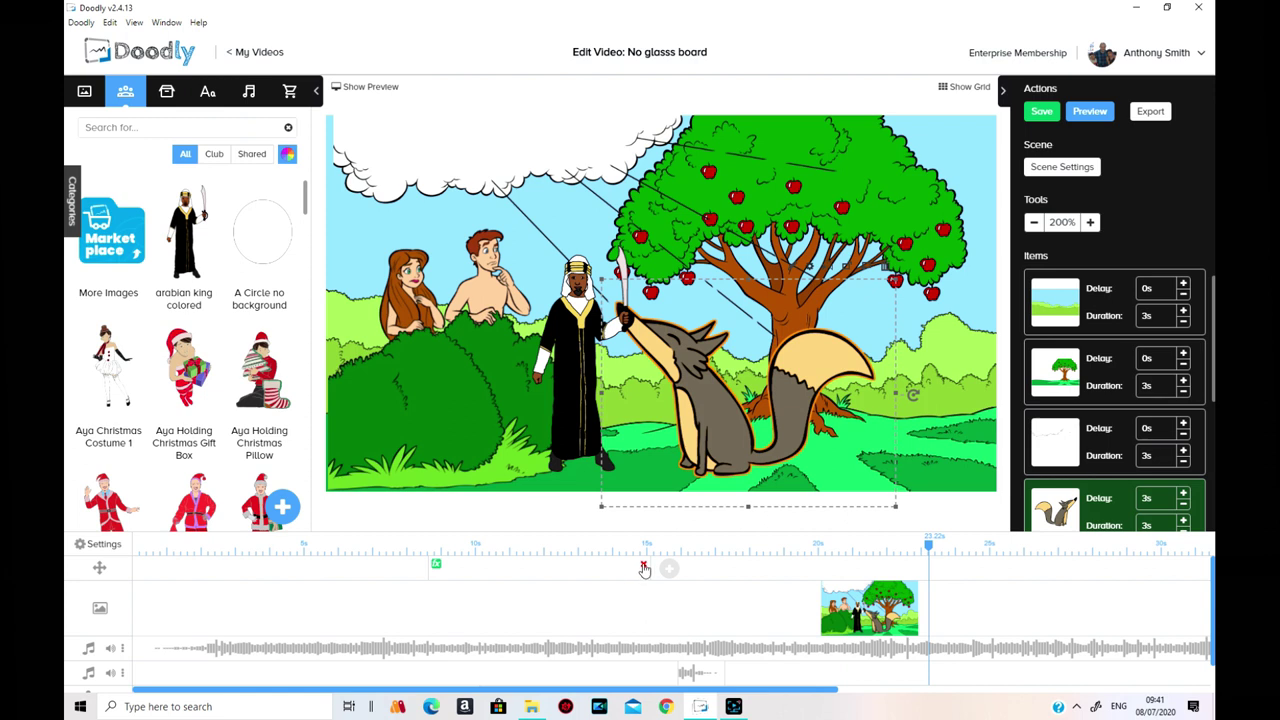
Save the video and delete the pan and zoom effect from the timeline
key("ctrl+s")
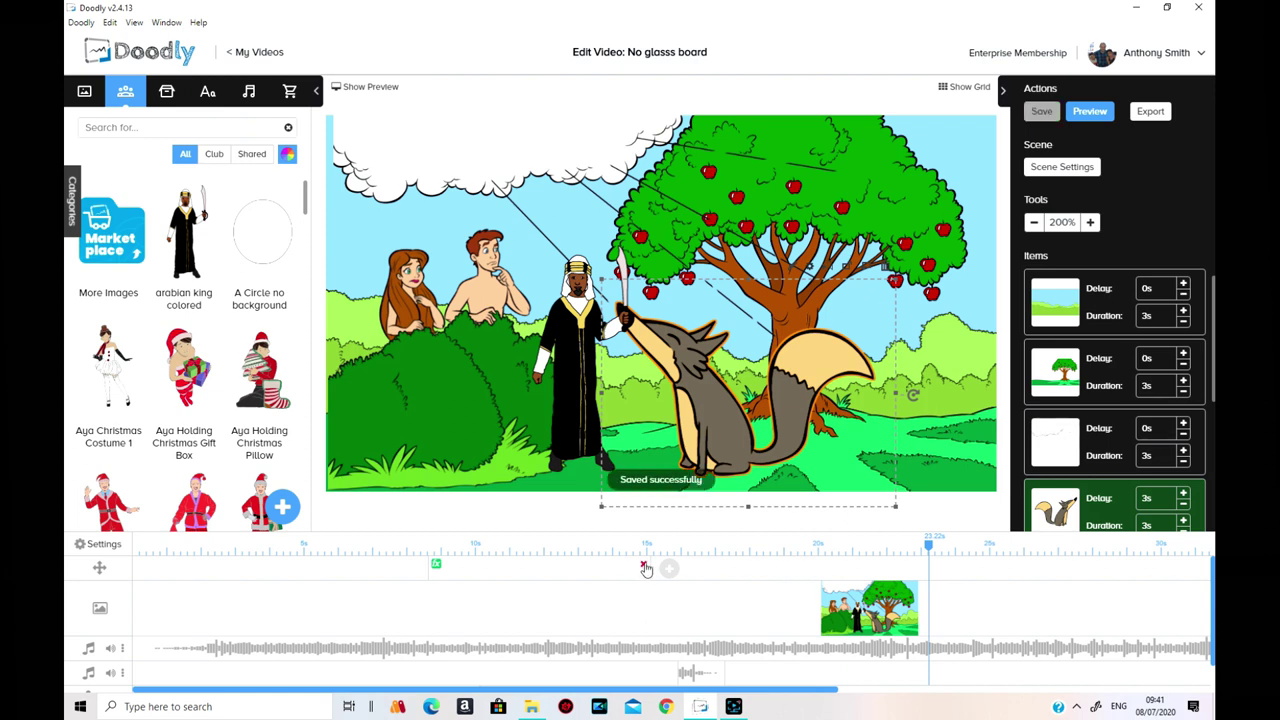
left_click(645, 567)
left_click(680, 378)
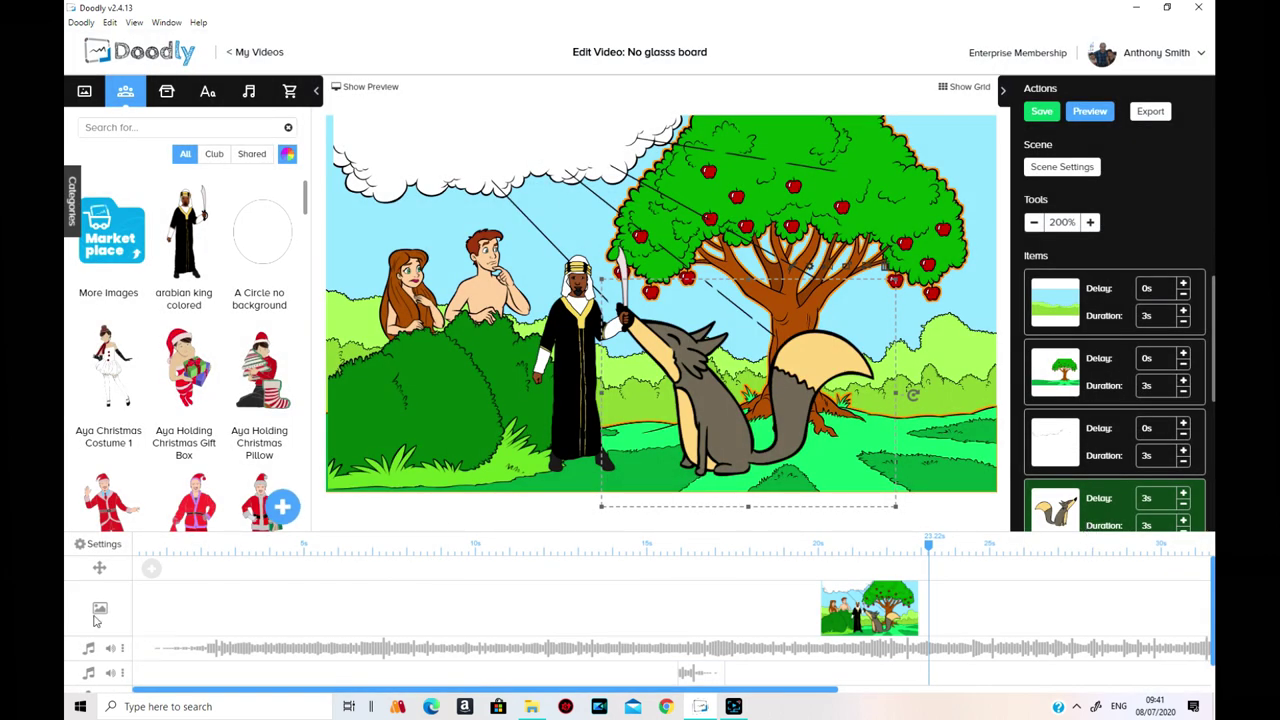
Examine the timeline's audio and voice-over tracks, browse the sound effects, and list the audio library's files from all categories
scroll(280, 572, "down", 1)
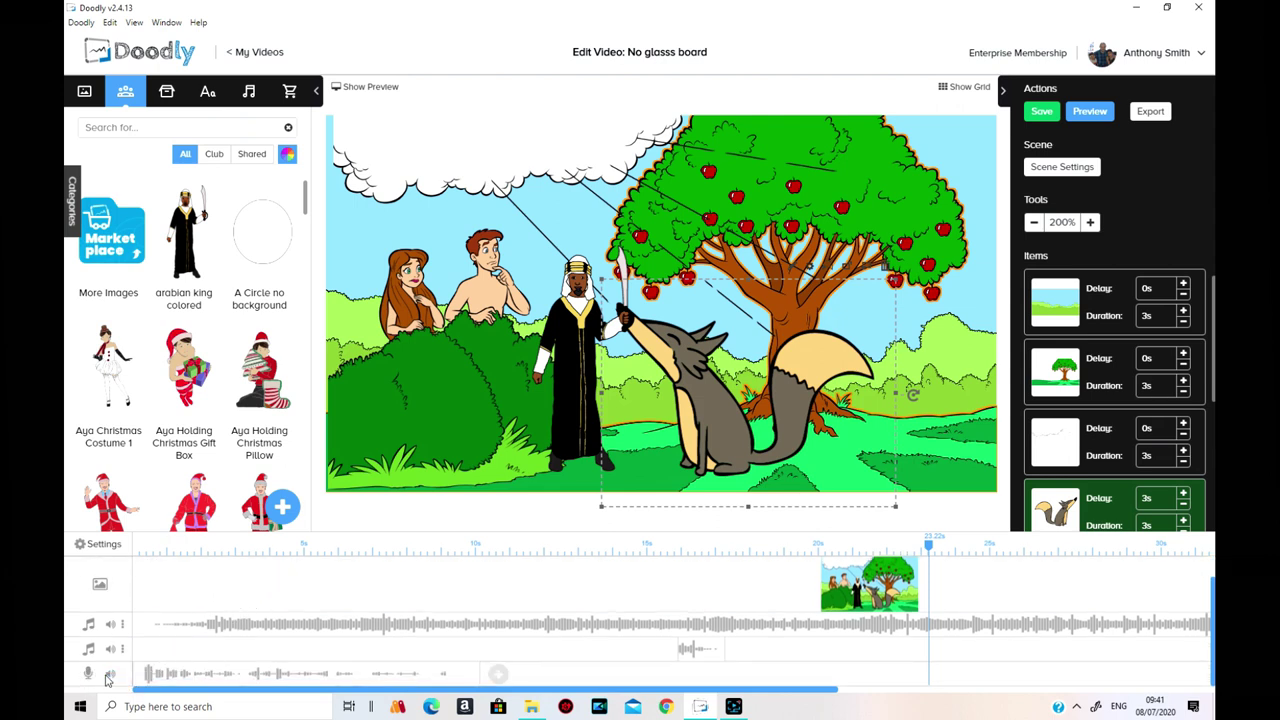
mouse_move(112, 627)
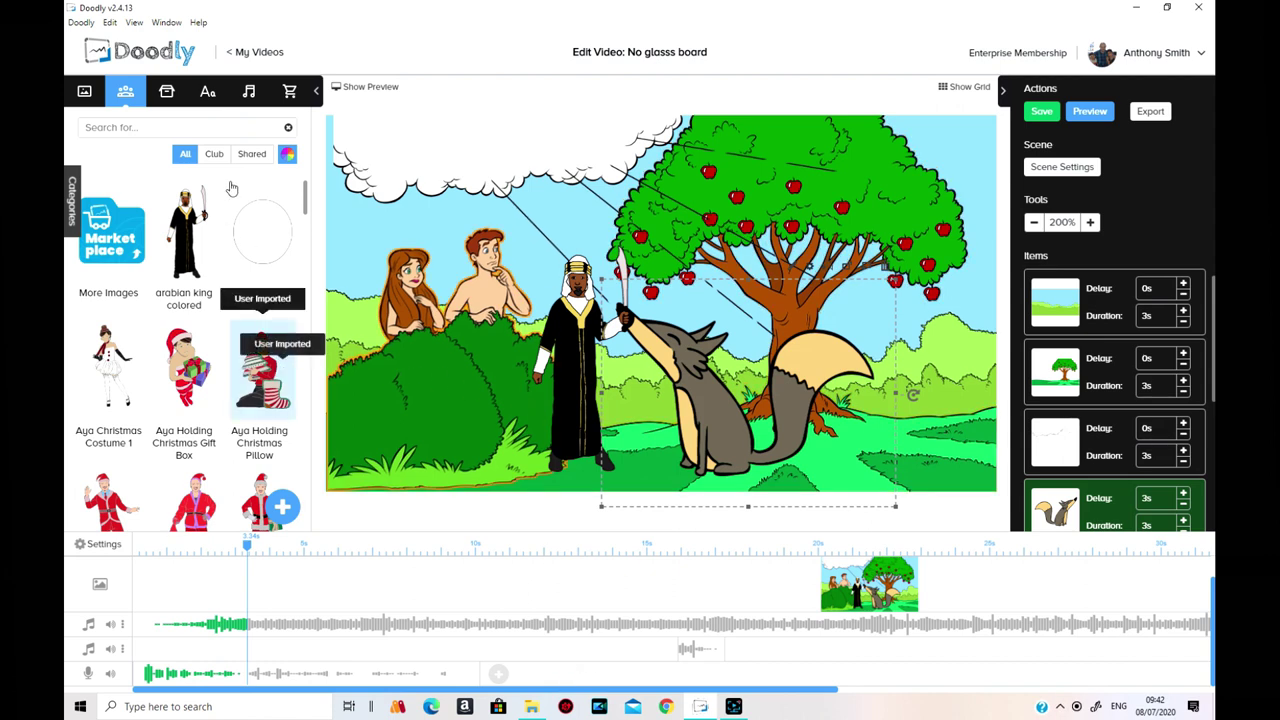
left_click(248, 92)
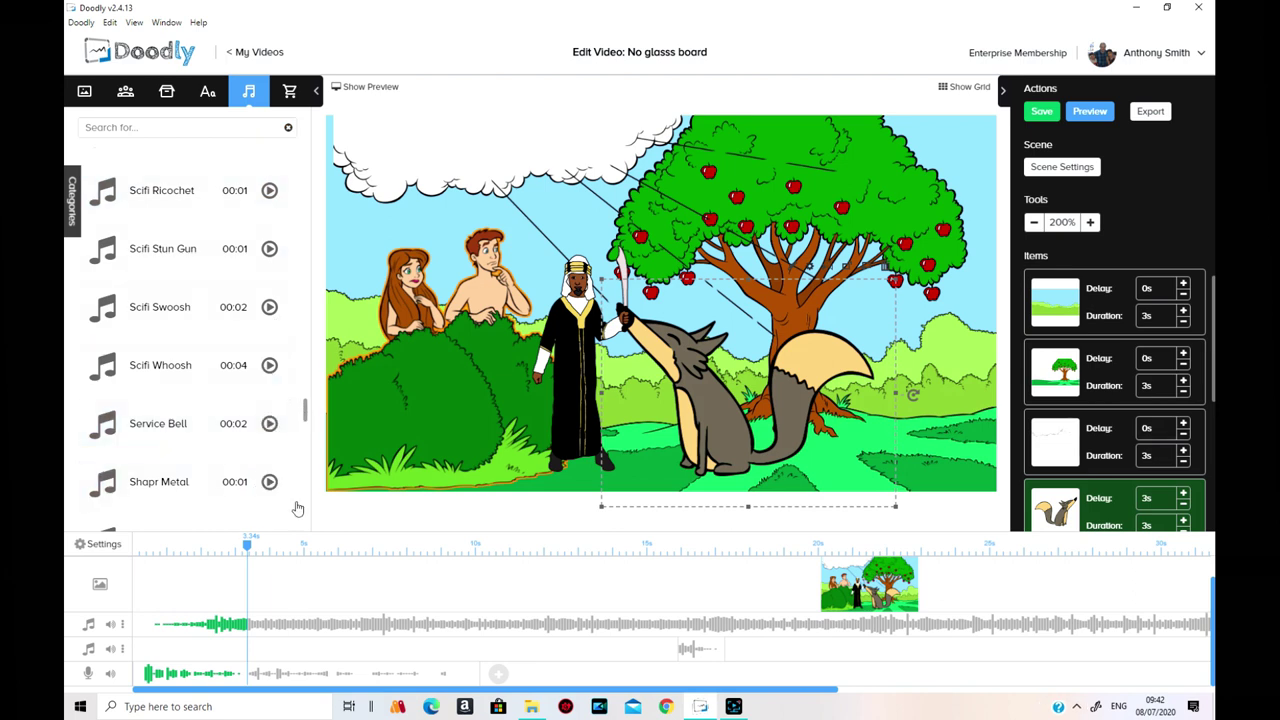
left_click(389, 545)
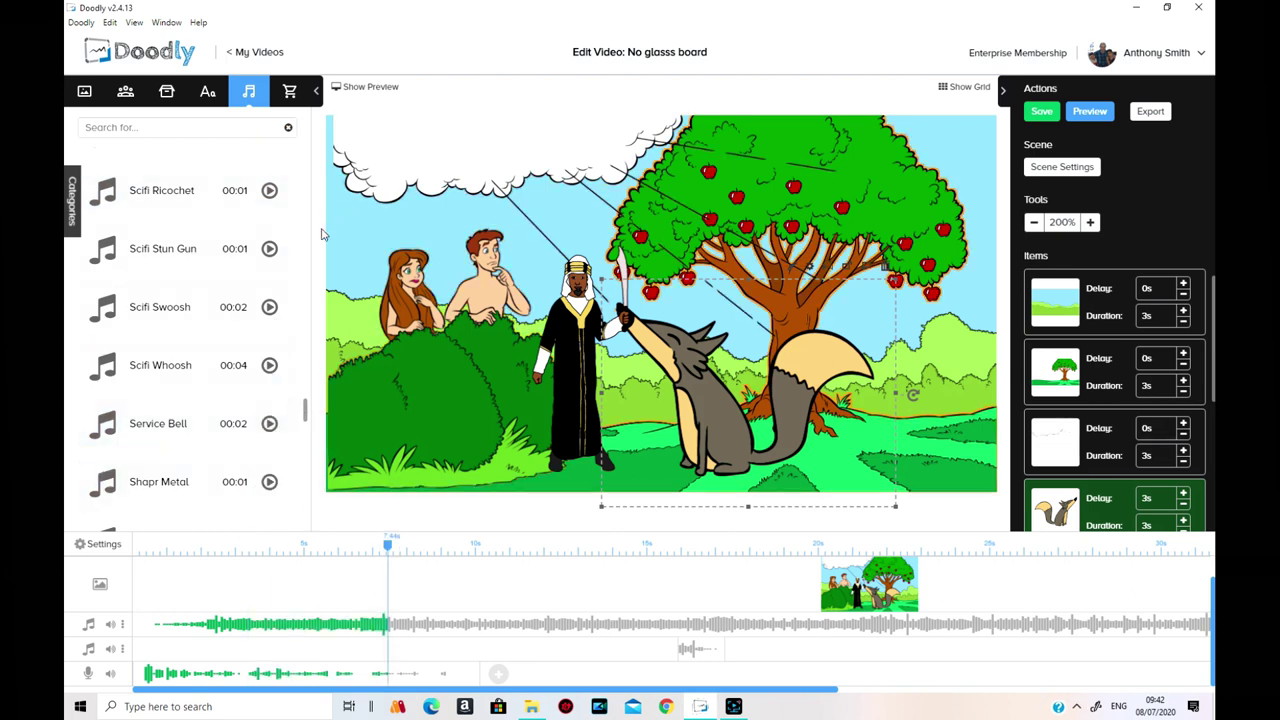
left_click_drag(304, 412, 289, 531)
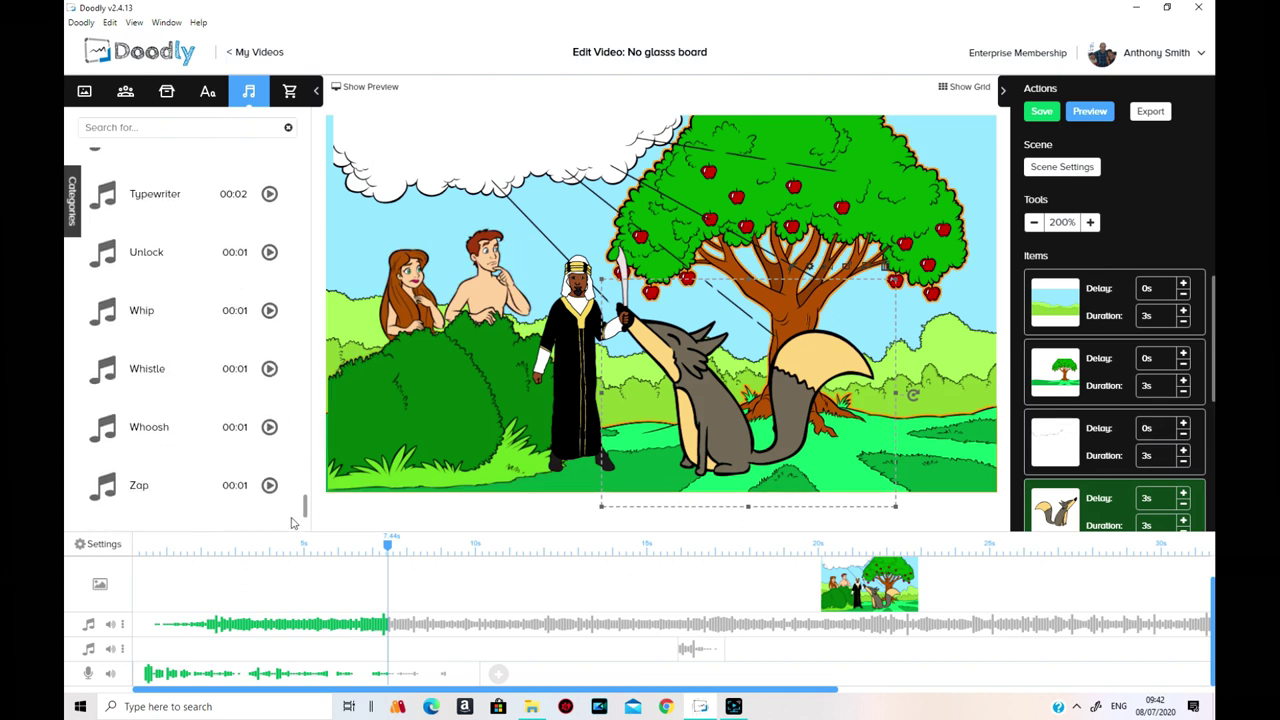
left_click(72, 205)
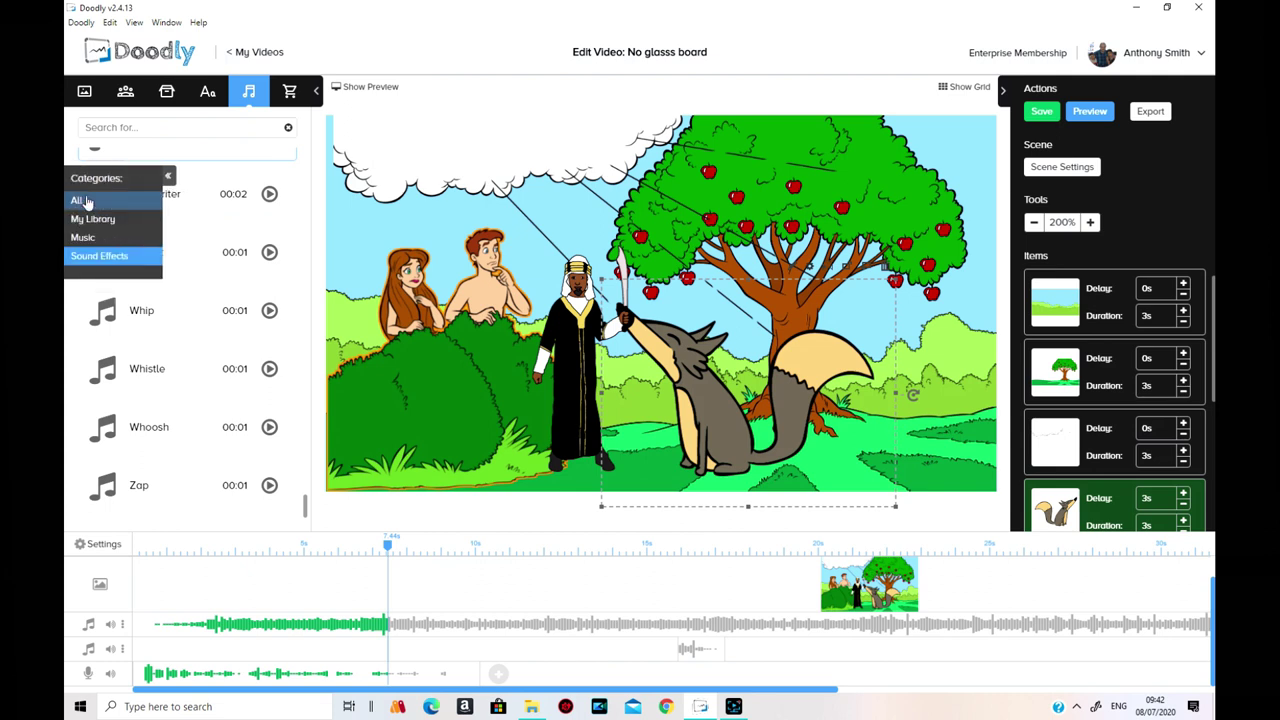
left_click(84, 201)
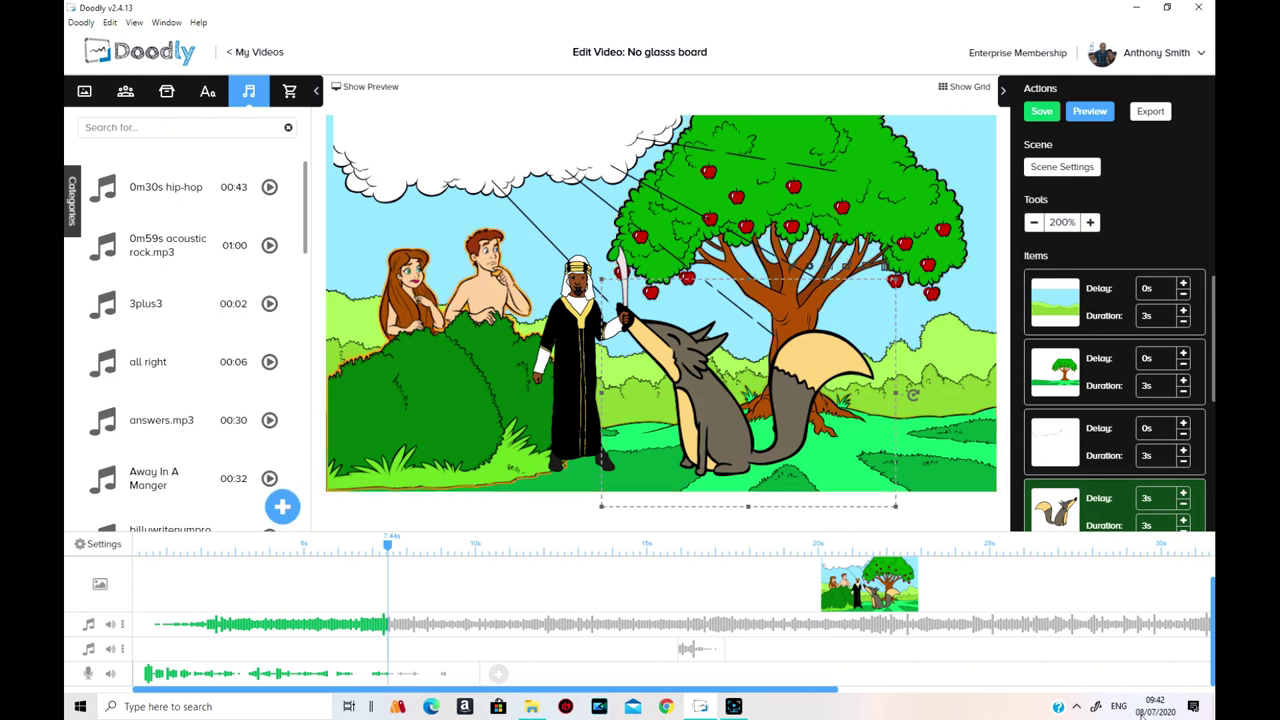
mouse_move(147, 673)
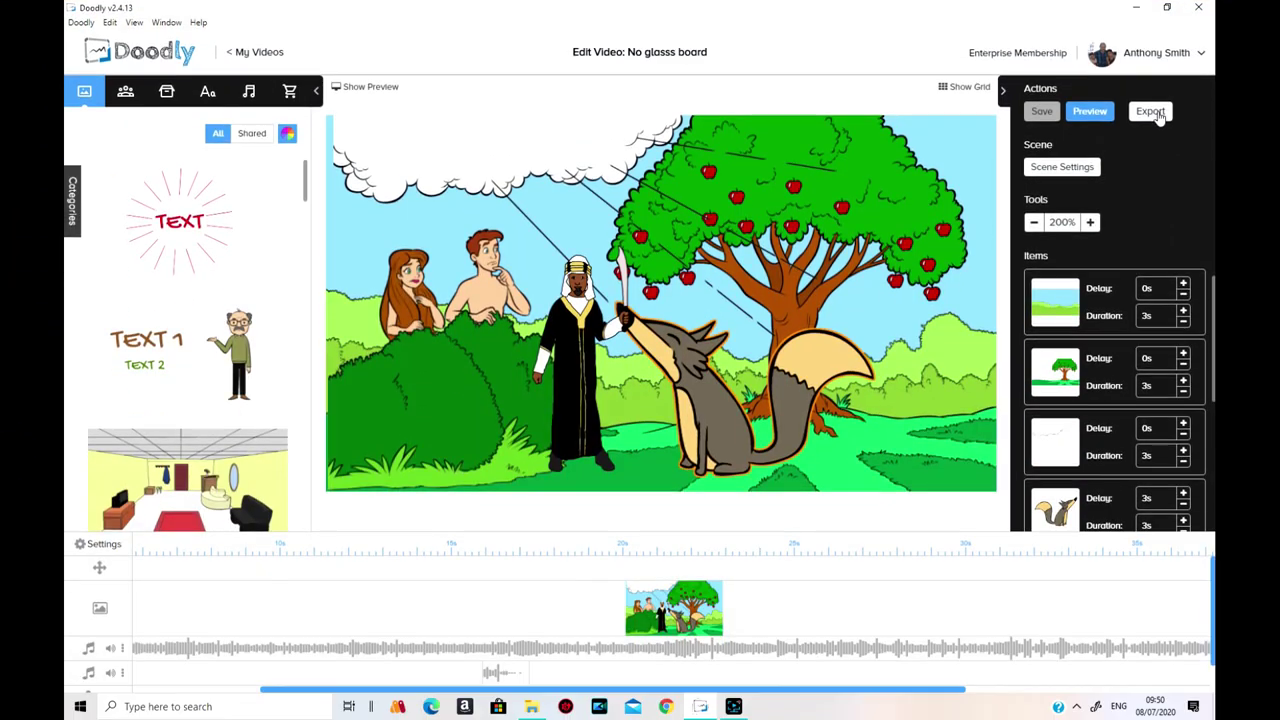
Configure the video export with 1080p (1920x1080) resolution, 30 FPS and Maximum (100%) quality
left_click(1152, 112)
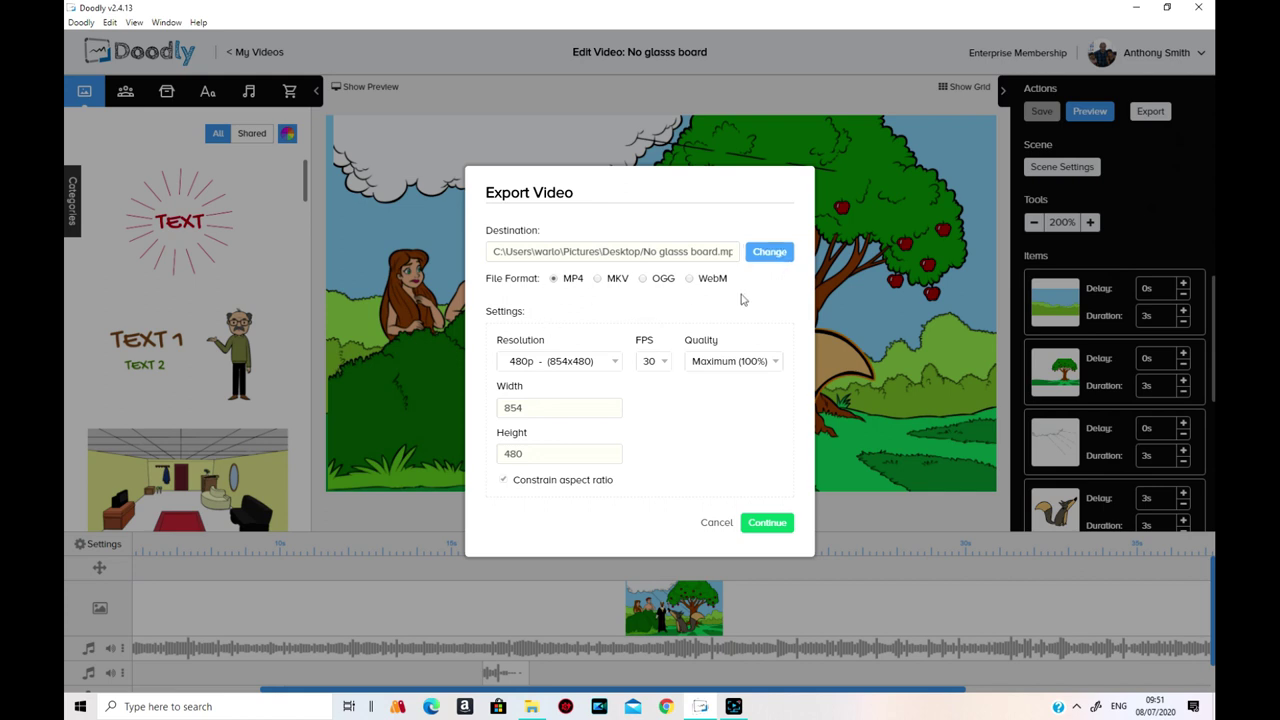
left_click(616, 365)
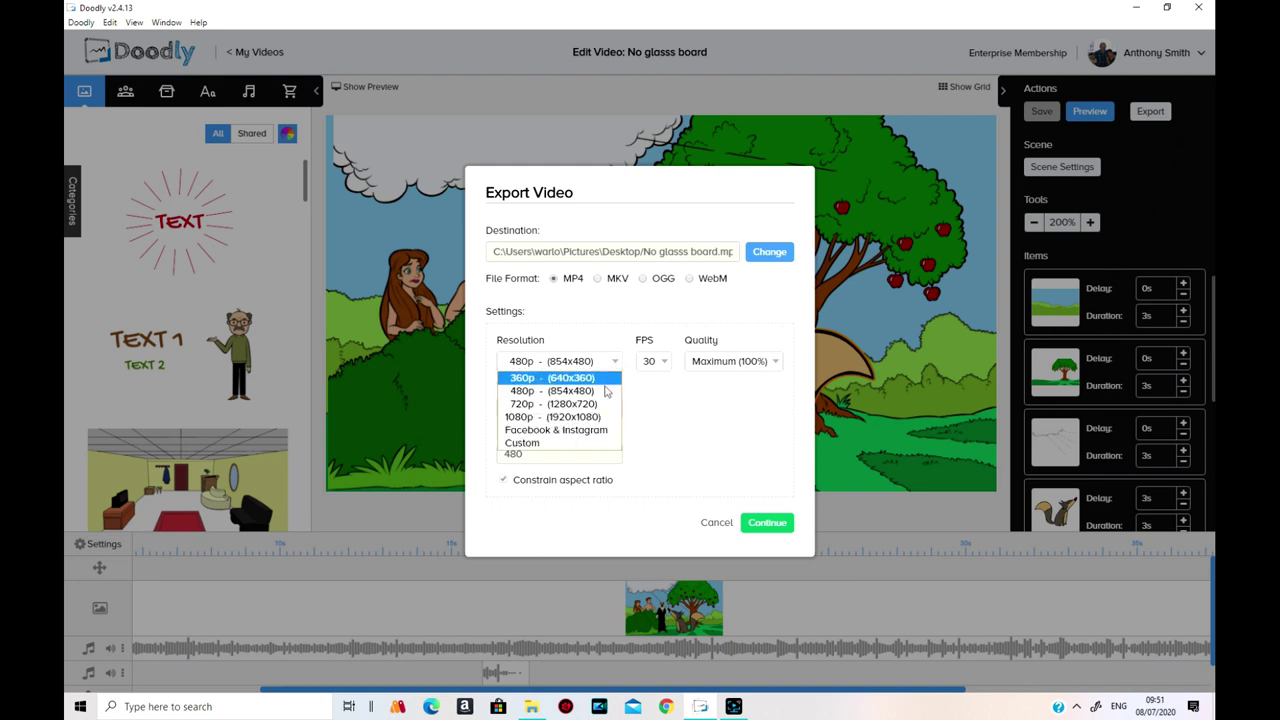
left_click(601, 417)
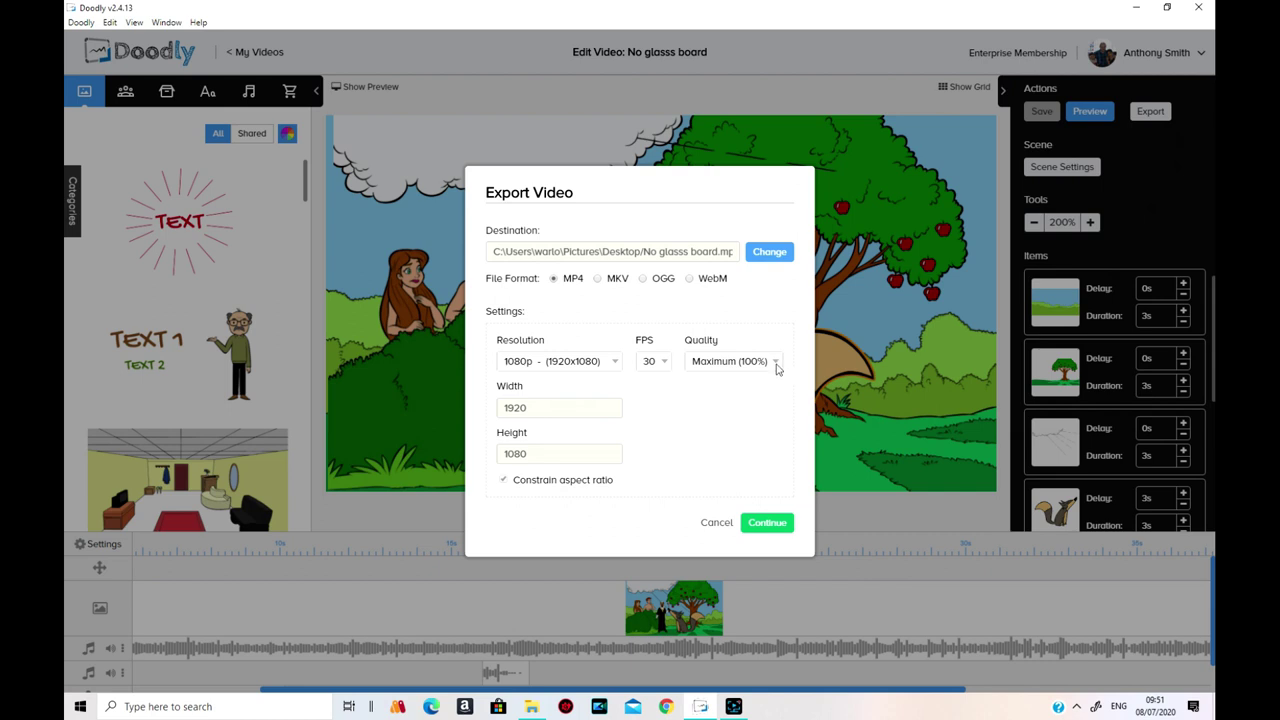
left_click(668, 362)
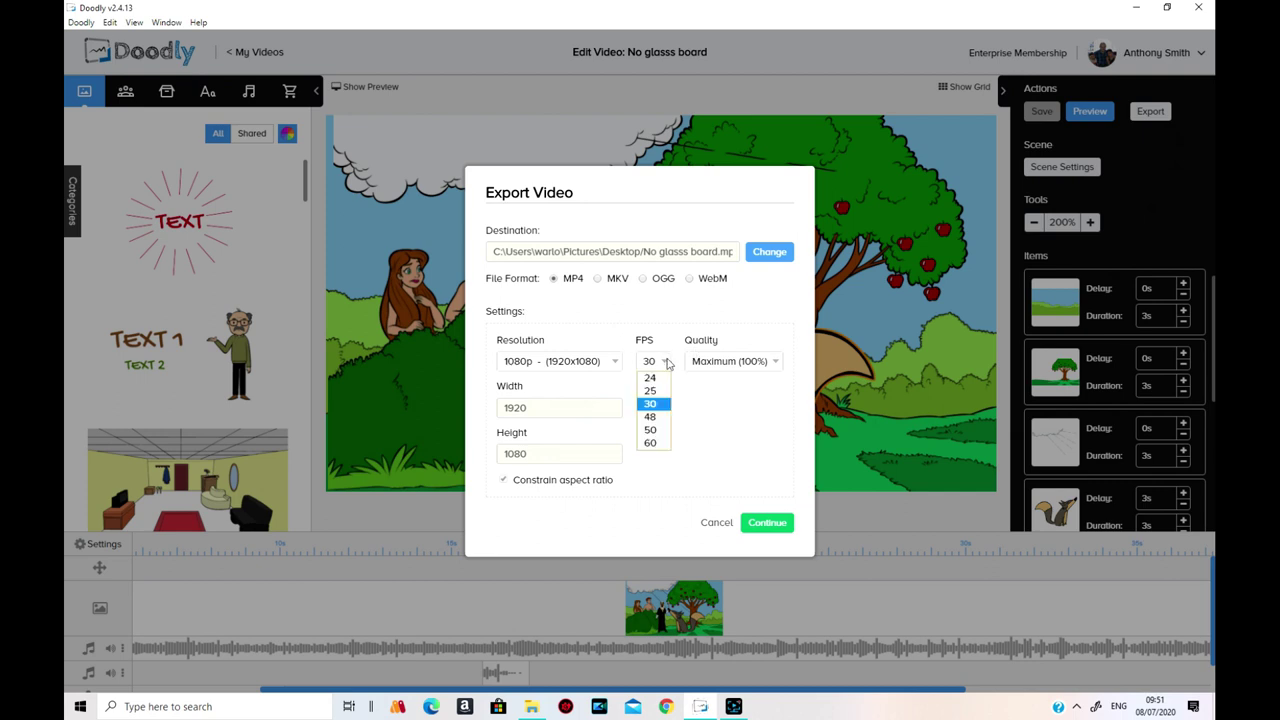
left_click(654, 404)
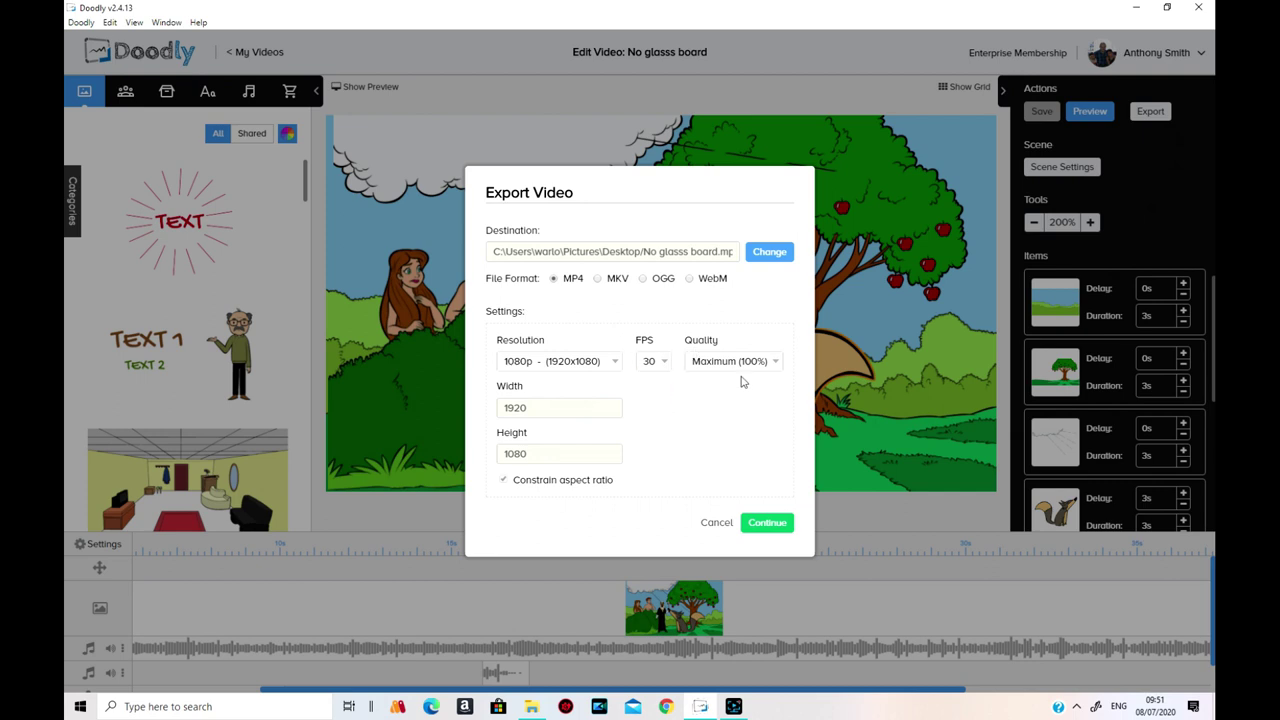
left_click(777, 366)
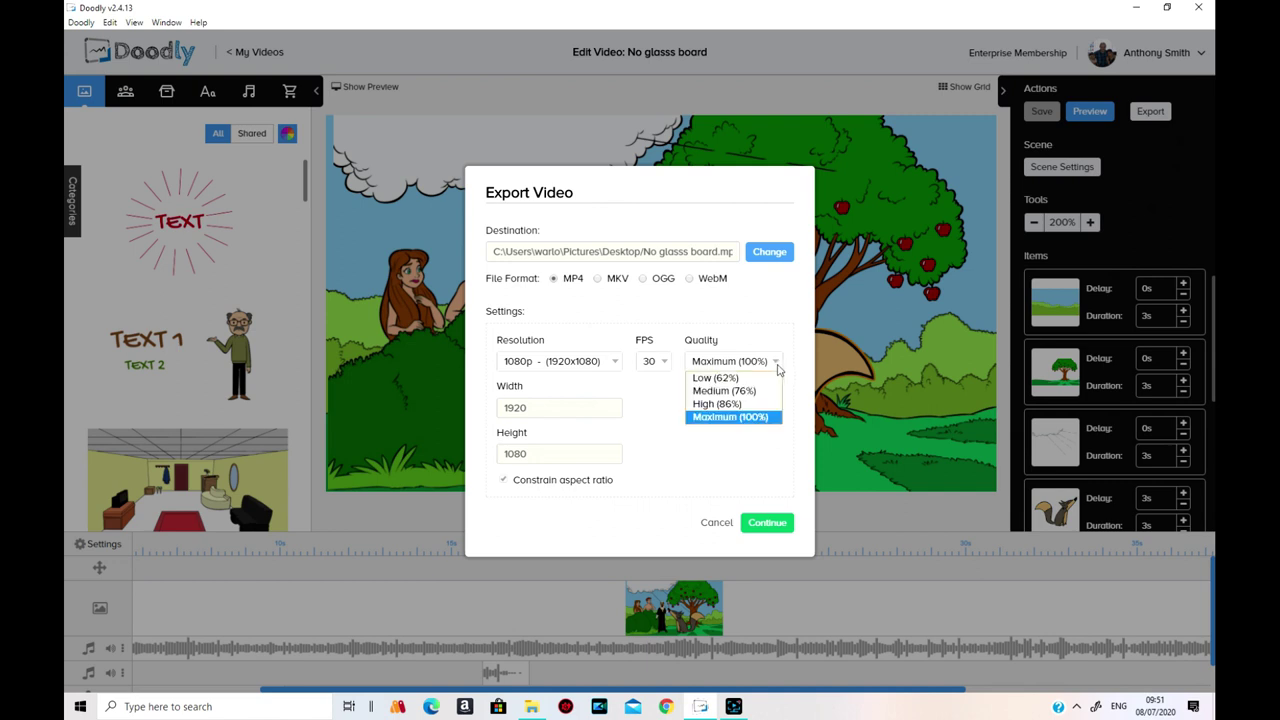
left_click(757, 418)
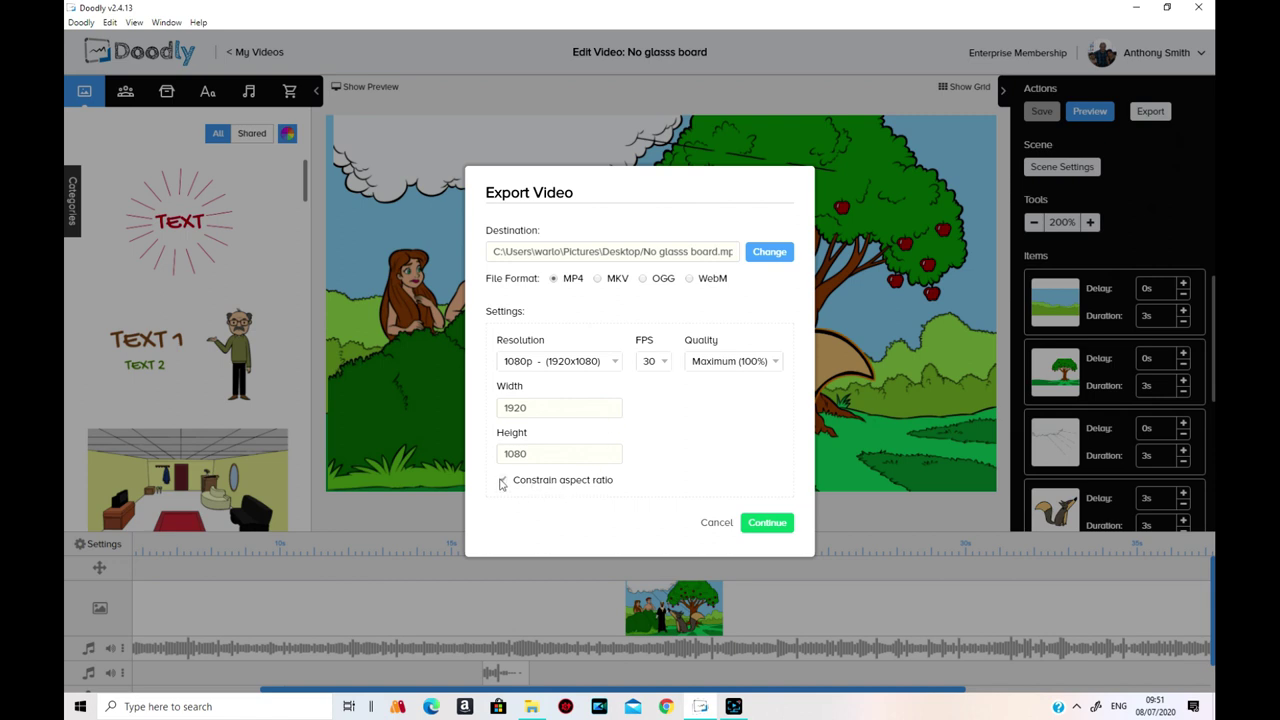
Check the export resolution options, keep 1080p, and start exporting the video as MP4
left_click(614, 364)
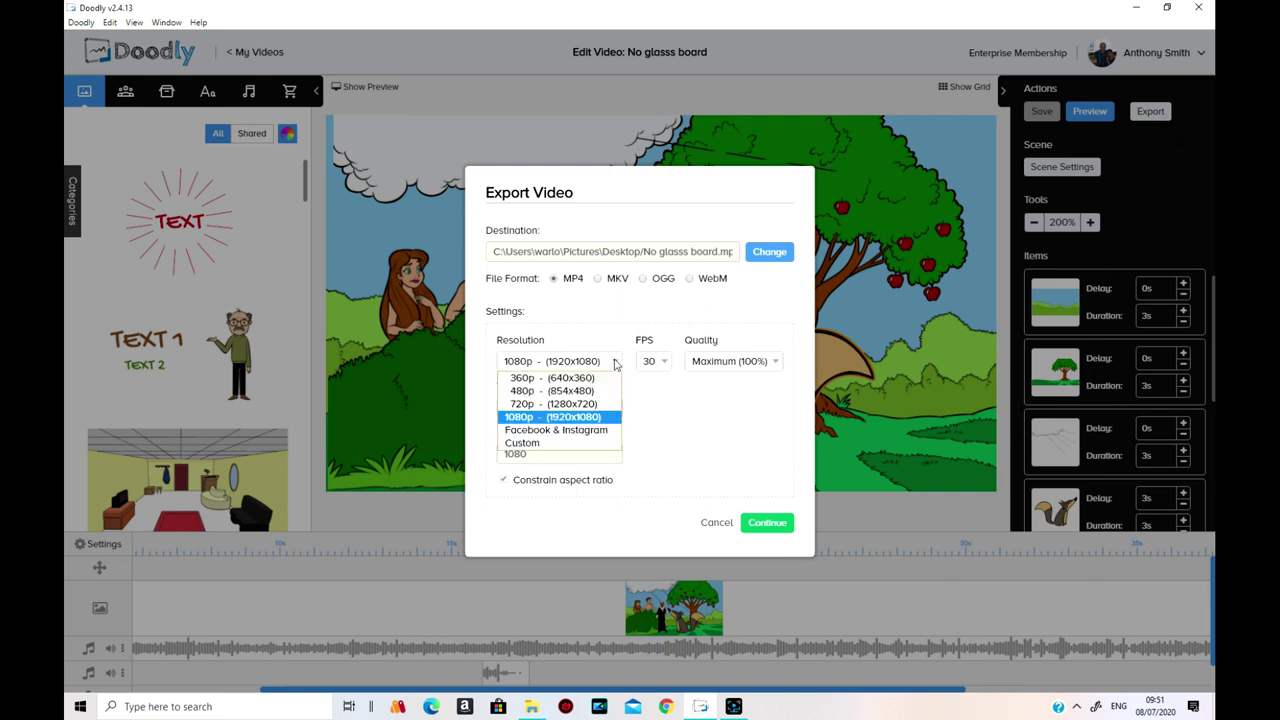
left_click(614, 364)
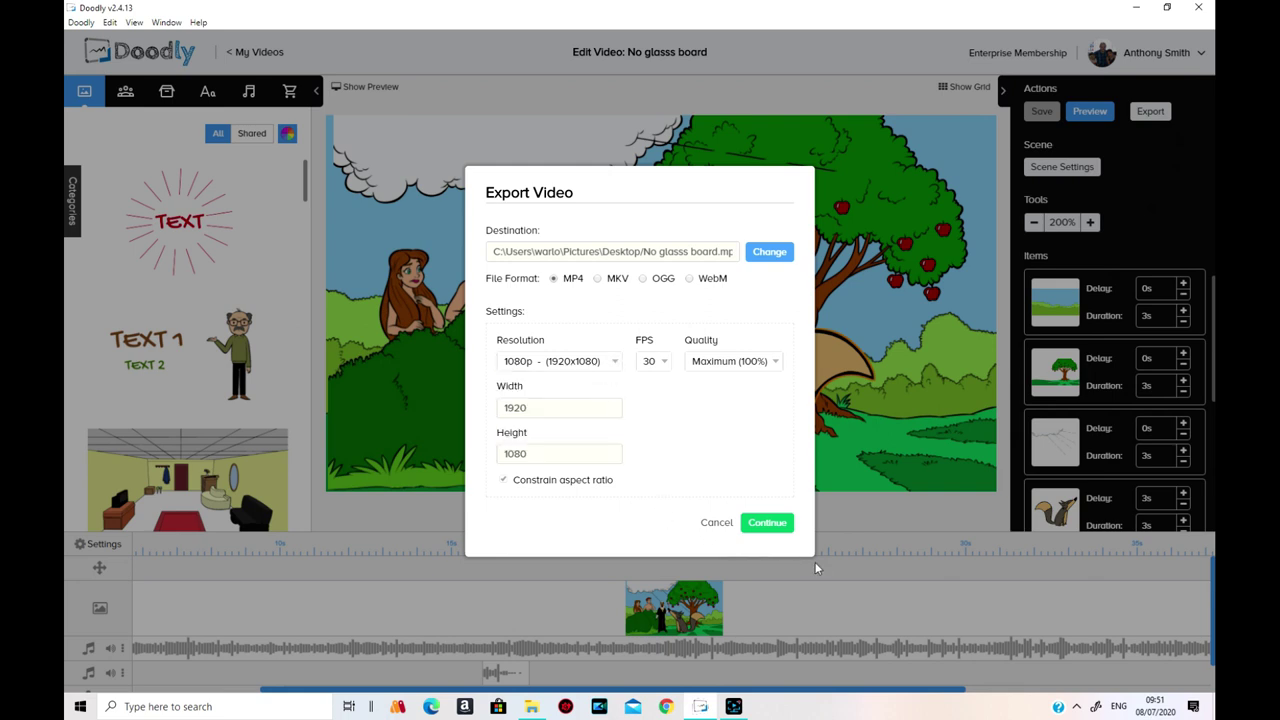
left_click(768, 523)
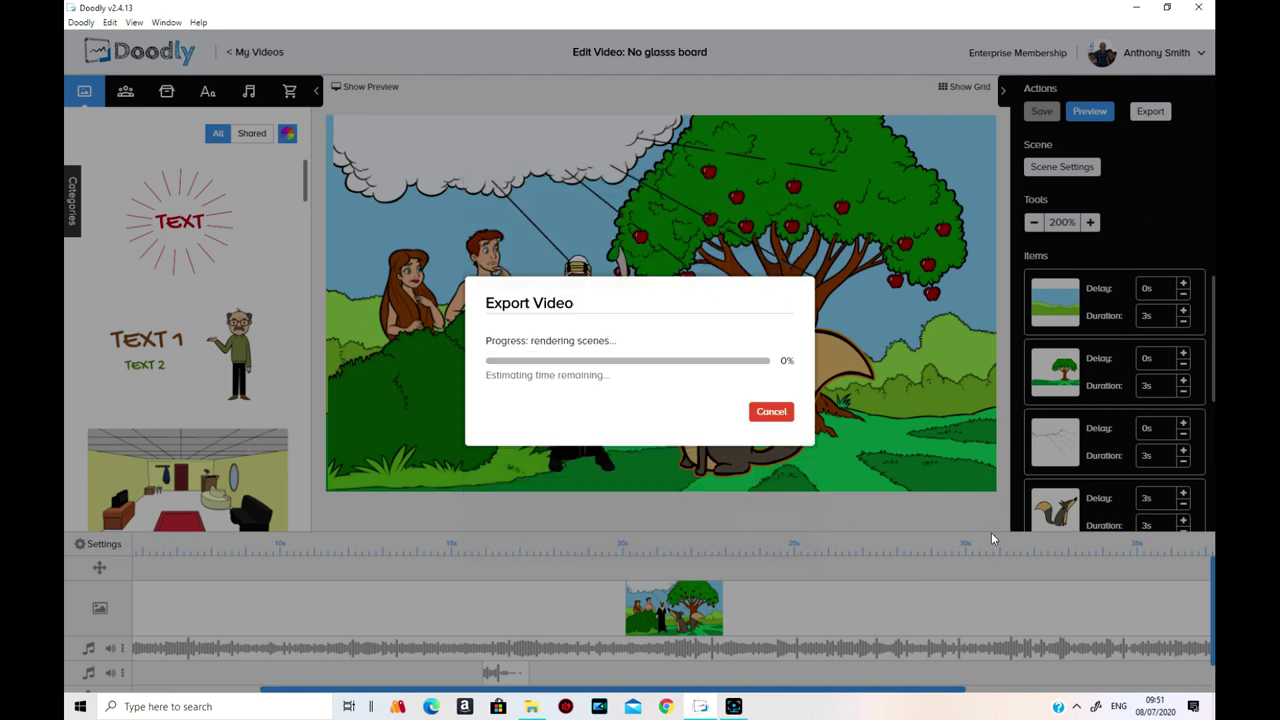